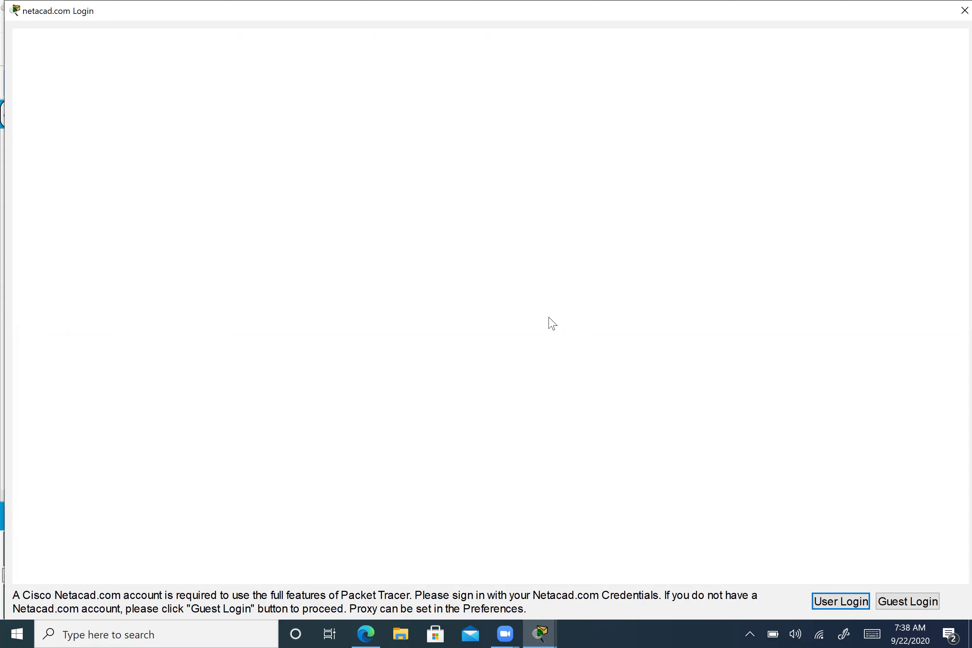
- Sign in to Packet Tracer with the Netacad account's email and password
click(449, 337)
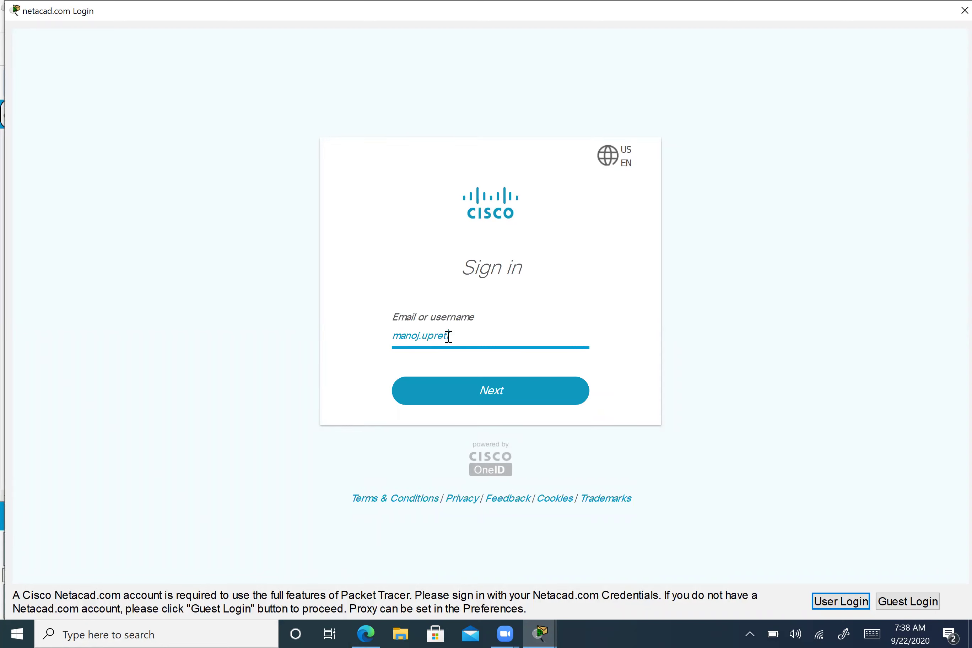
click(496, 390)
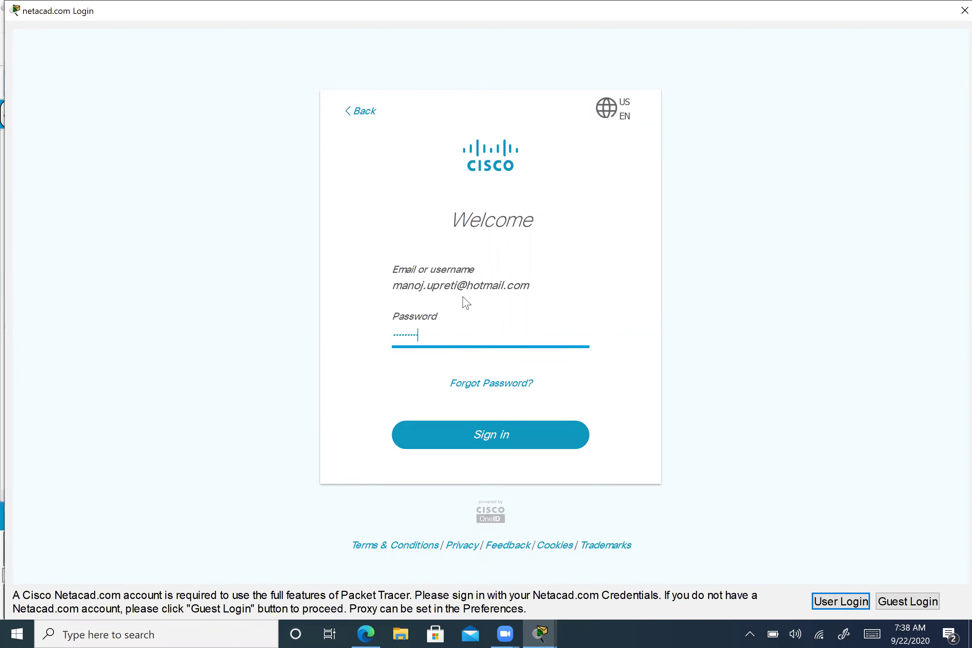
click(542, 455)
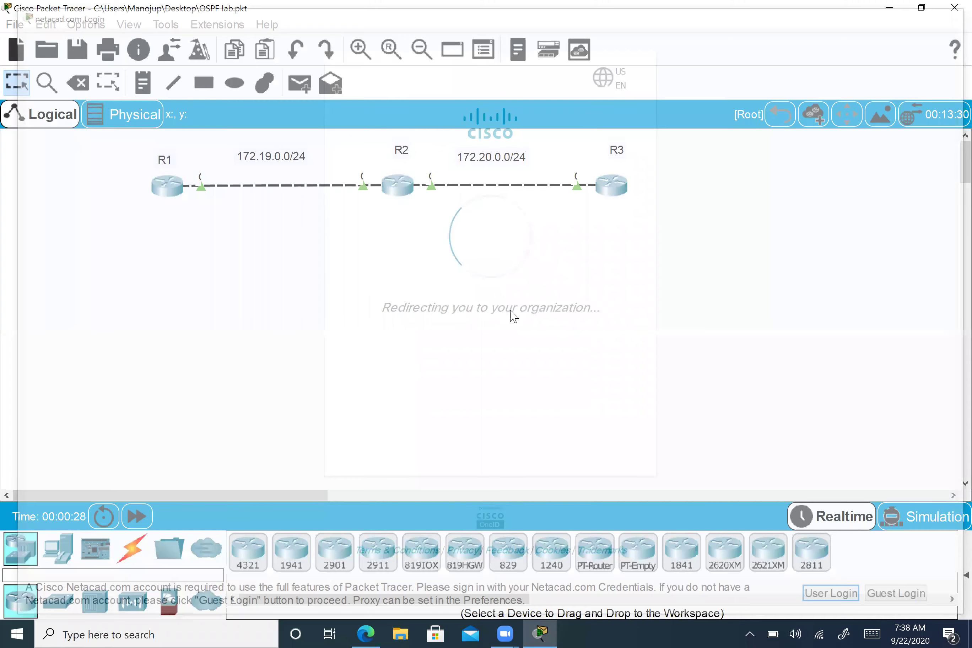
drag(606, 189, 627, 185)
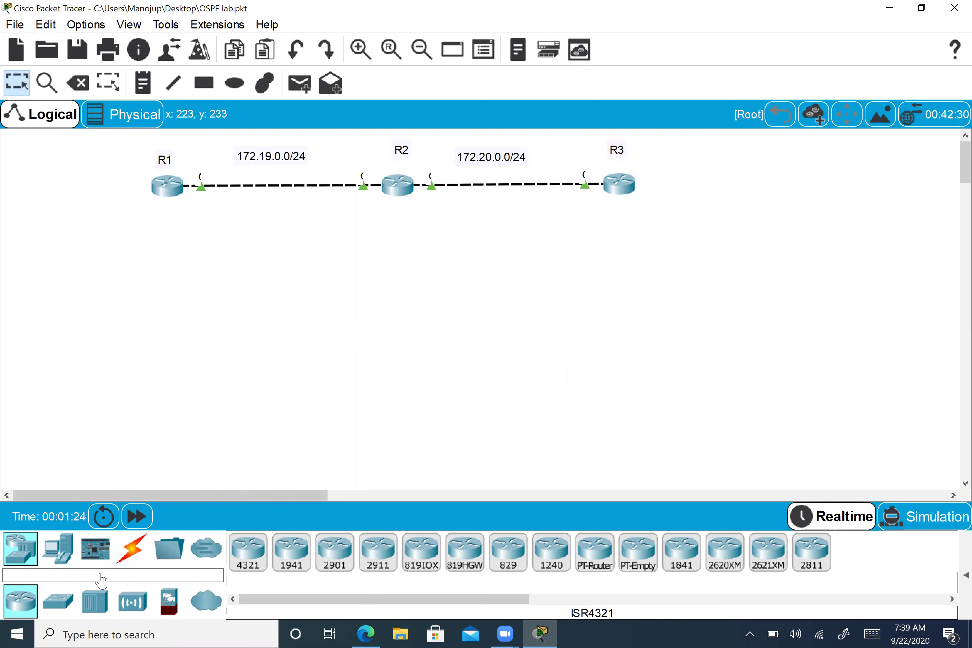
drag(248, 551, 158, 315)
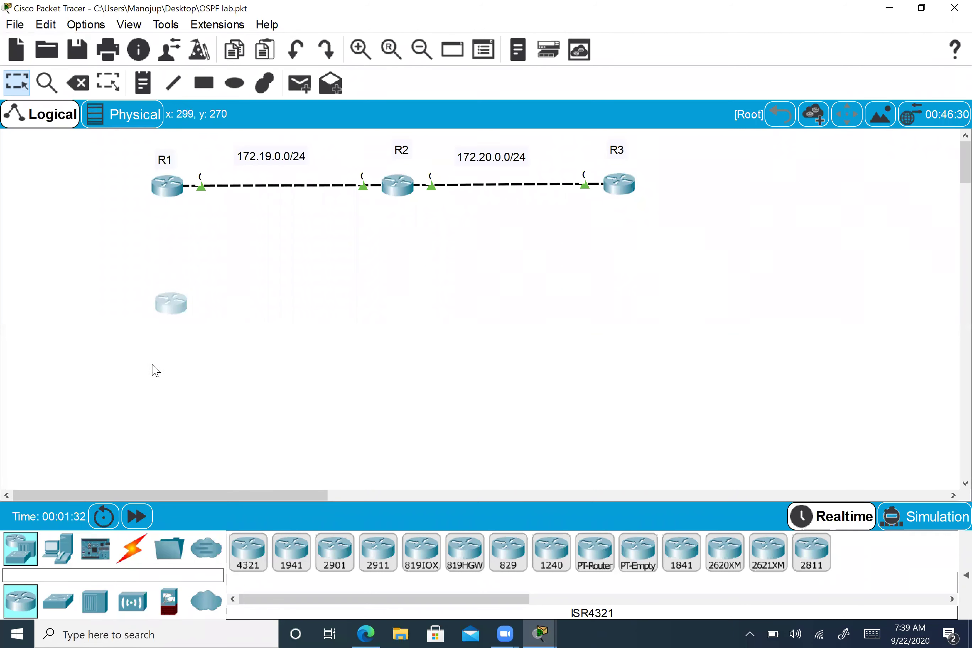
- Show the new ISR4321's rear panel full-screen and zoomed, and fit a NIM-2T module
click(177, 311)
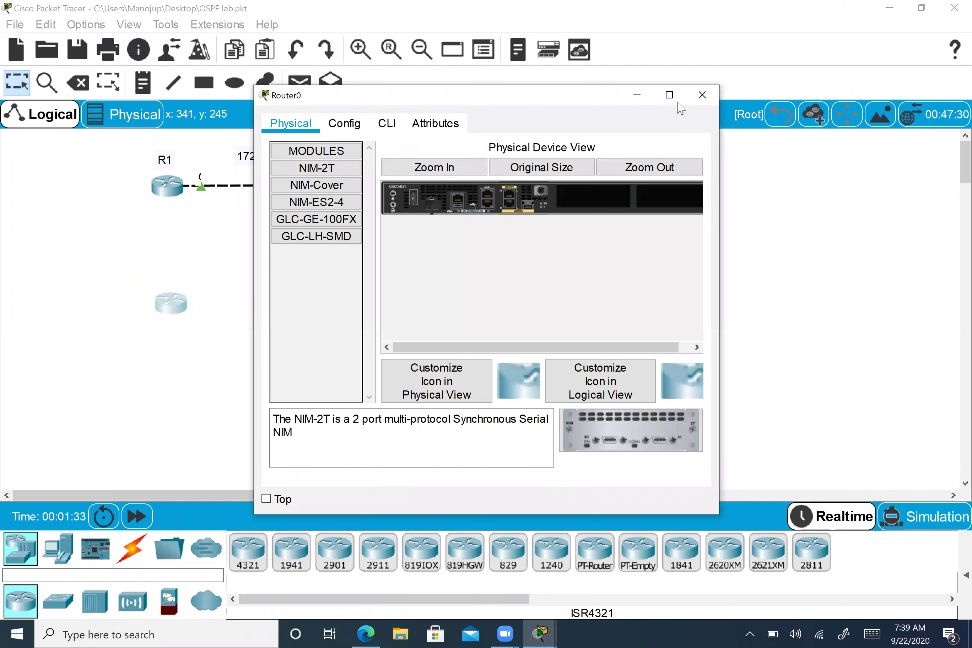
key(super+Up)
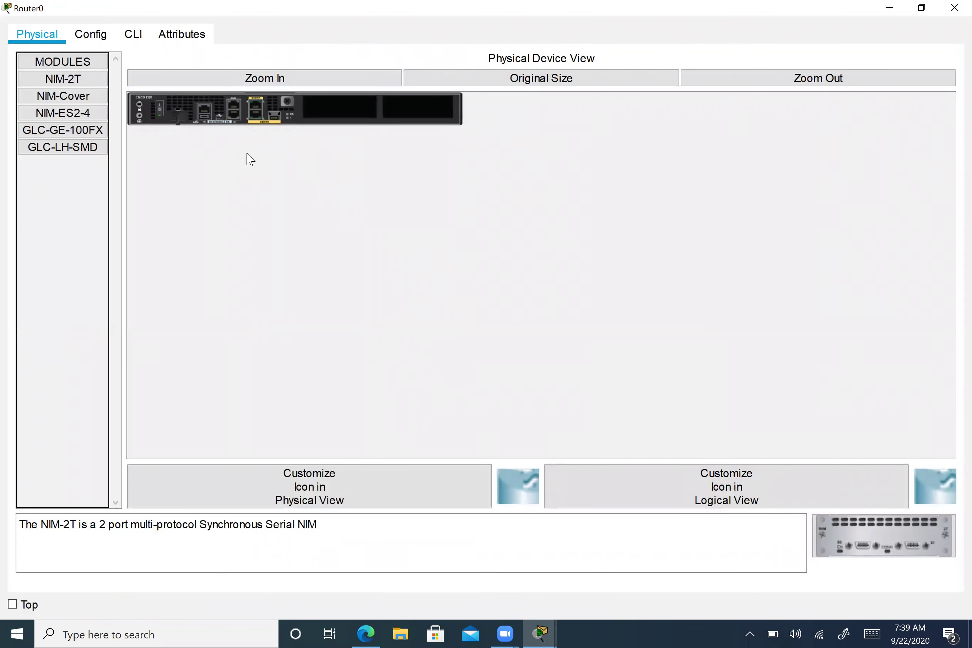
click(297, 83)
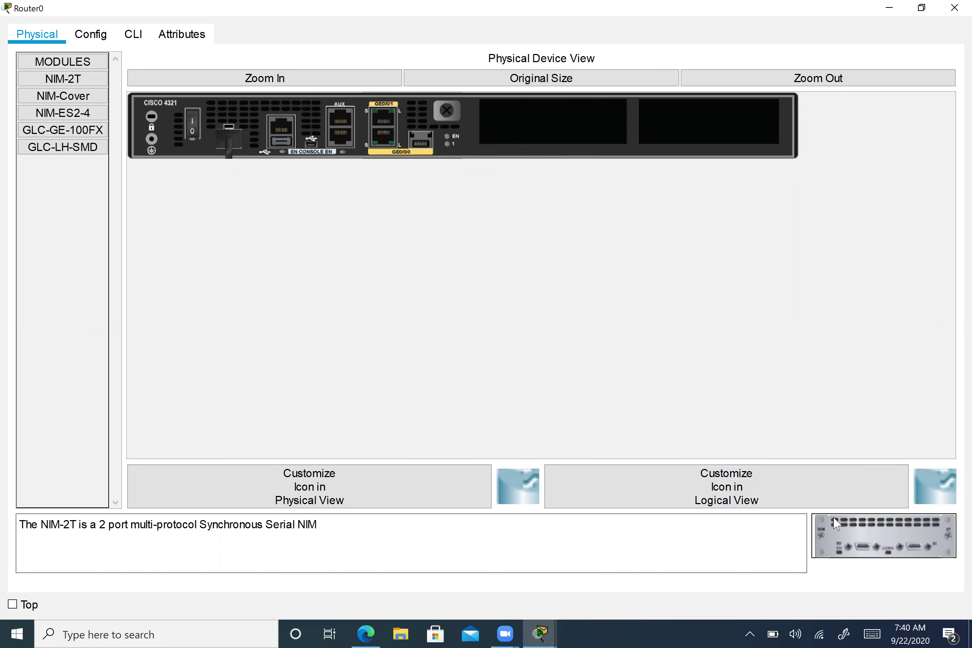
drag(835, 522, 556, 134)
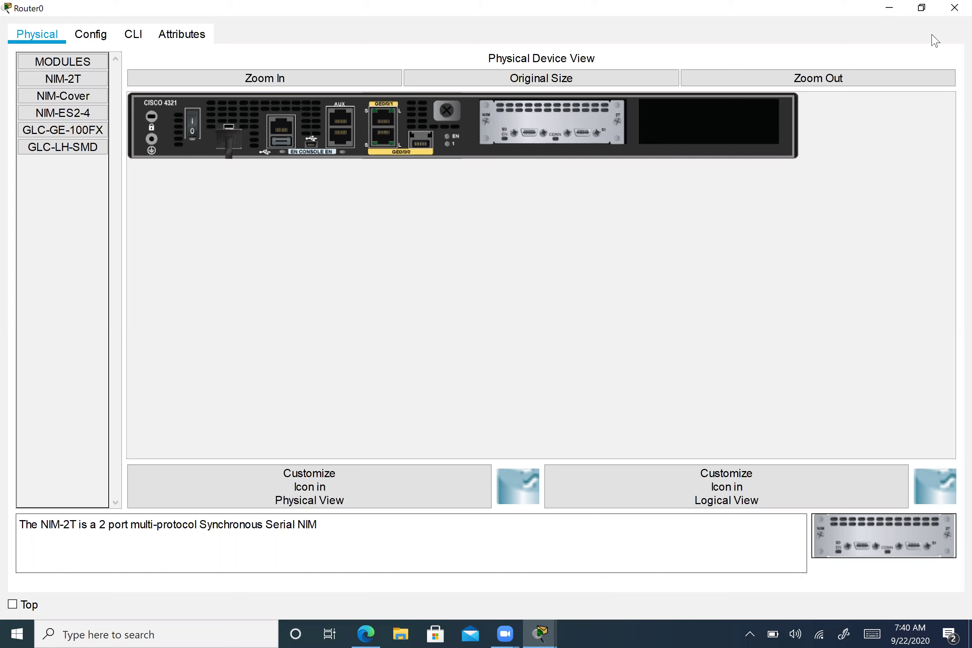
- Close Router0's settings window to return to the OSPF lab topology
click(949, 13)
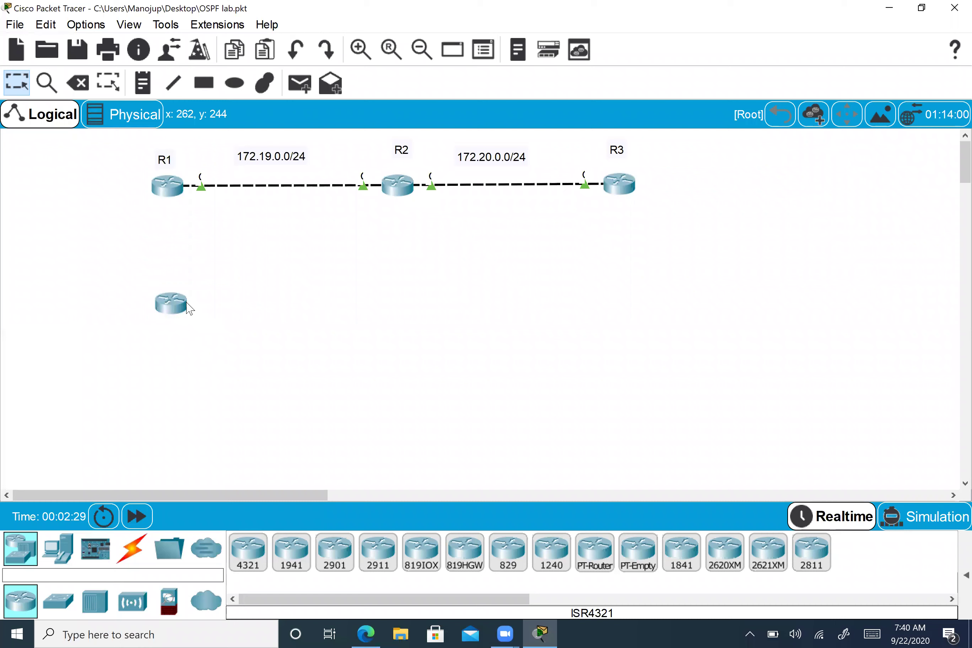
- Place a second router right of the first and auto-connect them Se0/1/0 to Se0/1/0
click(364, 307)
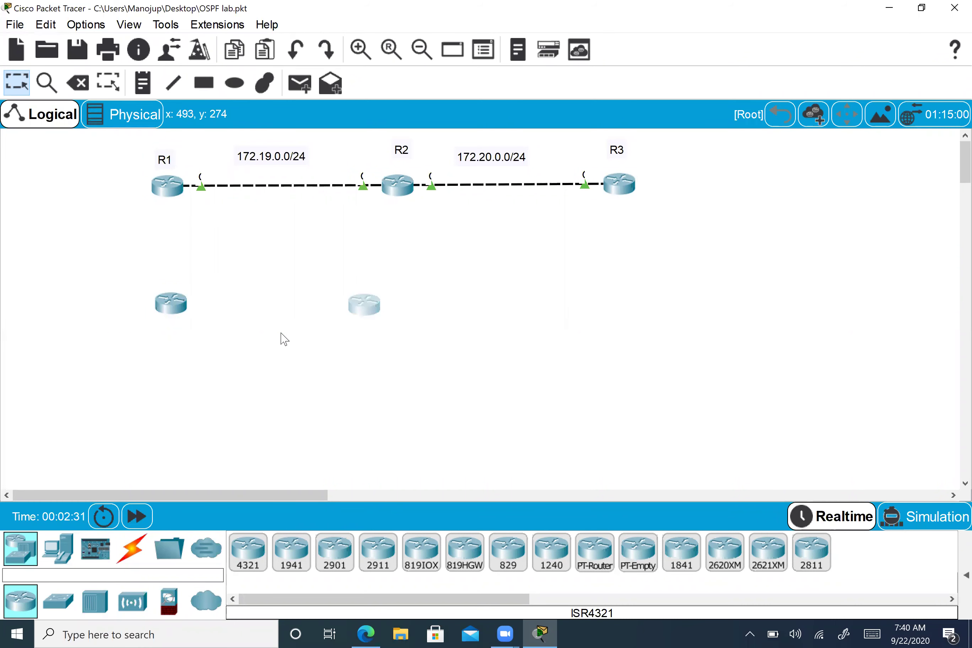
click(142, 560)
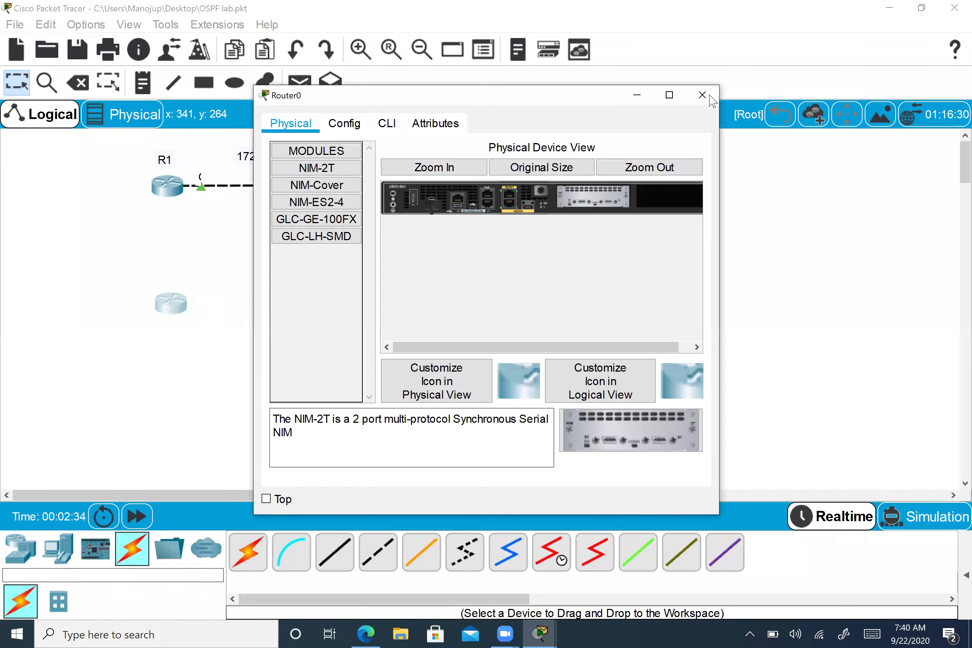
click(247, 553)
click(193, 304)
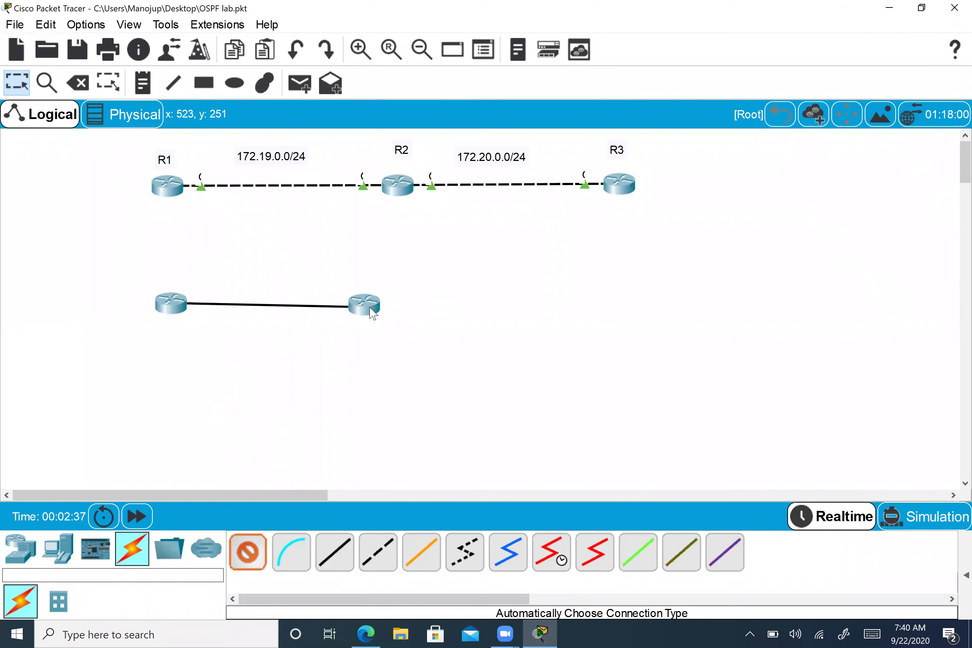
click(371, 309)
drag(377, 308, 399, 300)
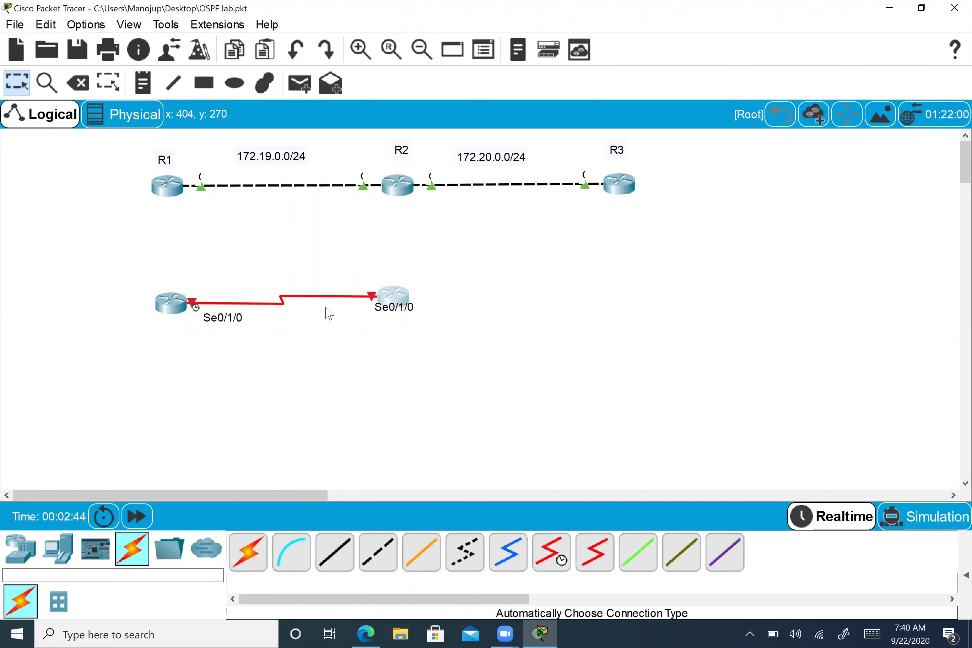
drag(399, 307, 396, 308)
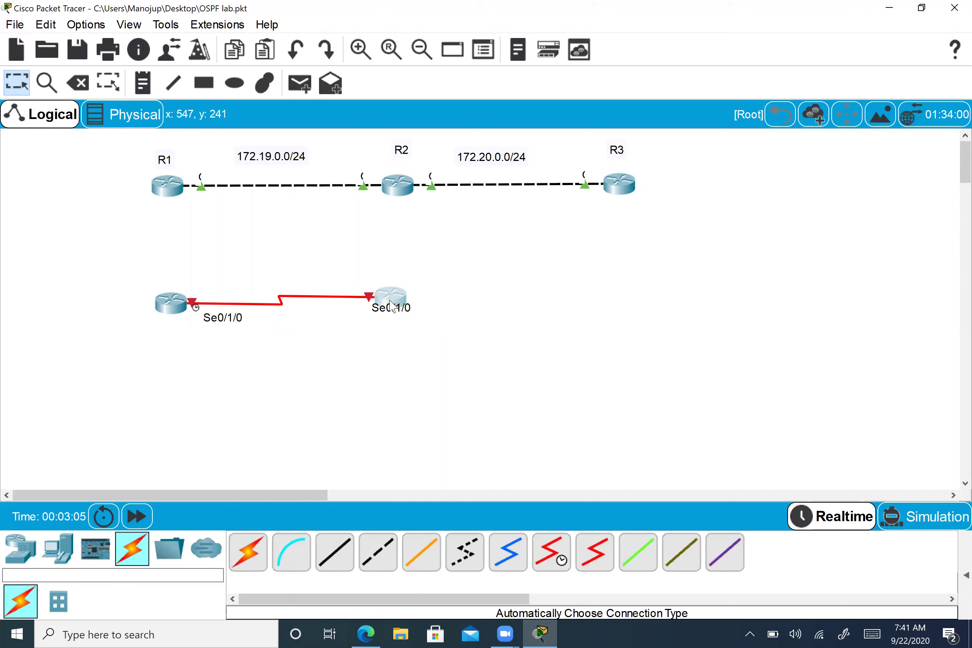
- Nudge the right-hand new router a little further right on the canvas
drag(391, 306, 408, 312)
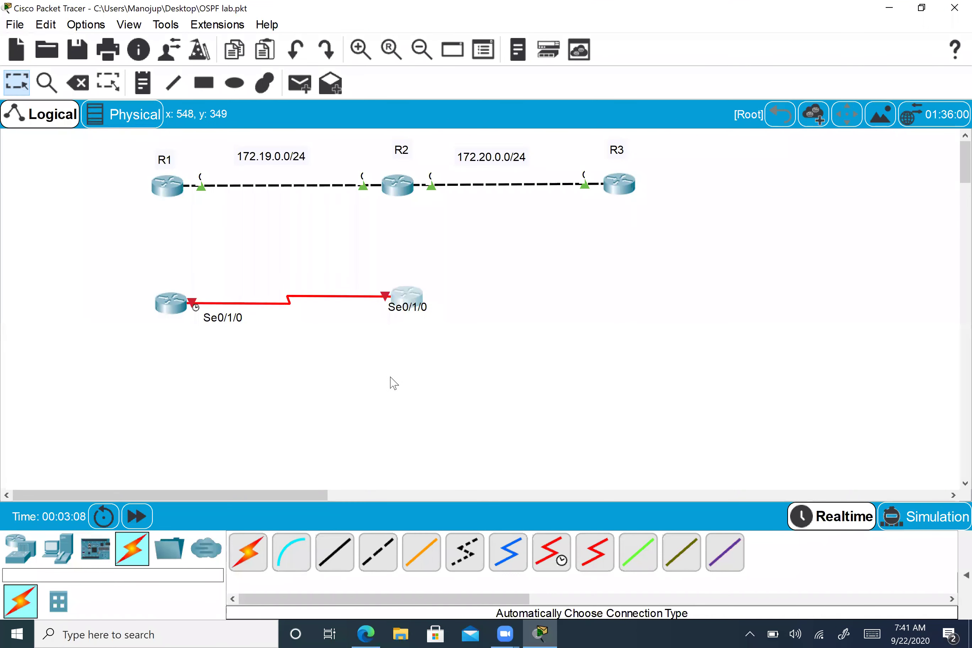
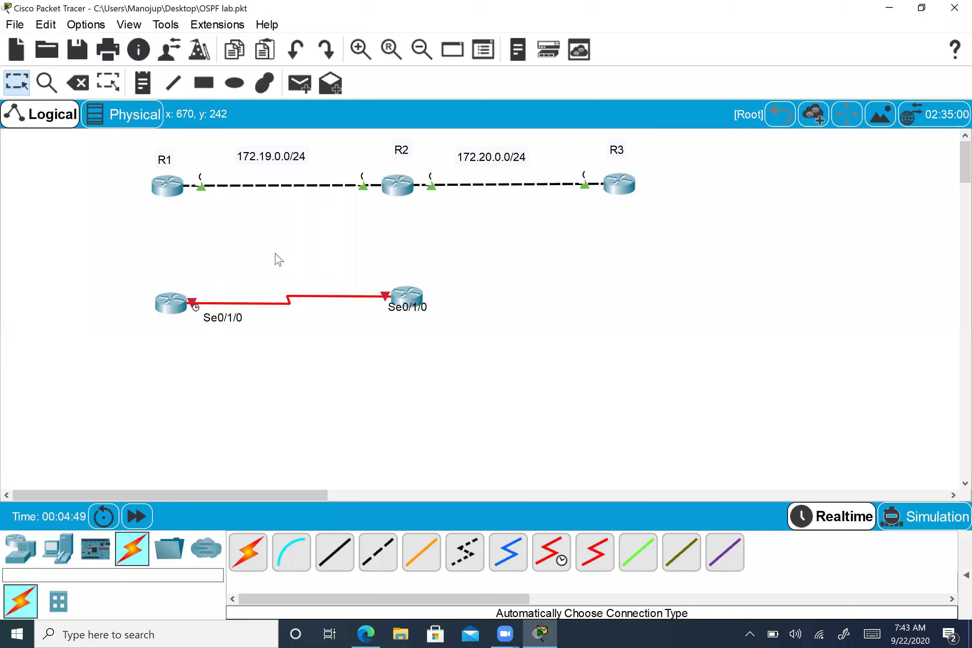
- Realign the lower-left and lower-right routers on the serial link, then bring the mail browser forward
mouse_move(171, 305)
mouse_down()
mouse_move(187, 313)
mouse_move(181, 300)
mouse_up()
drag(412, 303, 405, 302)
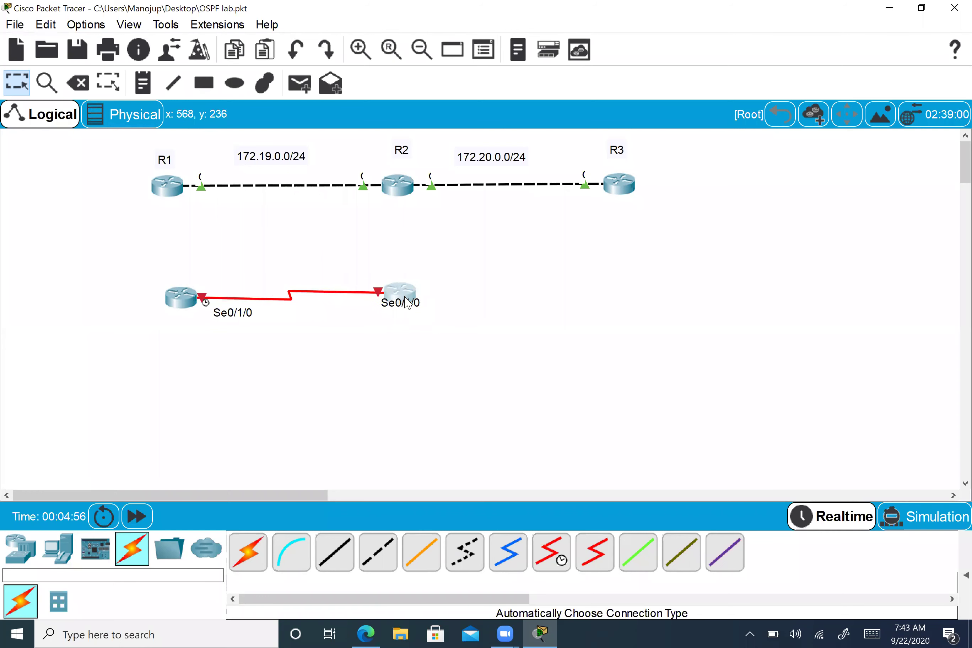
click(320, 350)
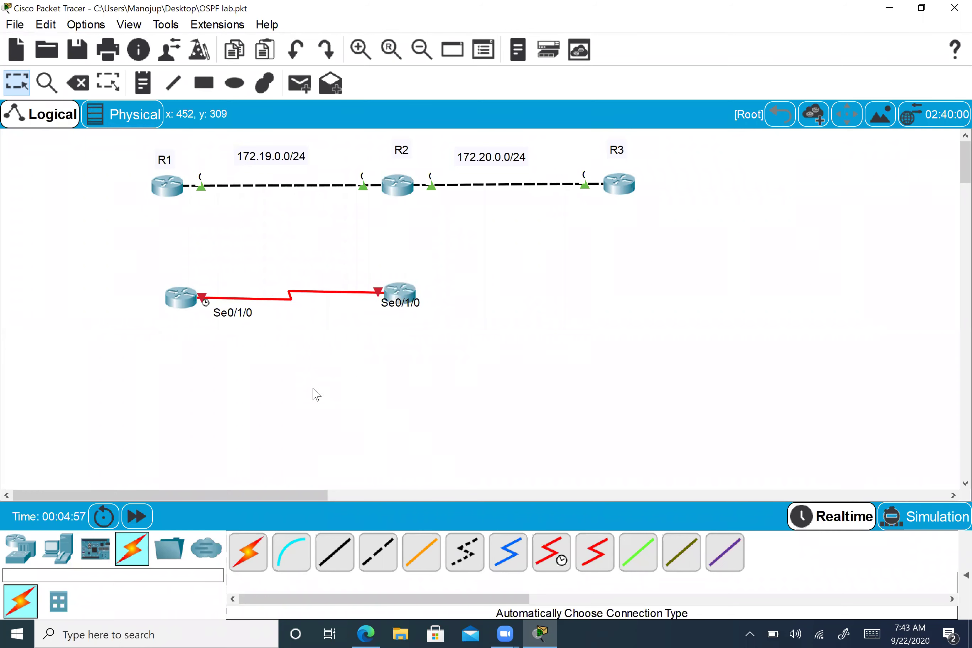
click(365, 632)
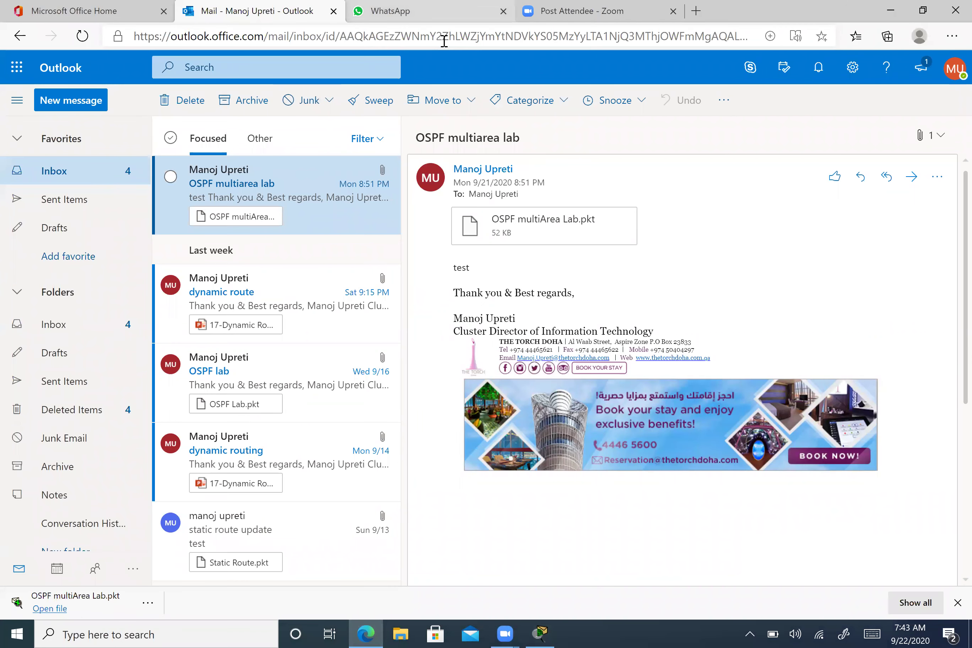
- In the WhatsApp tab, search Google for 'DTE DCE cable' and open its image results
key(ctrl+Tab)
click(312, 33)
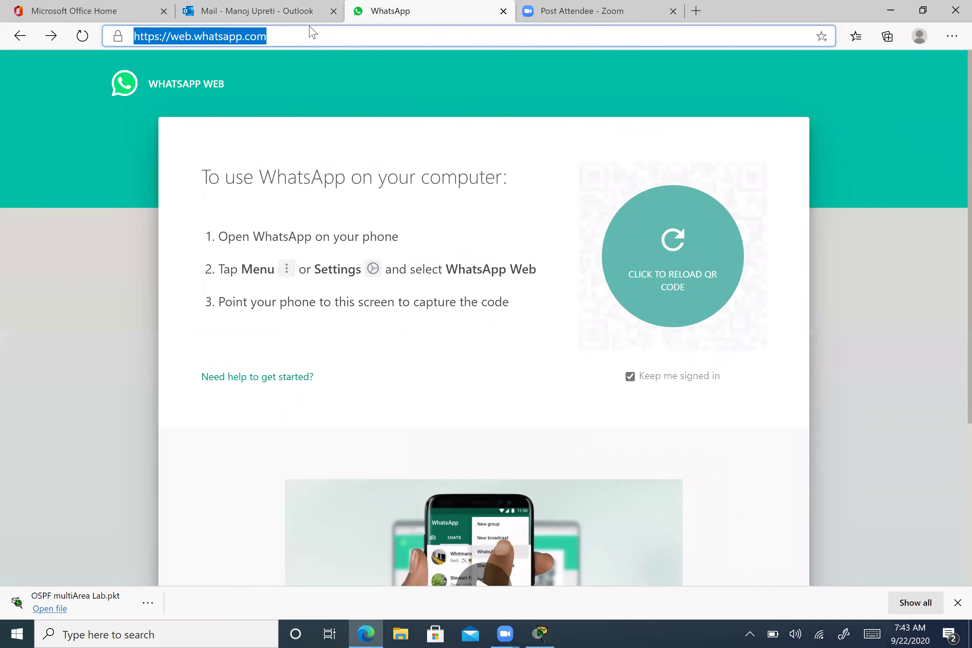
text(google)
key(Return)
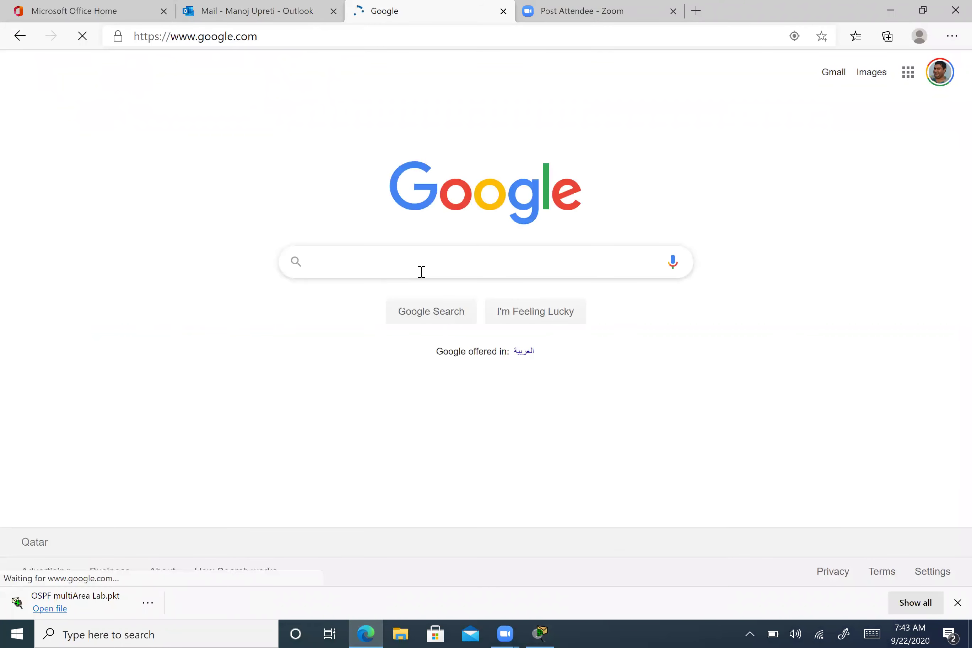
text(DTE)
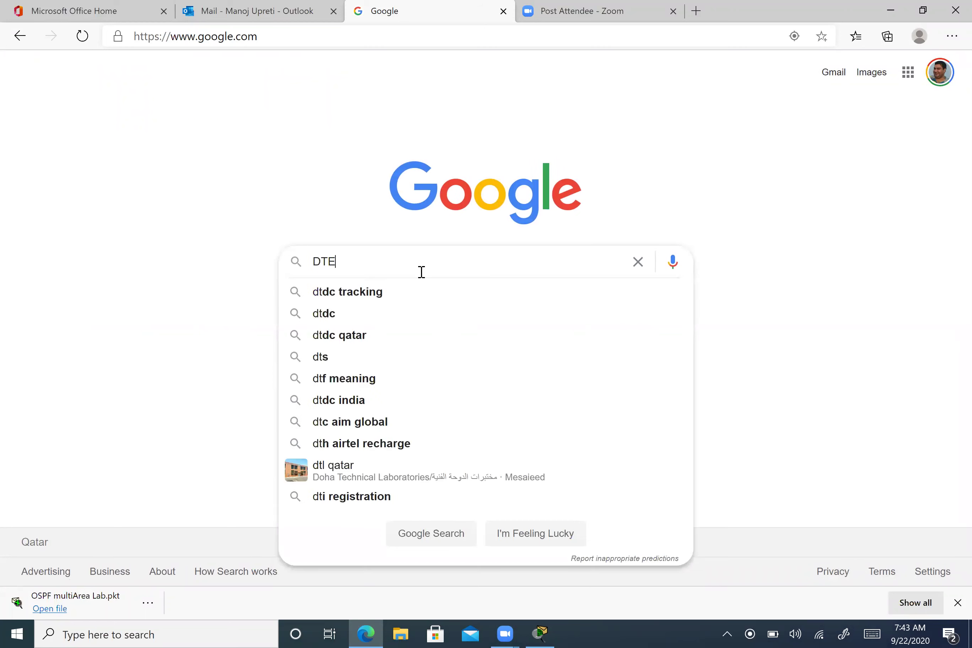
text( DCE cable)
key(Return)
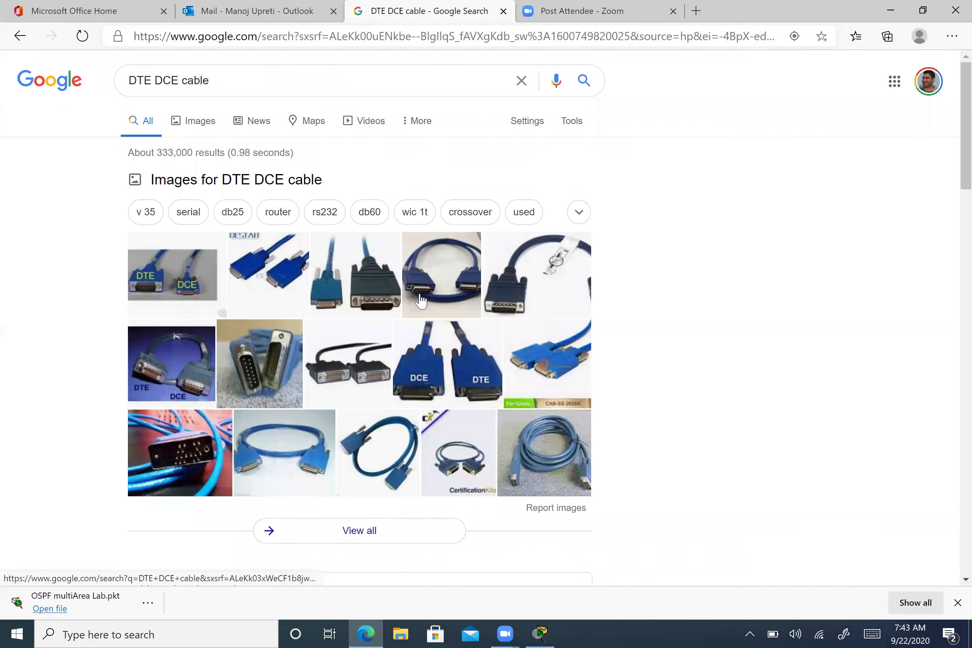
click(295, 445)
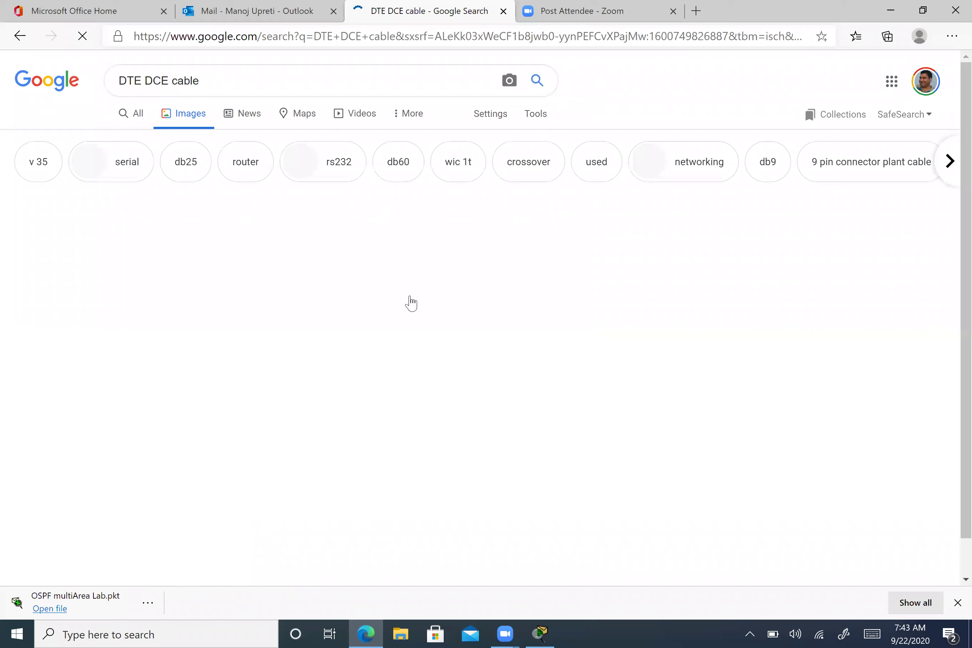
- Open the Amazon Cab-SS-2626X-3ft Smart Serial crossover cable listing and highlight its 3 ft length
click(103, 264)
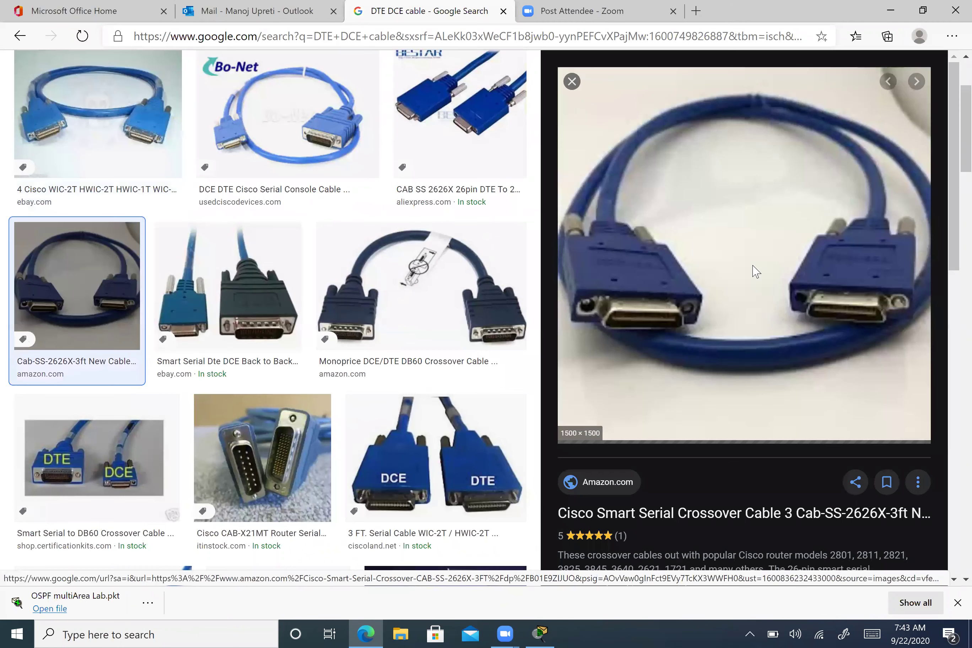
click(753, 271)
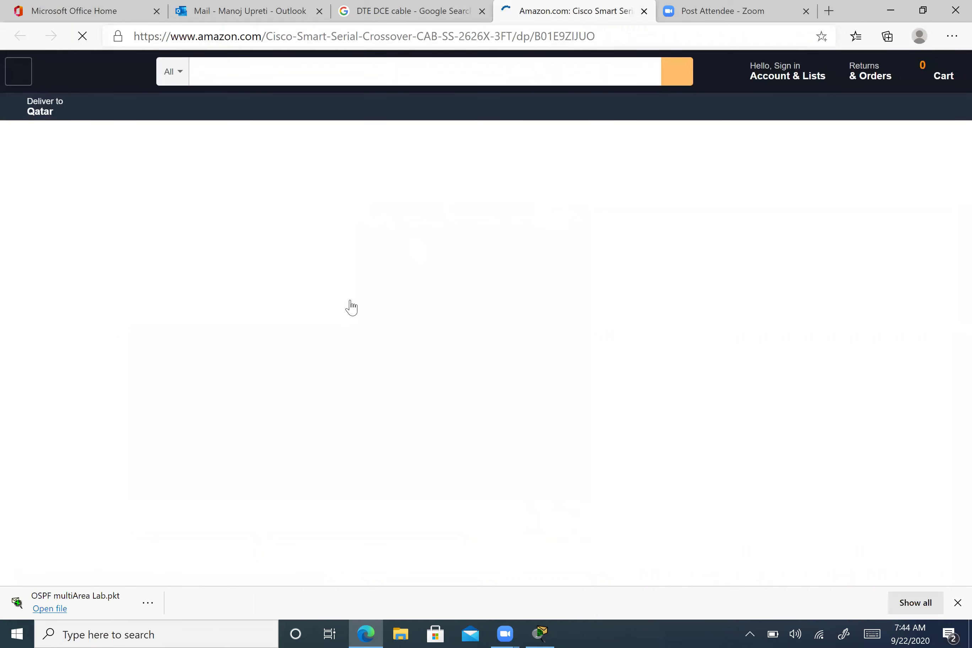
scroll(384, 338, down, 2)
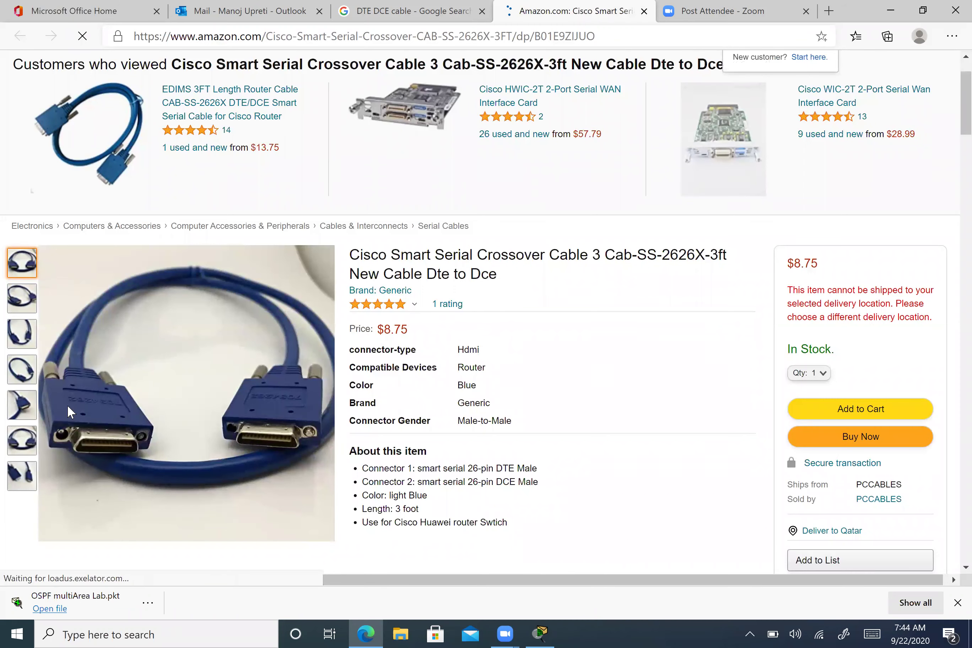
scroll(156, 404, down, 2)
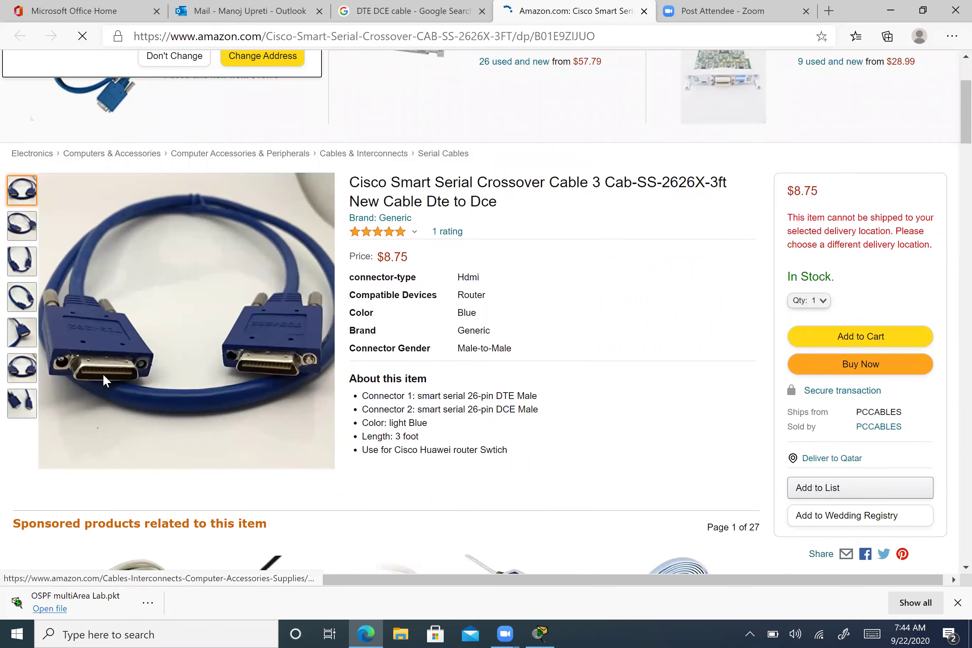
mouse_move(175, 369)
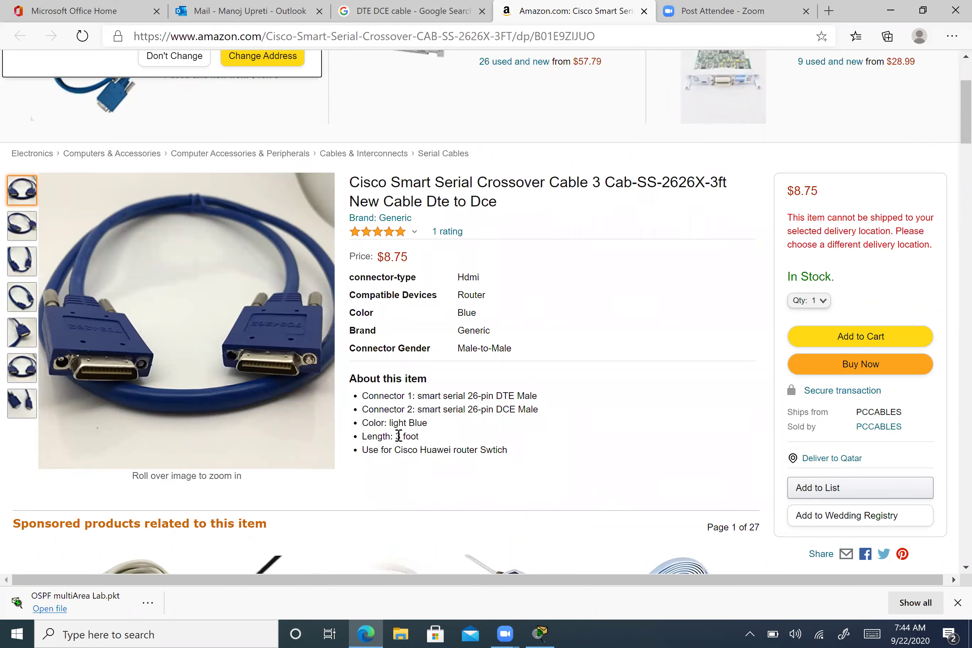
drag(396, 436, 431, 443)
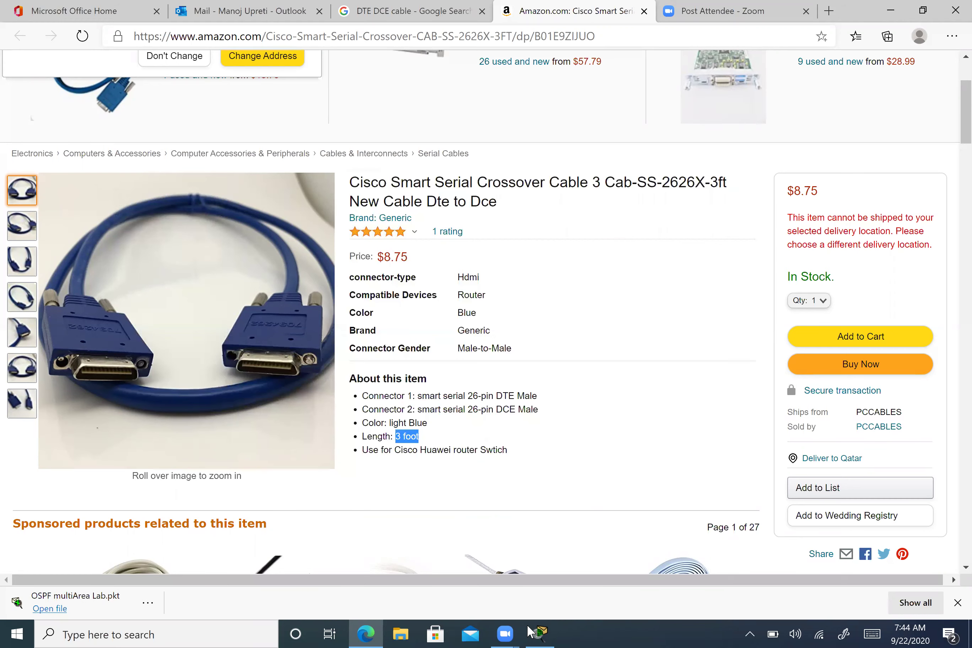
- Glance at the Packet Tracer topology, then return to the top of the Amazon cable page
click(539, 629)
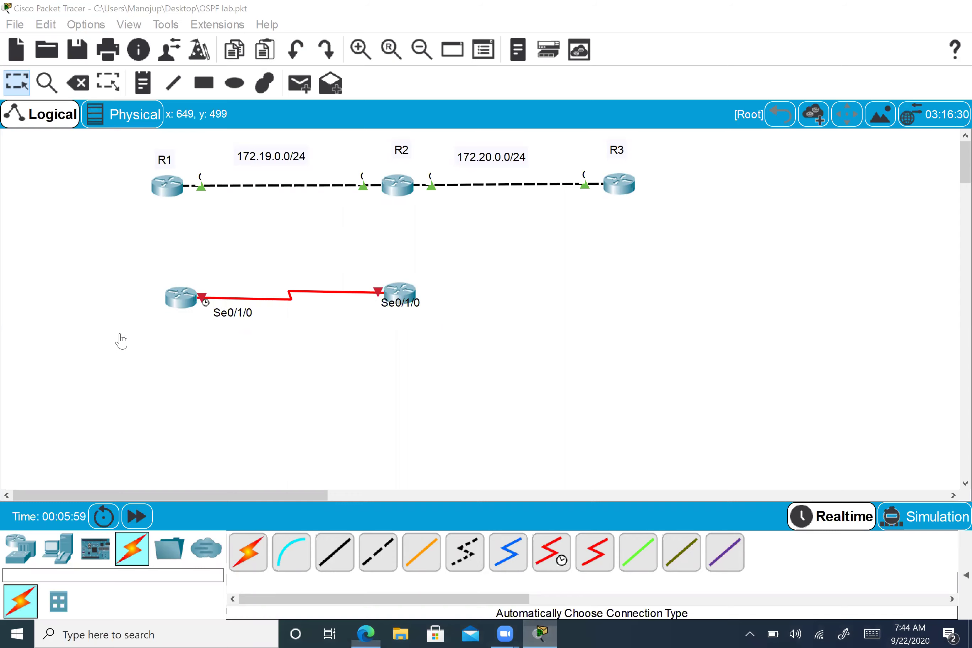
key(alt+Tab)
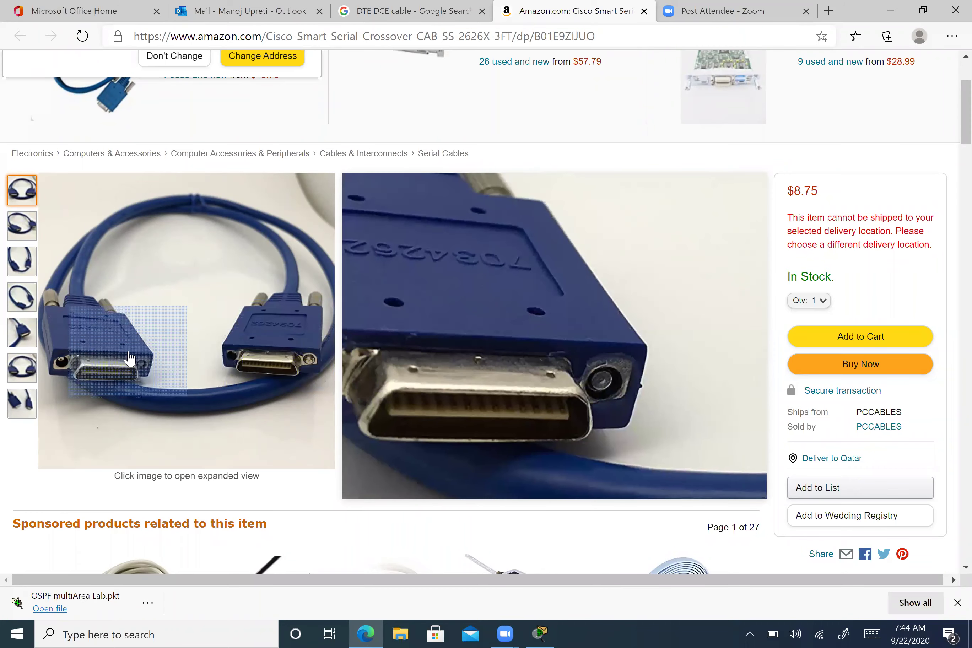
scroll(358, 67, up, 3)
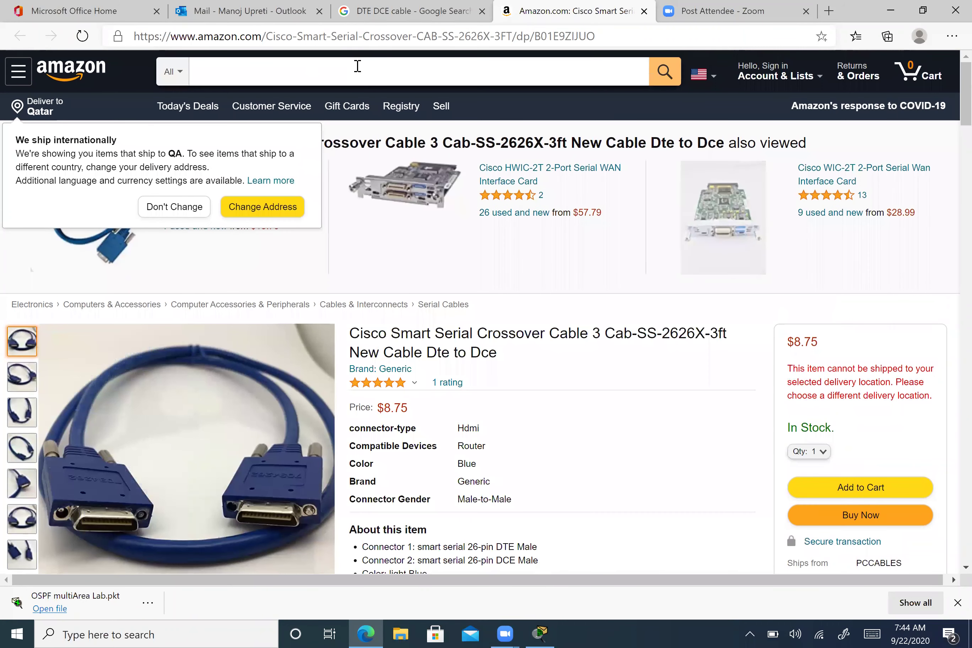
- Search Google for 'csu dsu modem' and show the image results
click(274, 38)
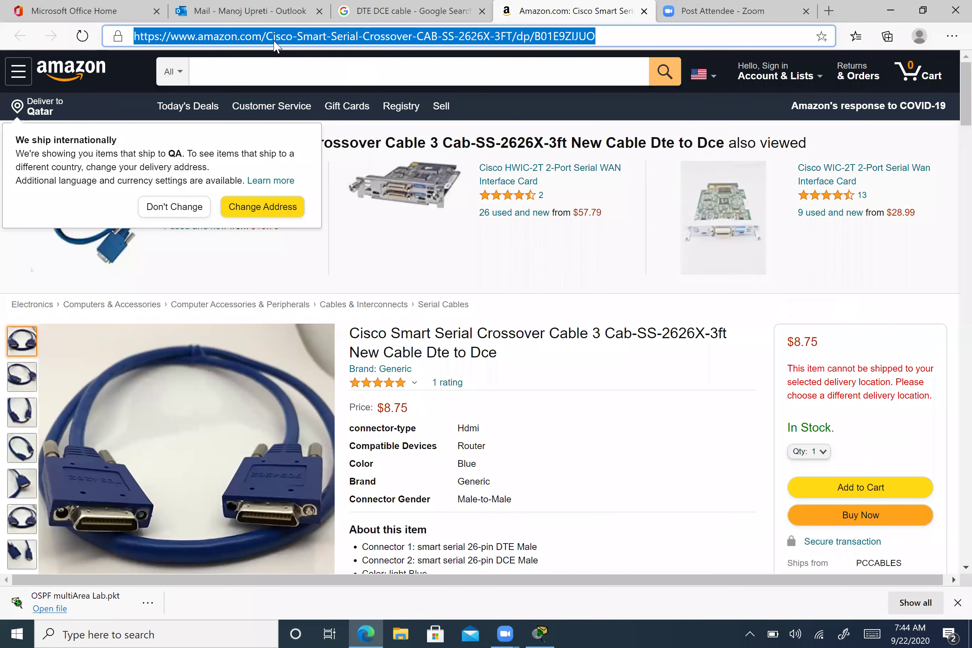
text(google.com)
key(Return)
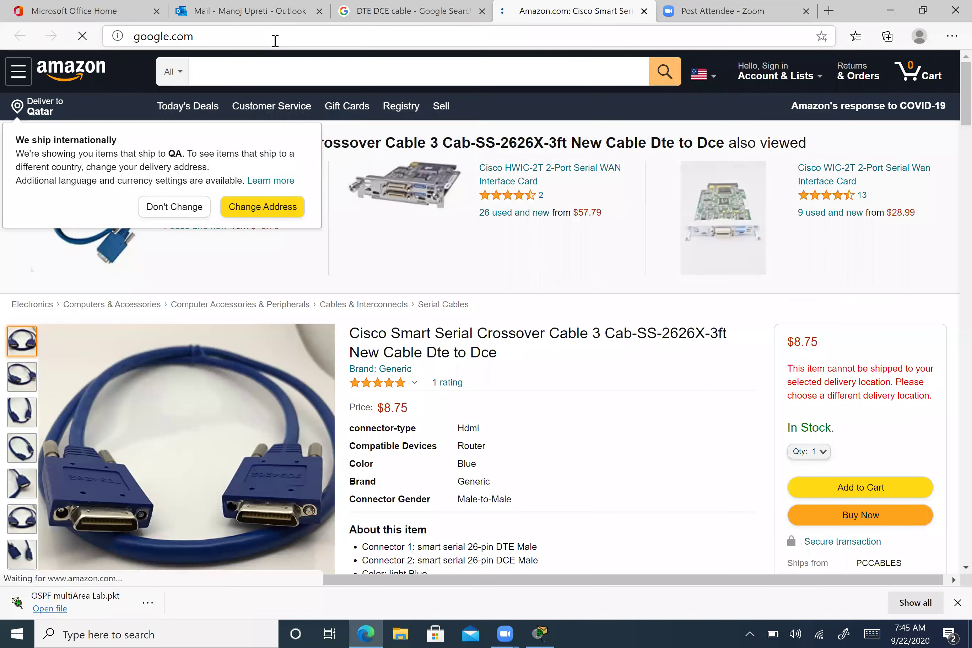
text(CUS D)
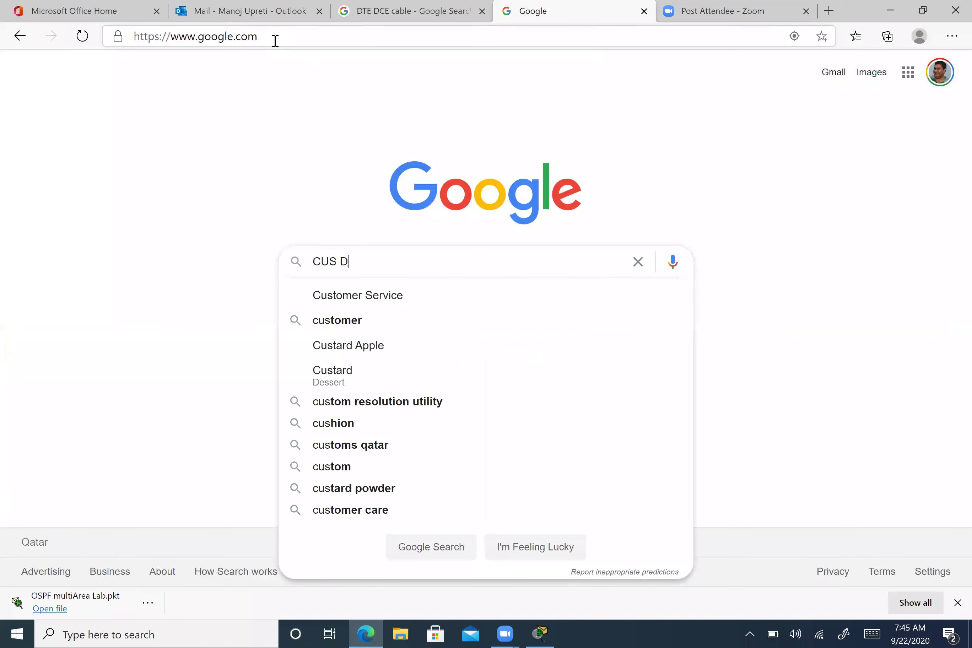
text(SU mod)
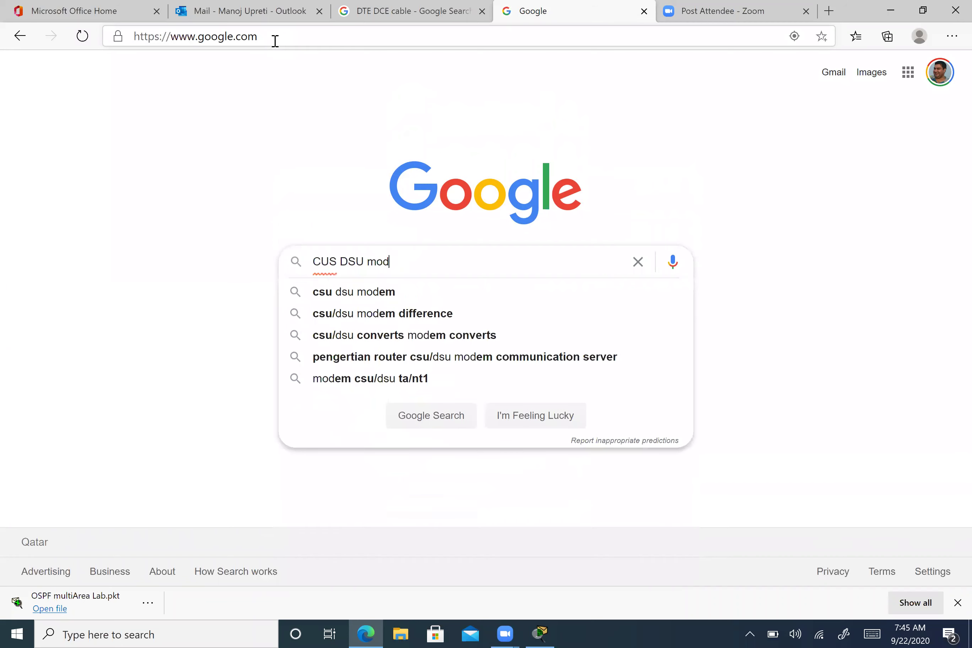
key(Down)
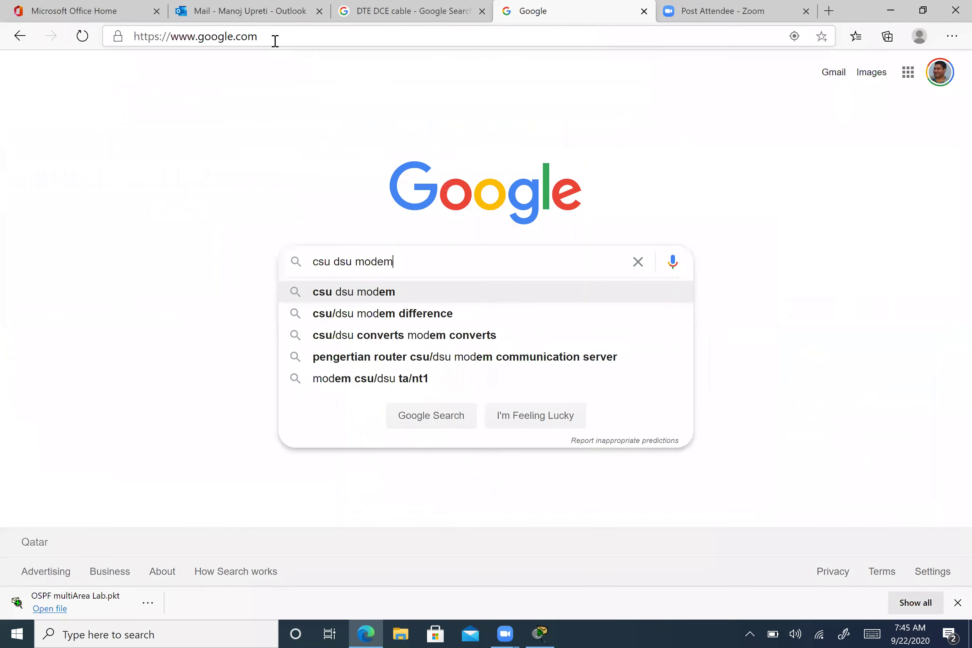
key(Return)
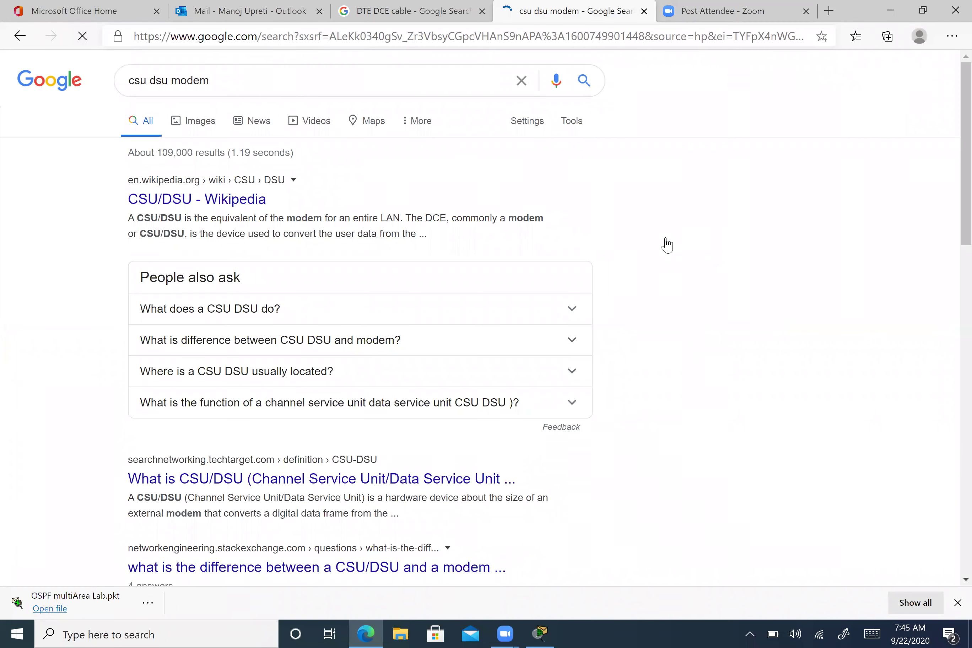
click(195, 124)
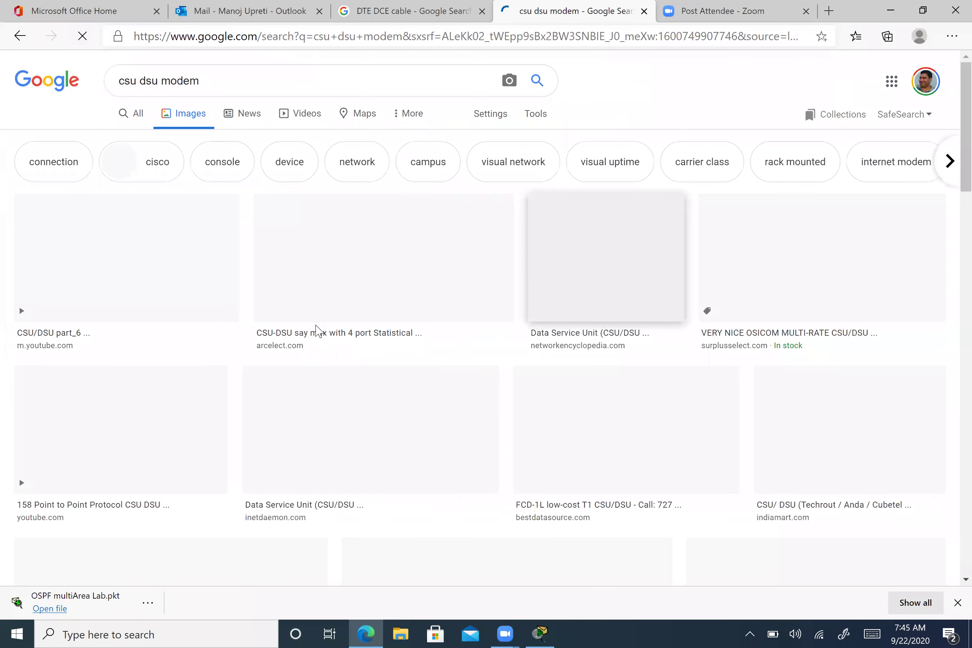
- Browse the modem images, preview the Wide area networks slide, and delete 'modem' from the query
scroll(316, 331, down, 3)
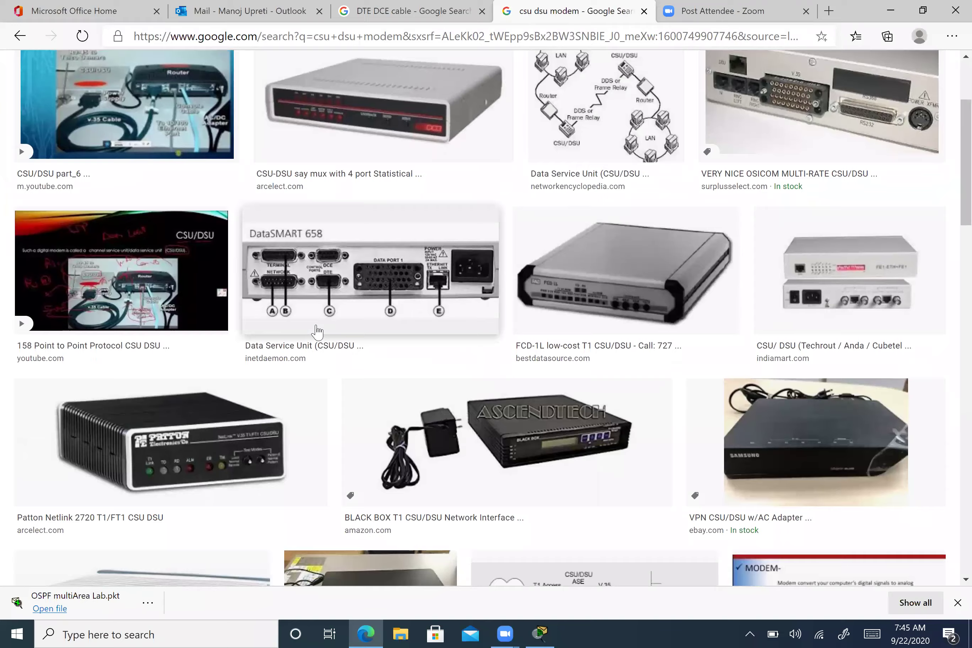
scroll(316, 332, down, 3)
scroll(317, 331, down, 6)
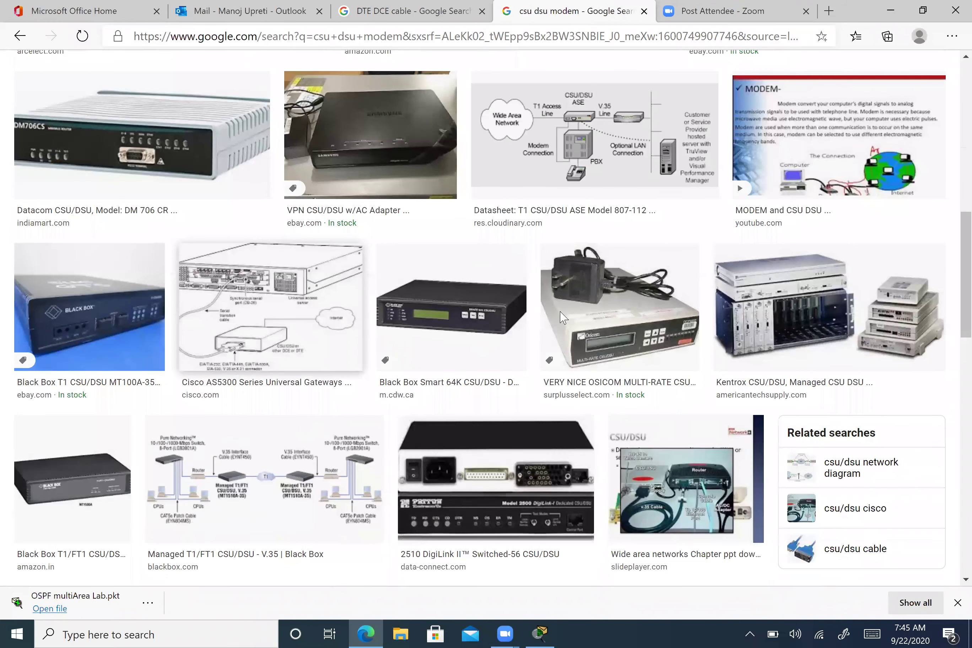
scroll(561, 317, down, 5)
scroll(463, 242, down, 3)
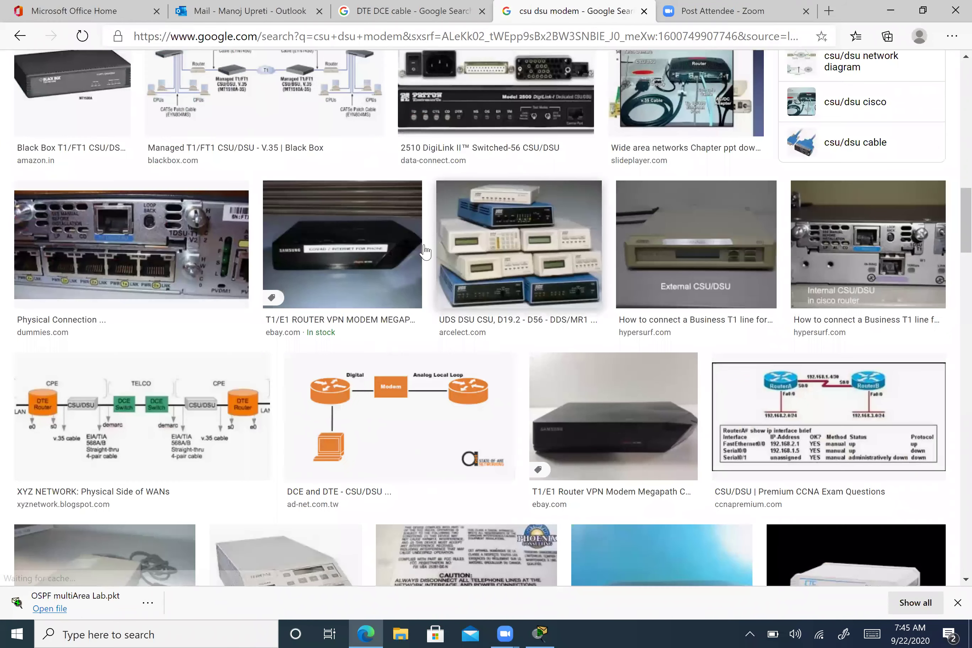
scroll(504, 190, up, 2)
click(567, 287)
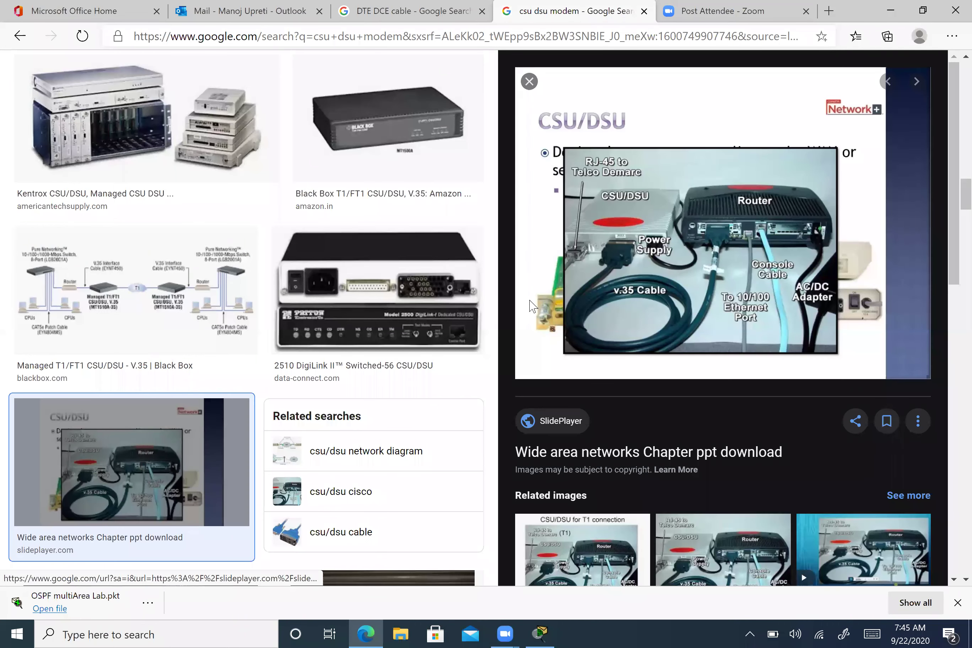
key(Escape)
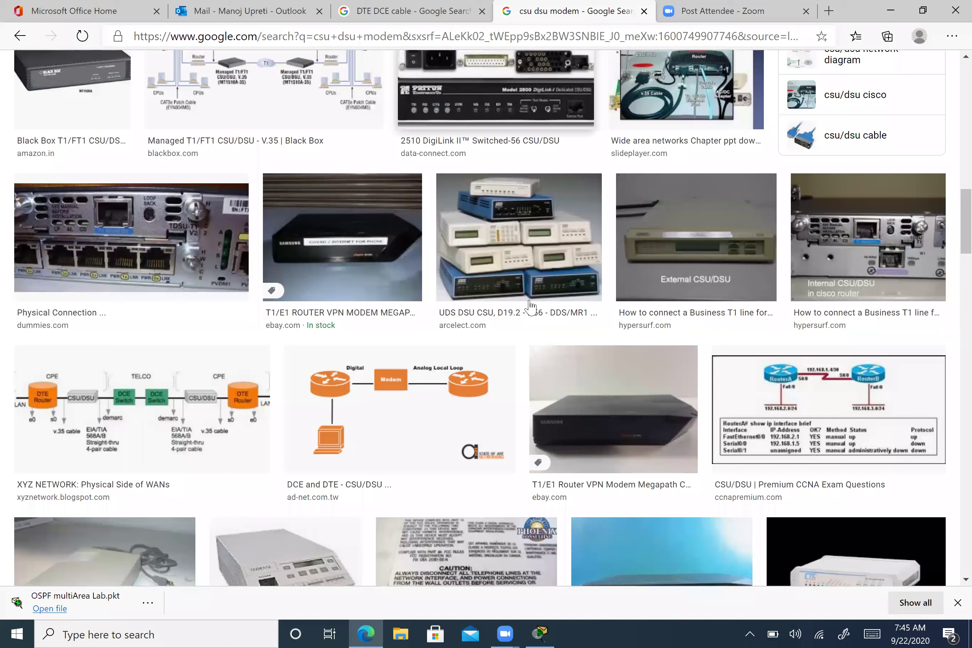
scroll(530, 308, down, 5)
scroll(532, 306, down, 6)
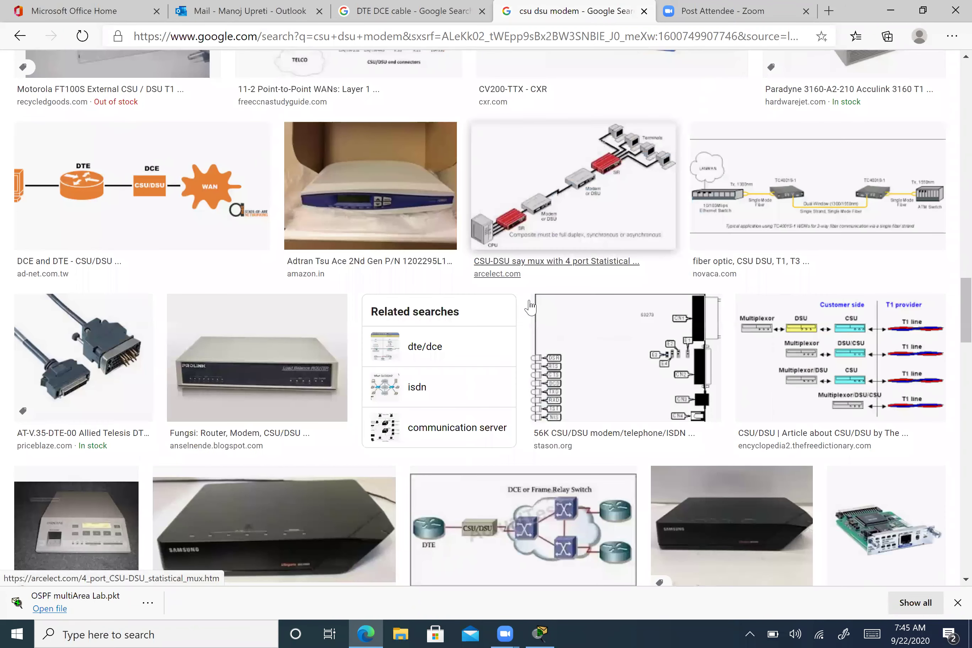
scroll(530, 307, down, 6)
scroll(530, 307, down, 4)
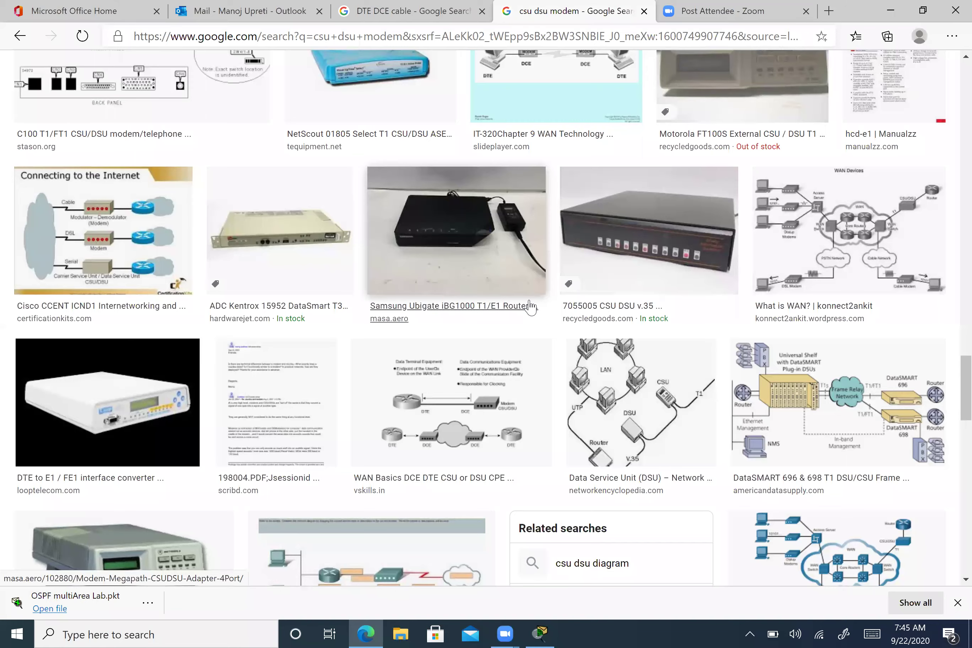
scroll(530, 308, up, 9)
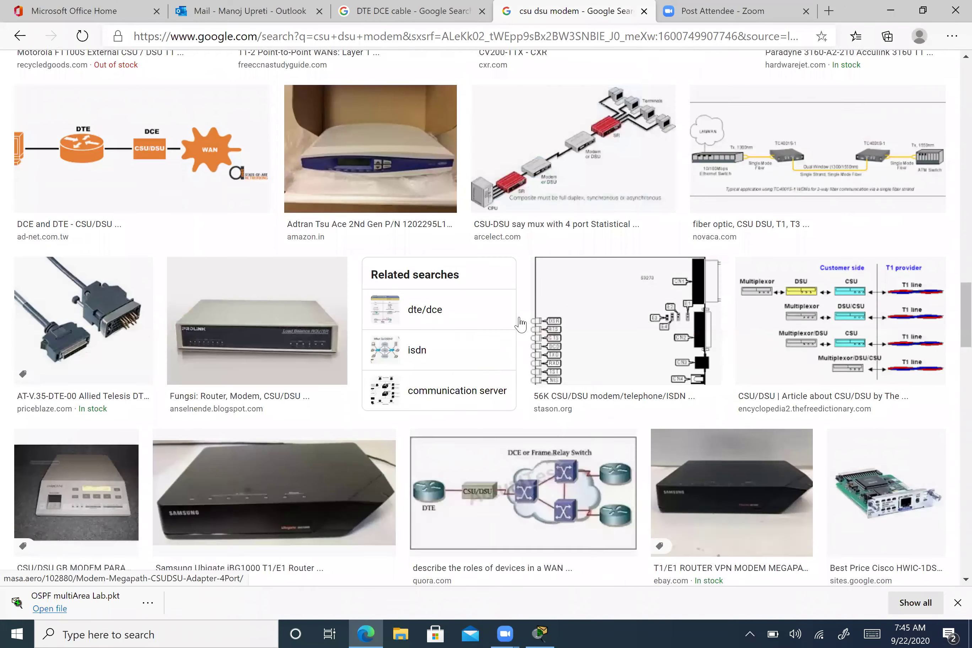
scroll(521, 324, up, 2)
scroll(521, 324, up, 5)
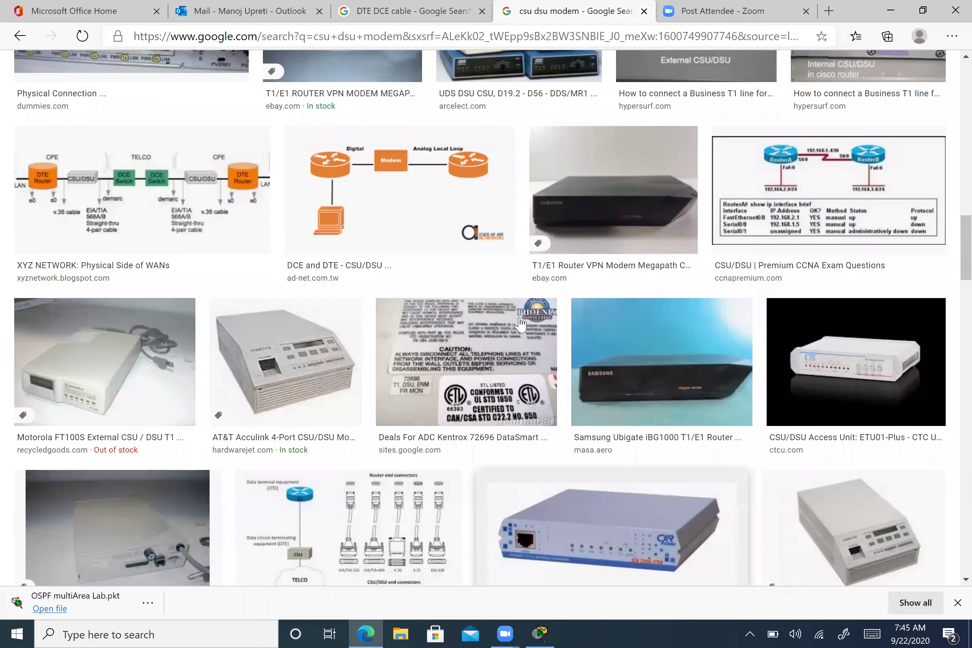
scroll(520, 324, up, 7)
scroll(251, 80, up, 9)
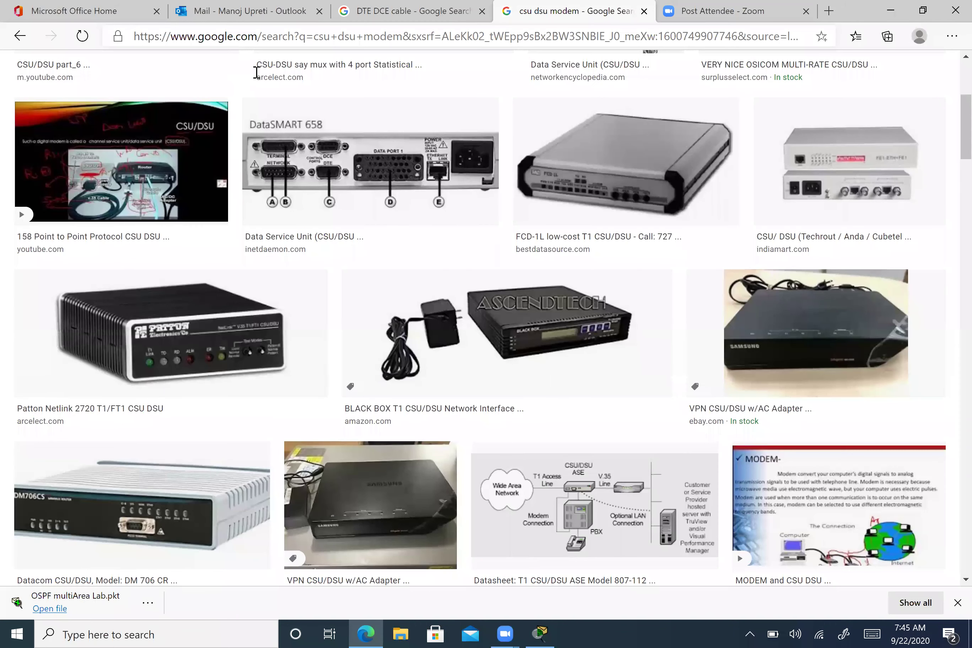
scroll(256, 73, up, 5)
click(256, 72)
key(BackSpace)
key(BackSpace)
key(BackSpace)
key(BackSpace)
key(BackSpace)
- Search images for 'csu dsu cisco router' and scroll through the results
text(c)
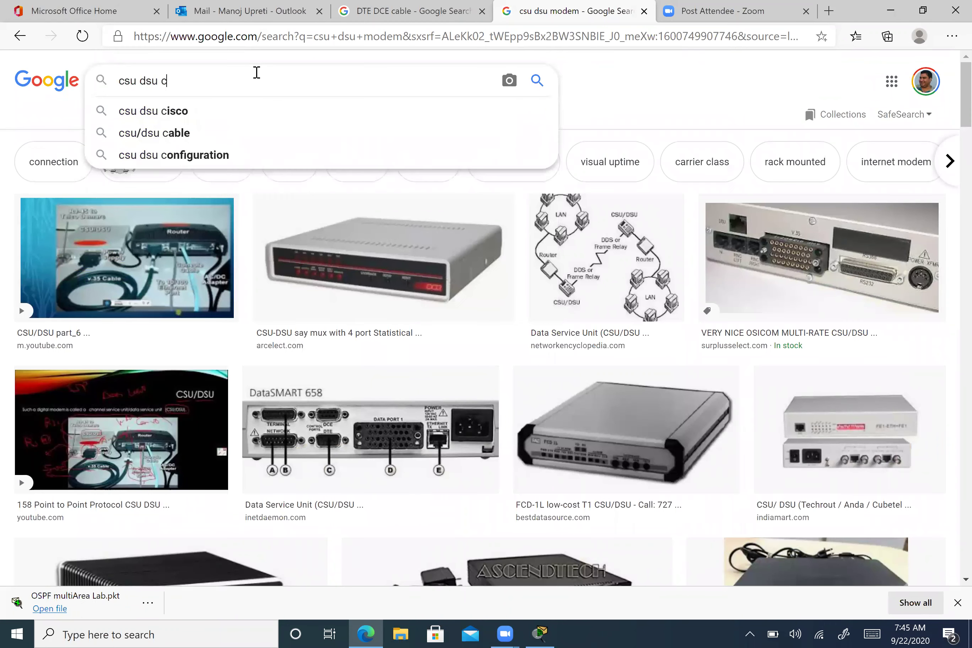
text(isco router)
key(Return)
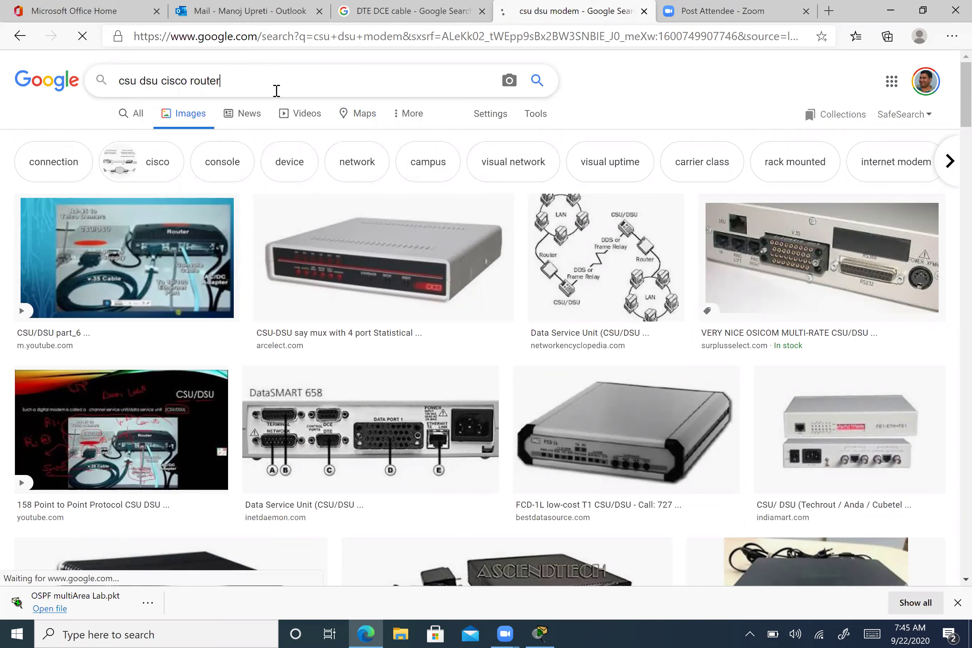
scroll(391, 288, down, 1)
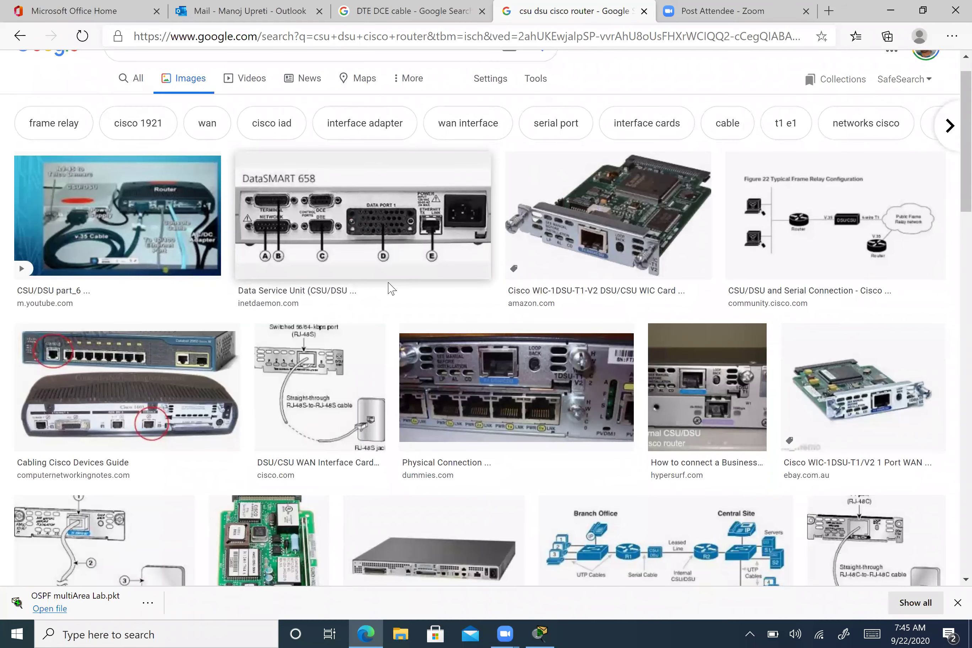
scroll(391, 288, down, 5)
scroll(386, 284, down, 5)
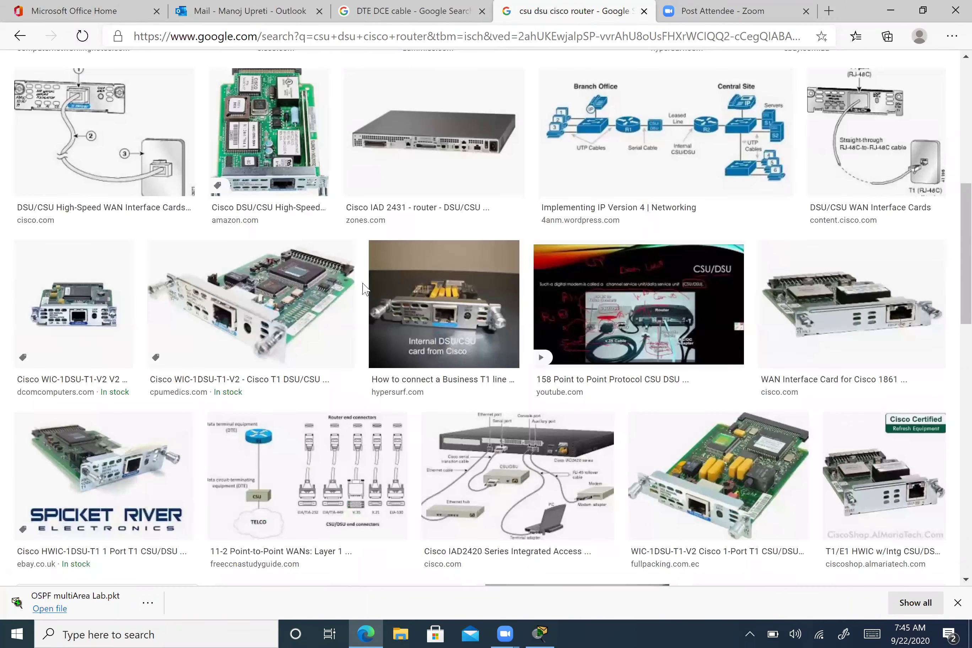
scroll(363, 289, down, 1)
scroll(363, 288, down, 3)
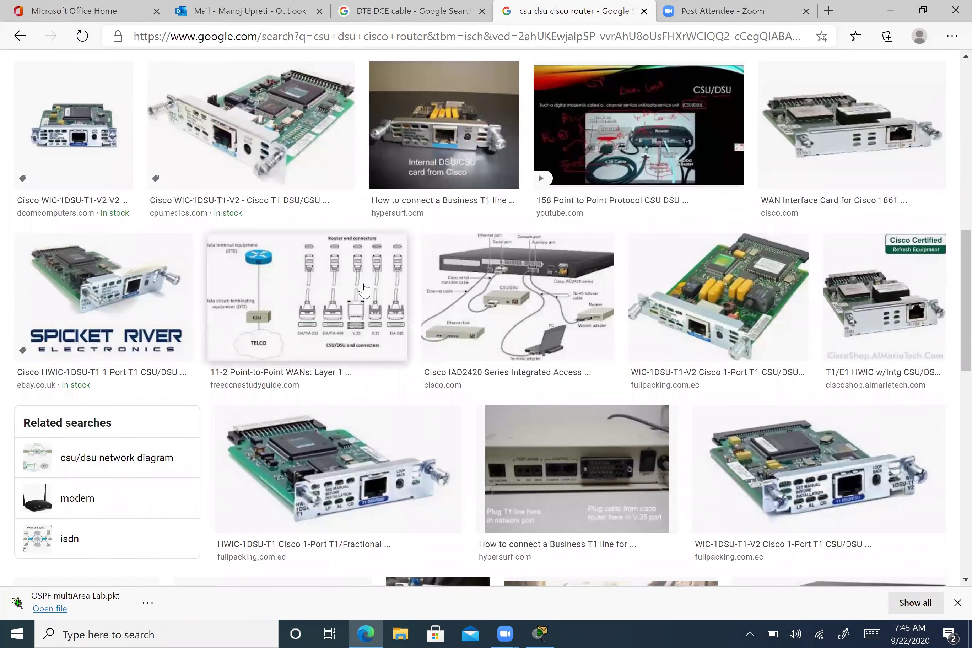
scroll(363, 288, down, 4)
scroll(153, 115, up, 6)
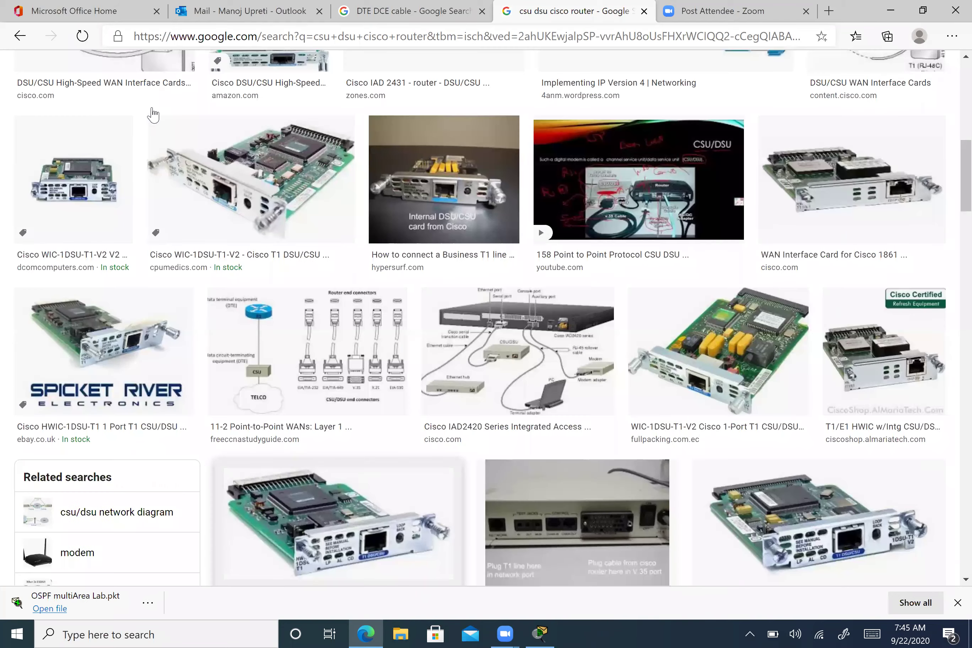
scroll(153, 115, up, 6)
- Open the CSU/DSU part_6 video preview, then briefly show the desktop and return
click(71, 71)
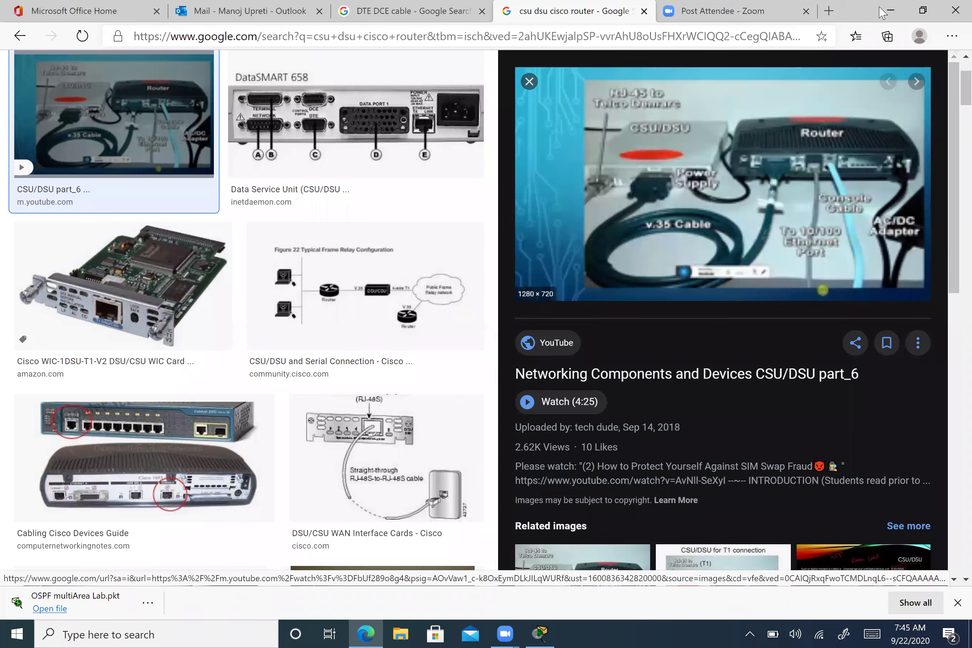
key(super+d)
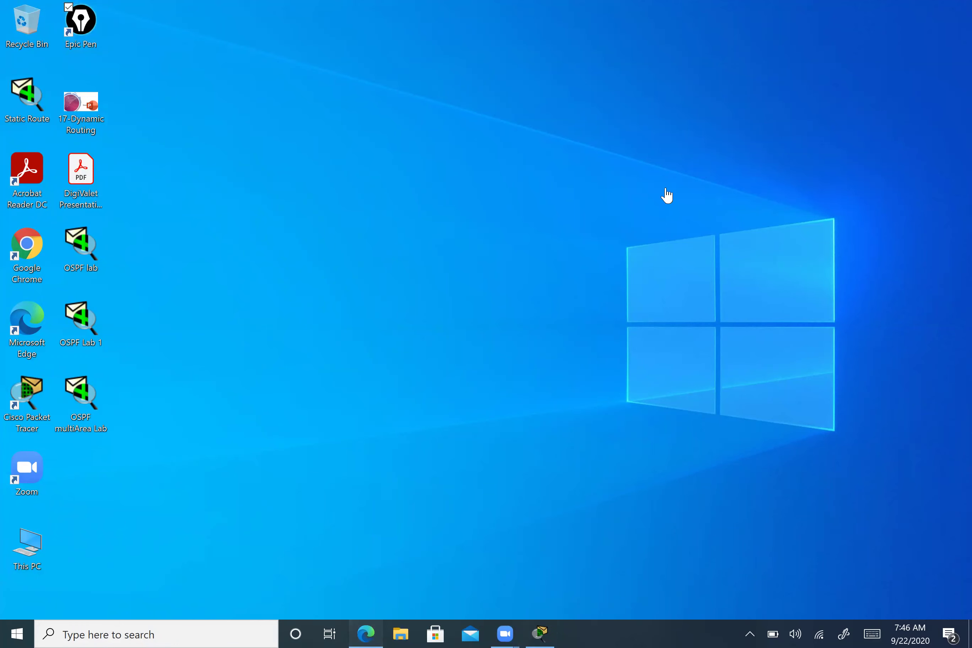
key(super+d)
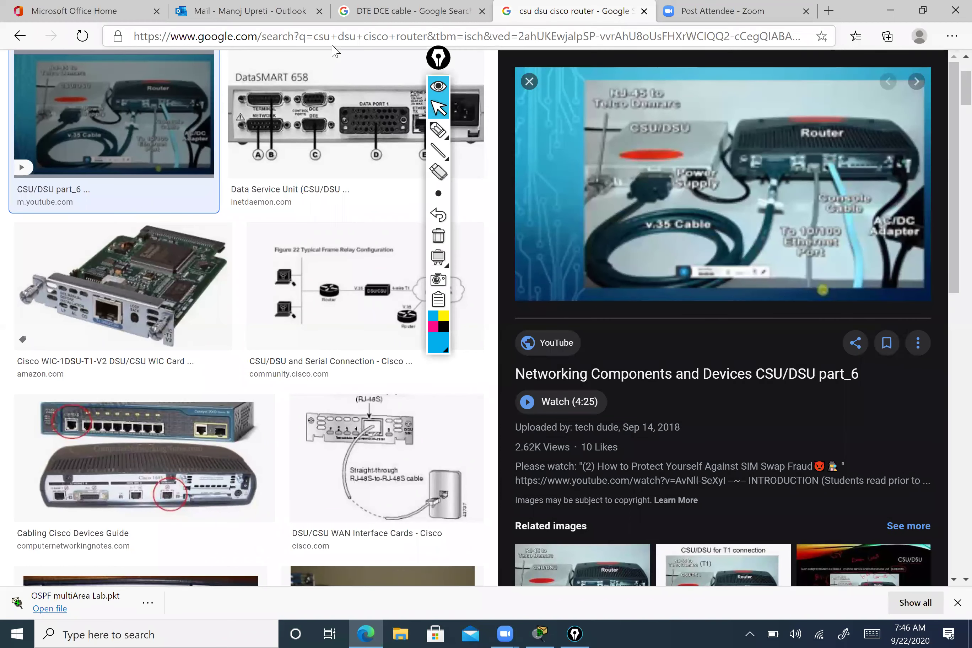
- With Epic Pen ink, circle the CSU/DSU label, cable connector, V.35 cable and router
click(438, 129)
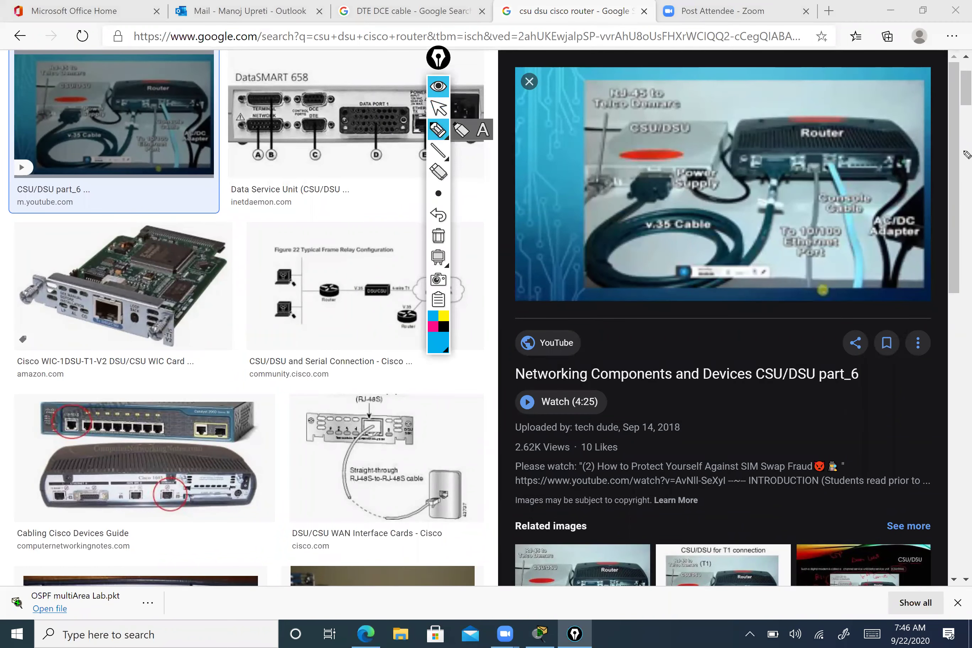
drag(631, 149, 705, 118)
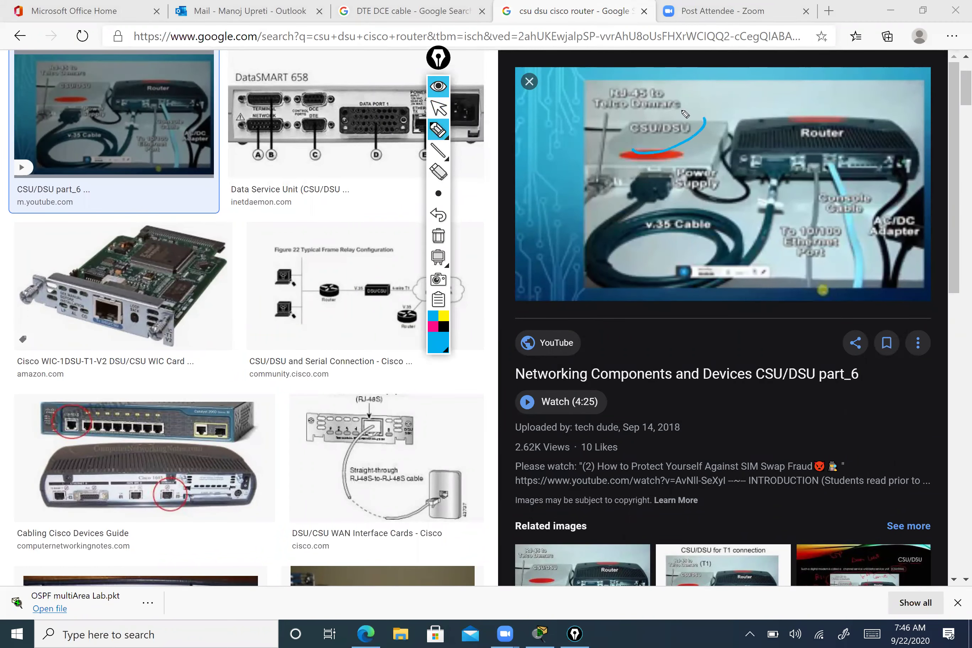
mouse_move(633, 158)
mouse_down()
mouse_move(702, 111)
mouse_move(630, 149)
mouse_move(664, 117)
mouse_up()
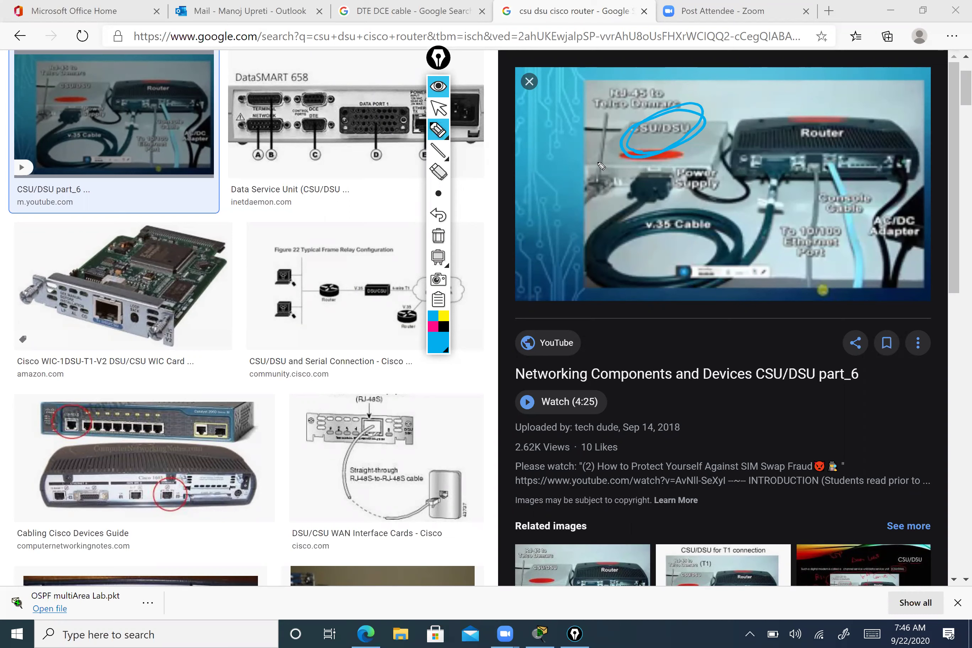
mouse_move(604, 161)
mouse_down()
mouse_move(616, 186)
mouse_move(590, 168)
mouse_move(599, 202)
mouse_move(585, 189)
mouse_move(619, 170)
mouse_move(582, 192)
mouse_move(605, 156)
mouse_move(590, 199)
mouse_up()
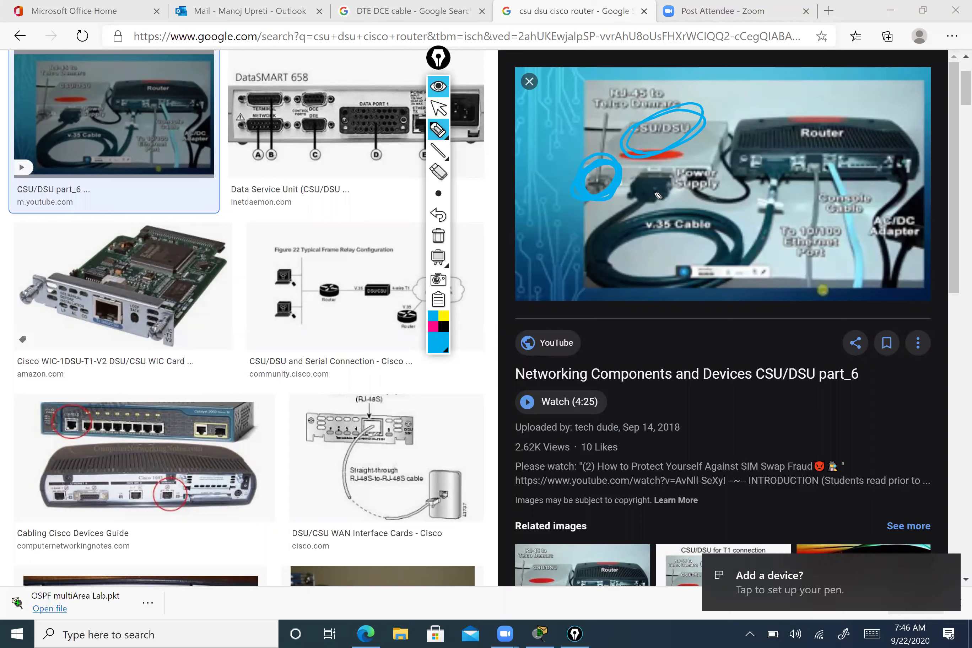
mouse_move(693, 210)
mouse_down()
mouse_move(638, 247)
mouse_move(694, 261)
mouse_move(709, 251)
mouse_move(711, 214)
mouse_move(652, 274)
mouse_move(719, 230)
mouse_move(649, 272)
mouse_up()
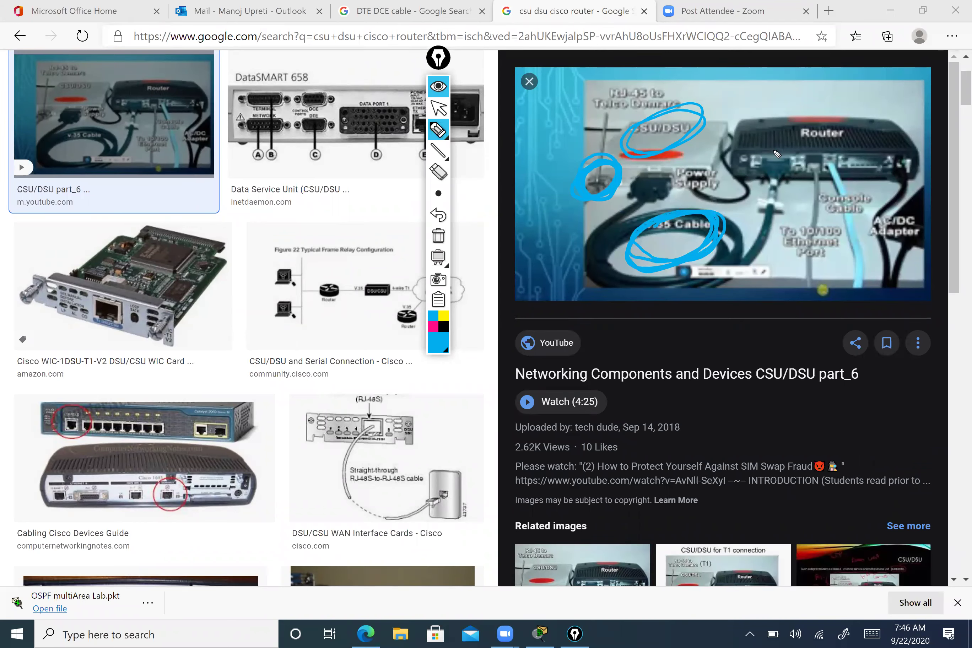
mouse_move(763, 151)
mouse_down()
mouse_move(824, 128)
mouse_move(778, 144)
mouse_up()
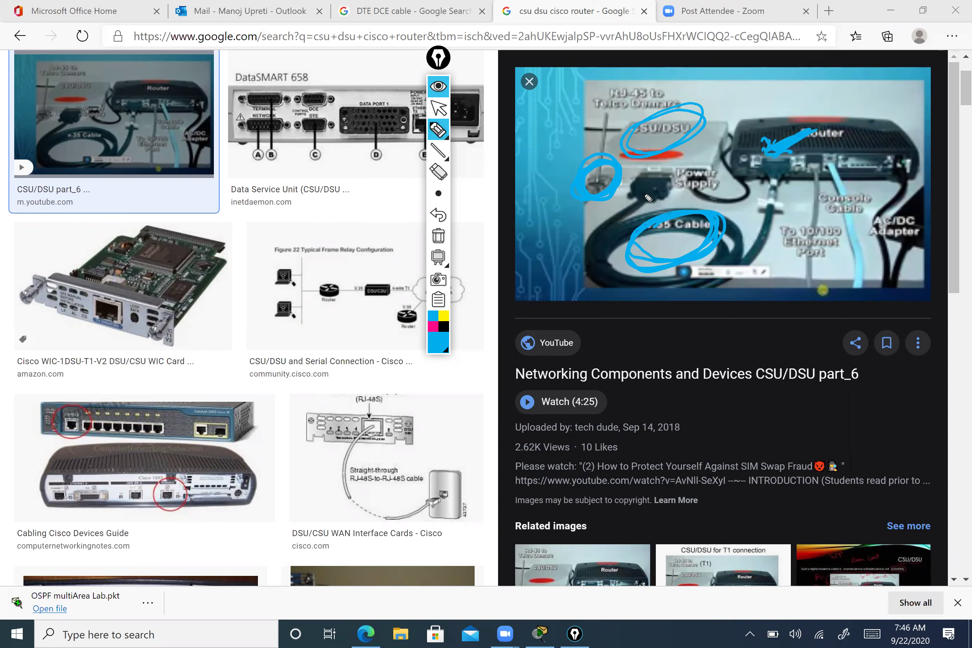
- Write DTE/DCE notes near the power supply and router port, then return to the arrow tool
mouse_move(642, 200)
mouse_down()
mouse_move(669, 187)
mouse_move(659, 199)
mouse_move(674, 198)
mouse_up()
drag(776, 183, 775, 196)
mouse_move(789, 184)
mouse_down()
mouse_move(785, 197)
mouse_move(796, 182)
mouse_move(808, 196)
mouse_move(774, 191)
mouse_up()
click(804, 182)
mouse_move(688, 177)
mouse_down()
mouse_move(652, 179)
mouse_move(685, 180)
mouse_up()
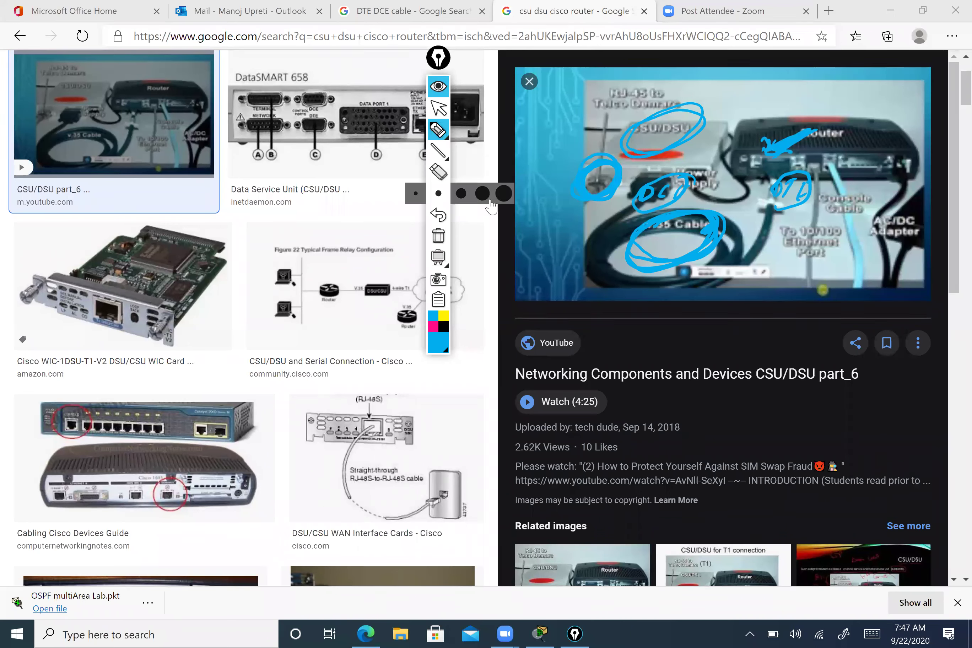
click(438, 109)
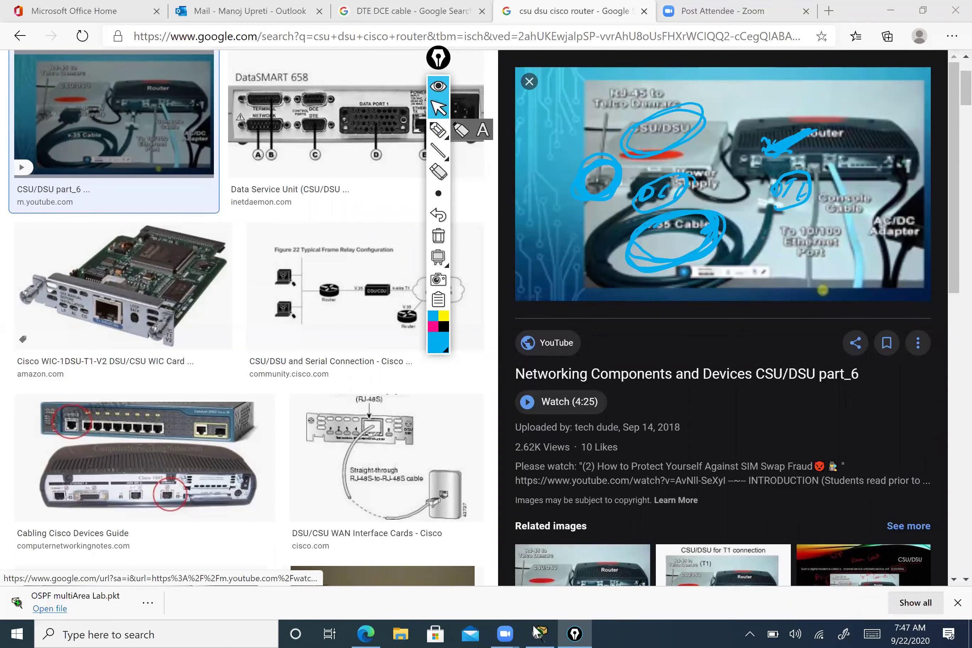
- Back in Packet Tracer, clear leftover Epic Pen ink, move the toolbar aside, and pick the pen
key(alt+Tab)
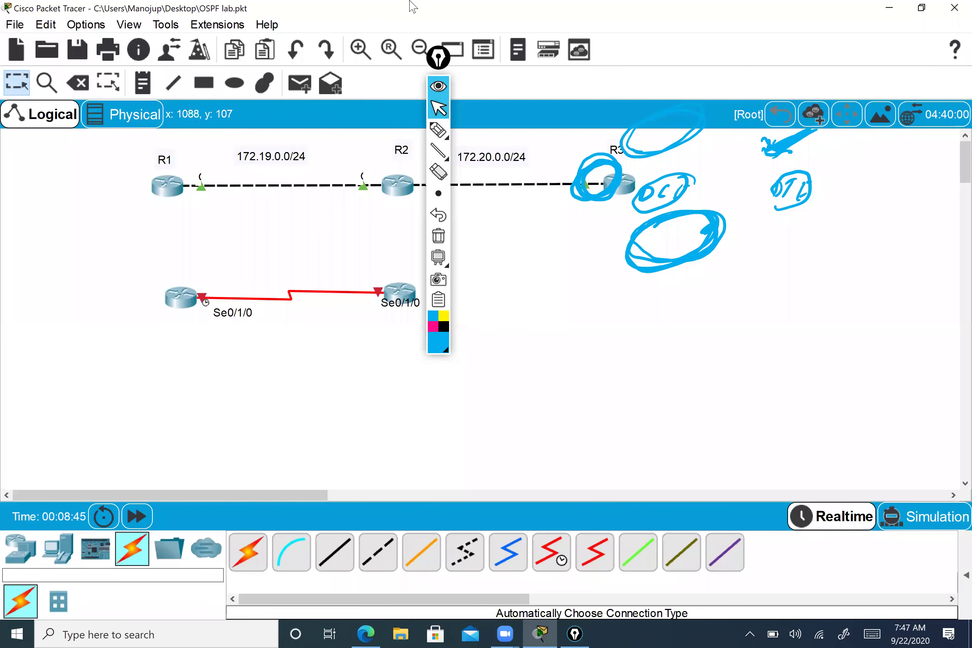
click(439, 235)
drag(462, 78, 727, 100)
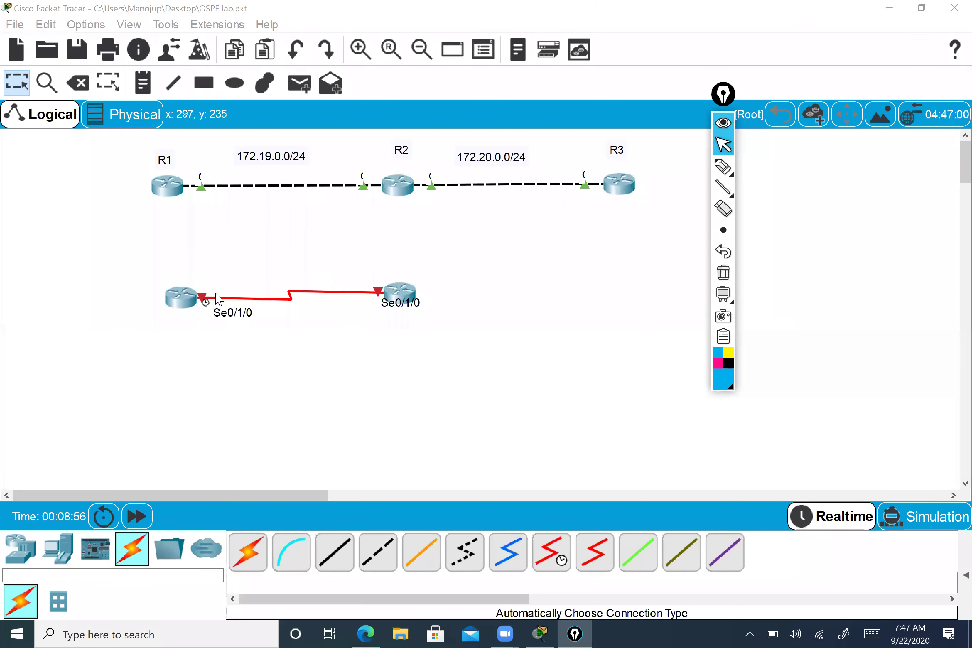
click(722, 168)
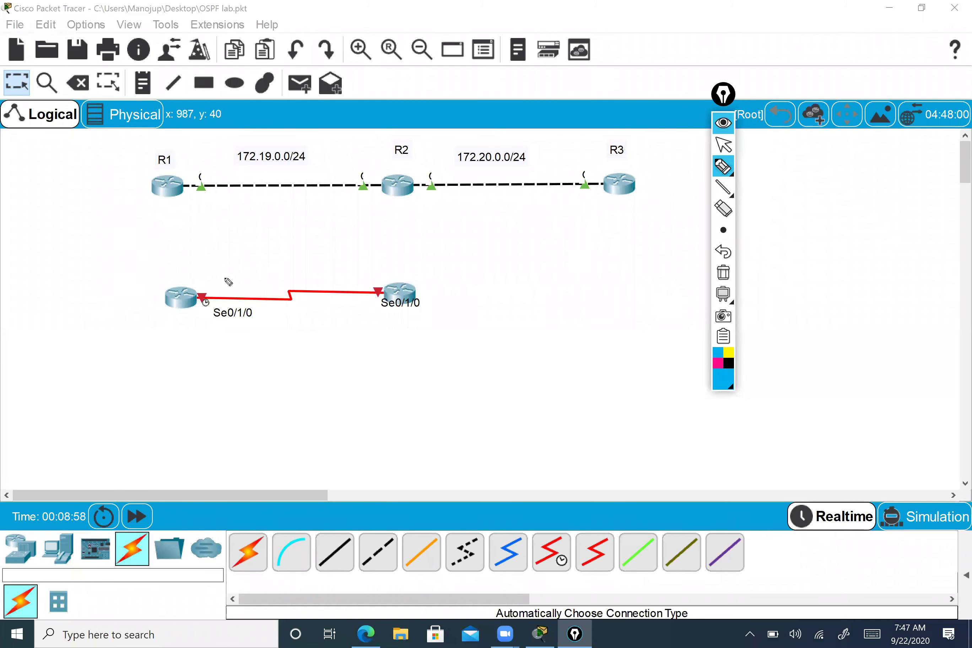
- Mark the lower-left router's Se0/1/0 end with an arrow and an underlined 'DCE' label
drag(251, 251, 228, 286)
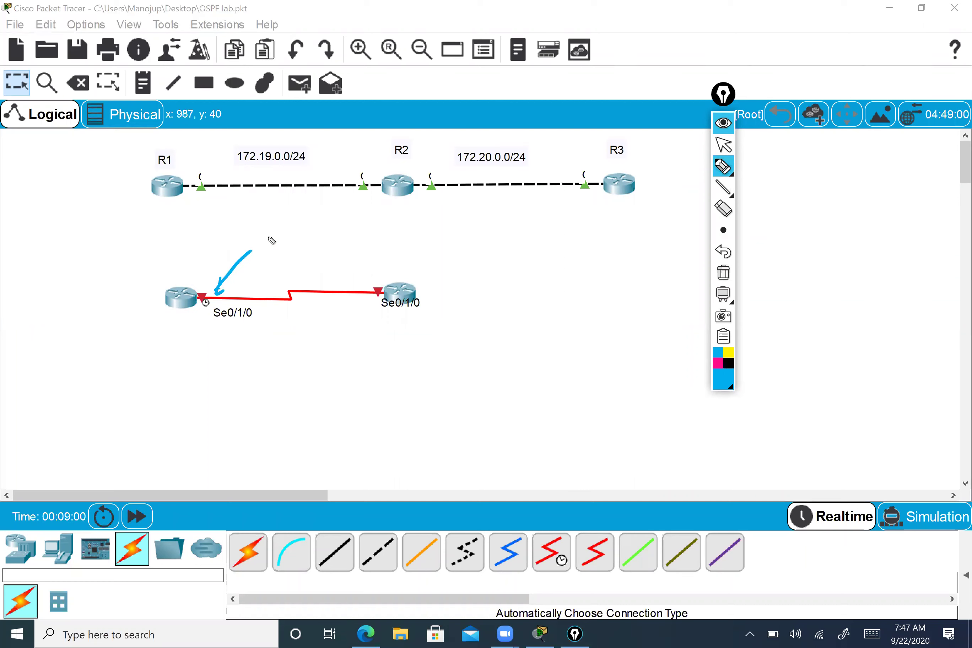
mouse_move(267, 229)
mouse_down()
mouse_move(266, 247)
mouse_move(309, 236)
mouse_up()
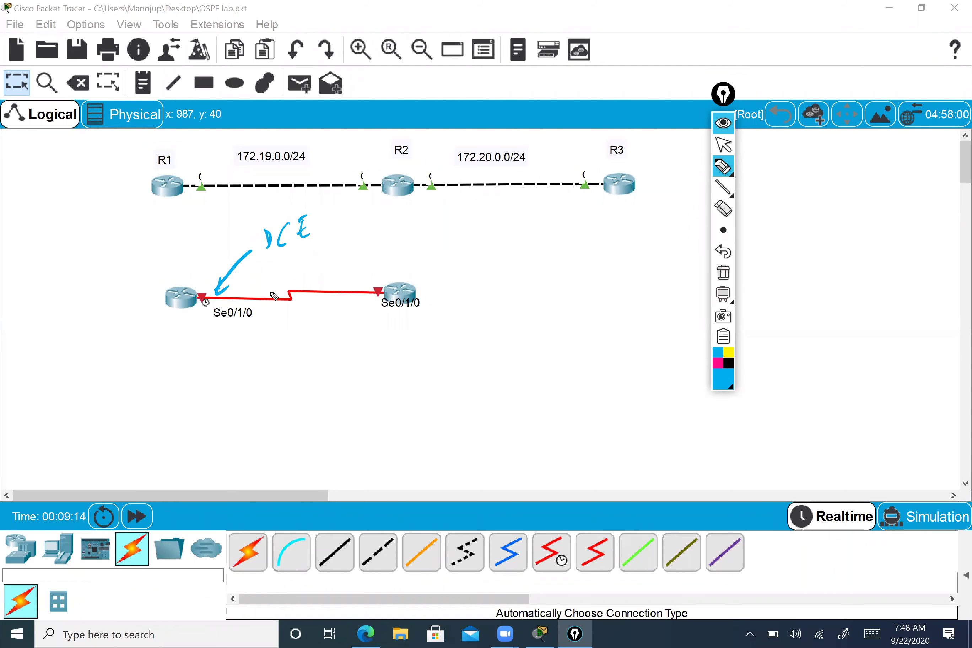
mouse_move(266, 261)
mouse_down()
mouse_move(321, 231)
mouse_move(349, 242)
mouse_up()
mouse_move(335, 243)
mouse_down()
mouse_move(347, 251)
mouse_move(401, 236)
mouse_up()
- Write the 'Clock Rate Generate' note and draw an arrow from the lower-right router's Se0/1/0
mouse_move(417, 228)
mouse_down()
mouse_move(414, 238)
mouse_move(424, 238)
mouse_up()
mouse_move(437, 217)
mouse_down()
mouse_move(438, 239)
mouse_move(451, 238)
mouse_up()
mouse_move(478, 219)
mouse_down()
mouse_move(497, 234)
mouse_move(523, 216)
mouse_move(668, 219)
mouse_move(681, 235)
mouse_up()
mouse_move(370, 215)
mouse_down()
mouse_move(355, 234)
mouse_move(370, 261)
mouse_up()
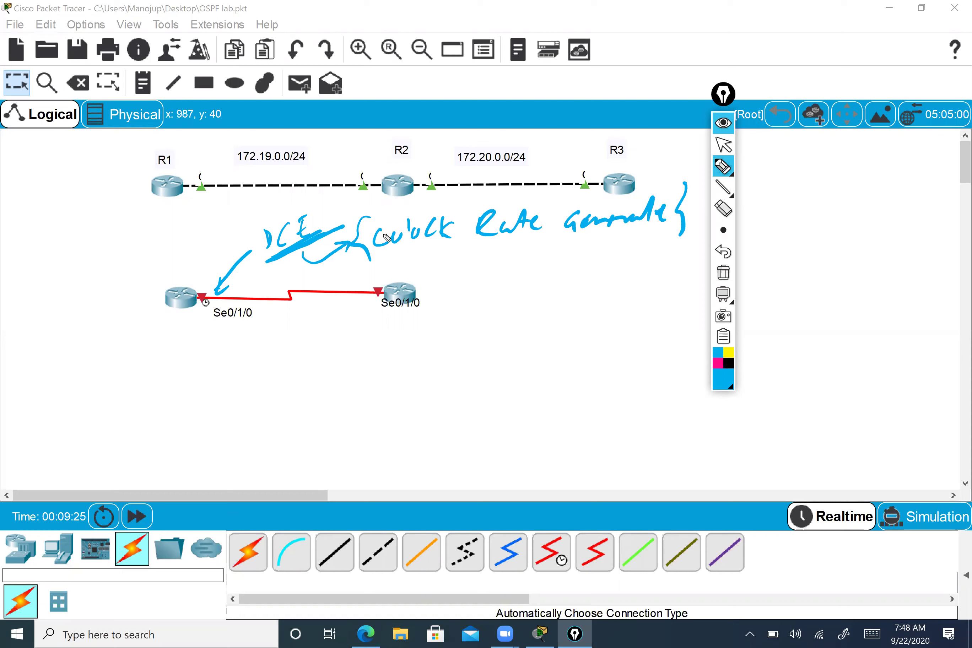
mouse_move(385, 299)
mouse_down()
mouse_move(434, 336)
mouse_move(449, 336)
mouse_up()
drag(434, 326, 443, 345)
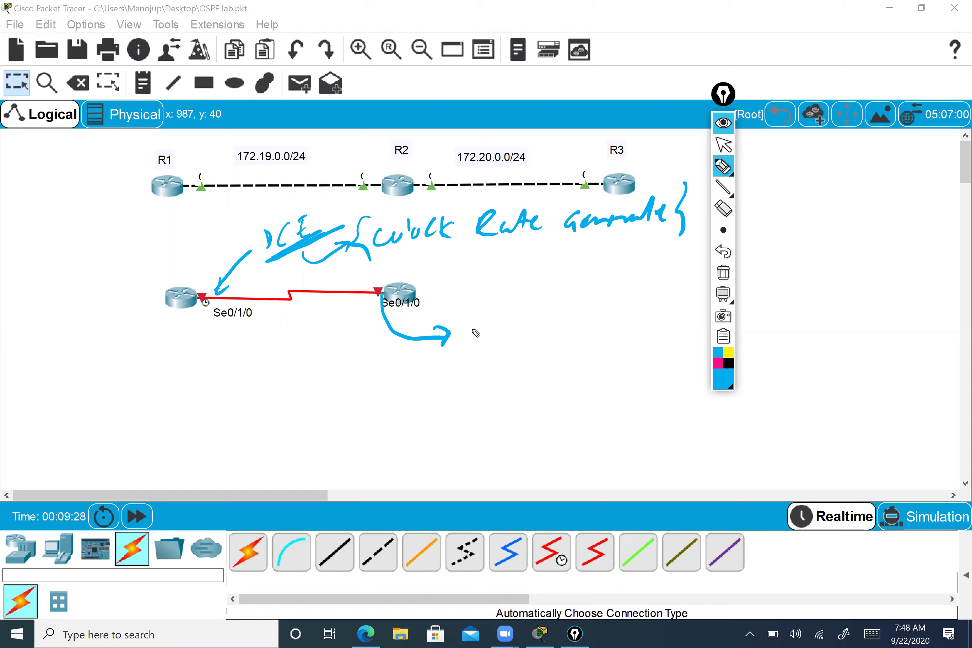
- Write 'Clock Rate accept' by the lower-right router's Se0/1/0, then erase all ink and stop drawing
mouse_move(487, 327)
mouse_down()
mouse_move(480, 336)
mouse_move(553, 322)
mouse_move(593, 326)
mouse_move(604, 313)
mouse_move(685, 295)
mouse_move(695, 312)
mouse_move(701, 293)
mouse_up()
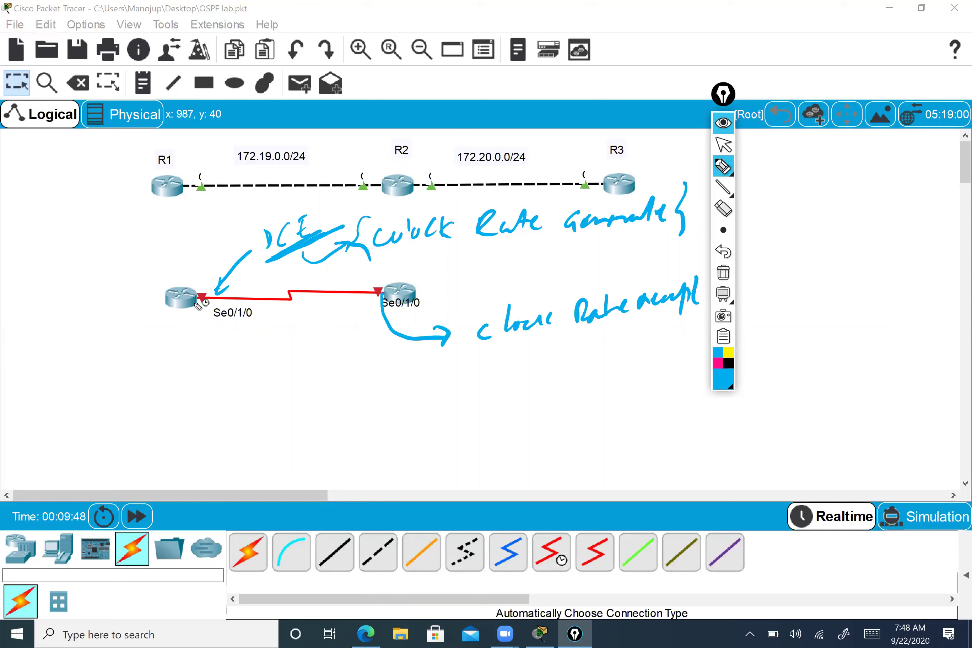
mouse_move(273, 262)
mouse_down()
mouse_move(255, 256)
mouse_move(264, 262)
mouse_up()
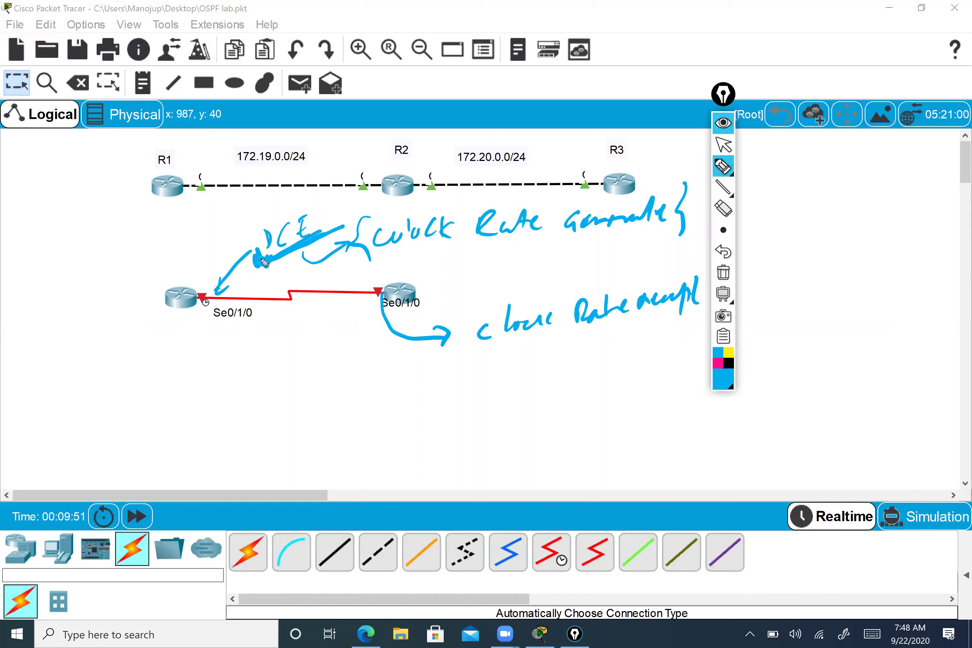
mouse_move(389, 277)
mouse_down()
mouse_move(458, 259)
mouse_move(493, 269)
mouse_up()
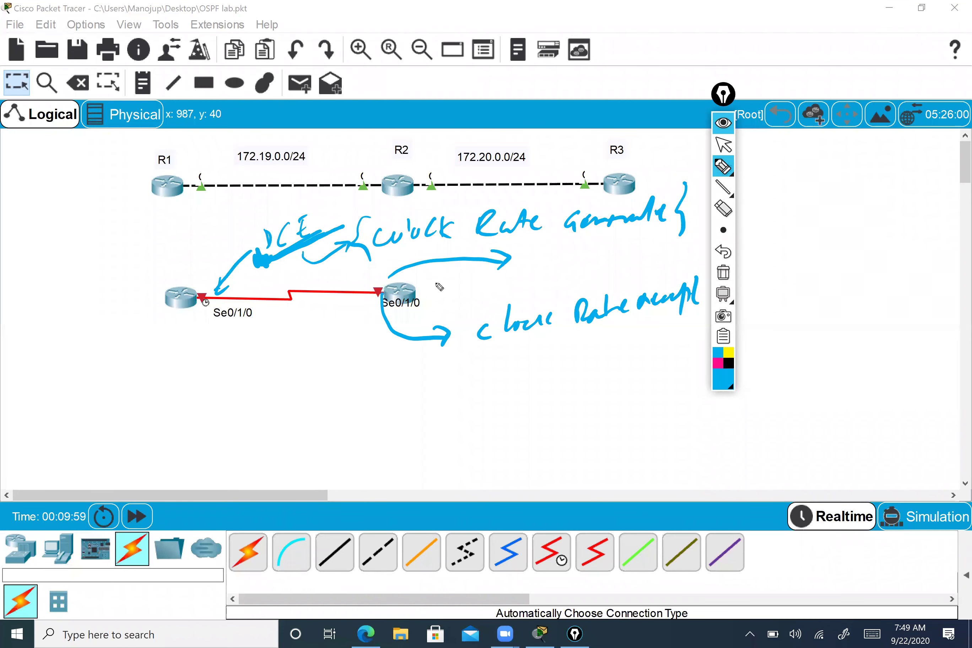
click(723, 273)
click(724, 146)
- Move the lower-right router farther right, then open the left router, hit the power-on warning, and close it
mouse_move(723, 94)
mouse_down()
mouse_move(867, 109)
mouse_move(895, 99)
mouse_up()
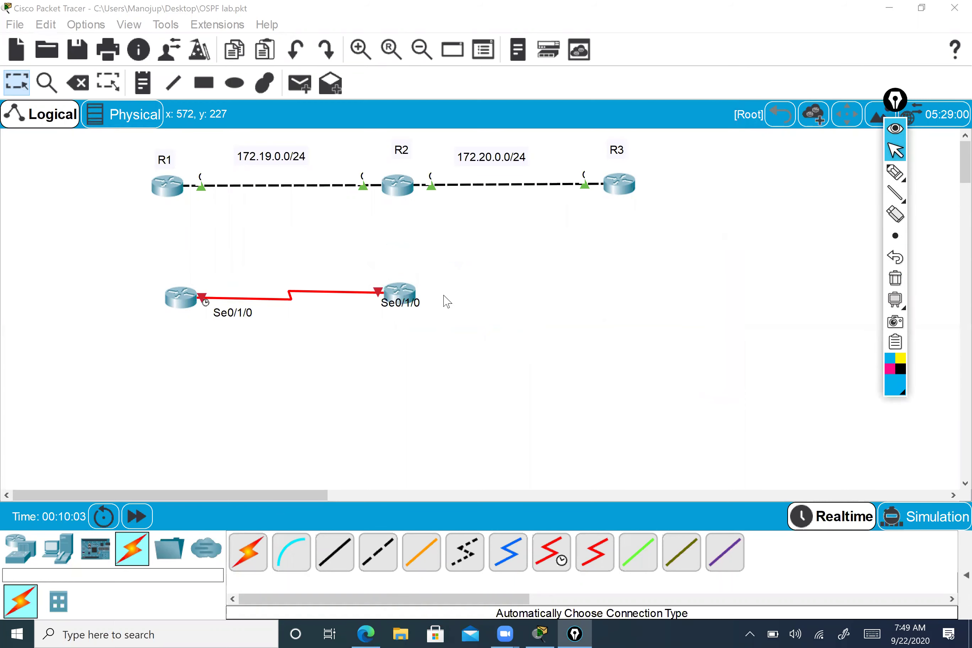
drag(404, 295, 446, 301)
click(188, 307)
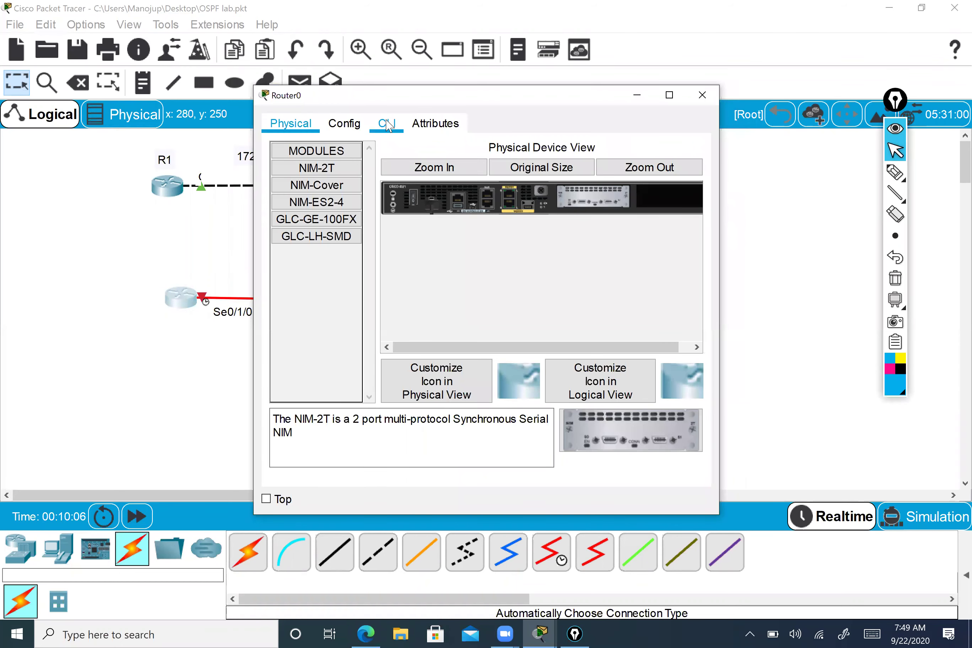
click(387, 124)
click(540, 322)
click(283, 122)
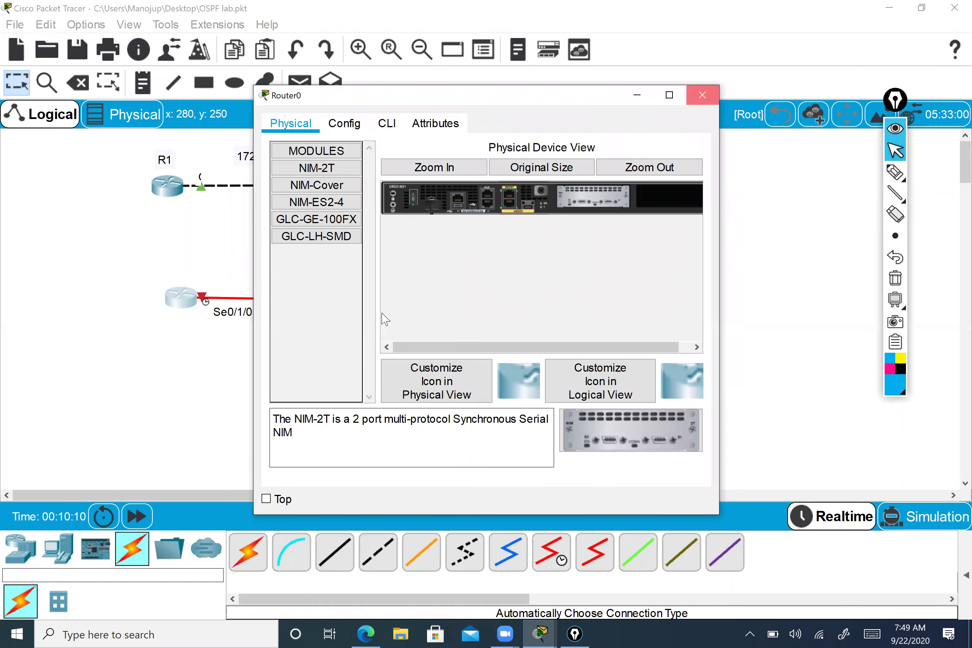
click(702, 95)
- Open and close the right router, then view the left router's CLI boot output and close it
click(439, 293)
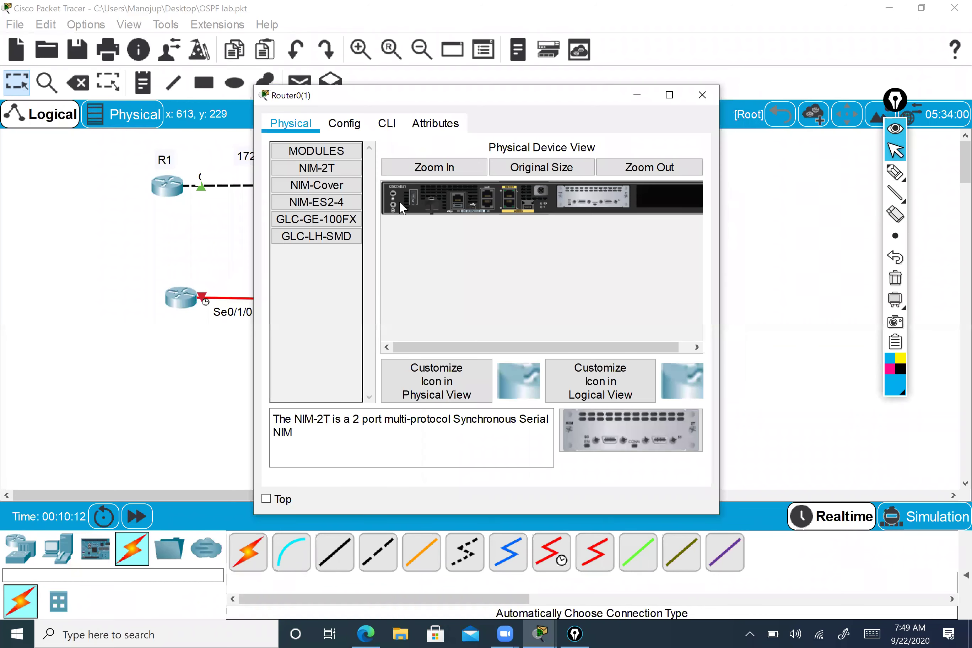
click(701, 95)
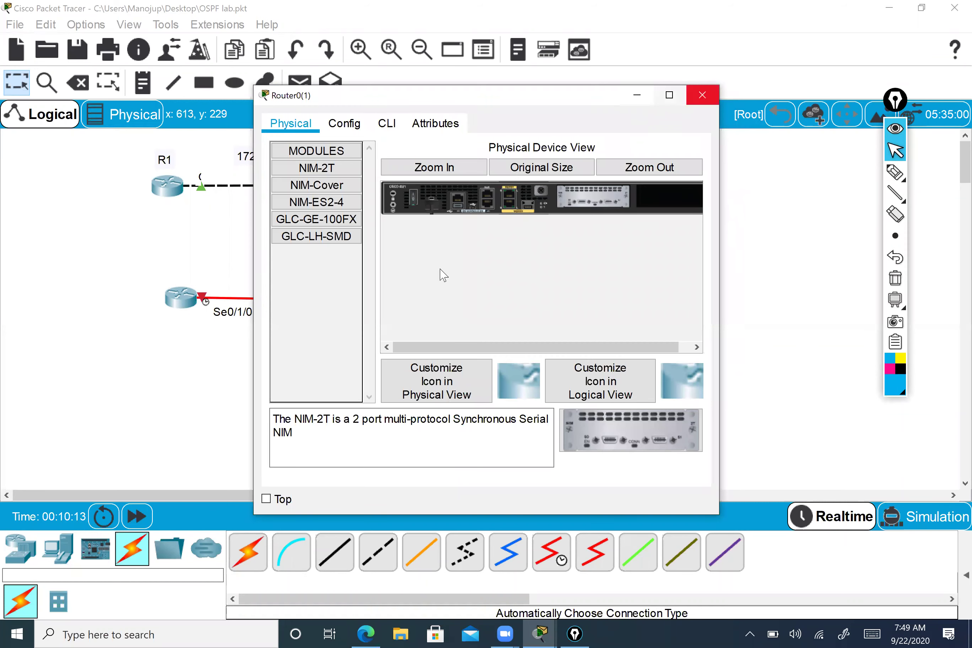
click(181, 297)
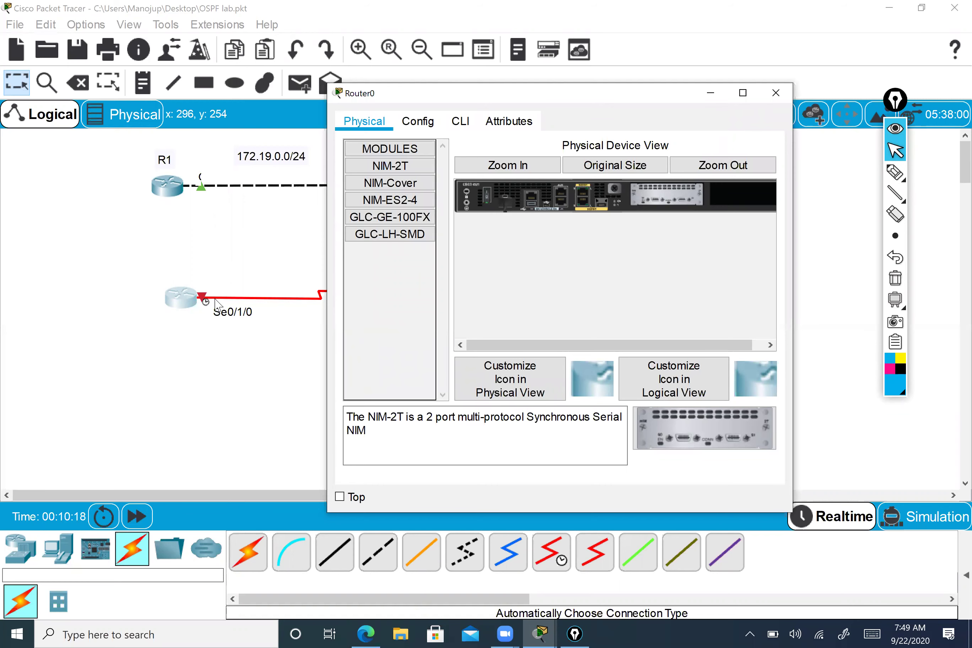
click(460, 121)
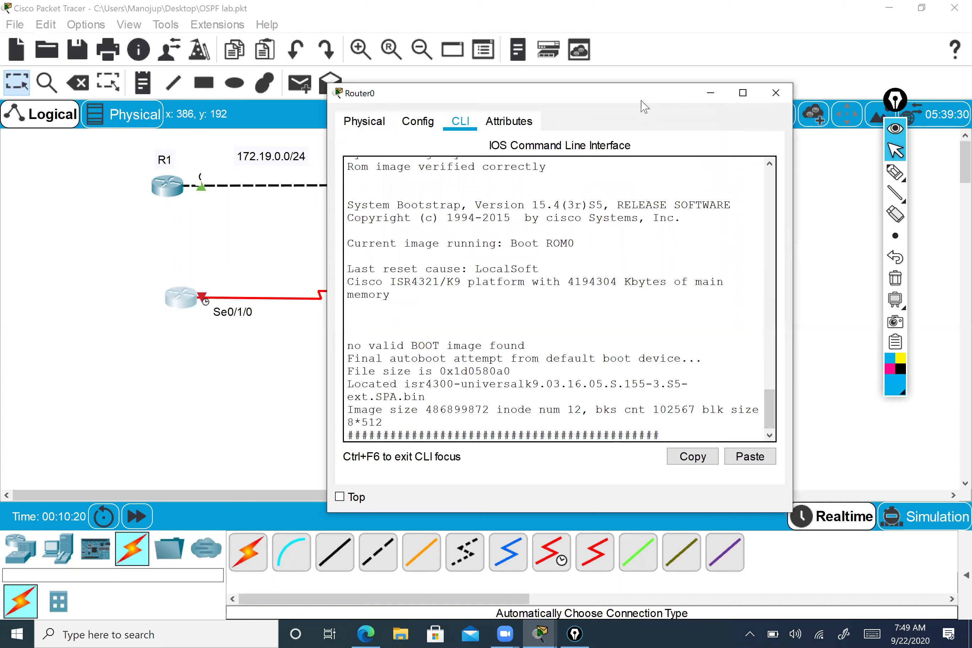
drag(641, 101, 581, 64)
click(712, 60)
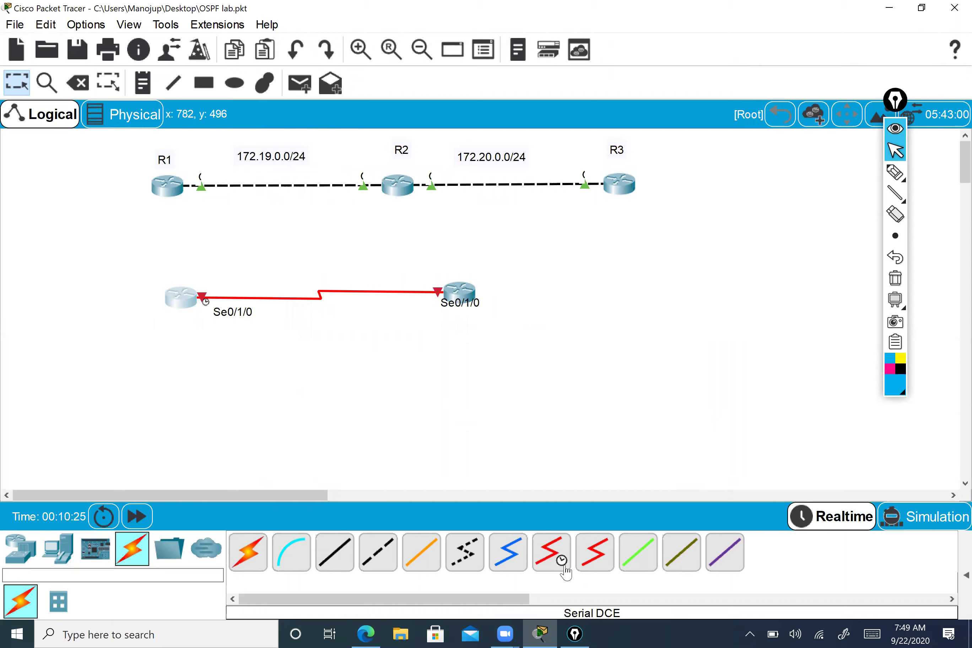
- Try the Serial DCE and DTE cables, cancel, nudge the right router, and open the left router
click(565, 542)
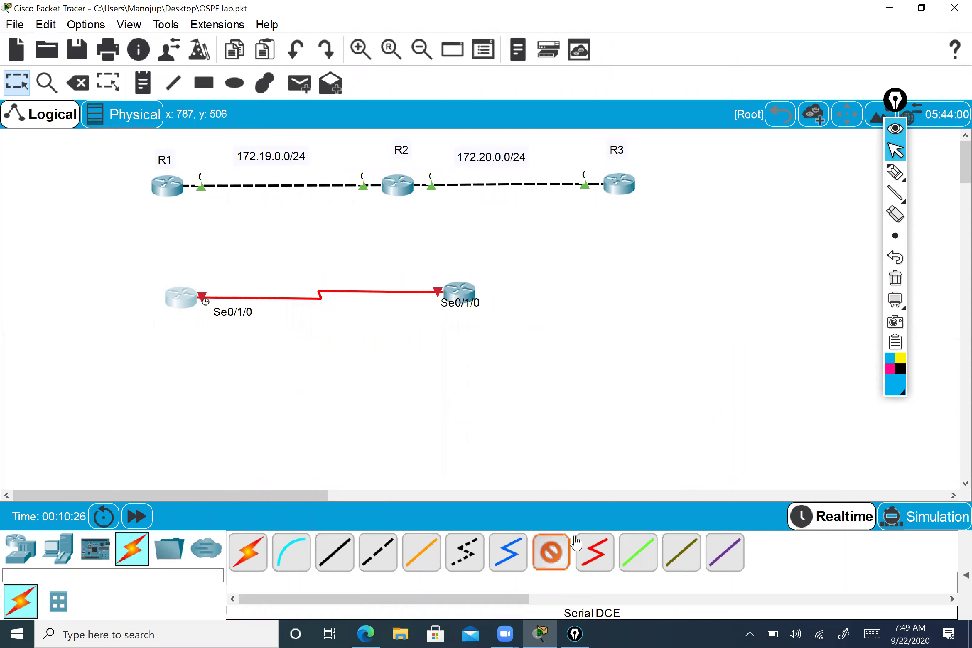
click(590, 556)
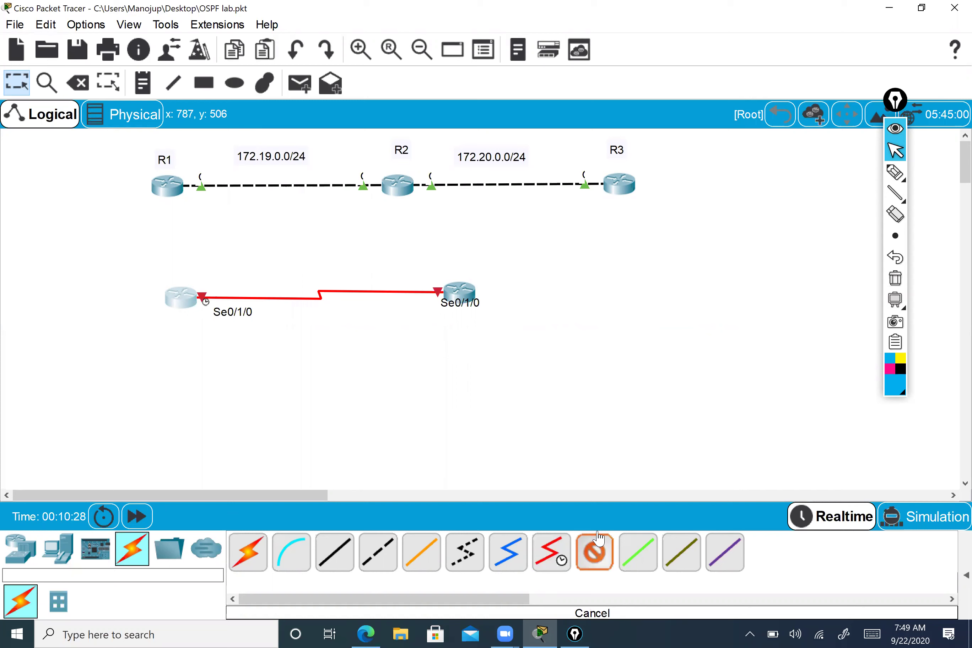
click(561, 554)
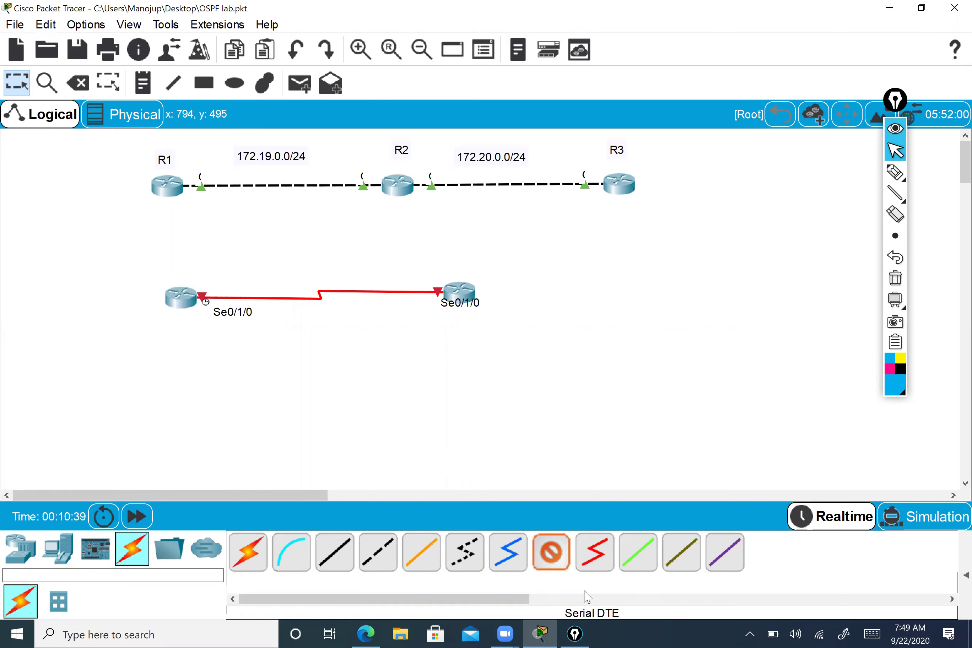
click(565, 564)
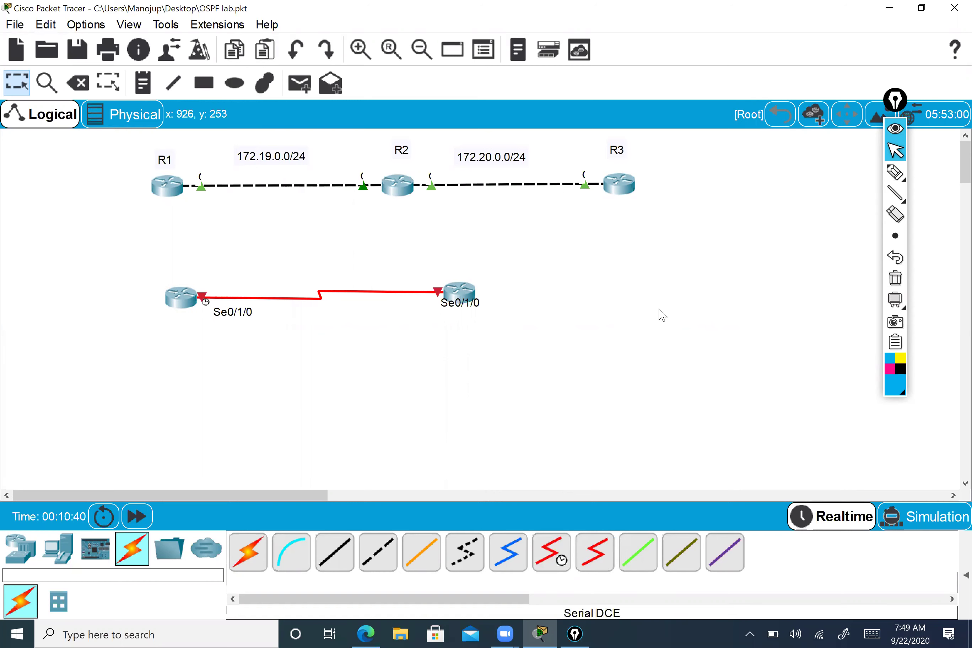
drag(454, 300, 463, 298)
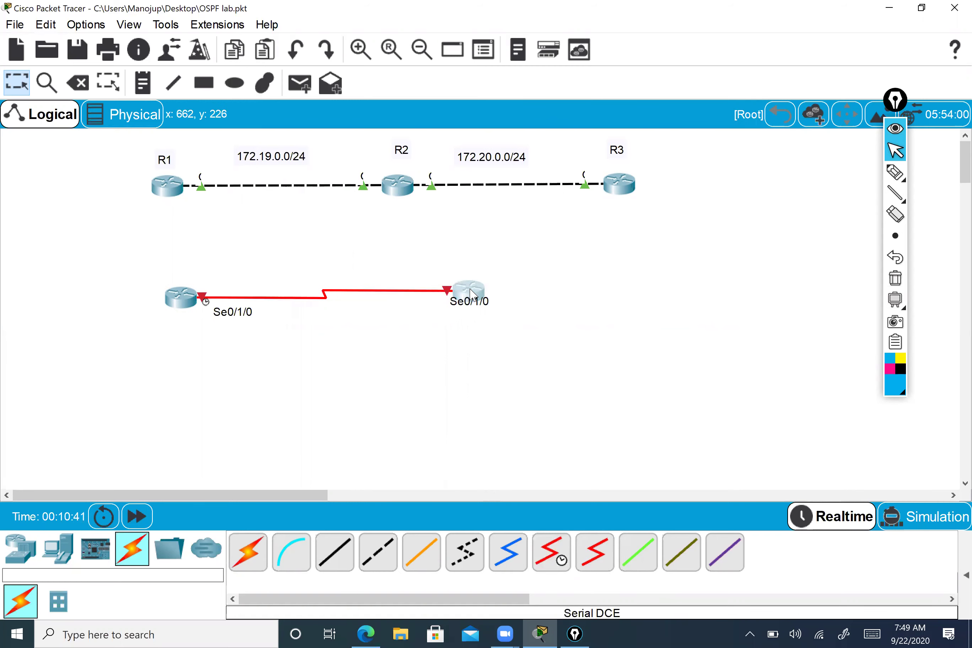
click(190, 302)
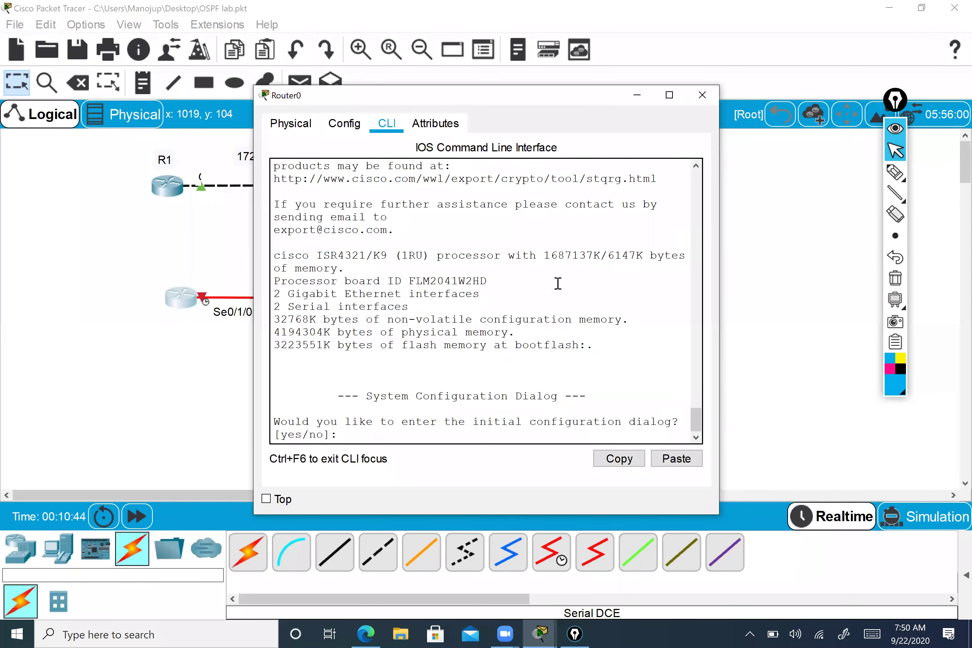
- Widen Router0's console, decline the setup dialog, and enter privileged mode with en
drag(720, 202, 811, 203)
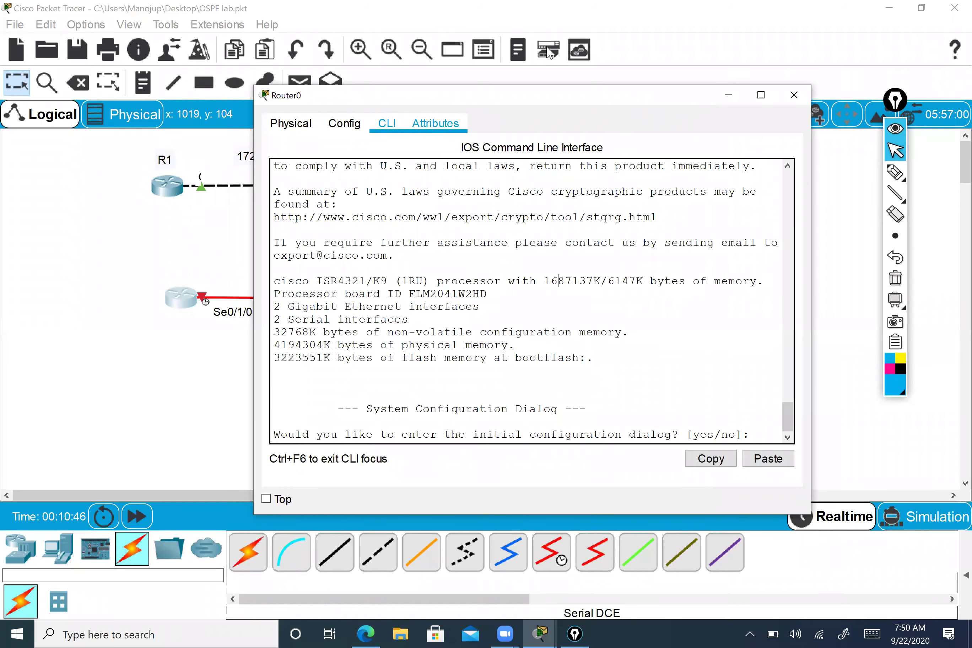
text(n)
key(Return)
key(Return)
key(Return)
text(en)
key(Return)
key(Return)
key(Return)
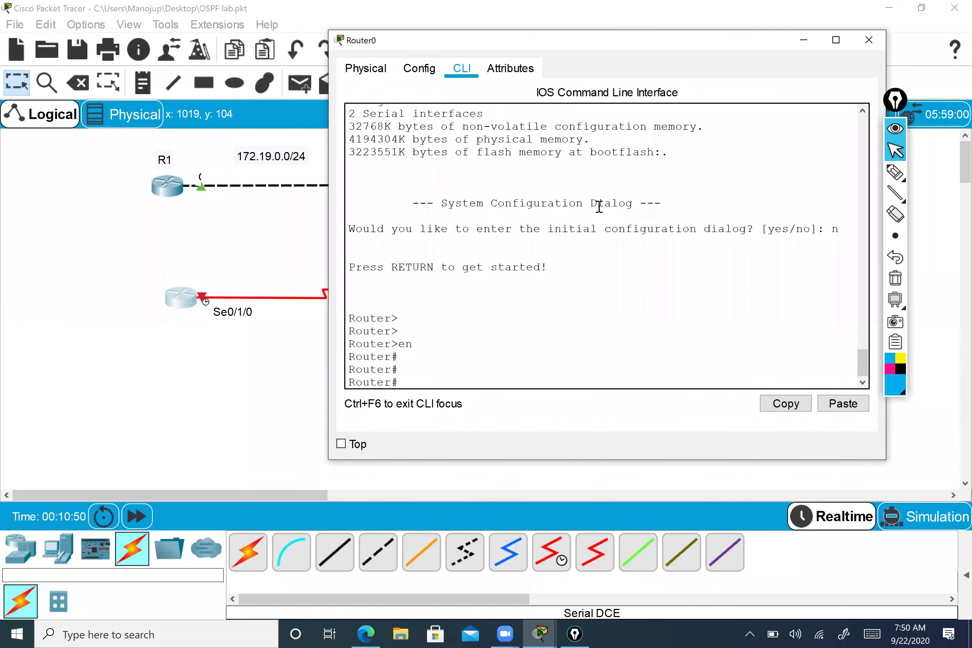
- Run show run and review the shut-down Serial0/1/0 and Serial0/1/1 interface blocks
text(show run)
key(Return)
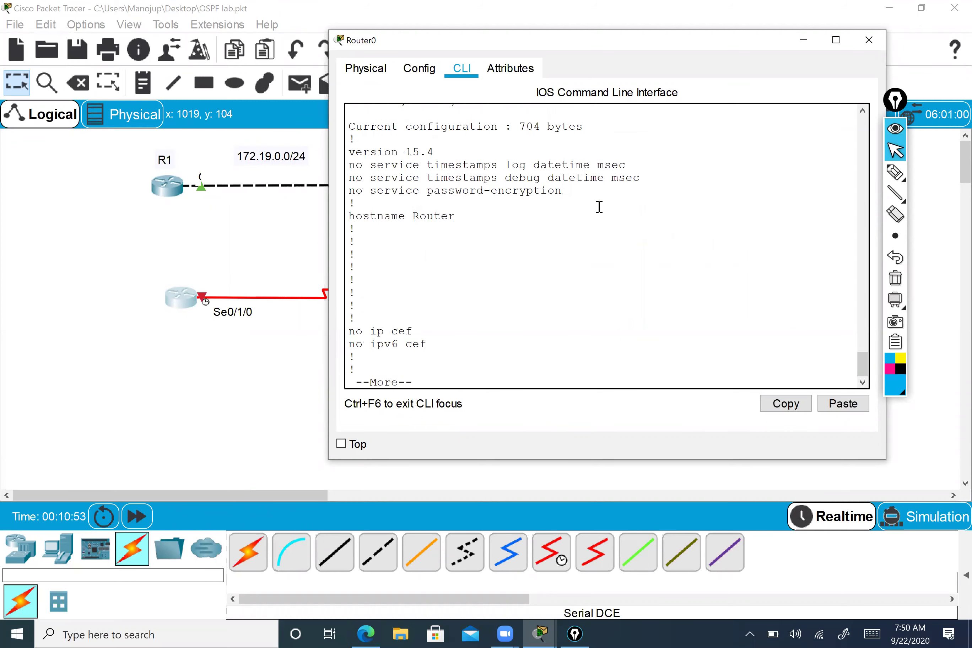
key(Return)
key(Return)
key(Return)
key(Return)
key(Return)
key(Return)
key(Return)
key(Return)
key(Return)
key(Return)
key(Return)
key(Return)
key(Return)
key(Return)
key(Return)
key(Return)
key(Return)
key(Return)
key(Return)
key(Return)
key(Return)
key(Return)
key(Return)
key(Return)
key(Return)
key(Return)
key(Return)
key(Return)
key(Return)
key(Return)
key(Return)
key(Return)
key(Return)
key(Return)
key(Return)
key(Return)
key(Return)
key(Return)
key(Return)
key(Return)
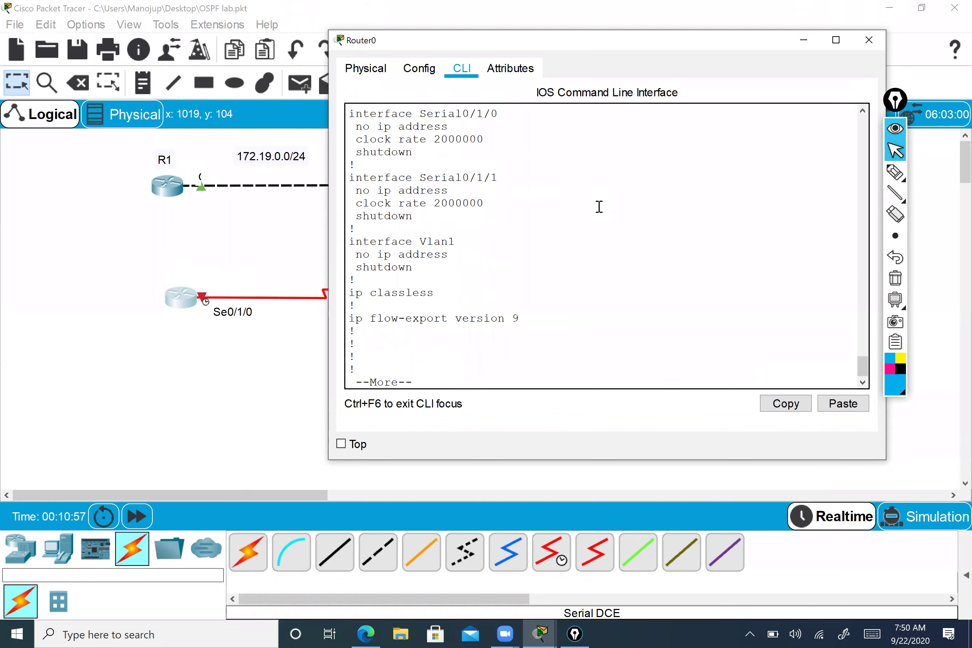
drag(363, 204, 497, 203)
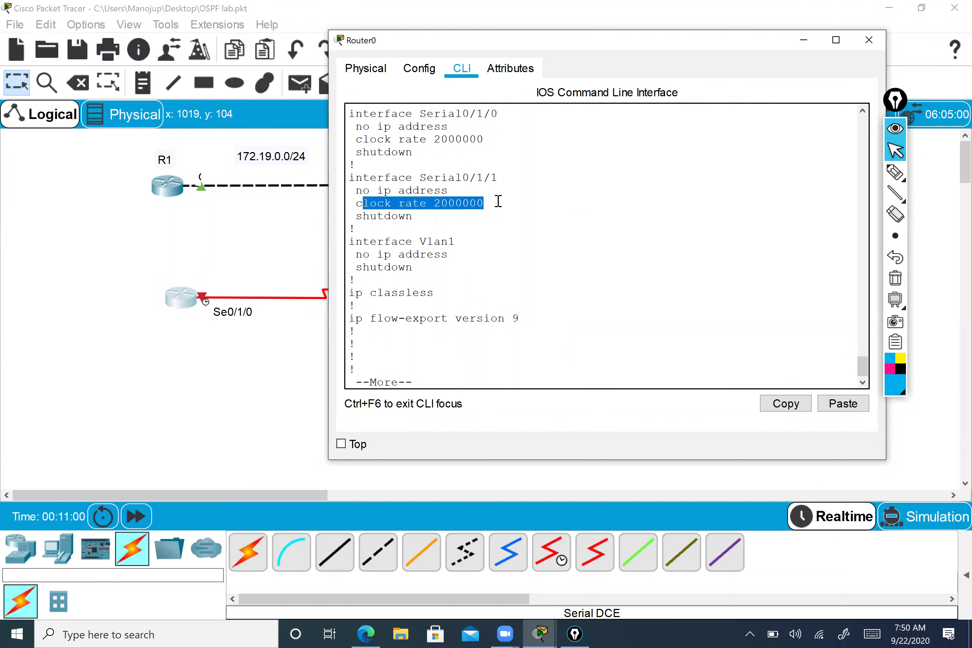
key(space)
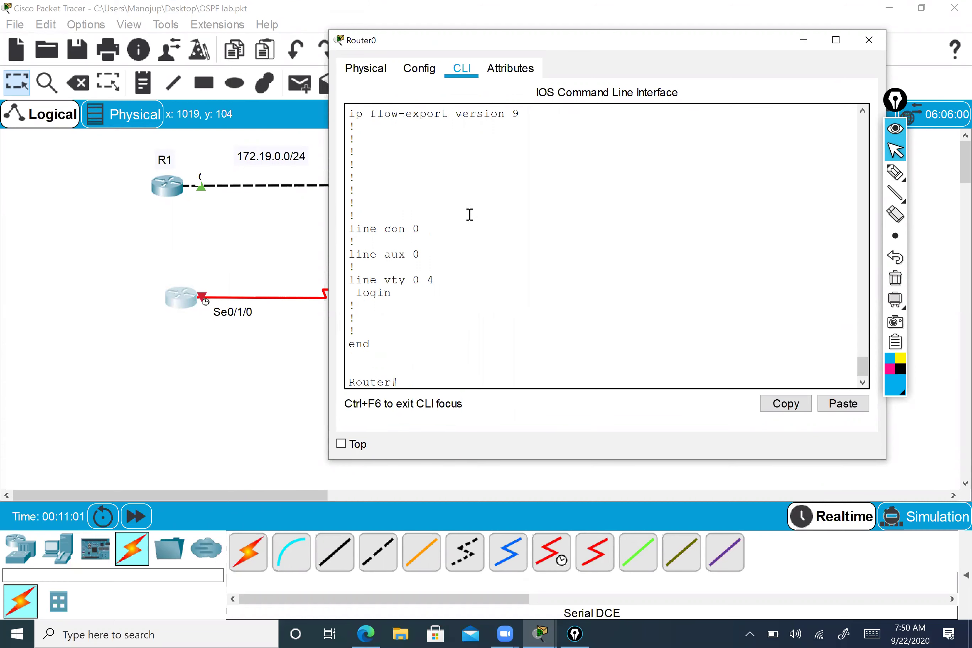
scroll(468, 215, up, 2)
scroll(475, 227, up, 4)
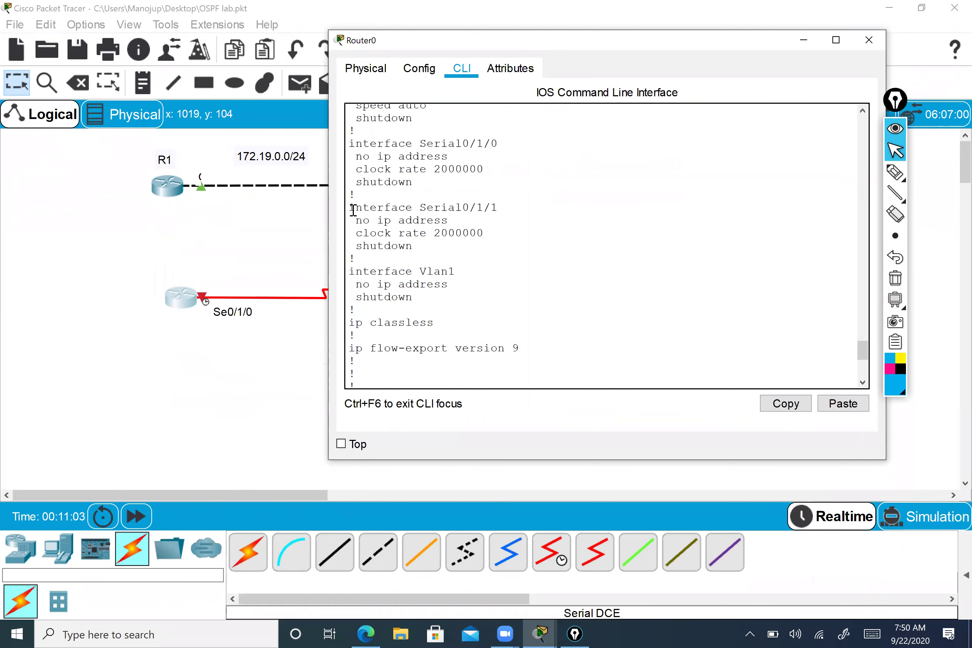
drag(349, 207, 502, 239)
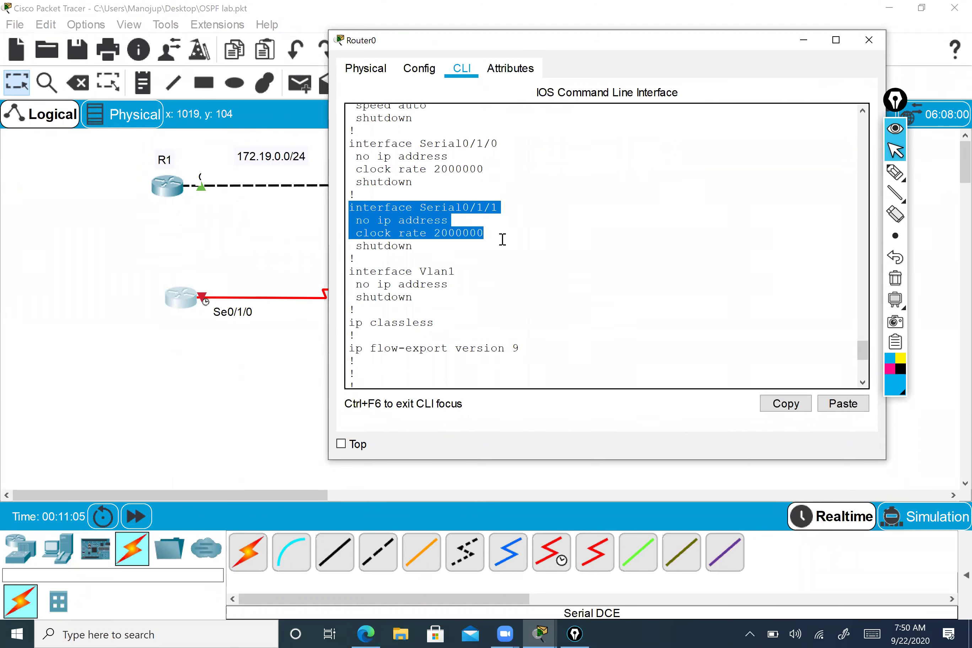
drag(356, 143, 506, 180)
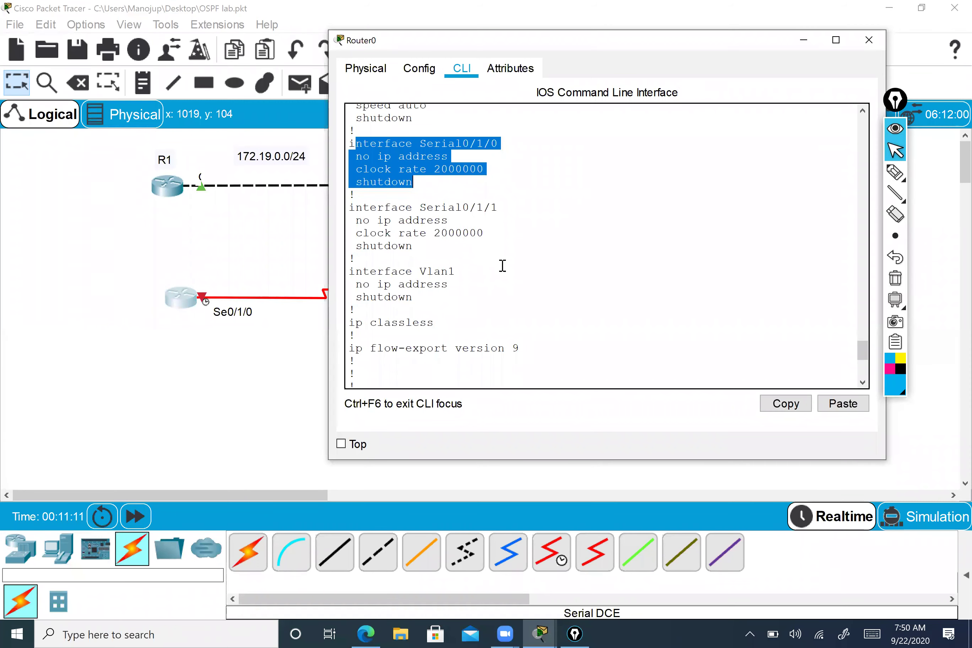
scroll(503, 262, down, 1)
scroll(504, 262, up, 1)
scroll(504, 262, down, 5)
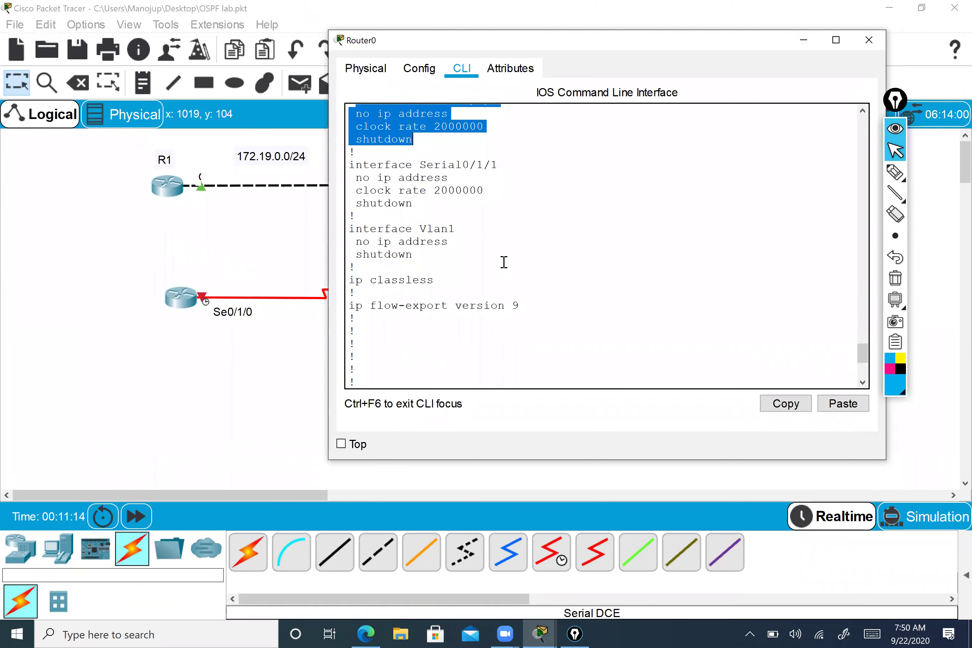
scroll(504, 262, down, 1)
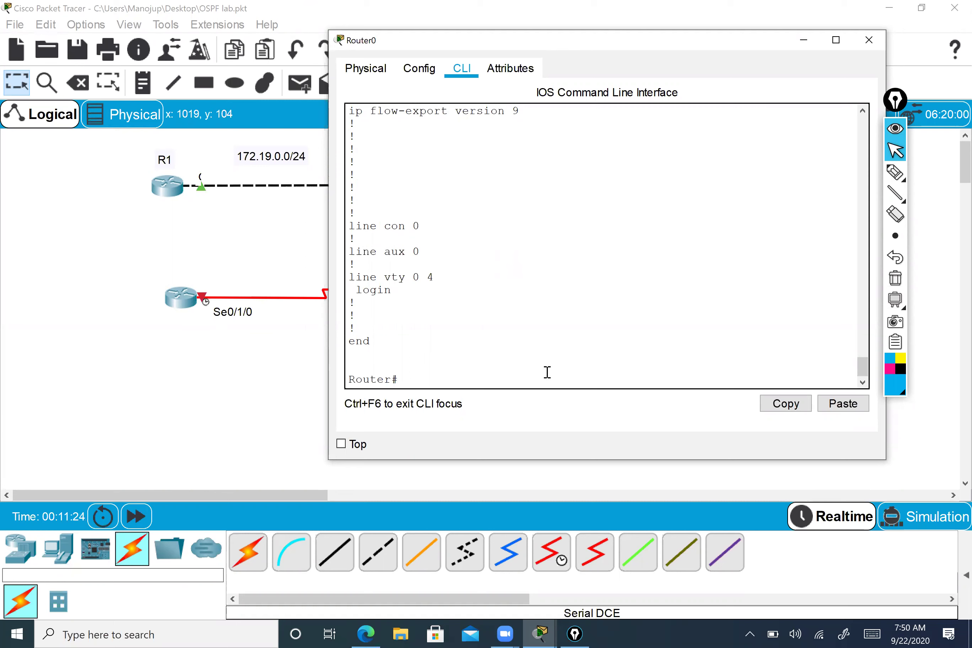
- Run show controllers serial 0/1/0 and page through its output
text(show con)
key(Tab)
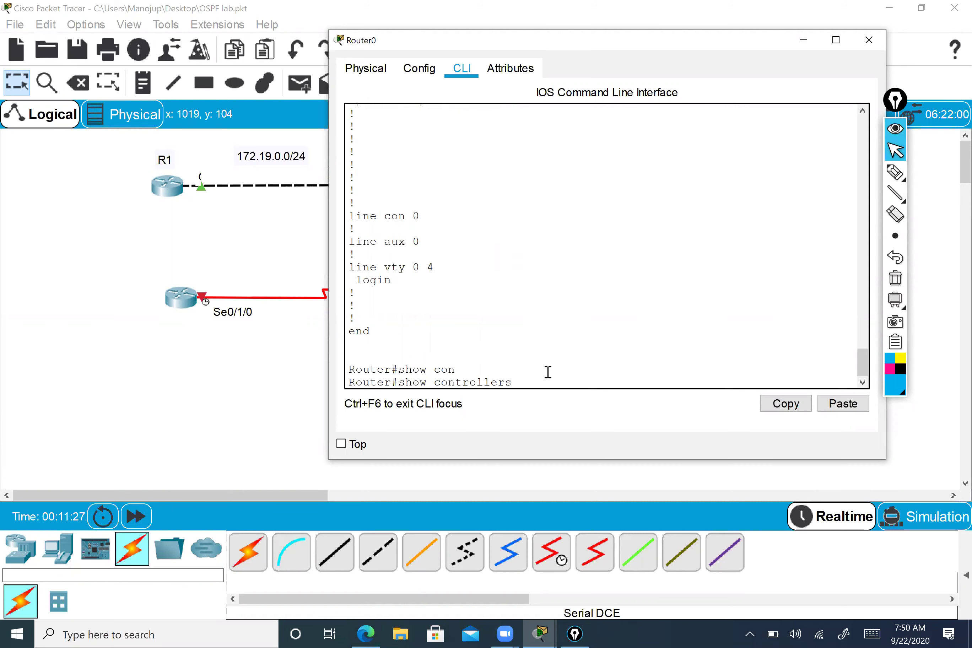
text(se)
key(Tab)
text(0/1/0)
key(Return)
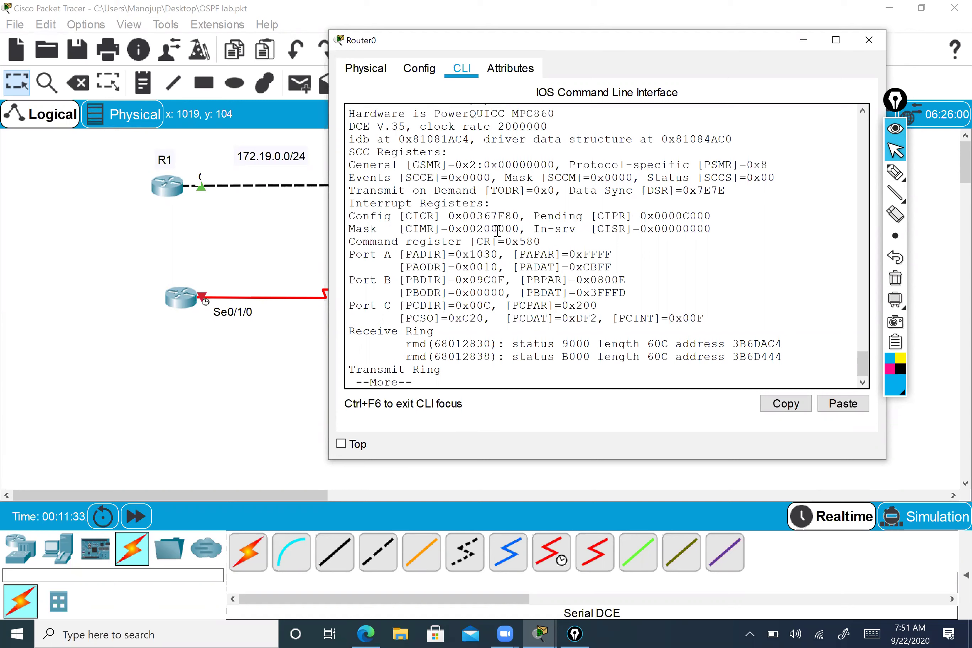
scroll(496, 232, up, 1)
scroll(495, 232, up, 2)
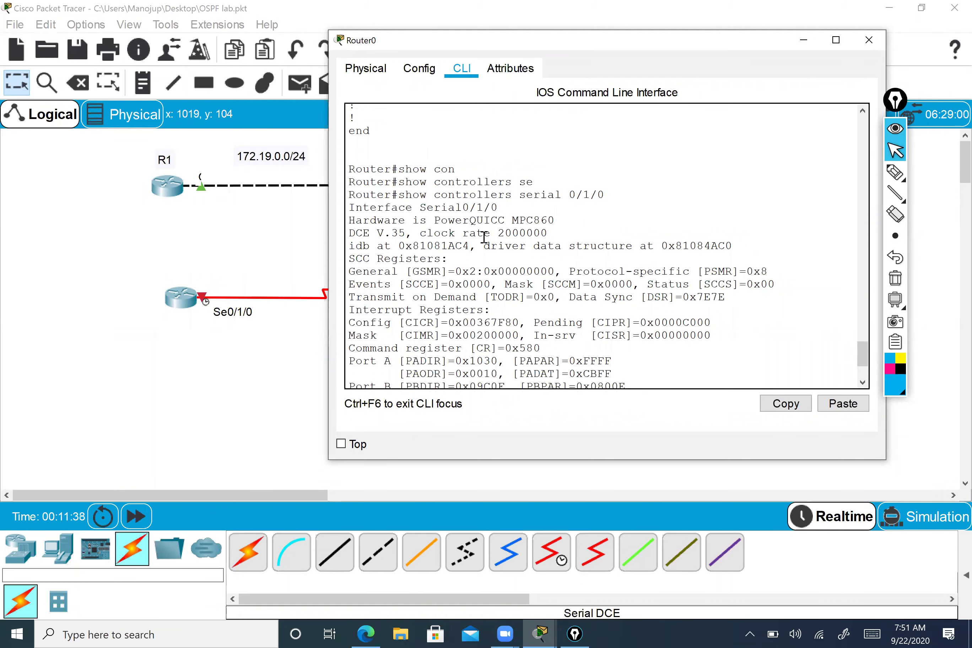
scroll(469, 289, down, 3)
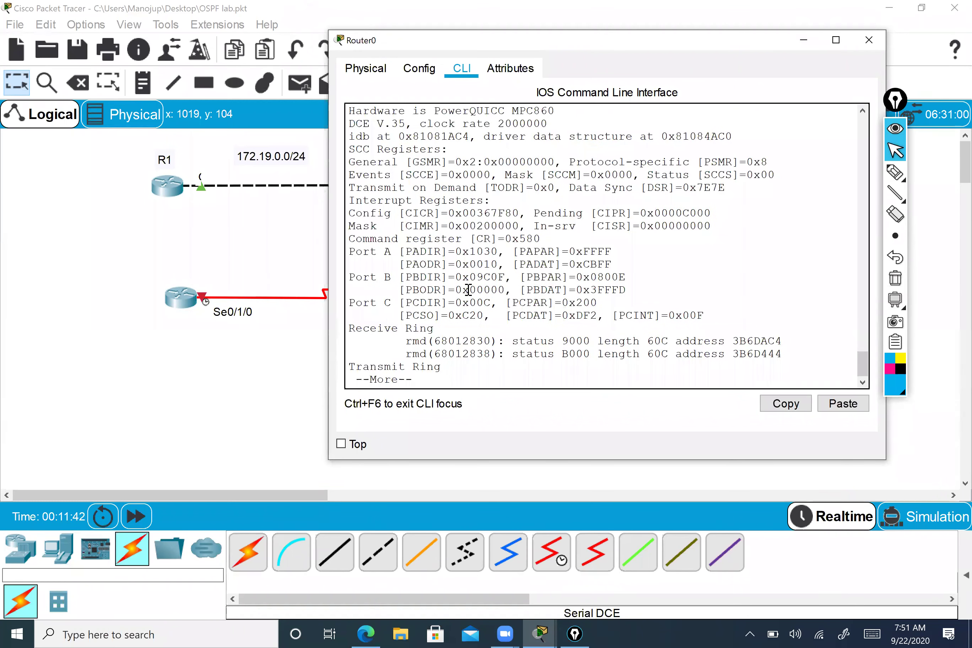
key(q)
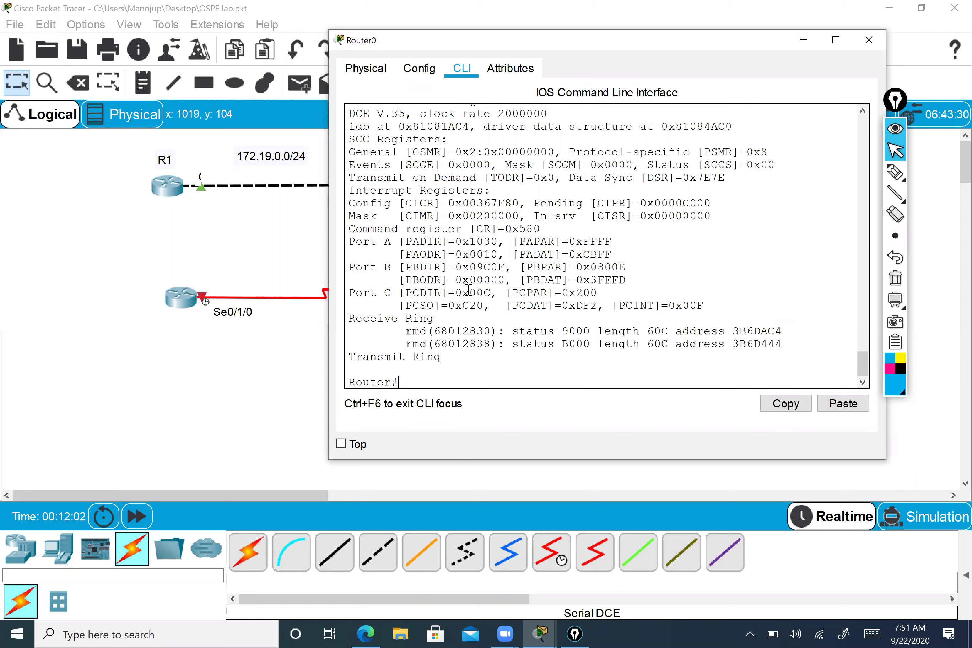
- Rerun the controller check and highlight the 'DCE V.35, clock rate 2000000' line
key(Up)
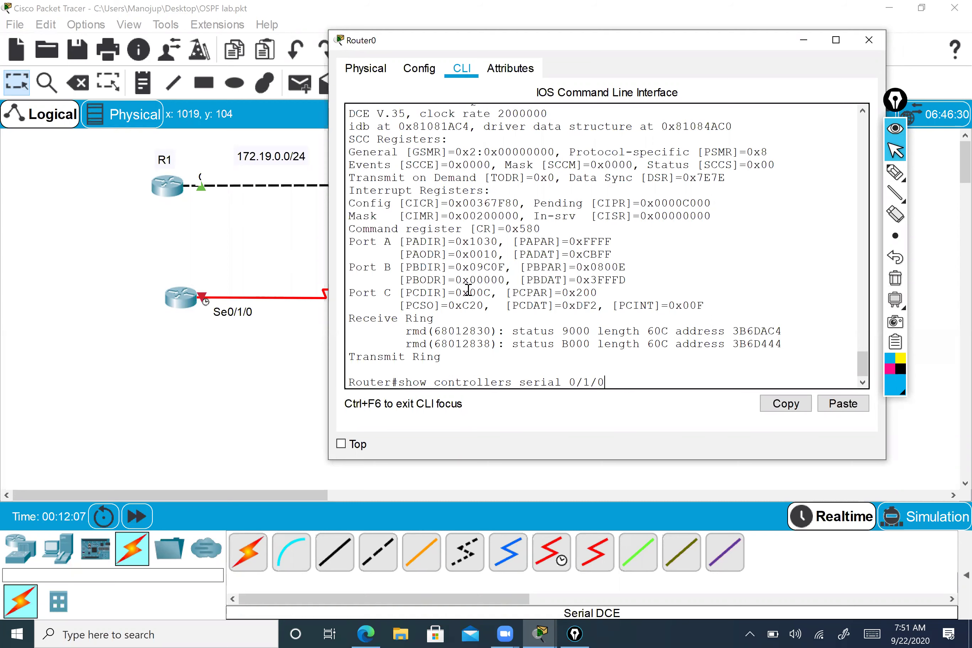
key(Return)
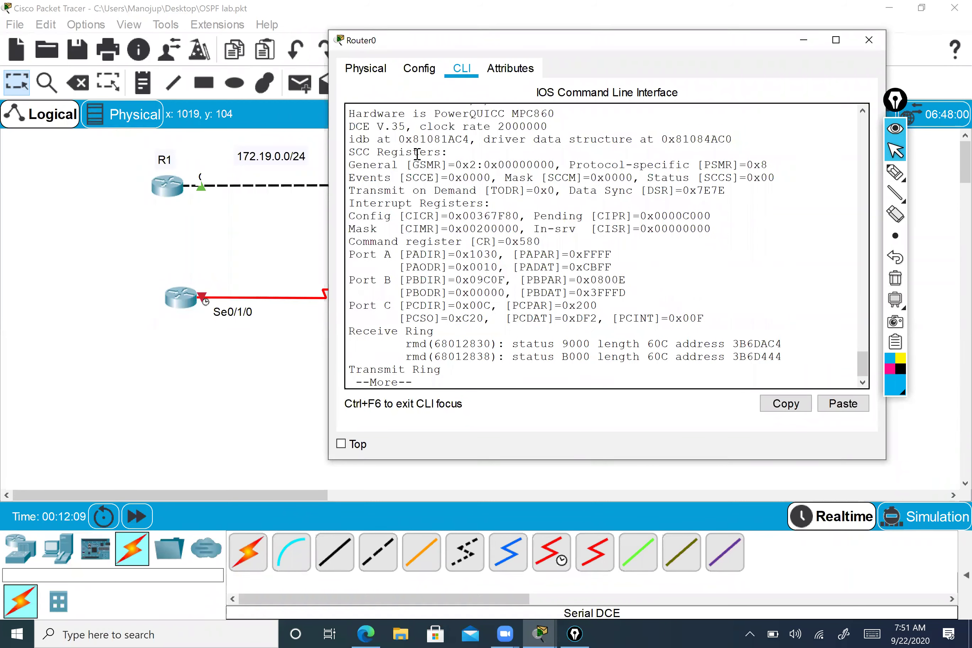
scroll(467, 189, up, 3)
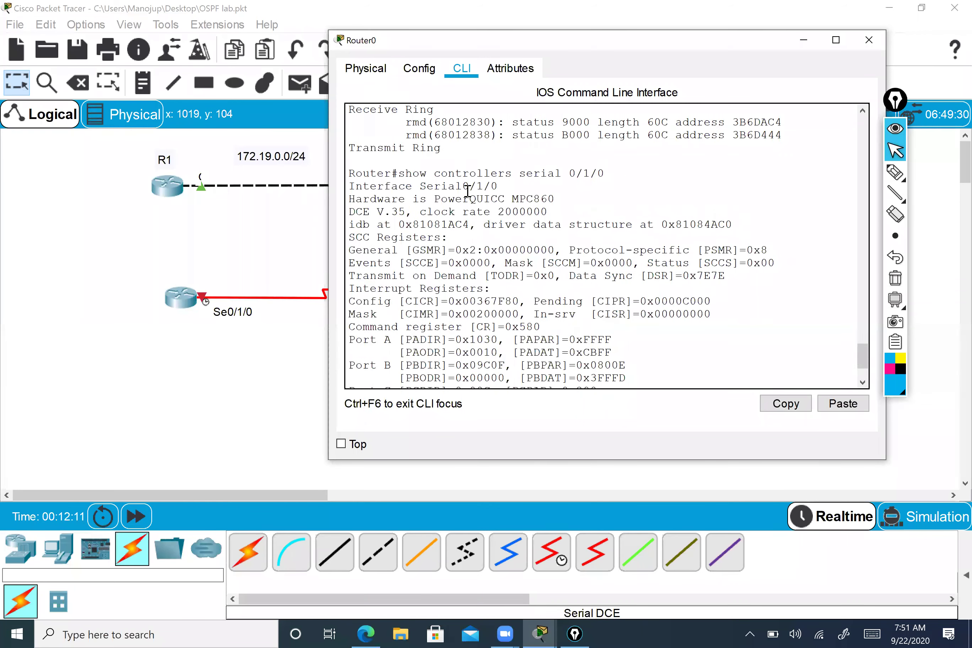
scroll(467, 190, up, 5)
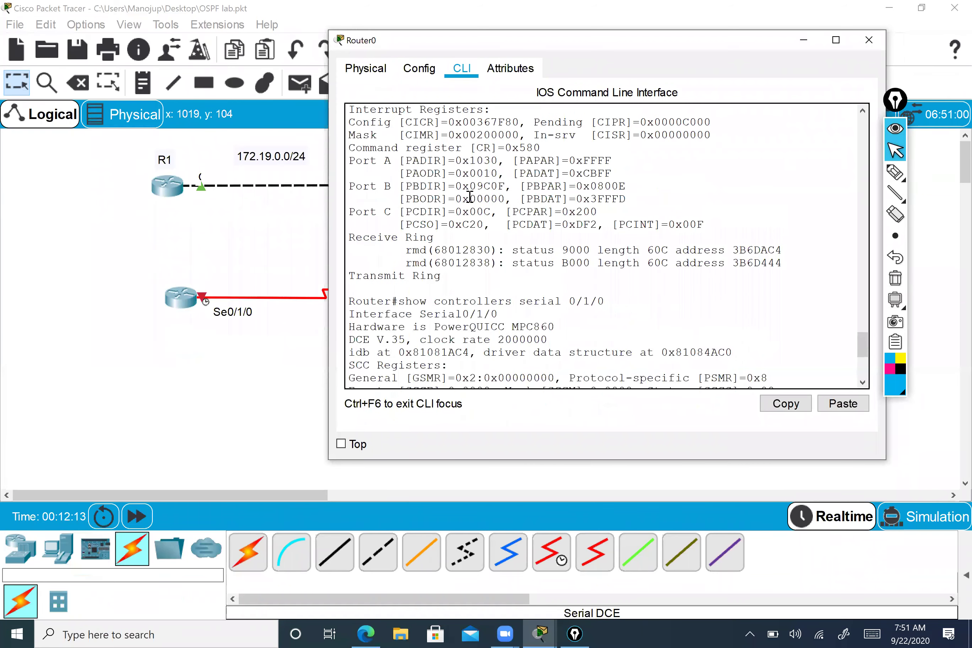
scroll(470, 196, down, 3)
drag(405, 195, 605, 195)
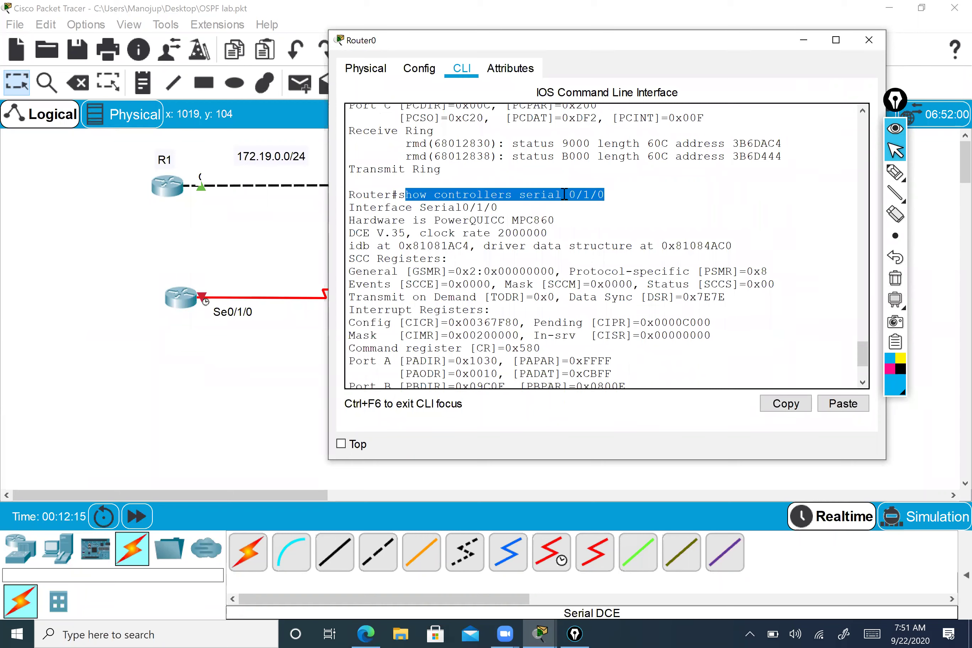
drag(493, 207, 548, 234)
click(349, 234)
click(365, 235)
drag(399, 233, 403, 234)
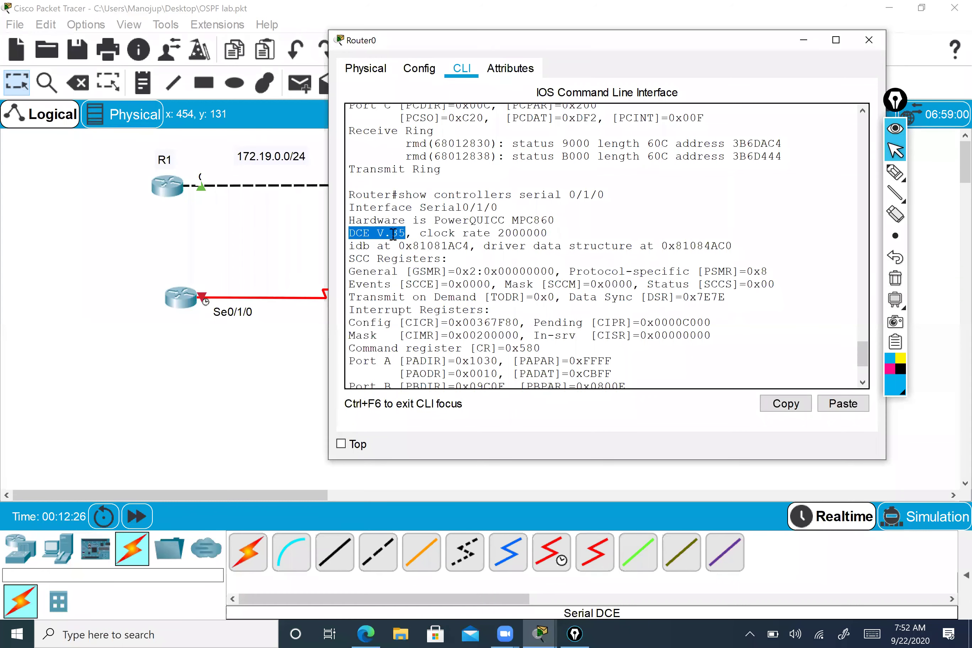
scroll(388, 239, down, 1)
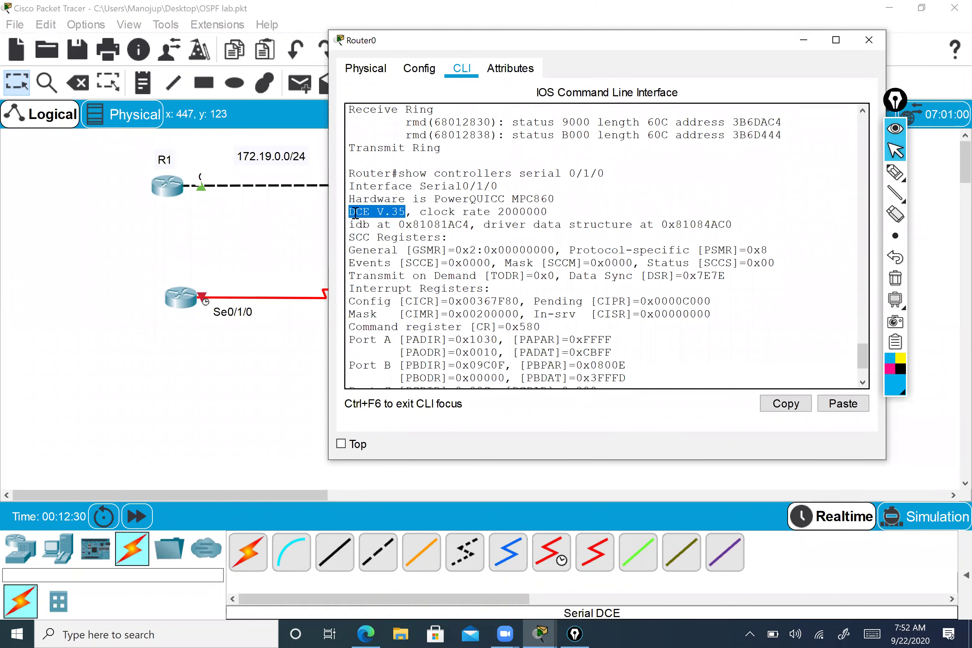
scroll(354, 213, down, 2)
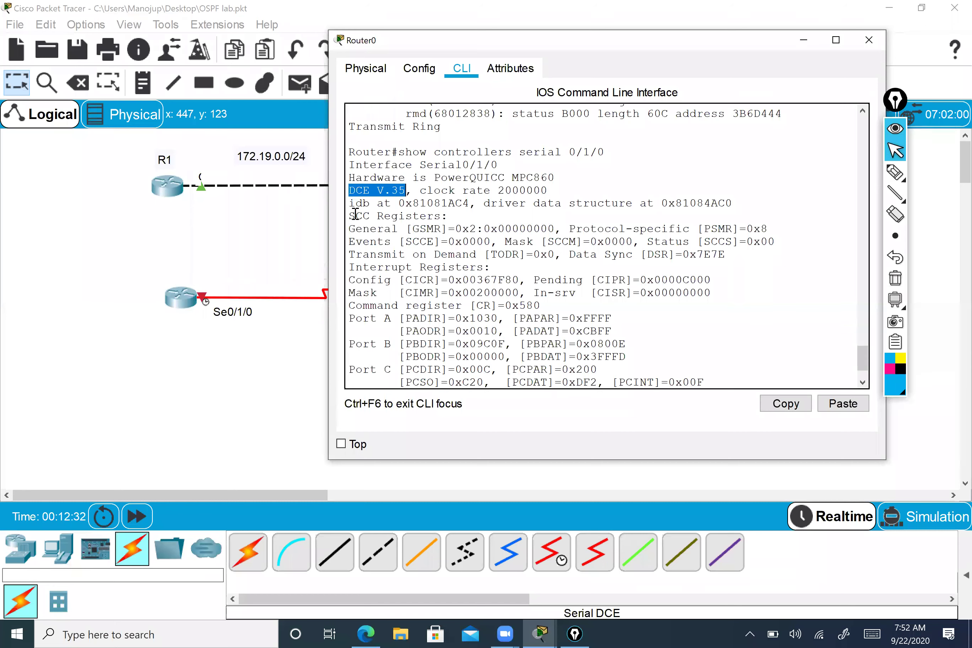
scroll(355, 213, down, 5)
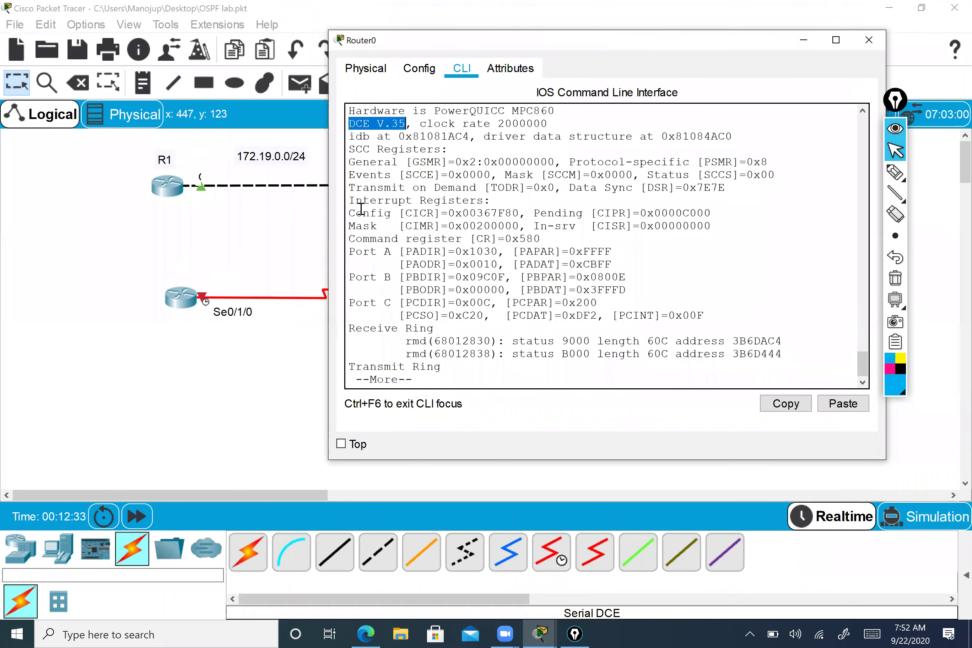
- Enter global configuration mode with conf t
text(qconf)
key(Tab)
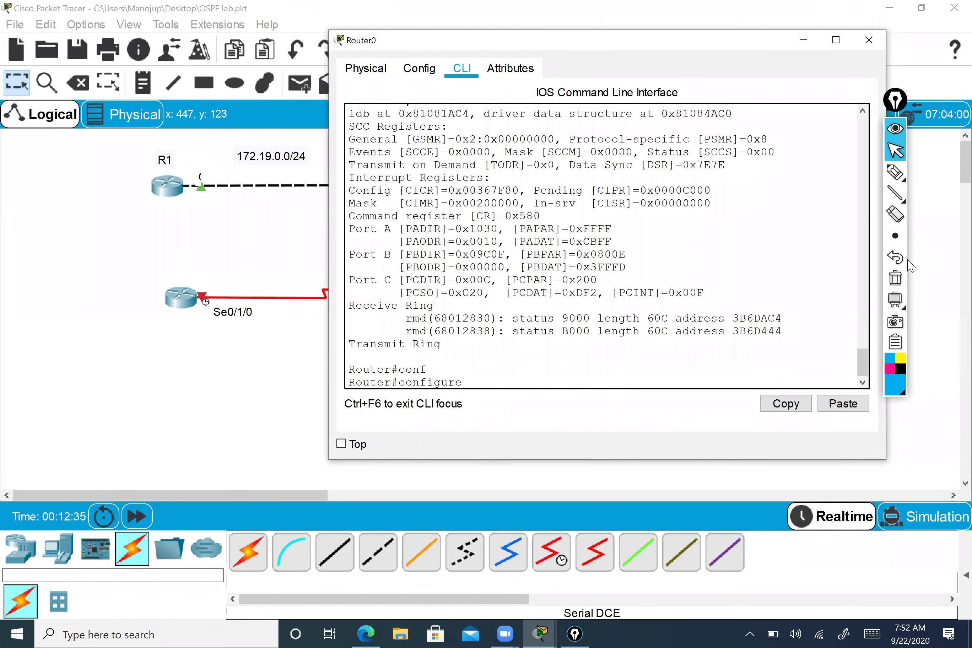
text(se)
key(Tab)
text(r)
key(Tab)
key(BackSpace)
key(BackSpace)
key(BackSpace)
text(t)
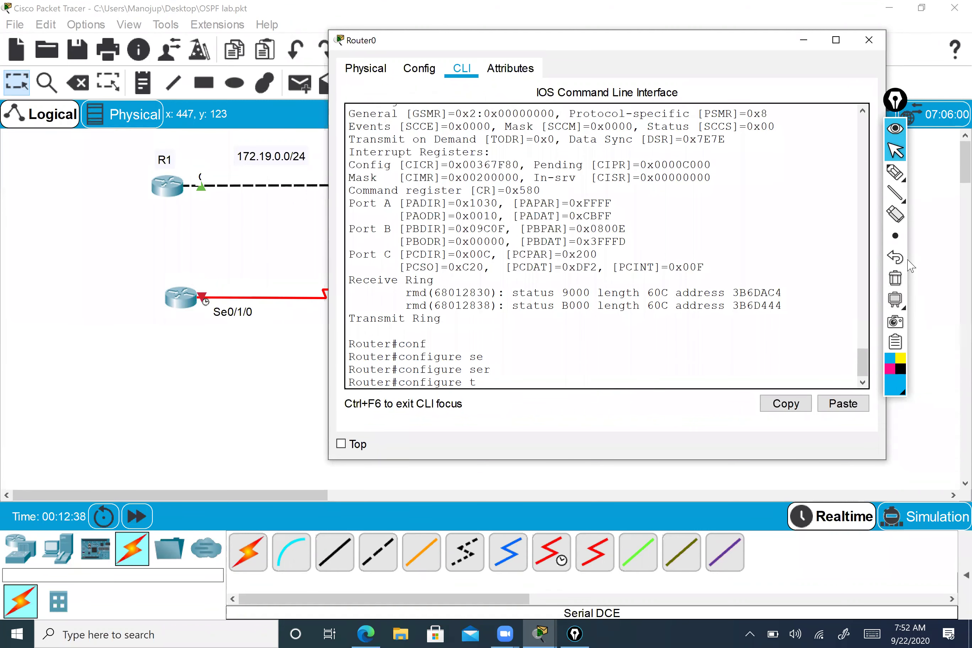
key(Return)
- Select interface serial 0/1/0 for configuration
text(in)
key(Tab)
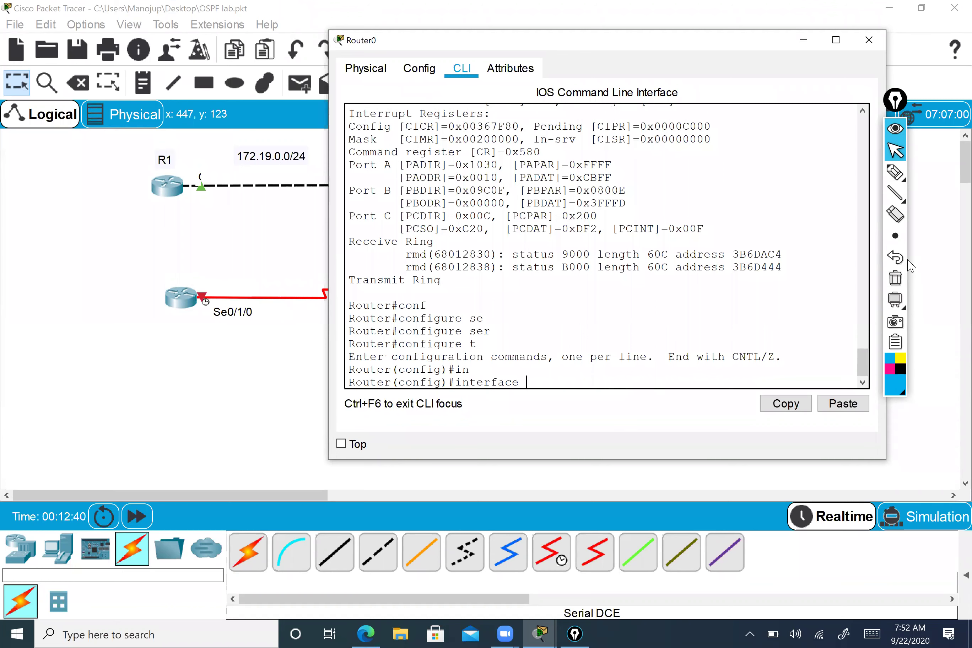
text(ser)
key(Tab)
text(0/1/0)
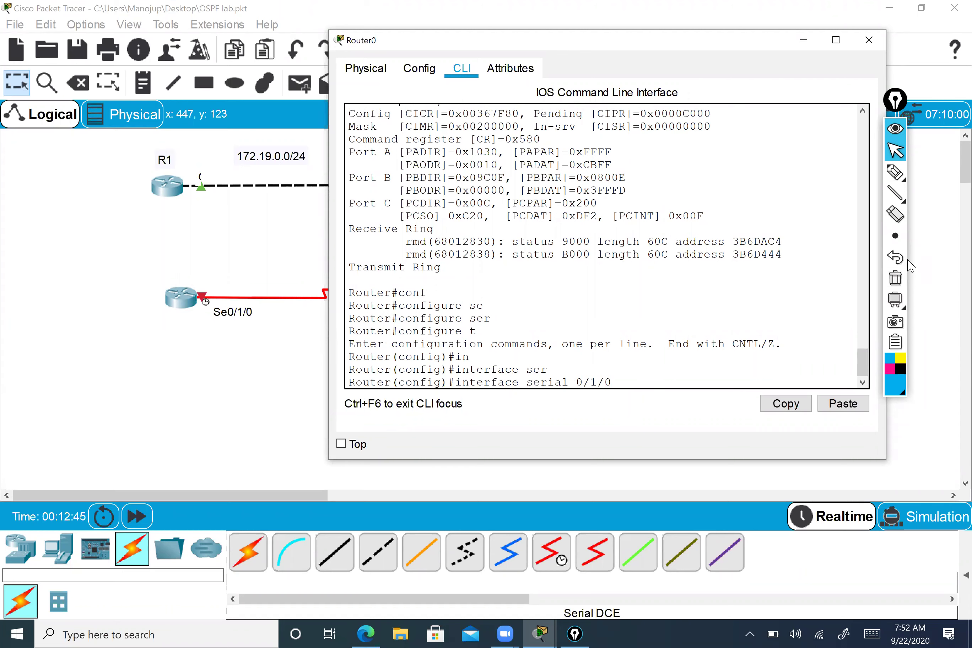
key(Return)
- List supported clock rates (1200–4000000) with clock rate ?, then close Router0's window
text(clo)
key(Tab)
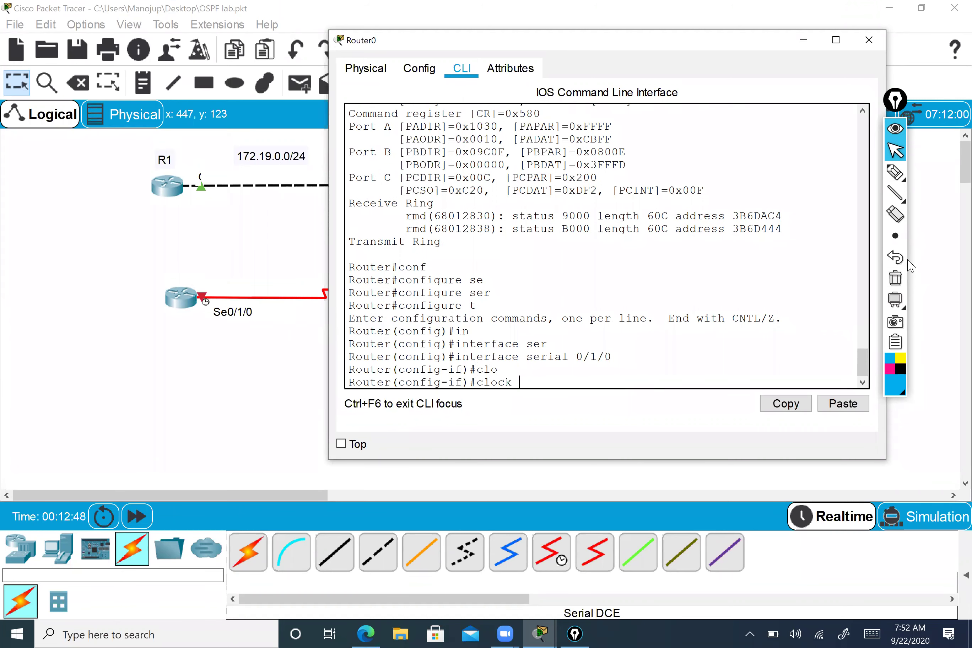
text(?)
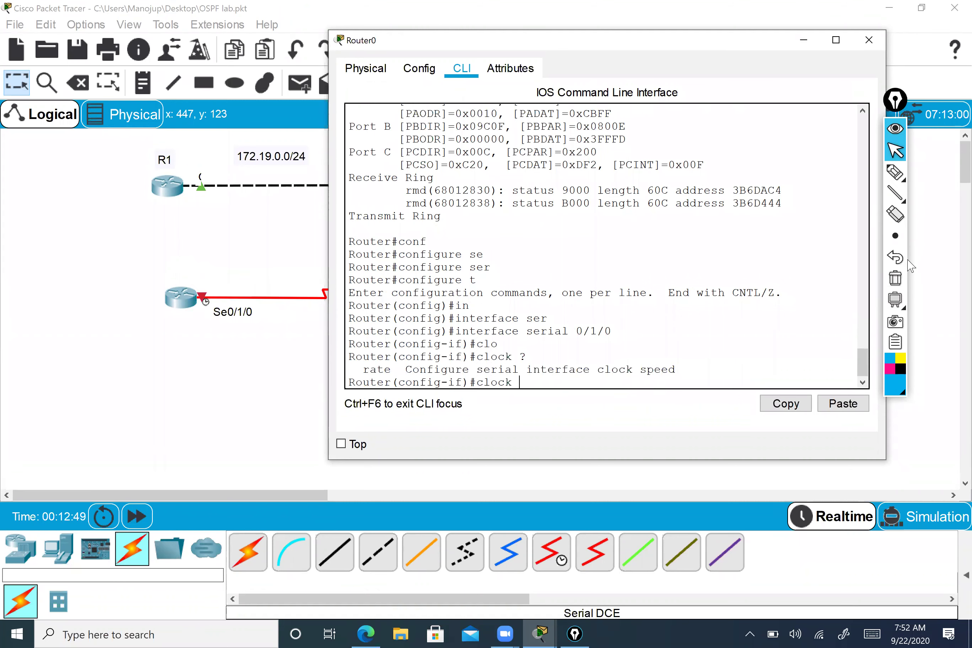
text(rate ?)
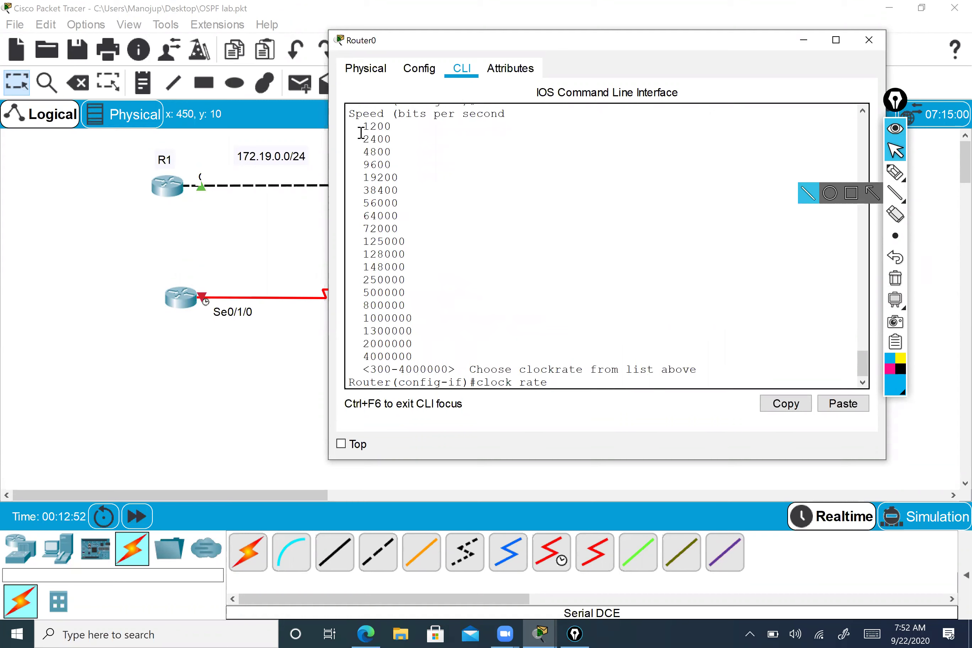
drag(384, 137, 422, 272)
click(365, 126)
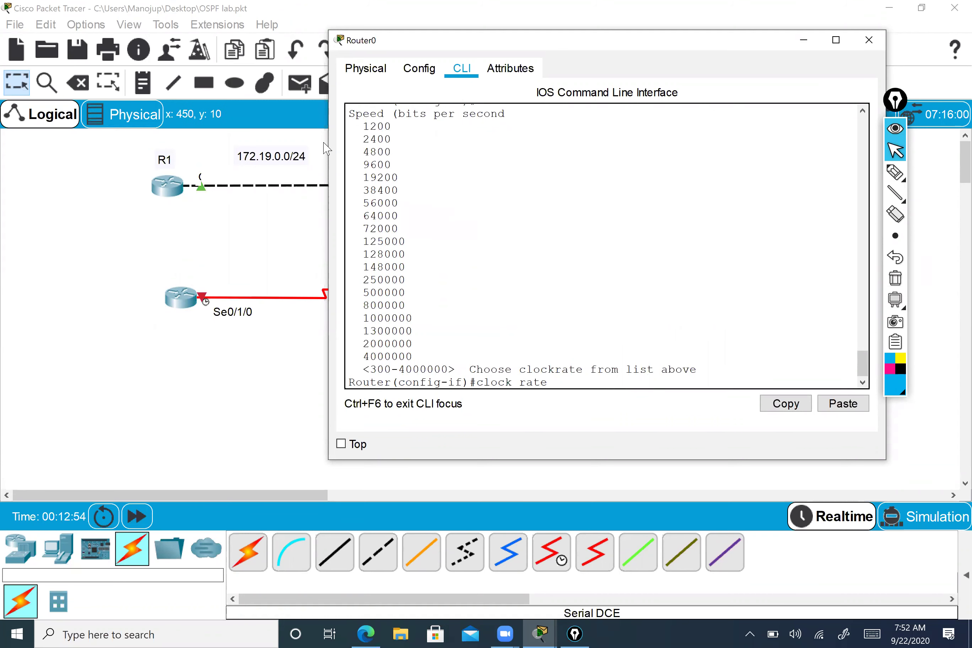
shift+click(435, 354)
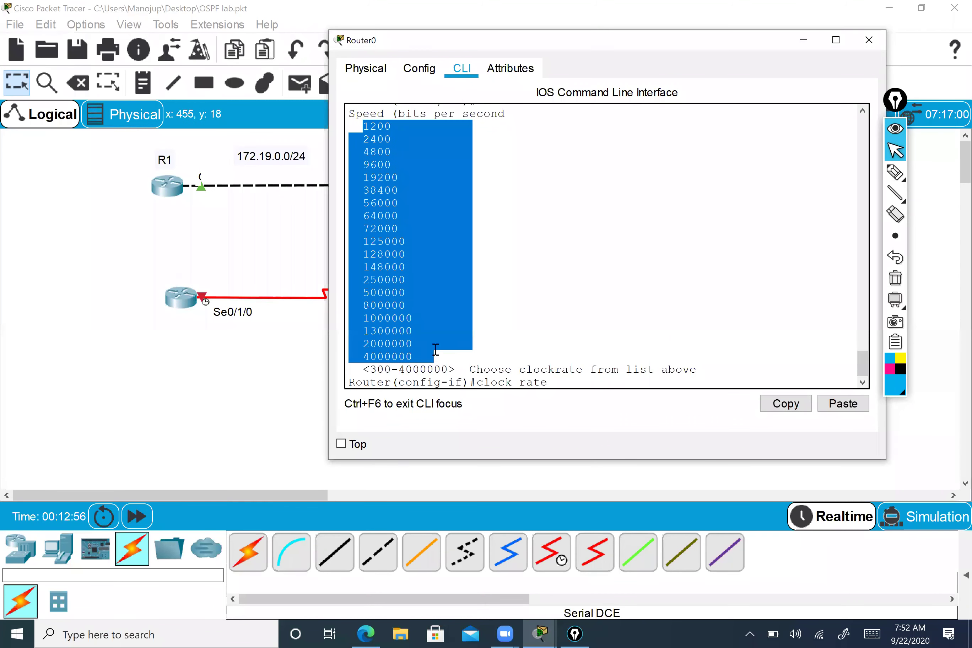
click(434, 278)
drag(362, 131, 421, 359)
click(573, 379)
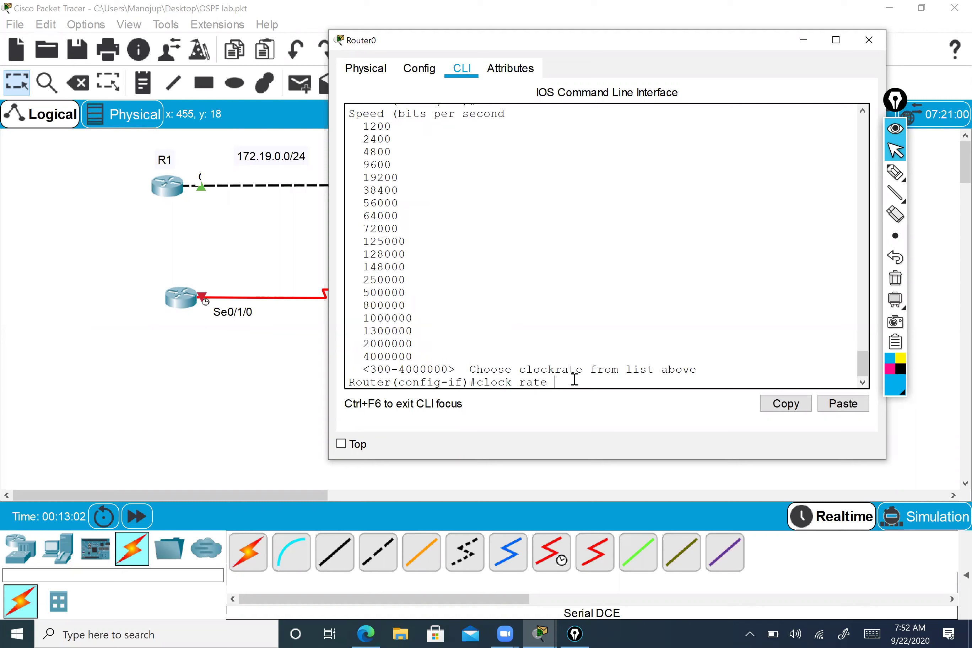
drag(574, 379, 476, 382)
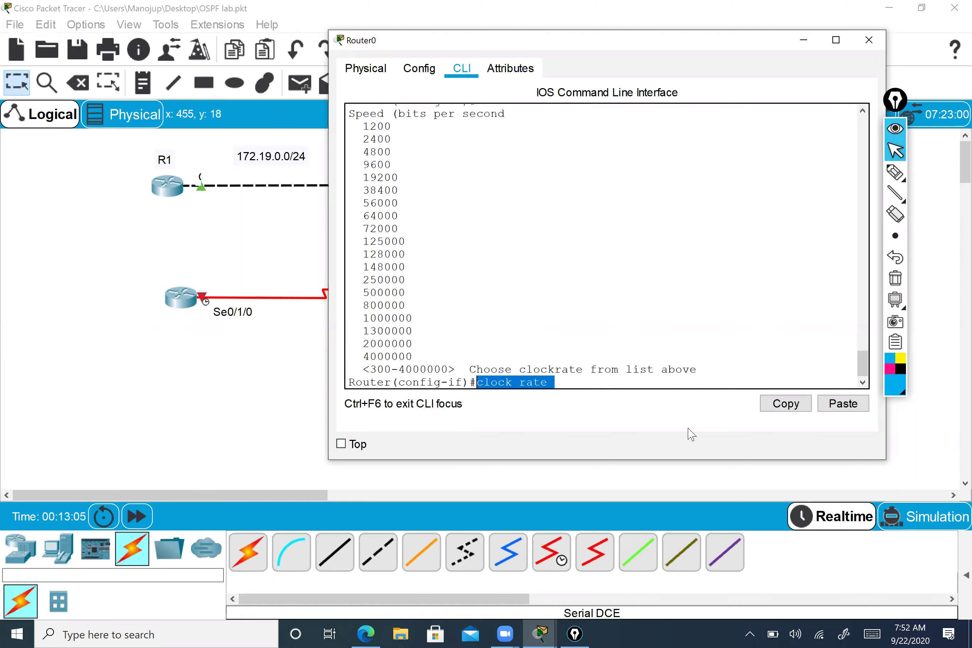
click(865, 46)
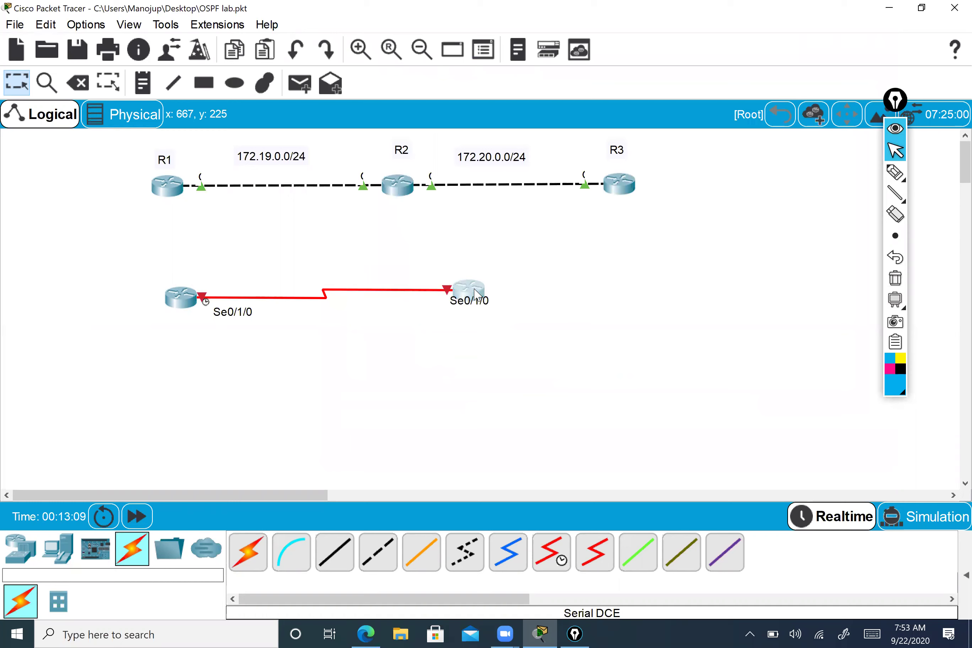
- Open the far-end router's CLI, decline setup, and enter privileged mode
click(477, 295)
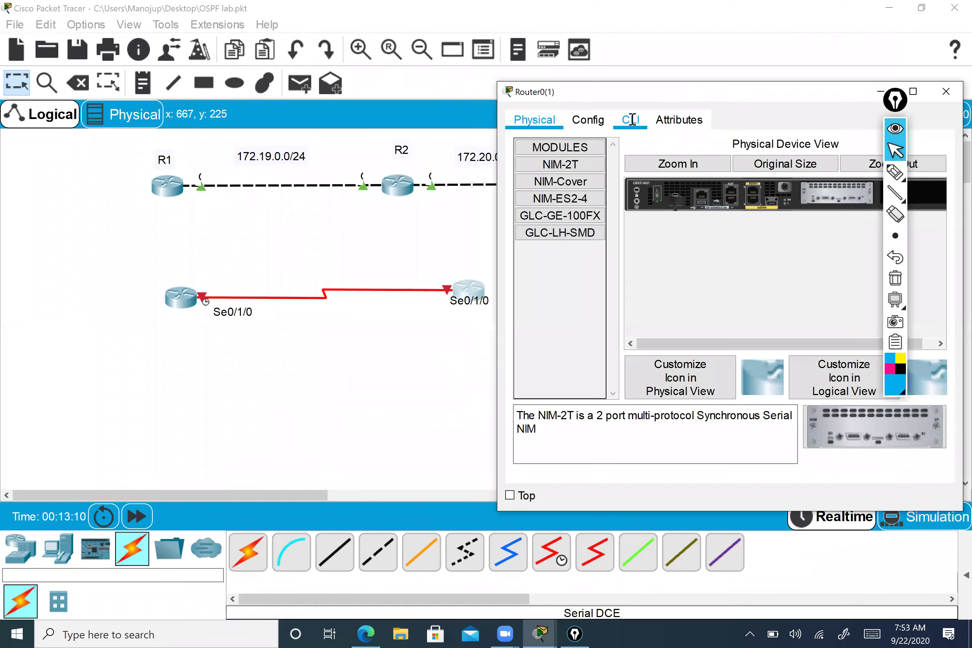
click(631, 120)
text(n)
key(Return)
key(Return)
key(Return)
key(Return)
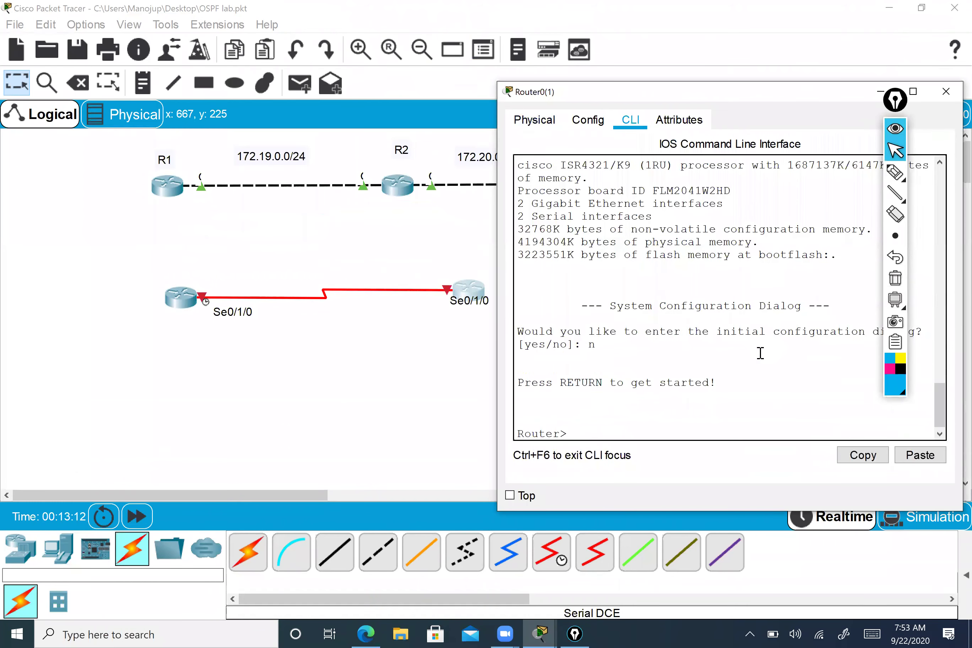
drag(492, 350, 311, 350)
text(en)
key(Return)
key(Return)
key(Return)
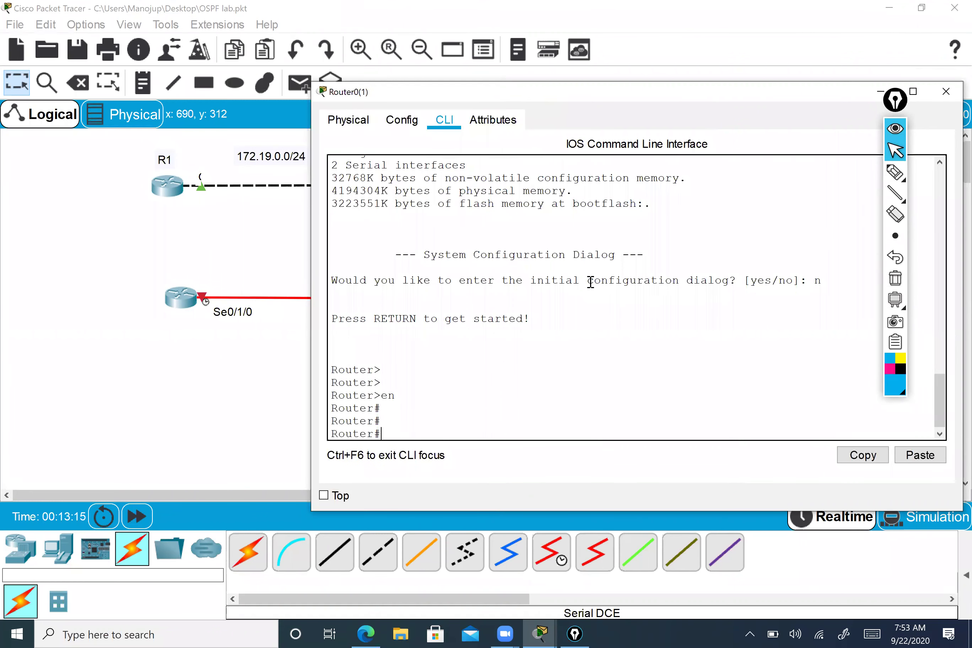
key(BackSpace)
- Run show controllers serial 0/1/0, showing DTE V.35 with TX and RX clocks detected
text(show co)
key(Tab)
text(se)
key(Tab)
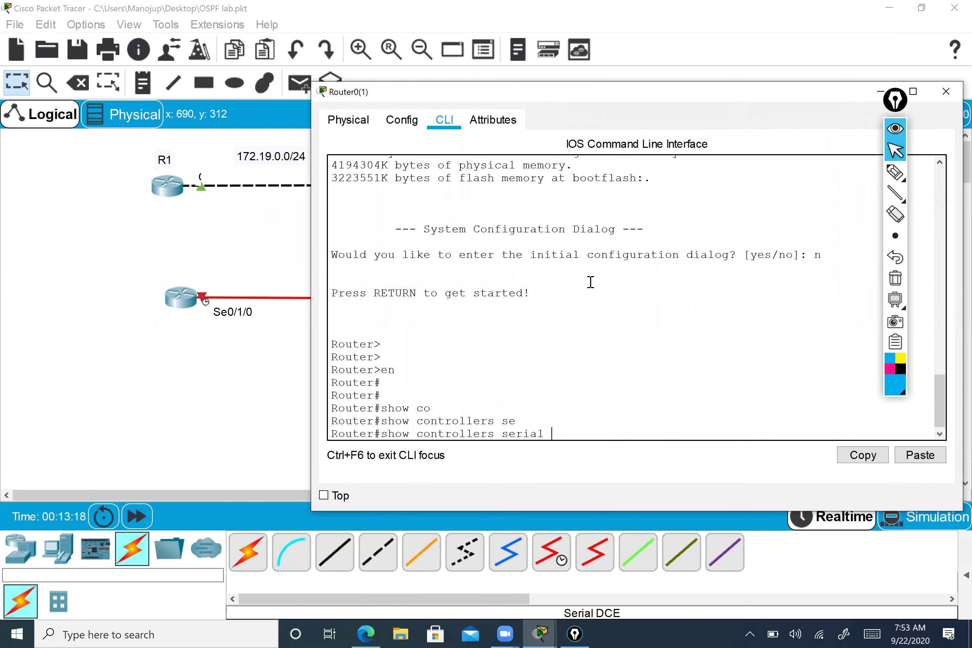
text(0)
drag(597, 93, 521, 61)
text(/1/0)
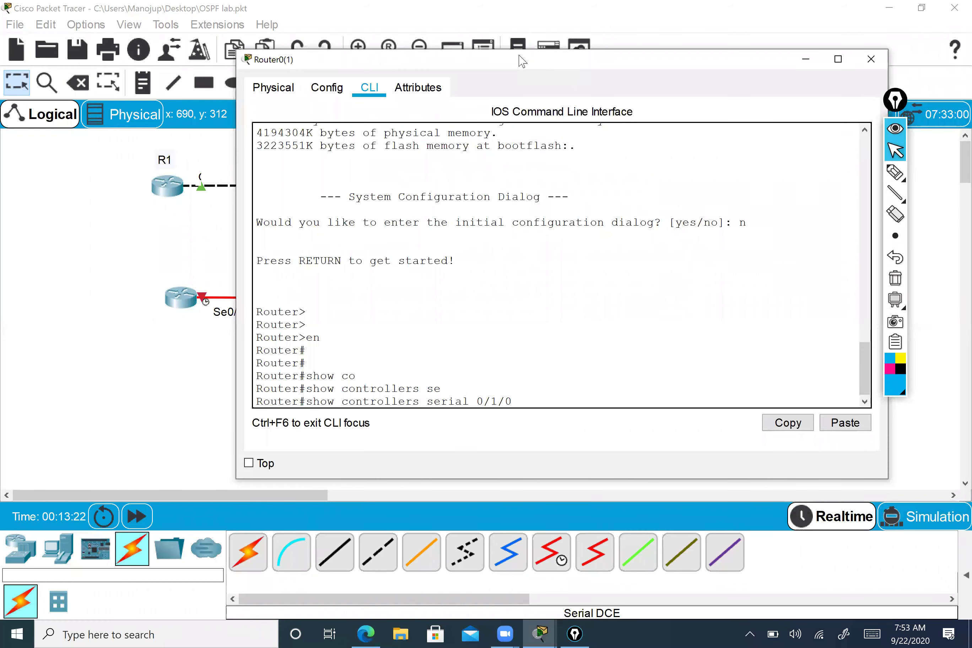
key(Return)
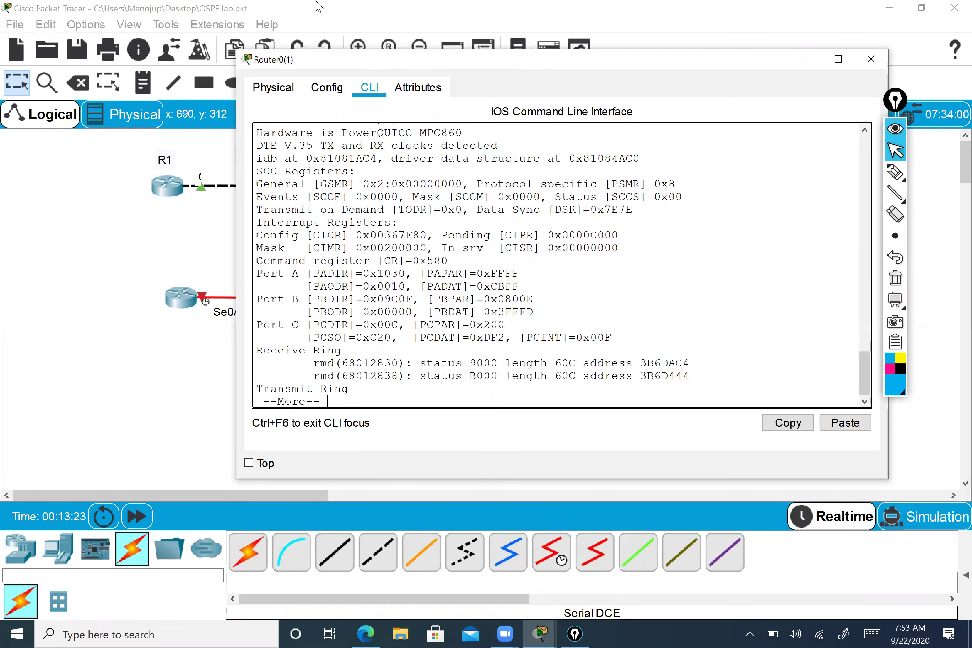
scroll(259, 168, up, 1)
drag(257, 166, 500, 167)
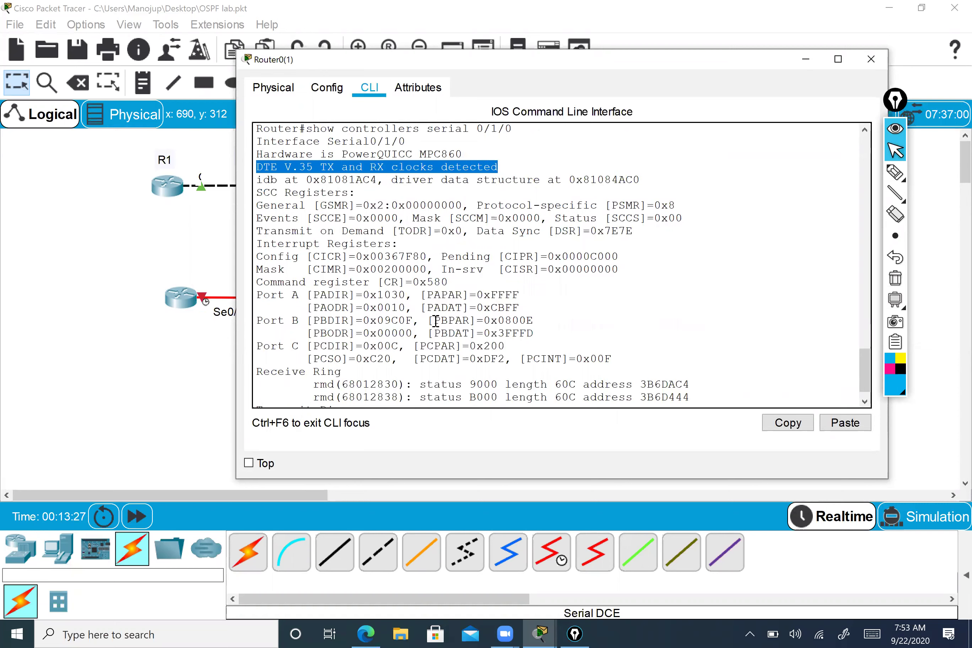
- Enter configuration mode for interface serial 0/1/0 on Router0(1)
text(conf t)
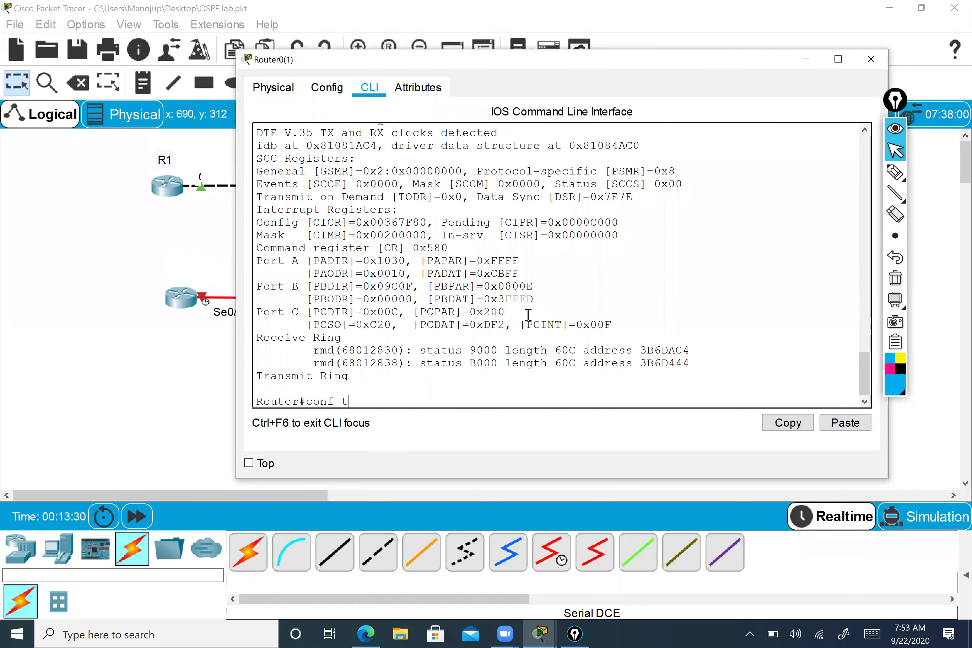
key(Return)
text(in)
key(Tab)
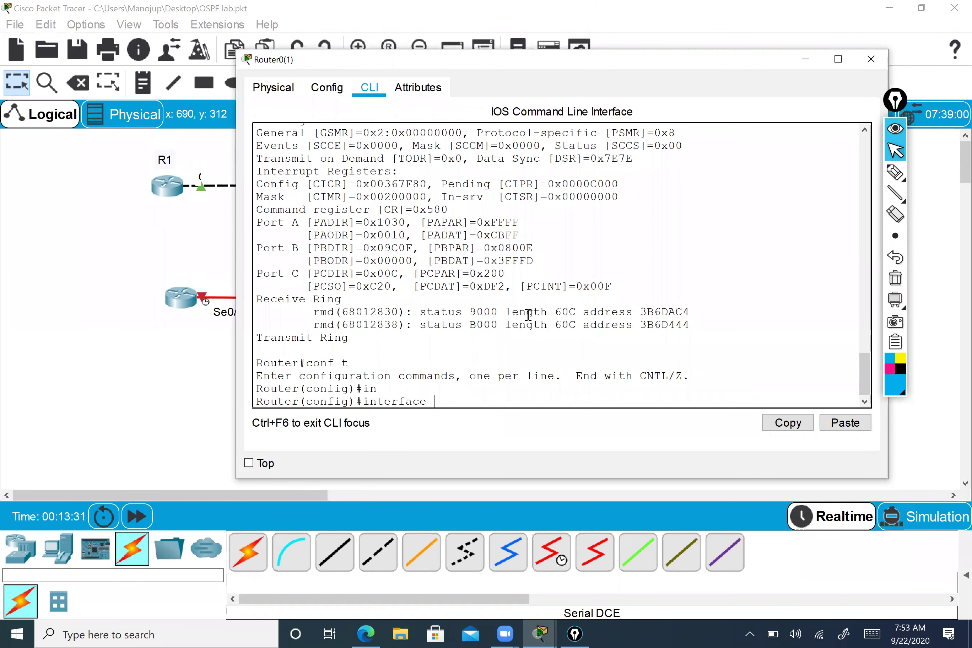
text(se)
key(Tab)
text(0/1/0)
key(Return)
- Try clock rate 19200 and note the warning that it applies only to DCE
text(cl)
key(Tab)
text(ra)
key(Tab)
text(12)
key(BackSpace)
key(BackSpace)
text(?)
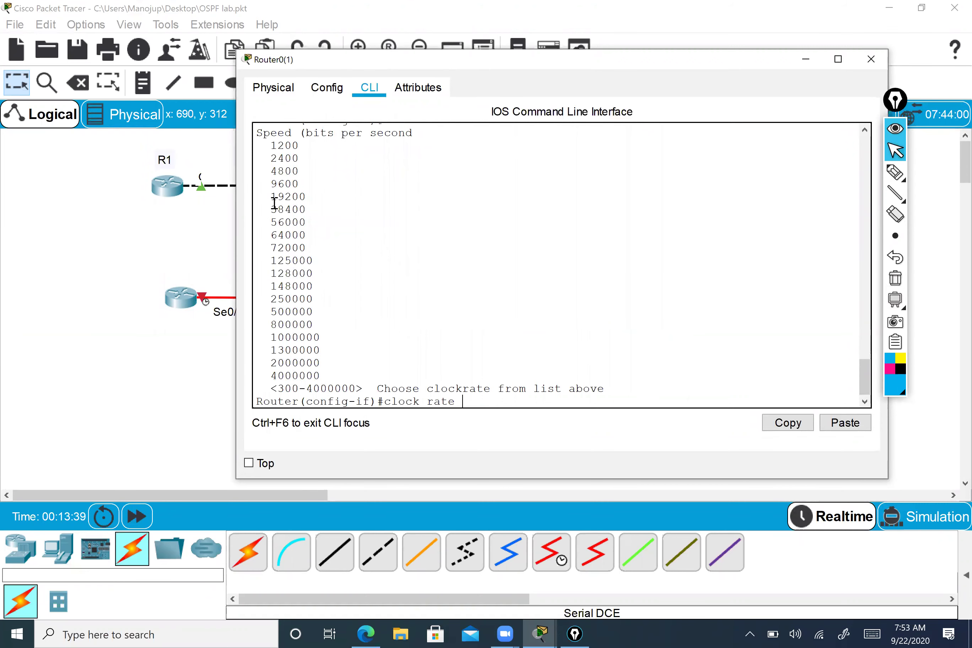
text(19200)
key(Return)
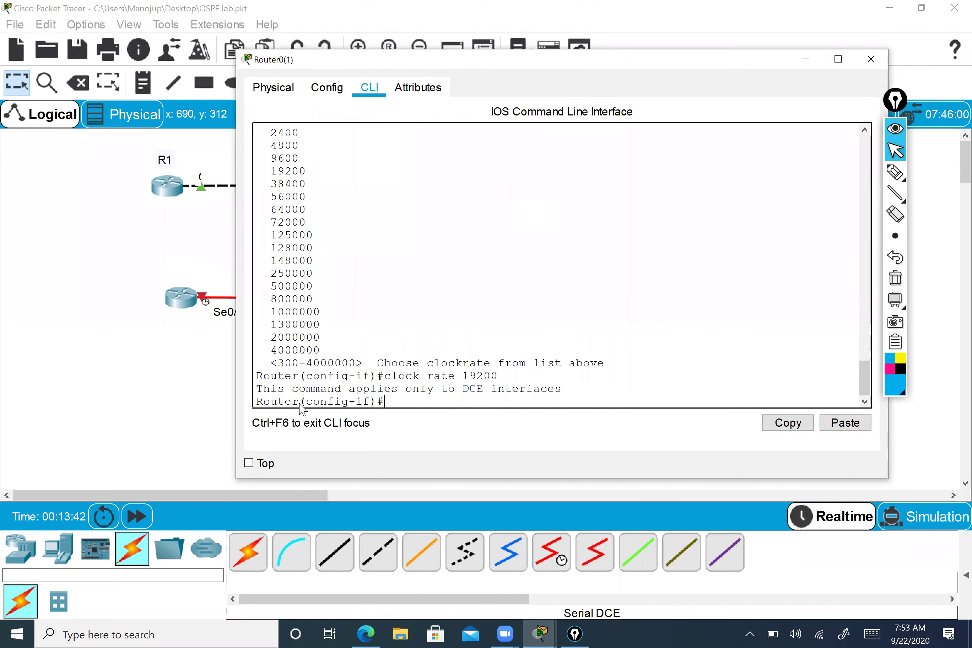
drag(260, 387, 573, 389)
click(574, 389)
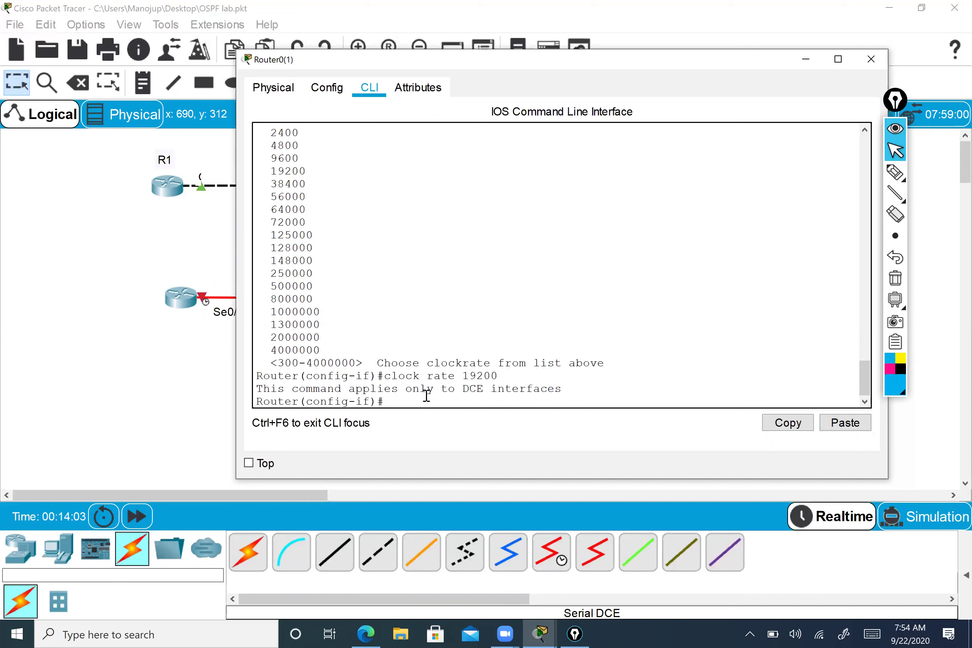
- Exit twice back to the Router# prompt
text(exit)
key(Return)
text(exit)
key(Return)
key(Return)
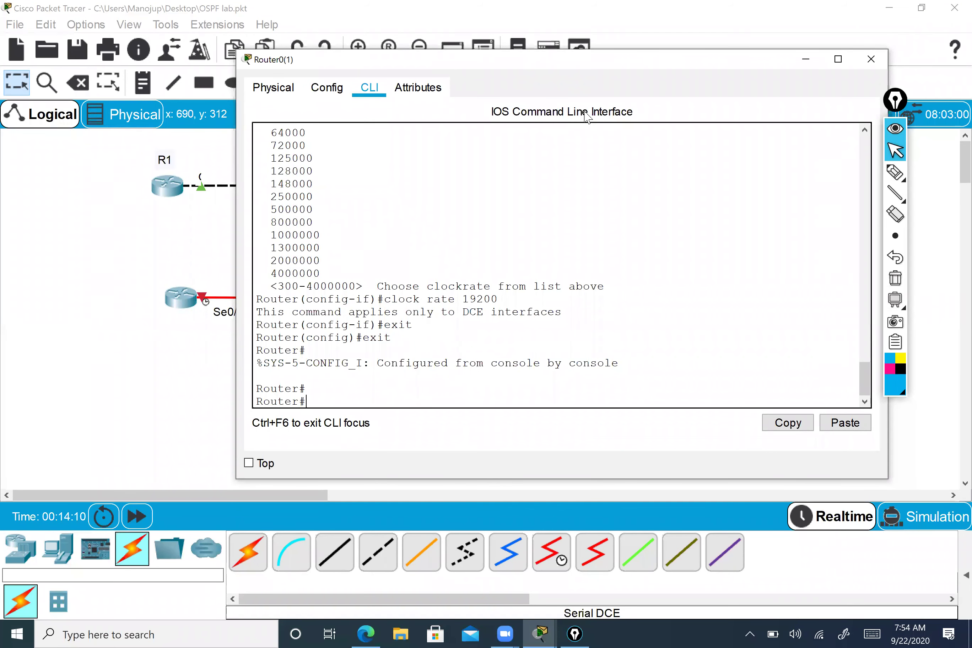
- Close Router0's console, nudge the two lower routers into place, and open R1's device window
drag(740, 62, 638, 60)
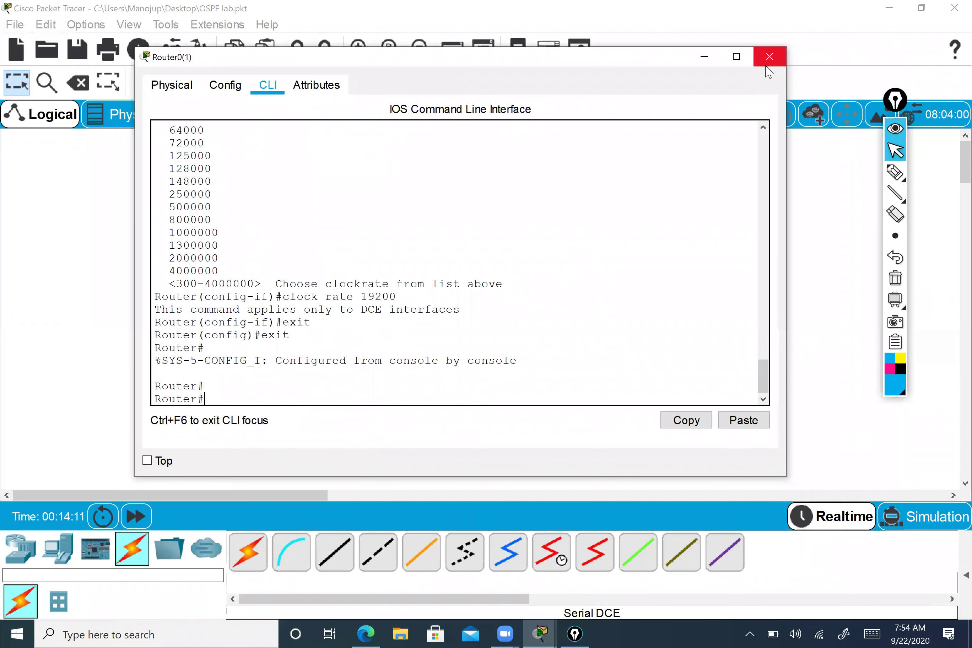
click(765, 65)
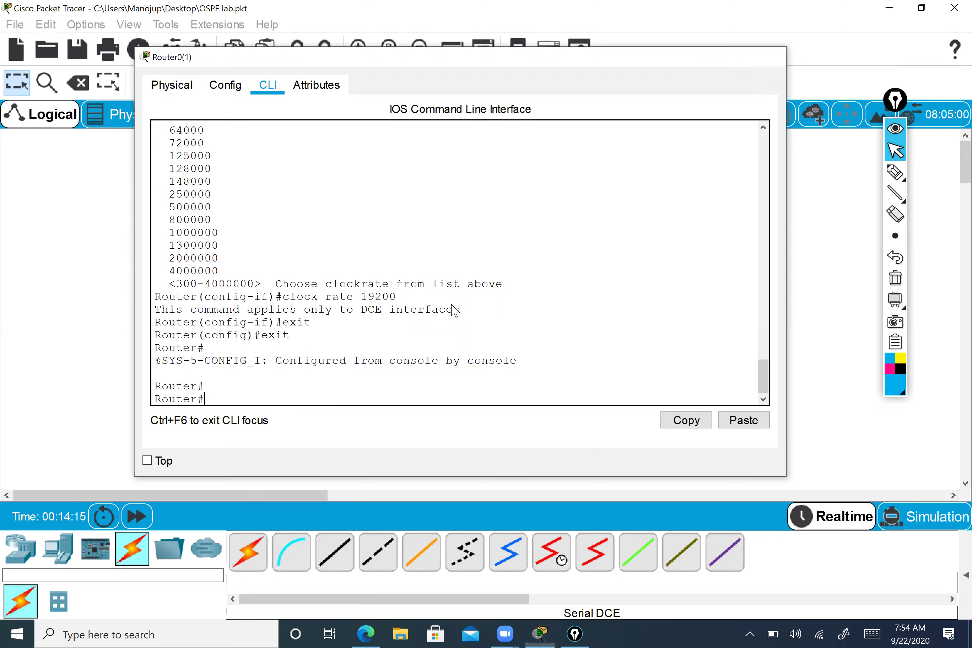
drag(205, 294, 184, 291)
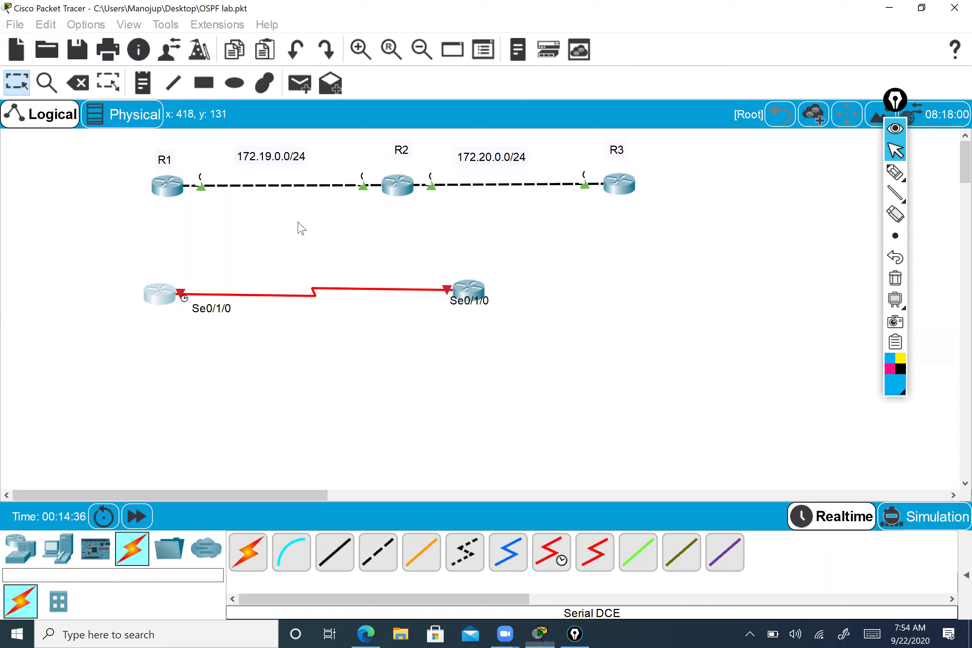
click(468, 292)
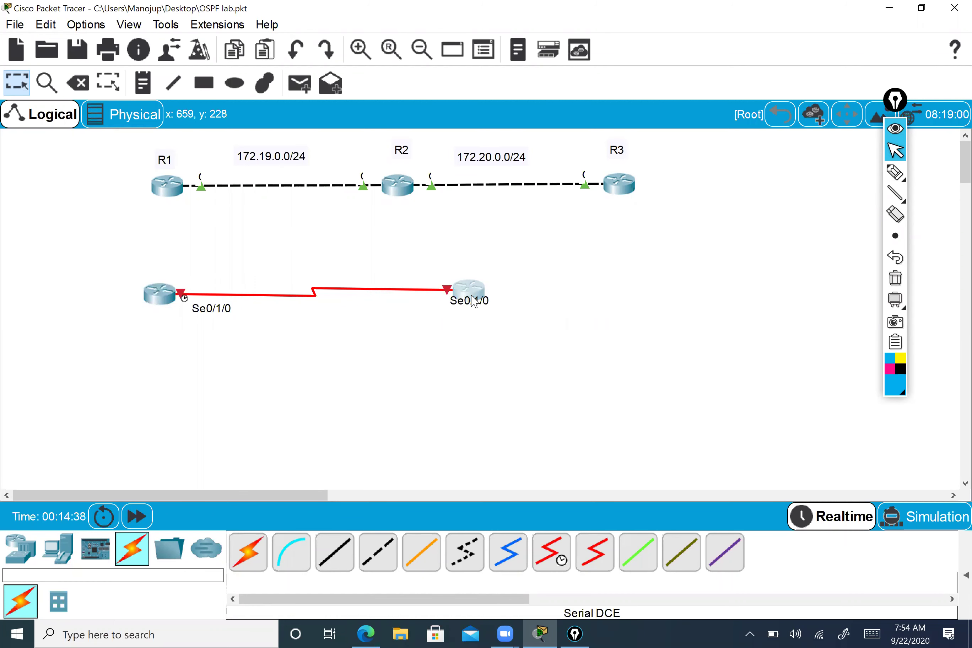
drag(473, 301, 465, 302)
drag(172, 303, 174, 305)
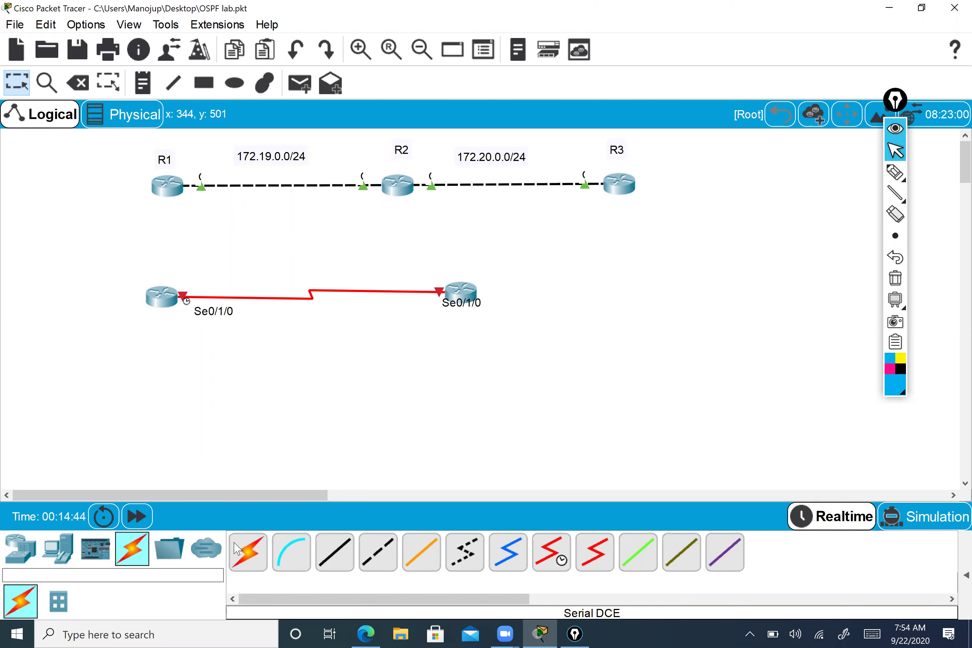
click(168, 193)
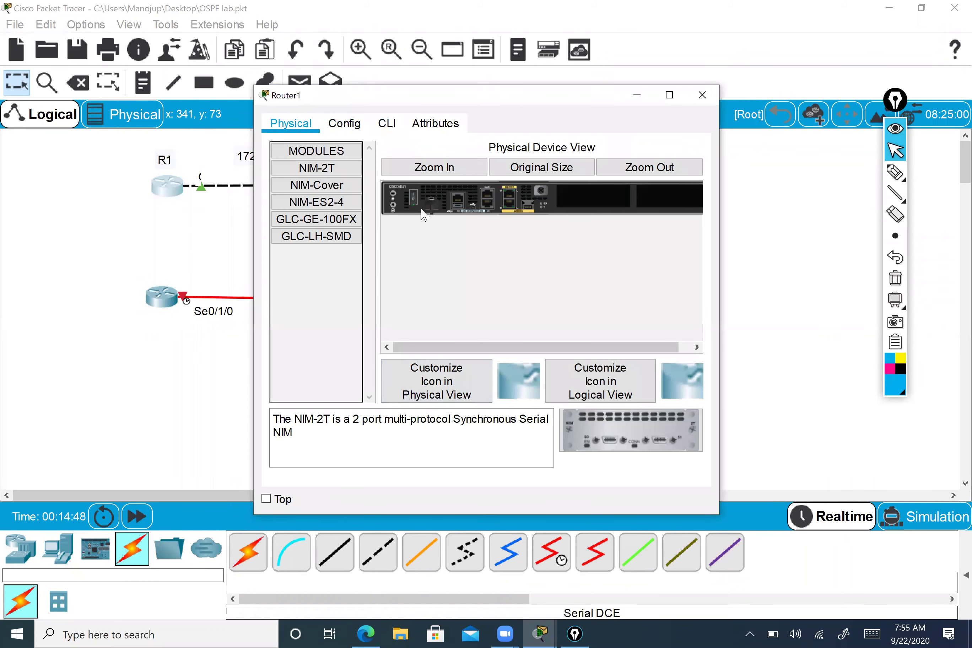
- Power off R1 and auto-link its Se0/1/0 to the lower-left router's Se0/1/1
click(413, 197)
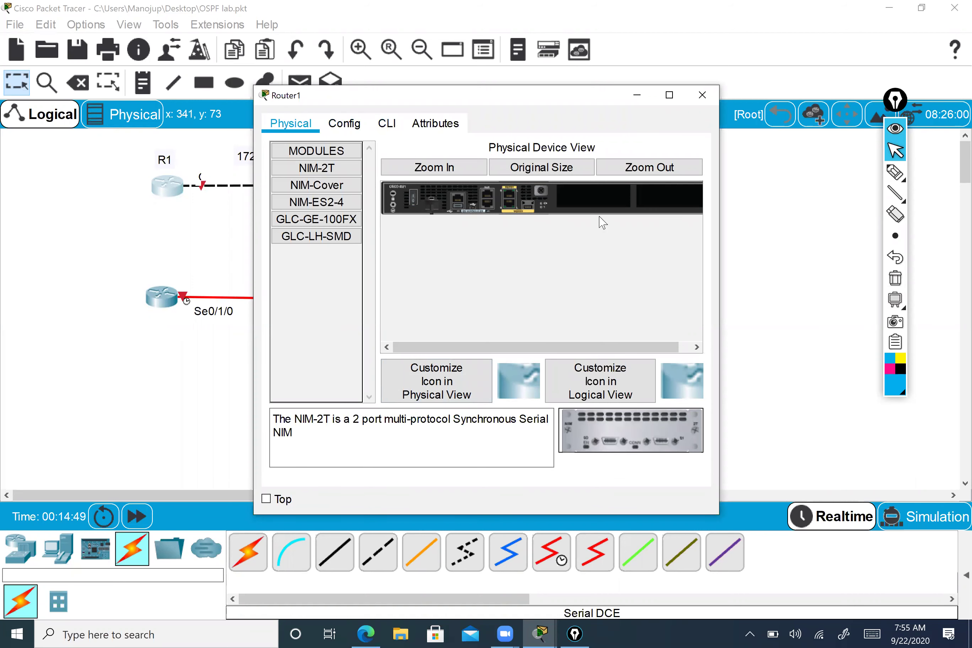
click(702, 94)
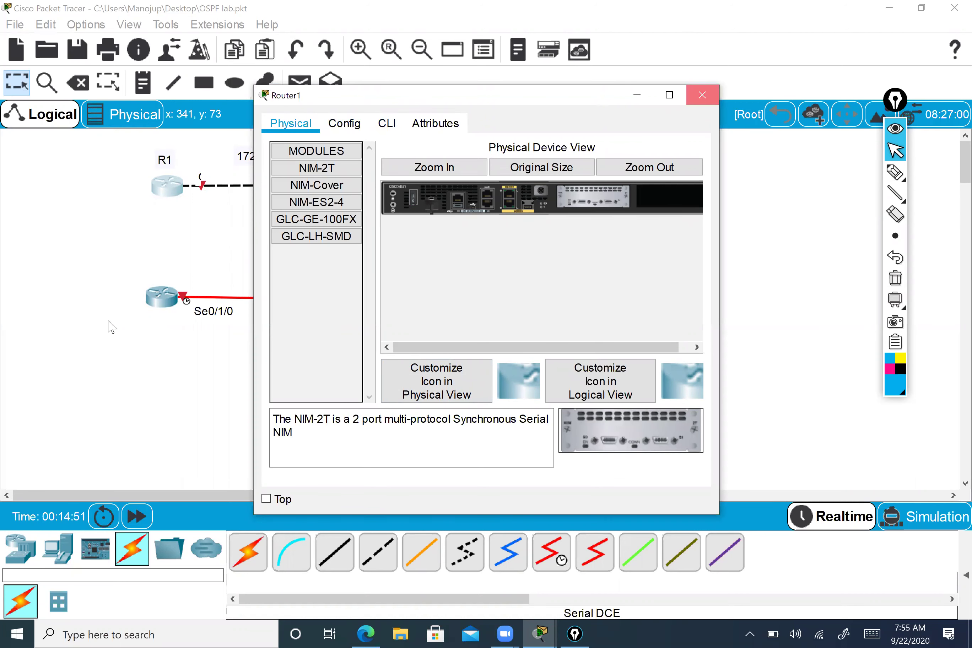
click(248, 552)
click(166, 186)
click(161, 294)
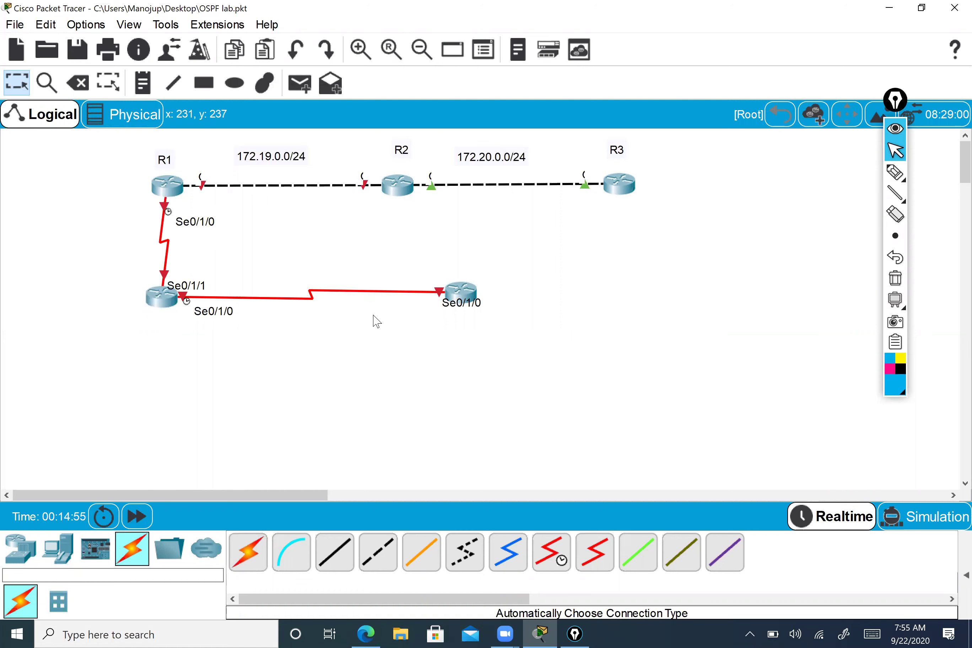
drag(460, 312, 409, 309)
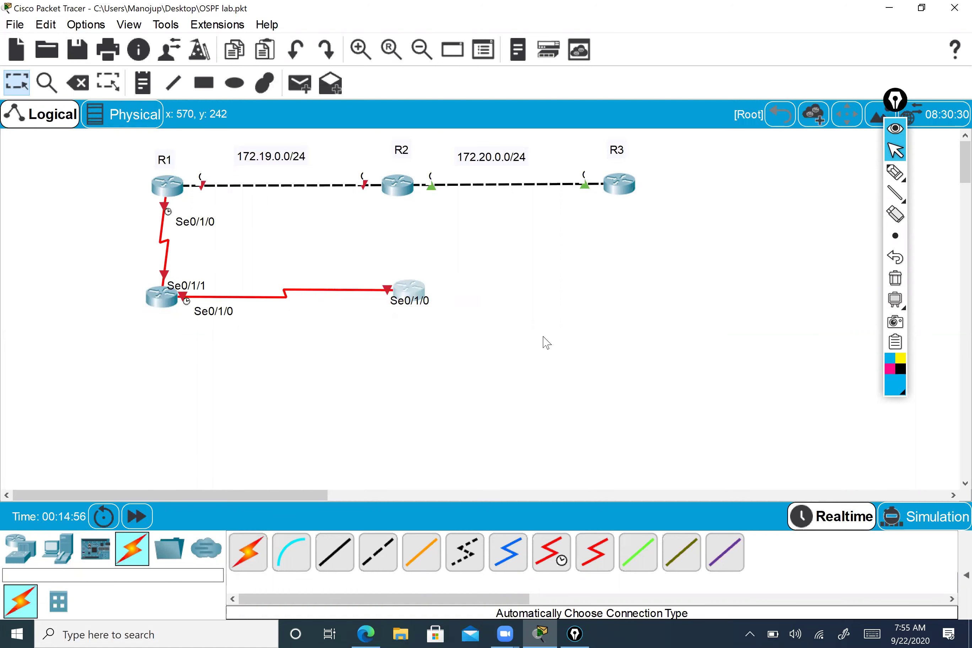
- Reopen R1's device window and try to reach its CLI
click(183, 187)
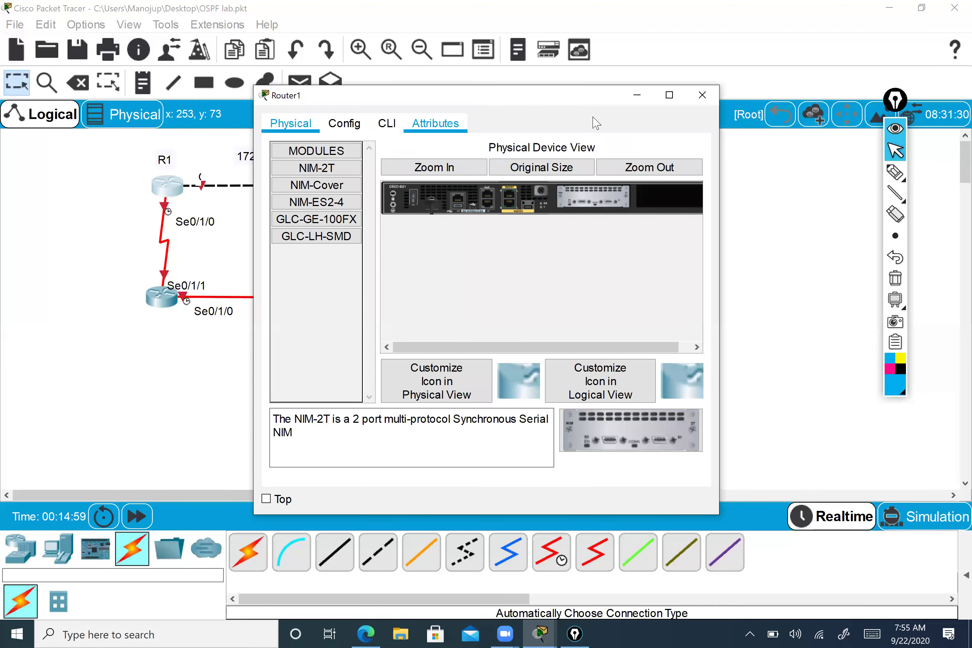
click(579, 125)
click(530, 328)
click(474, 119)
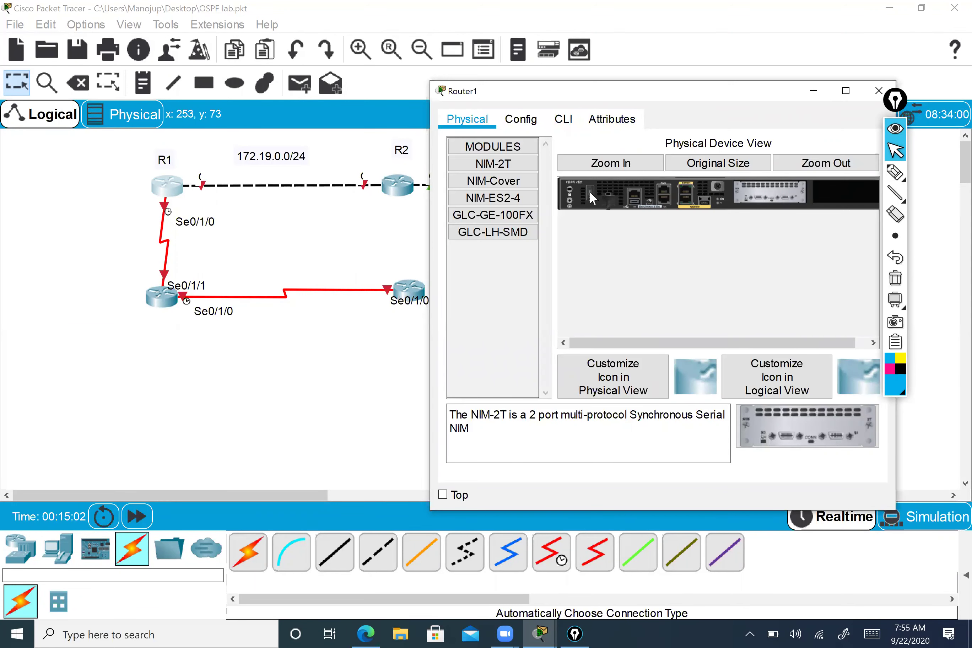
- Open R1's CLI and let it boot with 2 Serial interfaces to 'Press RETURN to get started'
click(563, 121)
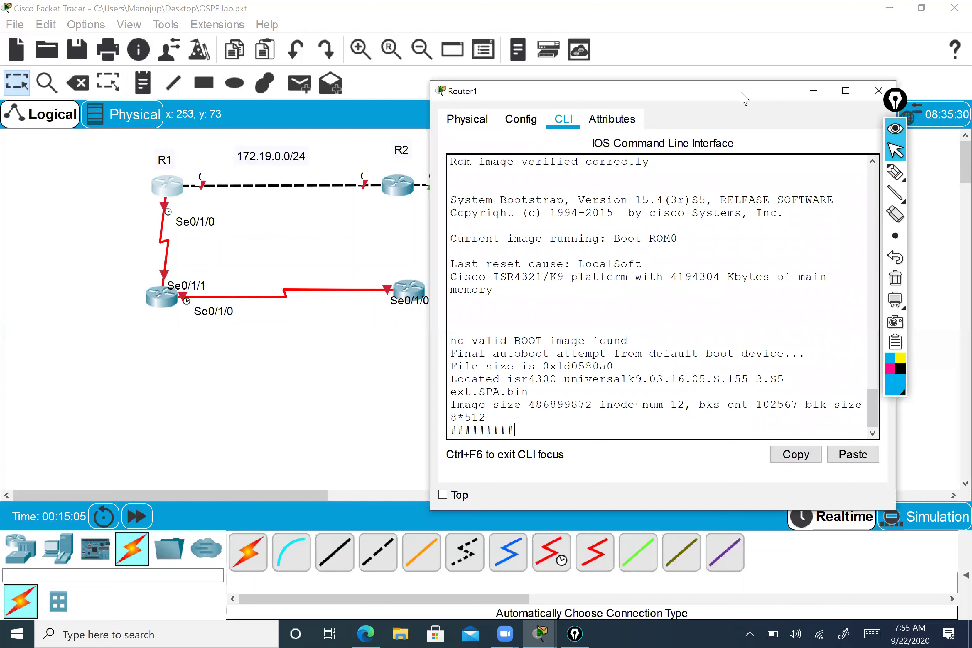
drag(741, 92, 749, 63)
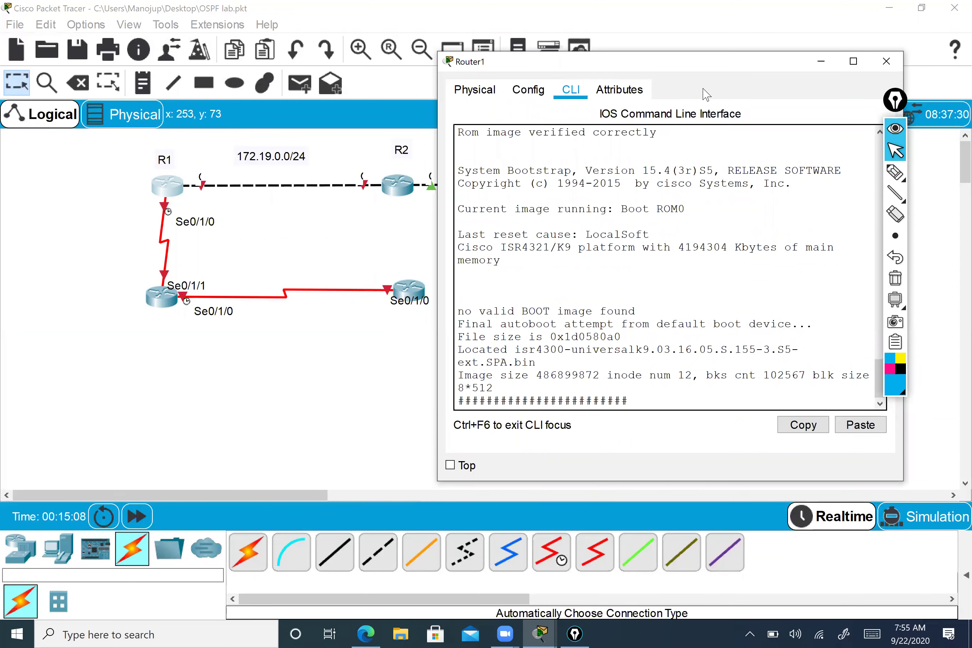
drag(710, 61, 745, 61)
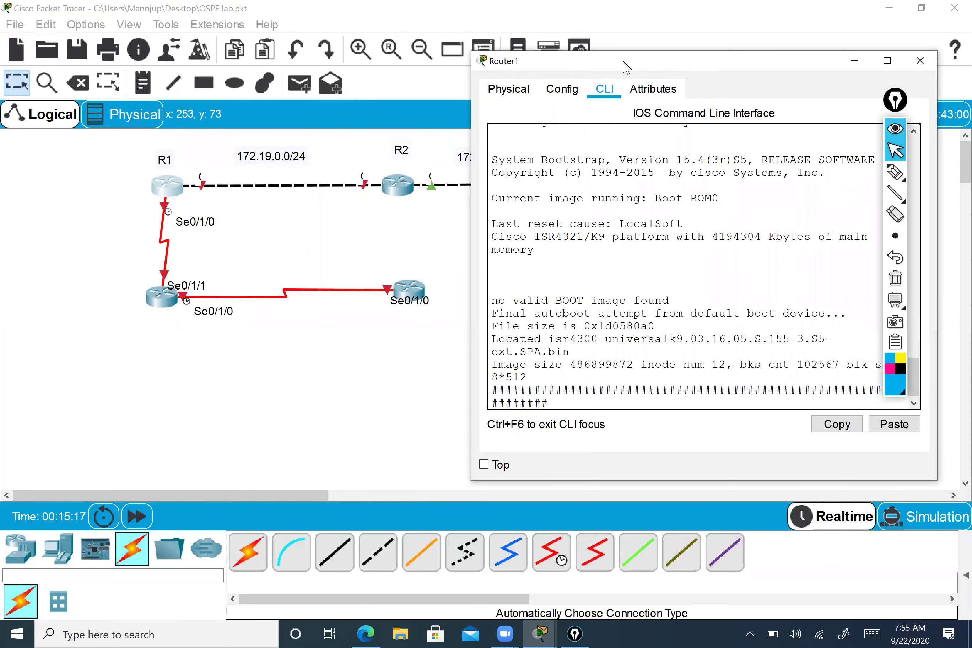
drag(639, 66, 591, 42)
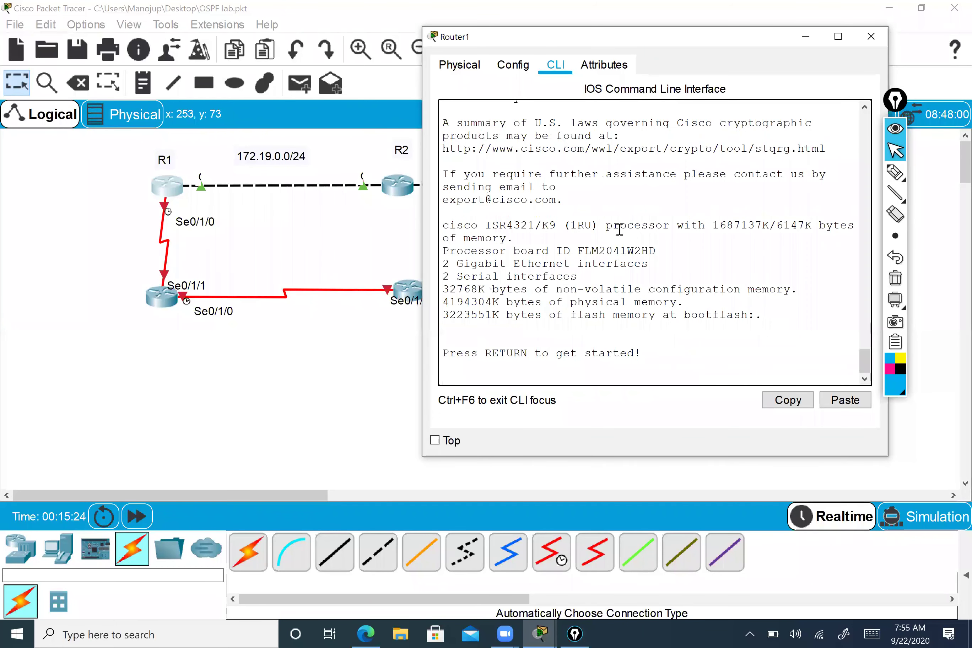
- Wake R1's console and enter privileged and global configuration mode
key(Return)
key(Return)
key(Return)
key(Return)
text(en)
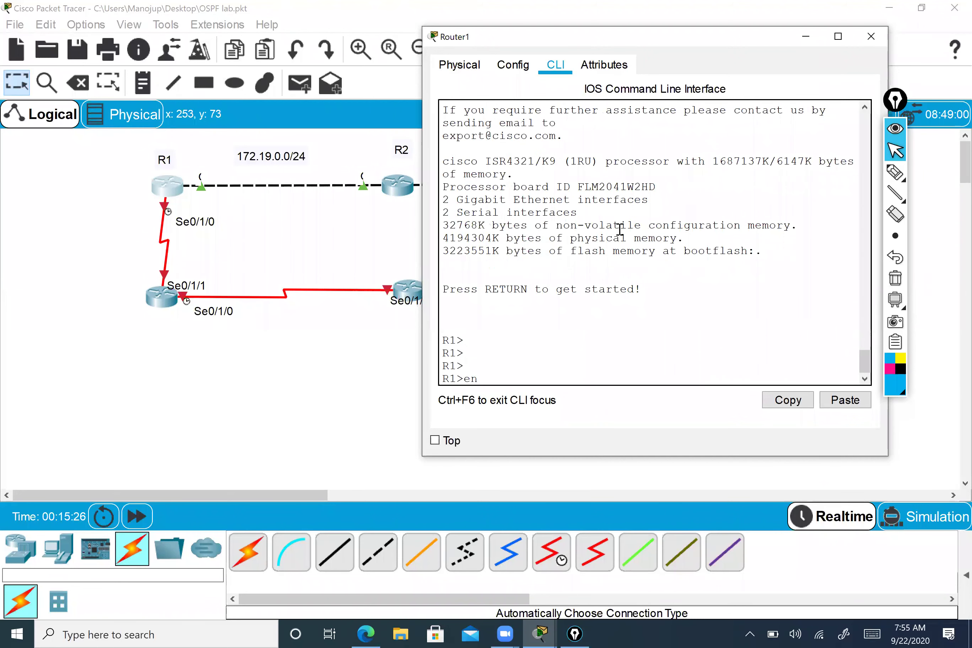
key(Return)
key(Return)
key(Return)
key(Return)
key(Return)
text(conf t)
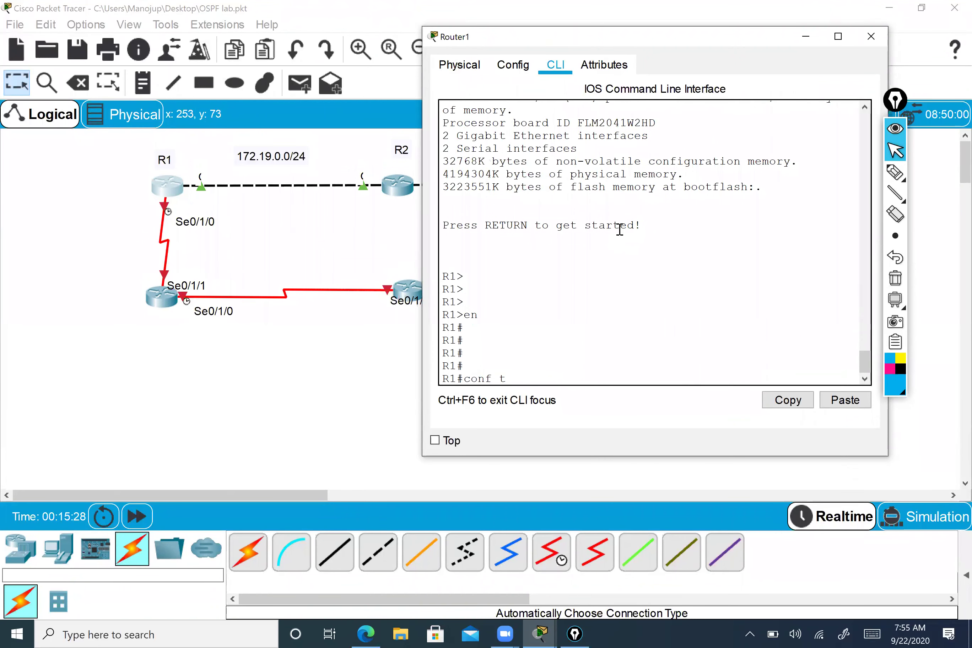
key(Return)
key(Return)
key(Return)
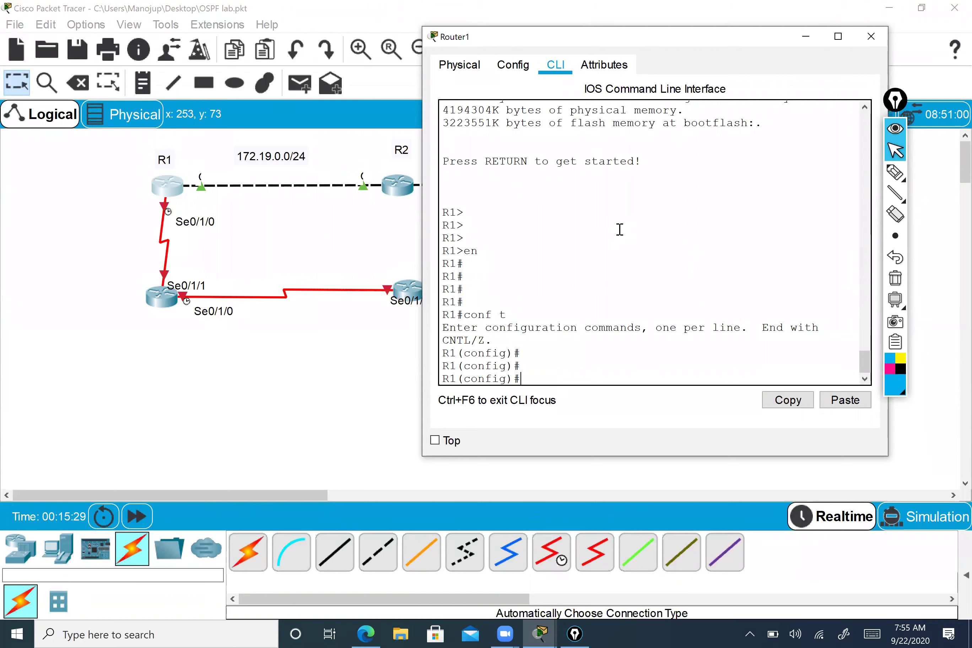
- Give R1's Serial0/1/0 address 192.168.0.1 255.255.255.0 and enable it with no shutdown
text(in)
key(Tab)
text(se)
key(Tab)
text(0/1/0)
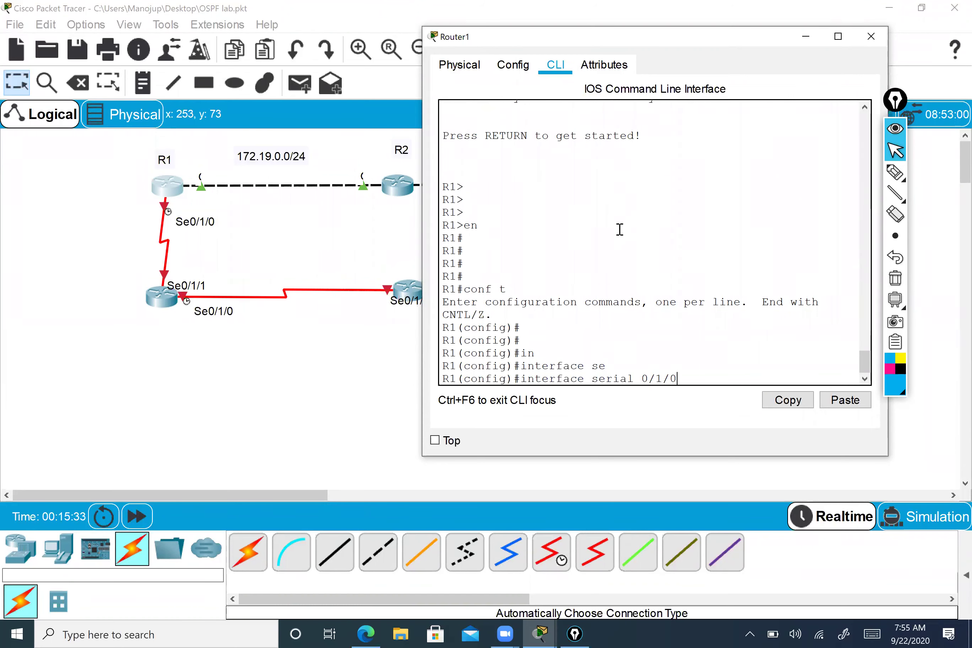
key(Return)
text(ip add 192.168.0.1 255.255.255.0)
key(Return)
text(no sh)
key(Return)
key(Return)
key(Return)
key(Return)
key(Return)
- Exit to privileged mode and run show interfaces serial for Serial0/1/0
text(ex)
key(BackSpace)
key(BackSpace)
text(exit)
key(Return)
key(Return)
key(Return)
key(Return)
text(exi)
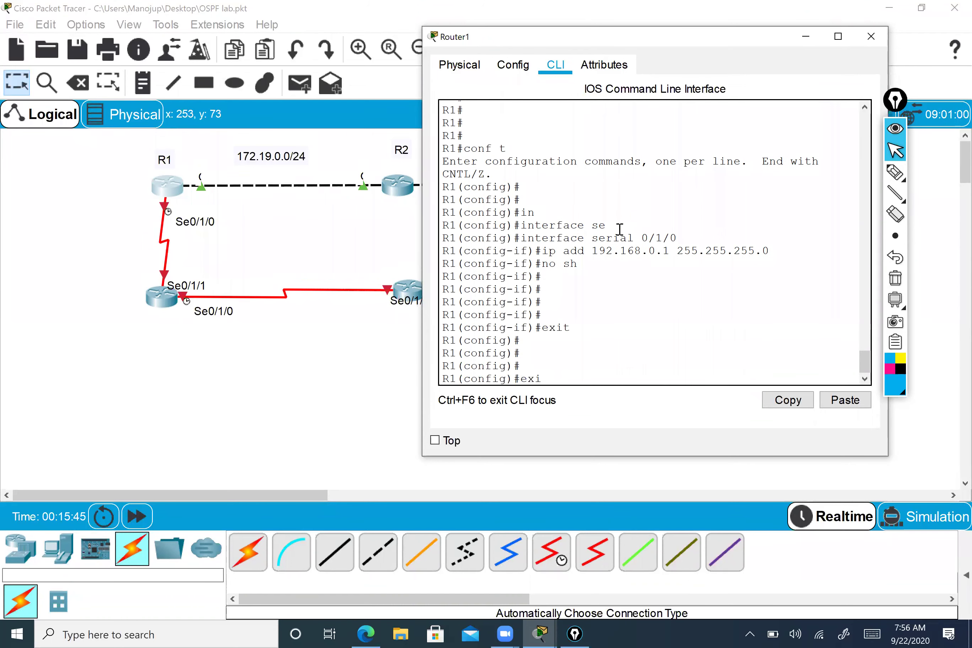
text(t)
key(Return)
key(Return)
text(show in)
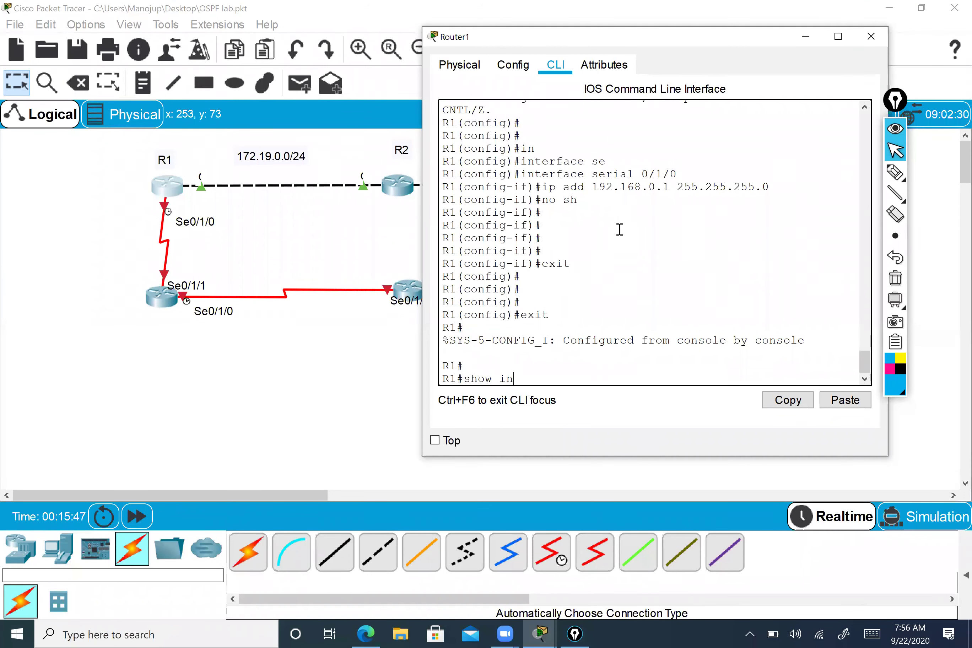
key(Tab)
text(se)
key(Tab)
text(0/)
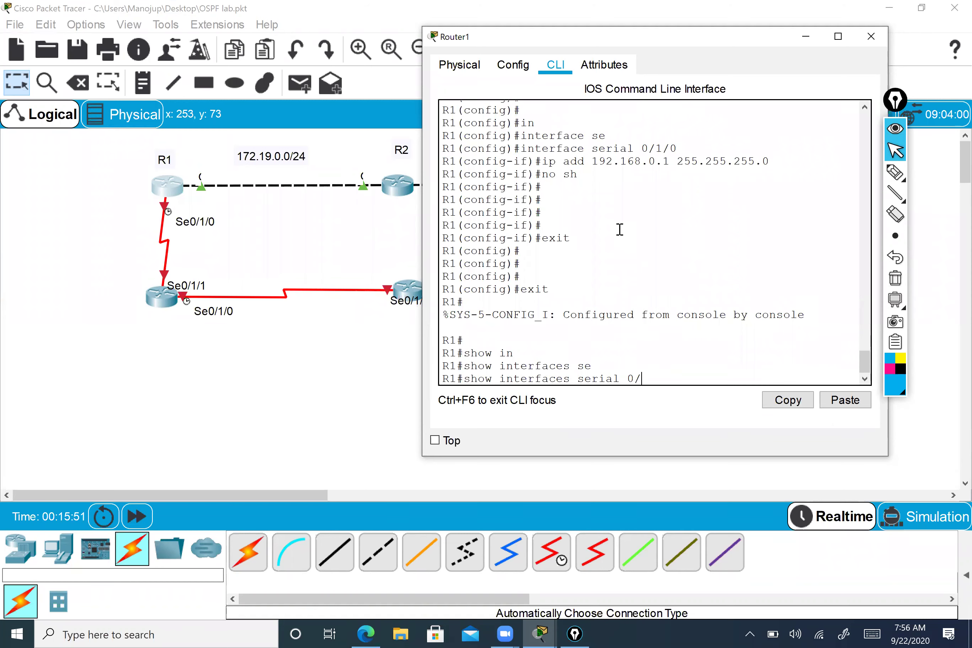
text(00)
key(Return)
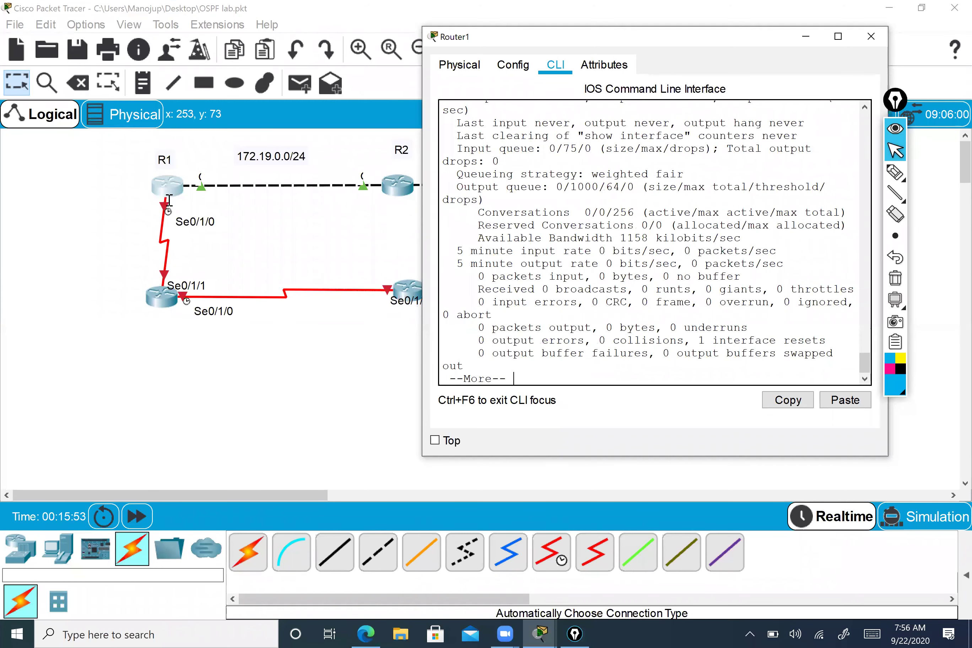
- Highlight the 'Serial0/1/0 is down' status line in R1's interface output
scroll(284, 242, up, 3)
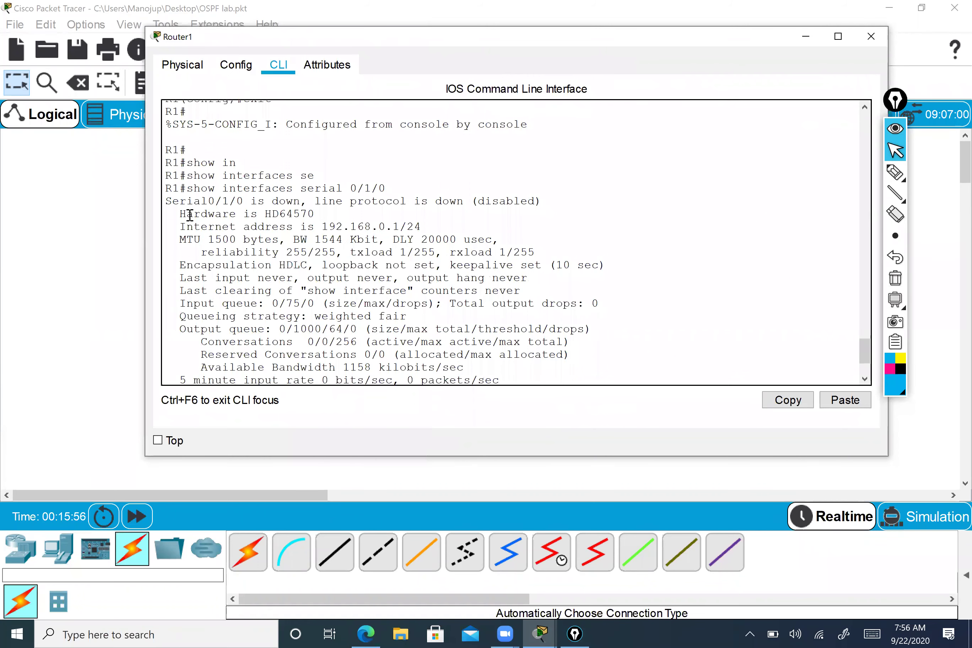
drag(173, 203, 293, 203)
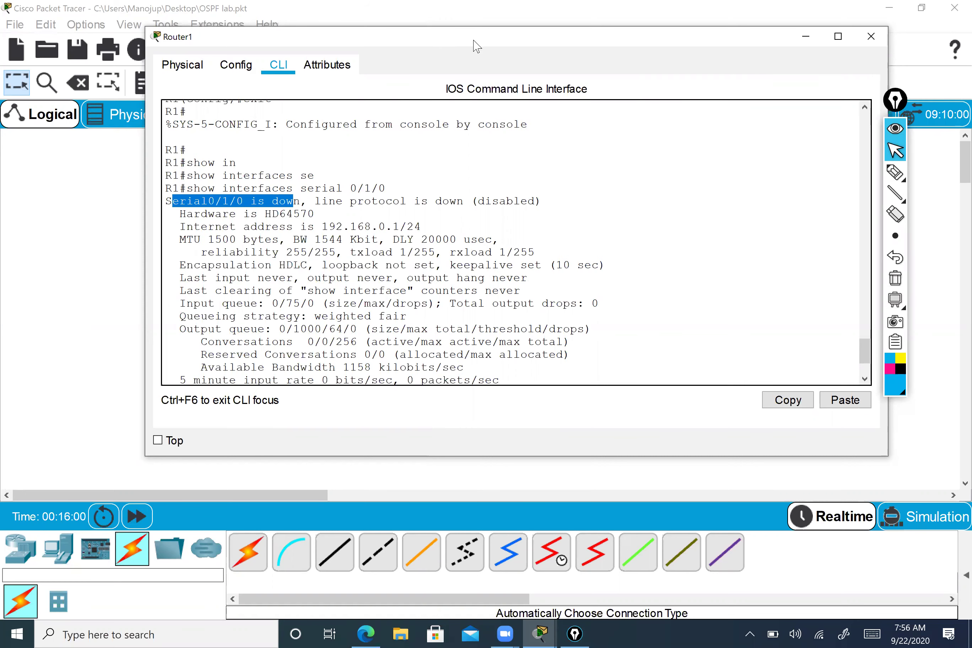
drag(456, 42, 597, 47)
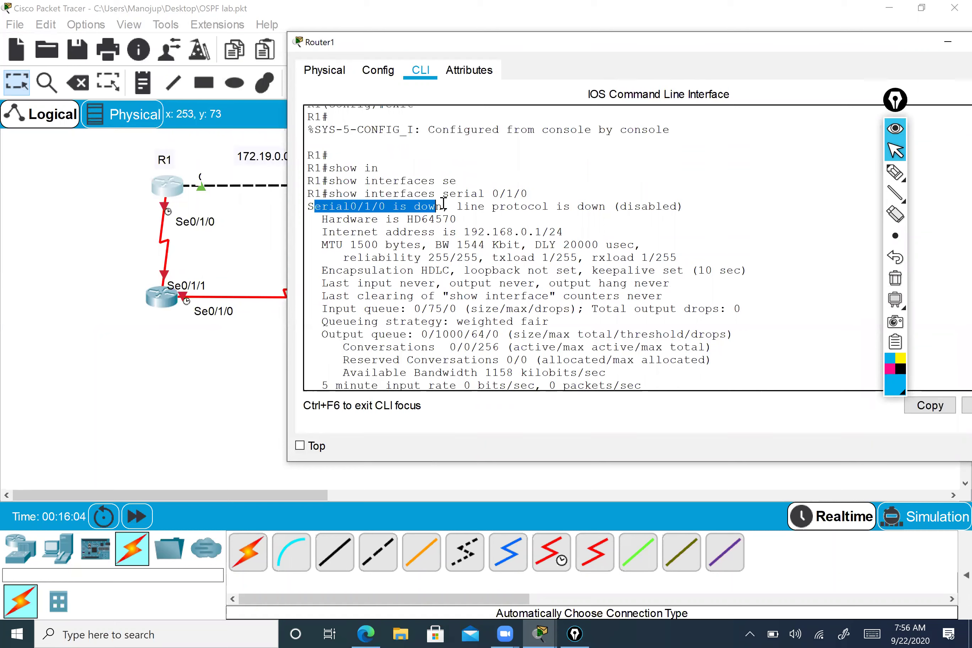
click(309, 208)
drag(309, 208, 439, 206)
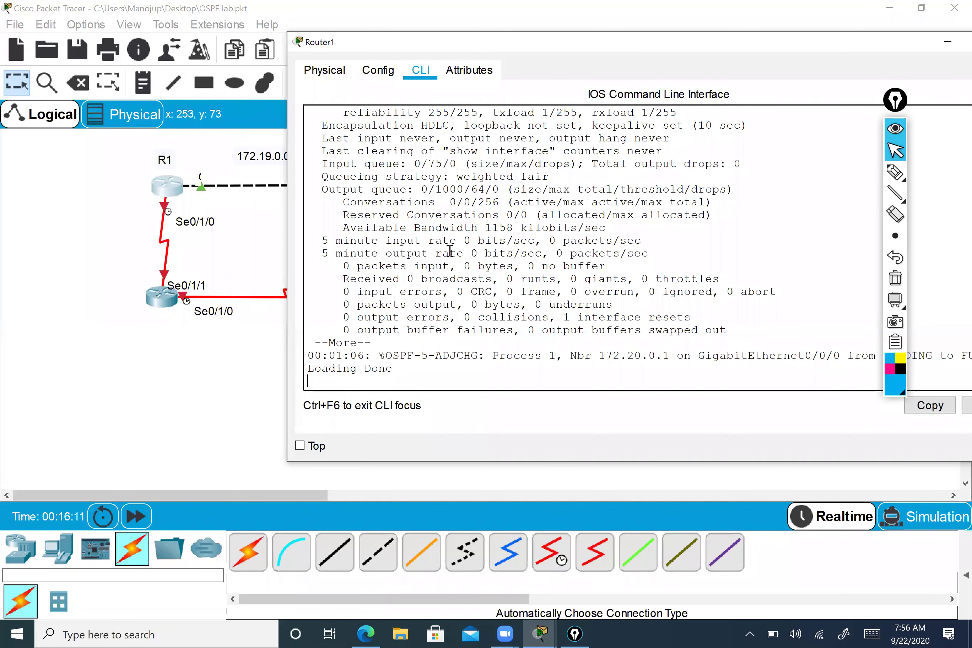
key(Return)
key(Return)
key(Return)
key(Return)
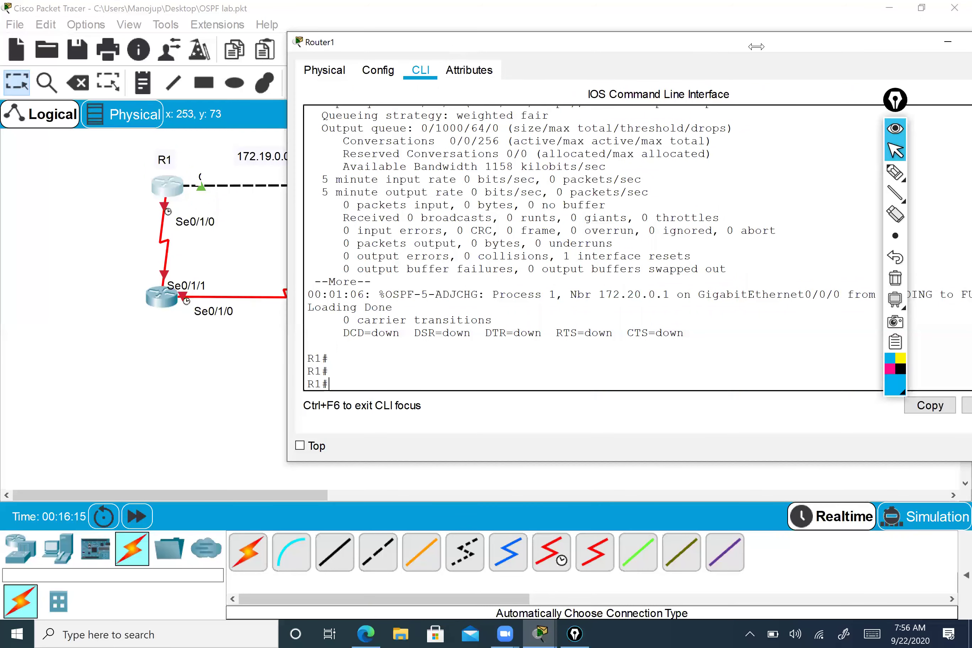
- Close Router1's console and reopen the lower-left router's CLI
drag(756, 47, 482, 42)
click(738, 37)
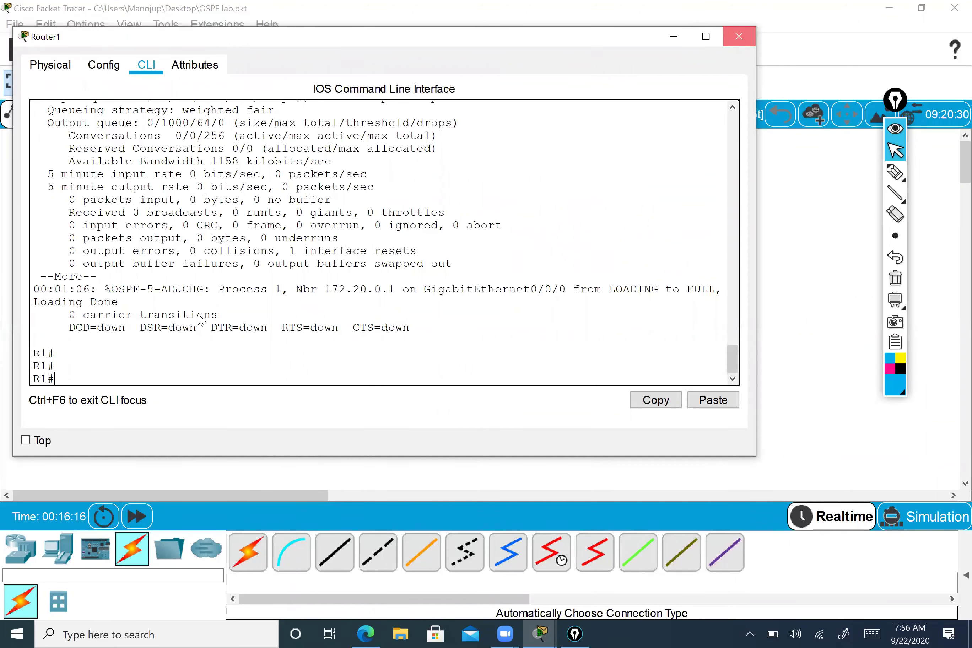
click(168, 304)
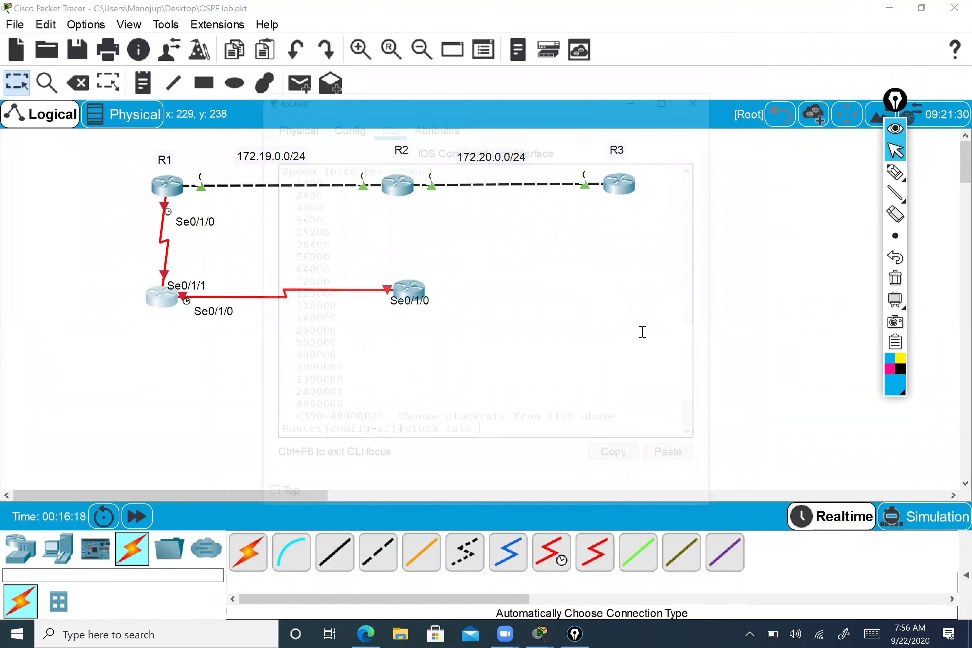
- Discard the unfinished clock rate command and leave interface configuration mode
key(BackSpace)
key(BackSpace)
key(BackSpace)
key(BackSpace)
key(BackSpace)
key(BackSpace)
key(BackSpace)
key(BackSpace)
key(BackSpace)
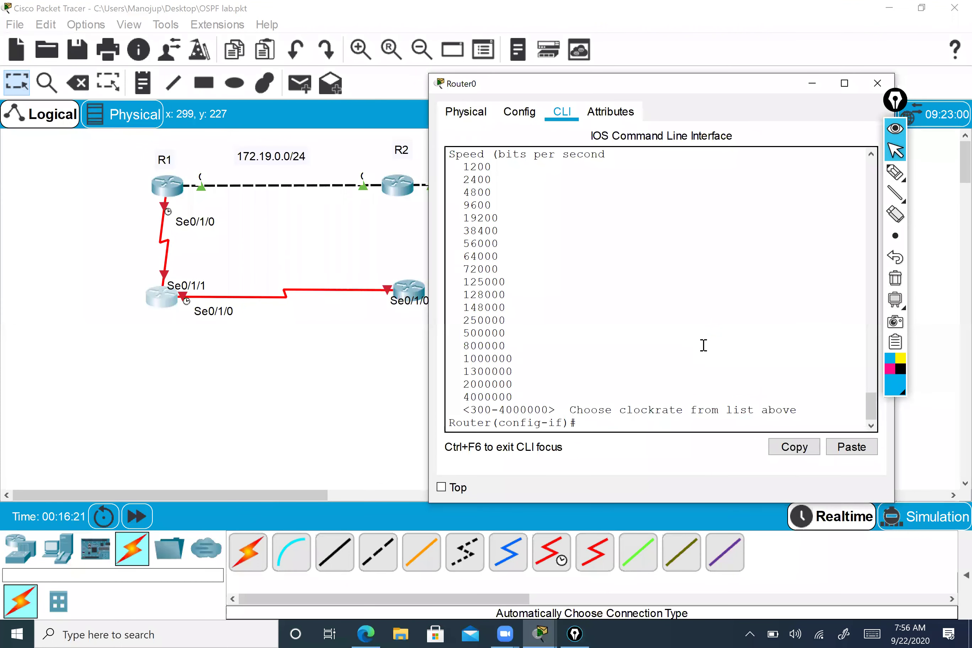
text(exut)
key(Return)
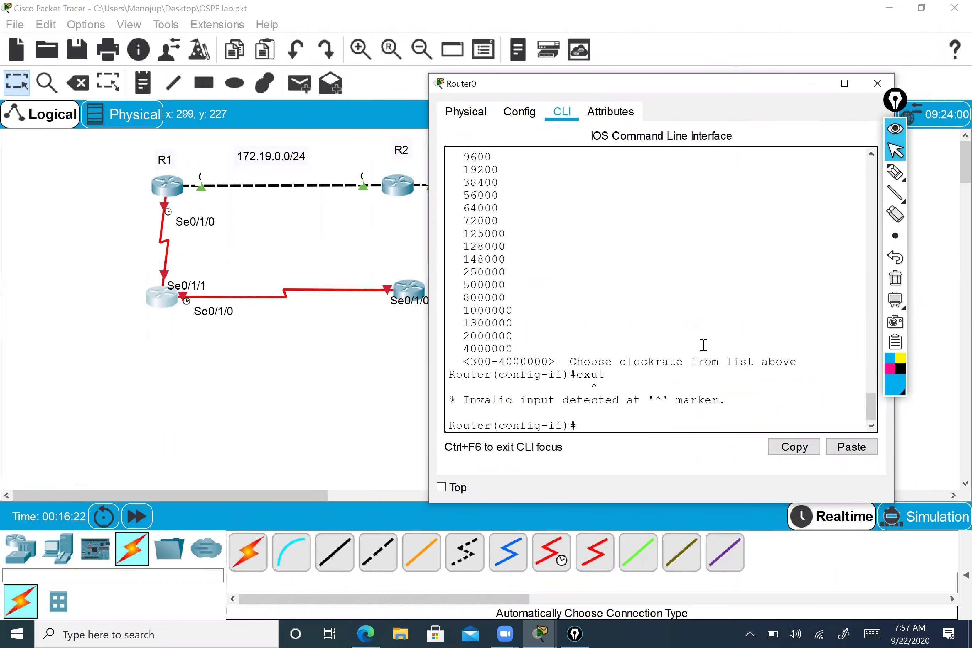
key(Return)
text(exit)
key(Return)
key(Return)
key(Return)
- Assign Router0's Serial0/1/1 address 192.168.0.2 255.255.255.0 and bring it up with no shutdown
text(interface s)
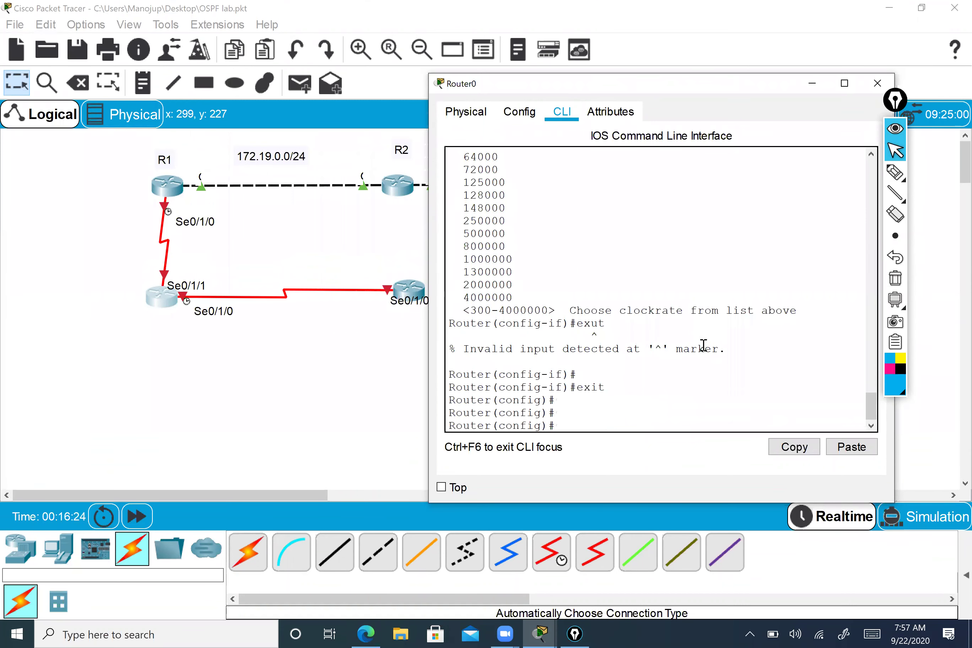
key(Tab)
text(se)
key(Tab)
text(0/1/1)
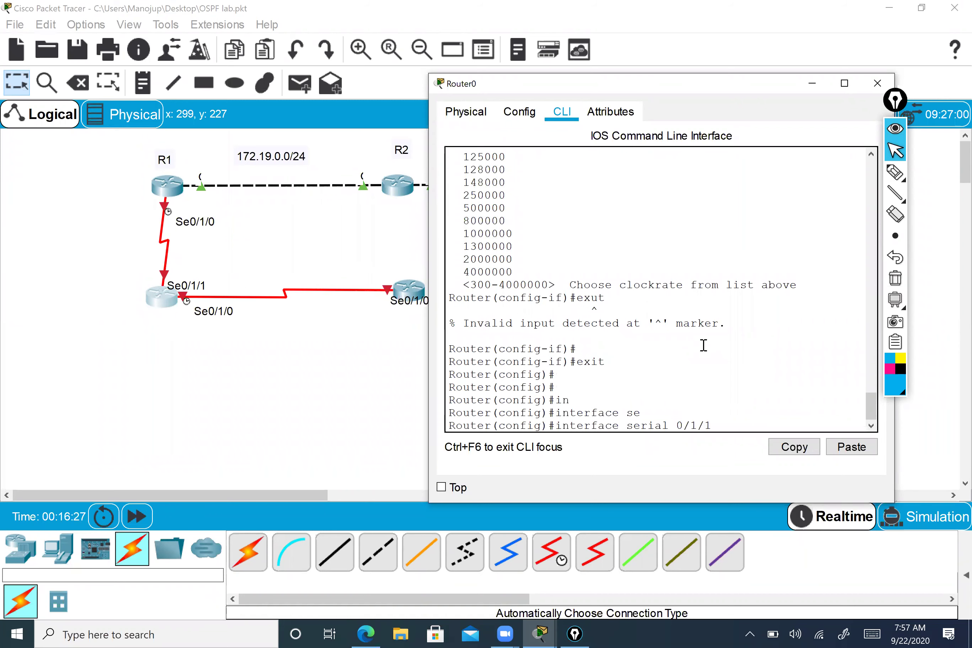
key(Return)
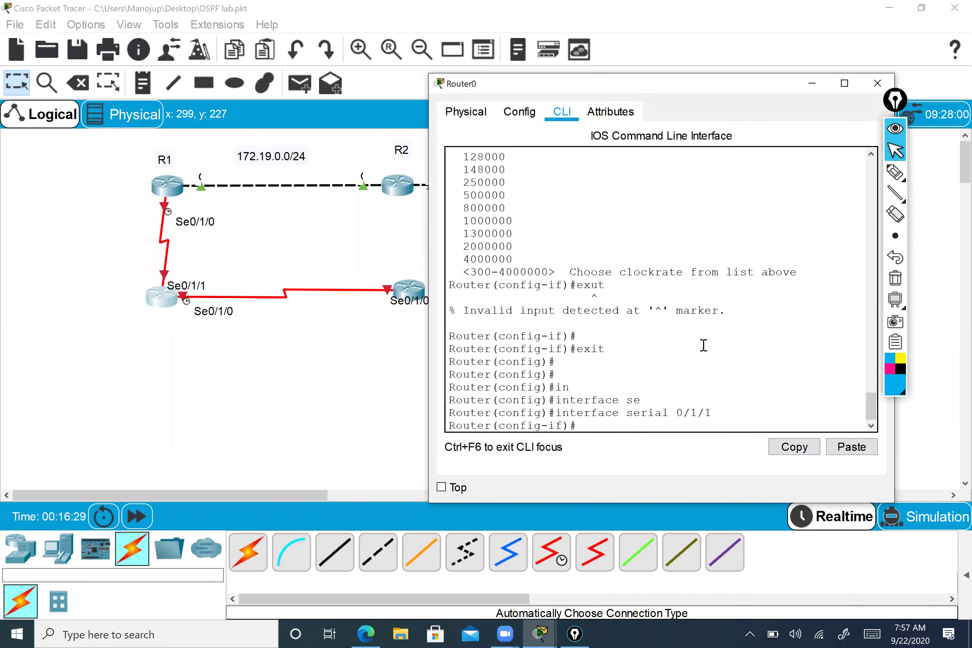
text(ip a)
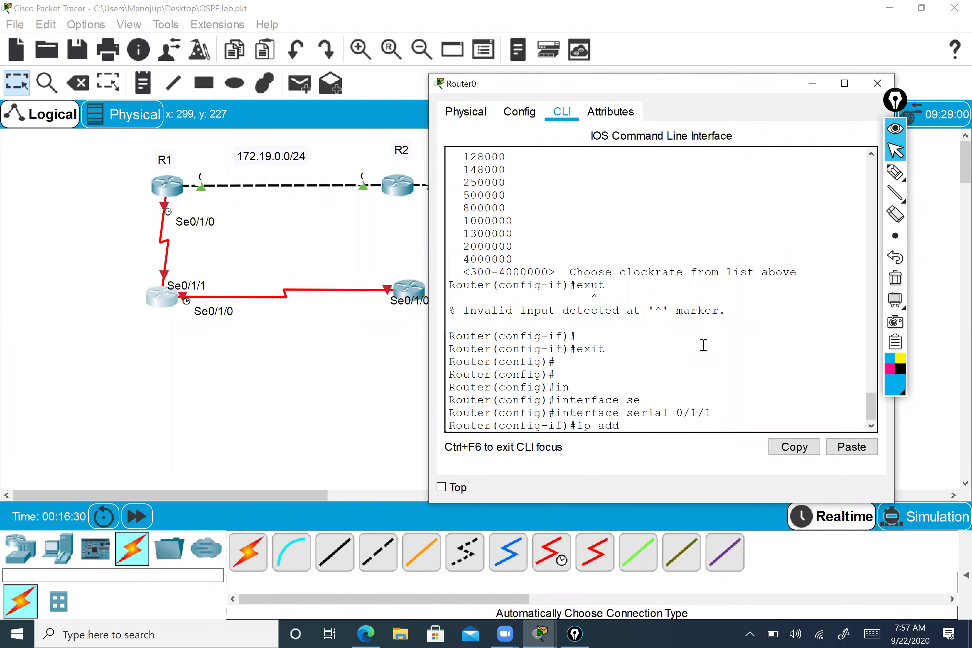
text(dd)
key(Tab)
text(19)
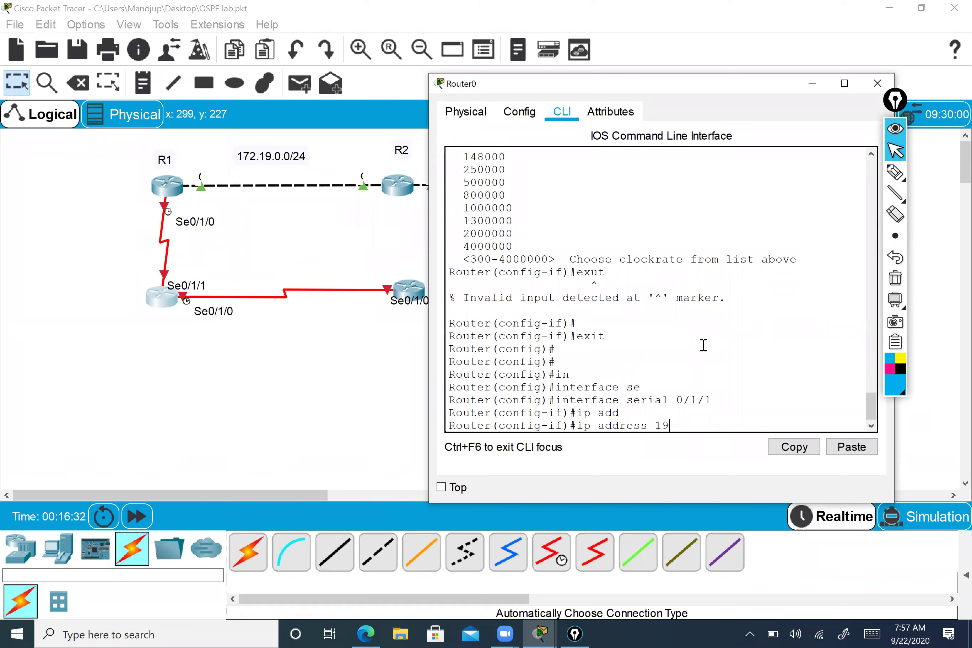
text(2.168.0.2 255.255.255.0)
key(Return)
key(Return)
key(Return)
text(no sh)
key(Return)
- End configuration mode and enter a ping to 192.168.0.1
key(Return)
text(end)
key(Return)
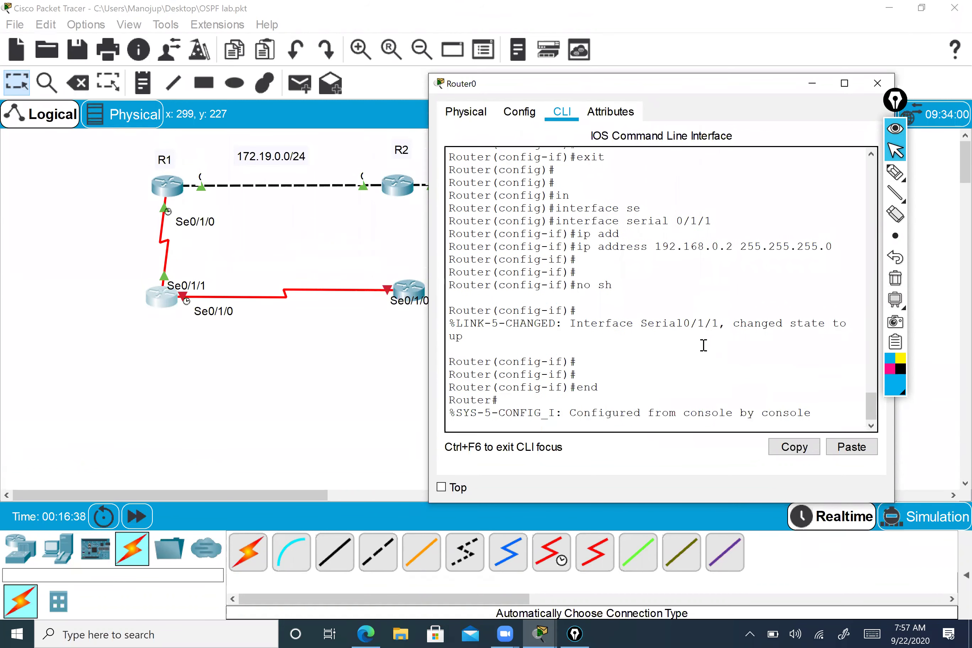
key(Return)
key(Return)
text(sho)
key(BackSpace)
key(BackSpace)
key(BackSpace)
text(ping 192.168.0)
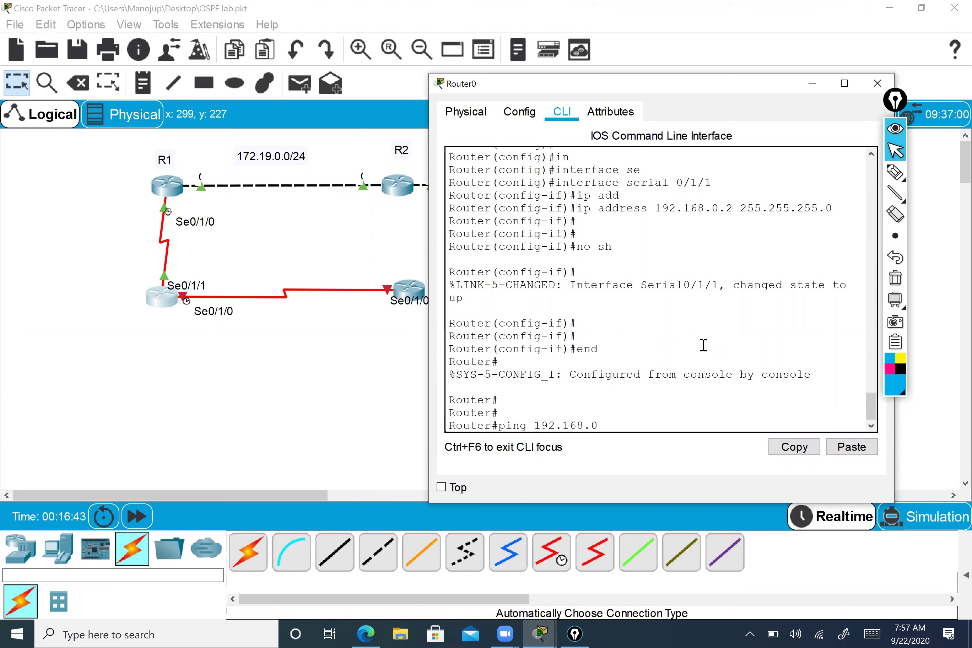
text(.1)
- Ping 192.168.0.1 and display Serial0/1/1 status with show int s0/1/1
key(Return)
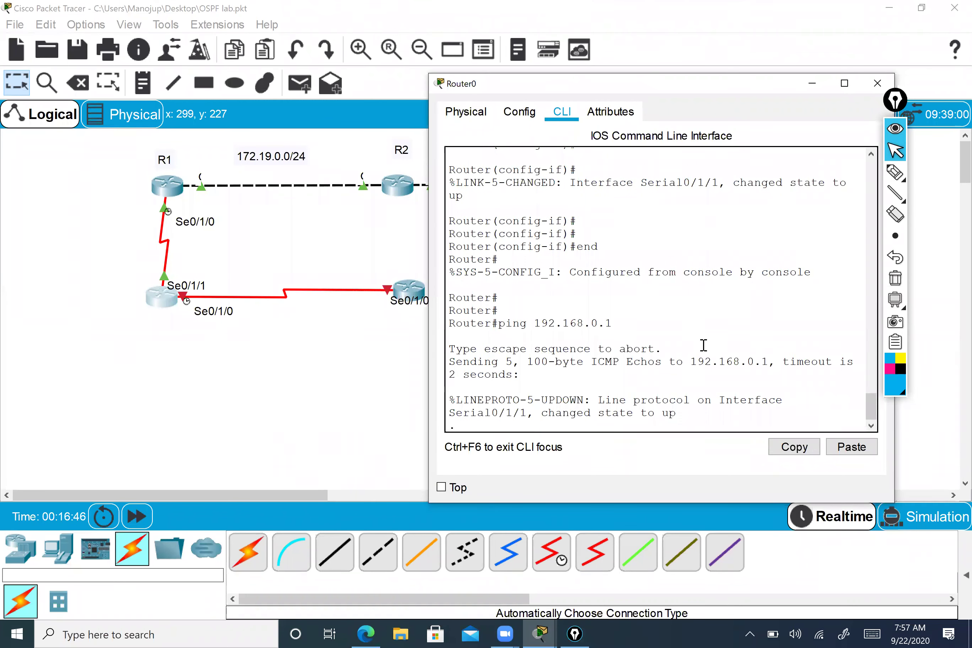
text(show)
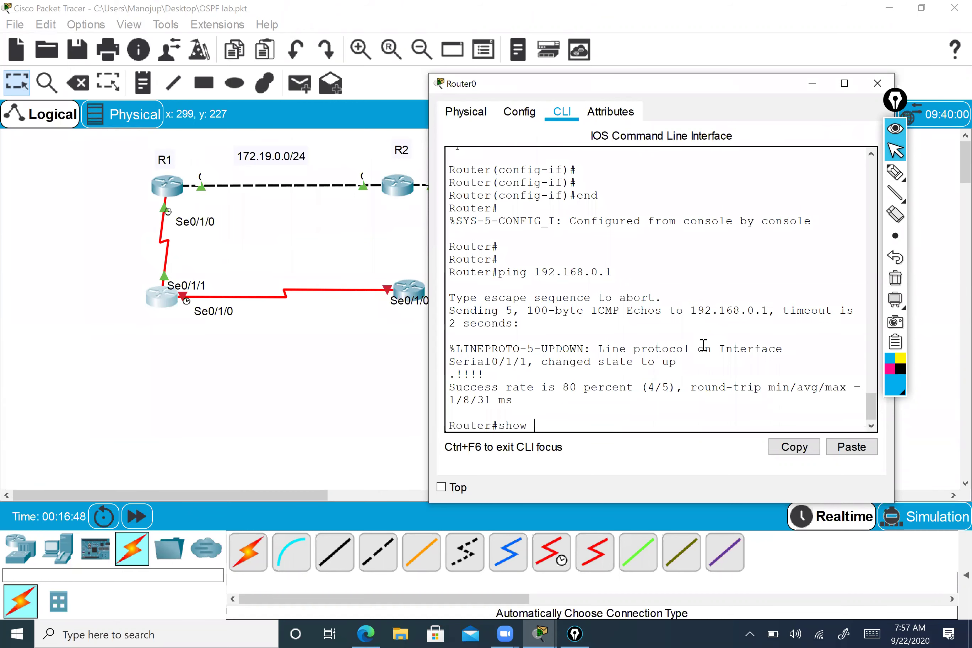
text( int s0/1/1)
key(Return)
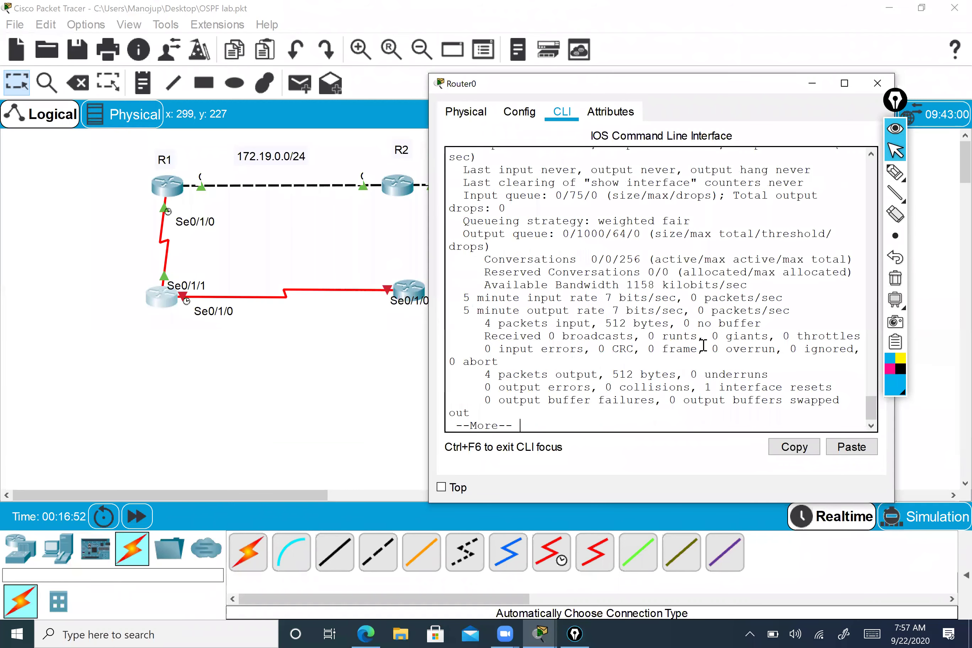
scroll(669, 313, up, 4)
scroll(467, 217, up, 1)
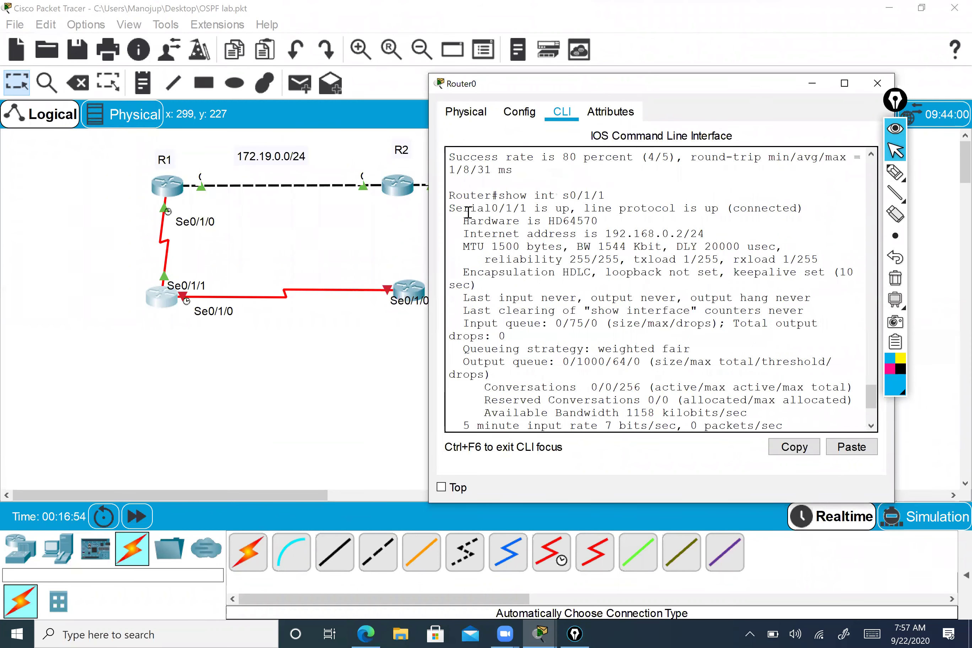
- Highlight the 192.168.0.2/24 Internet address line and move Router0's console to reveal R2
drag(461, 209, 783, 209)
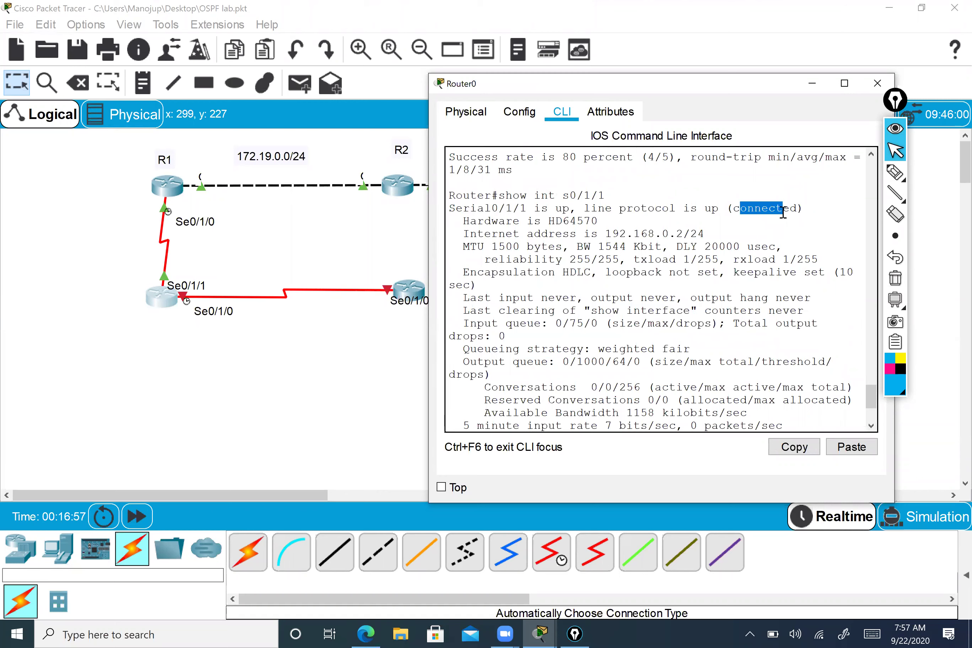
click(476, 231)
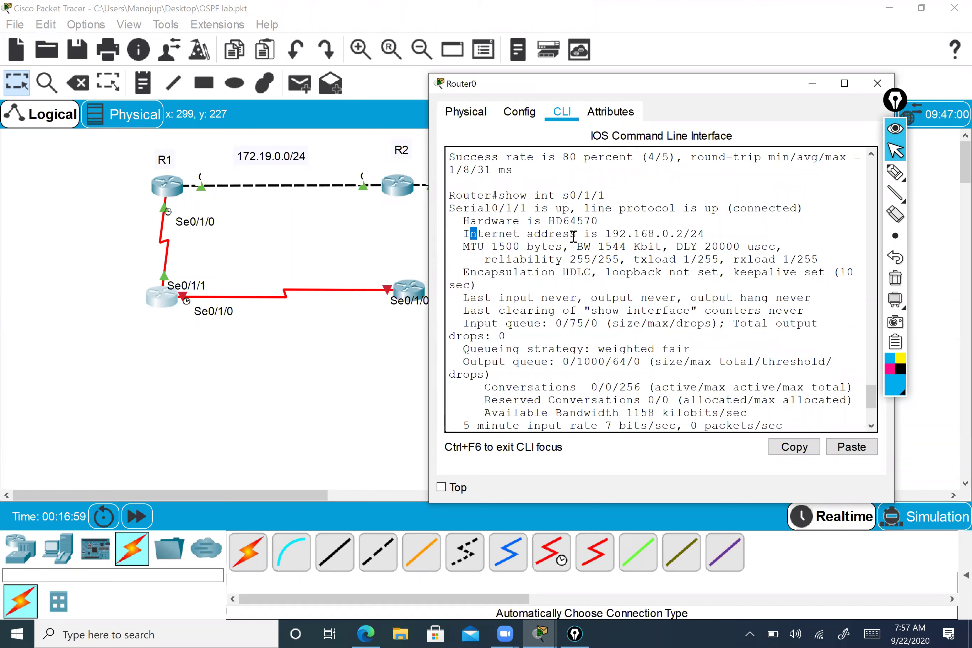
click(698, 233)
drag(705, 233, 631, 222)
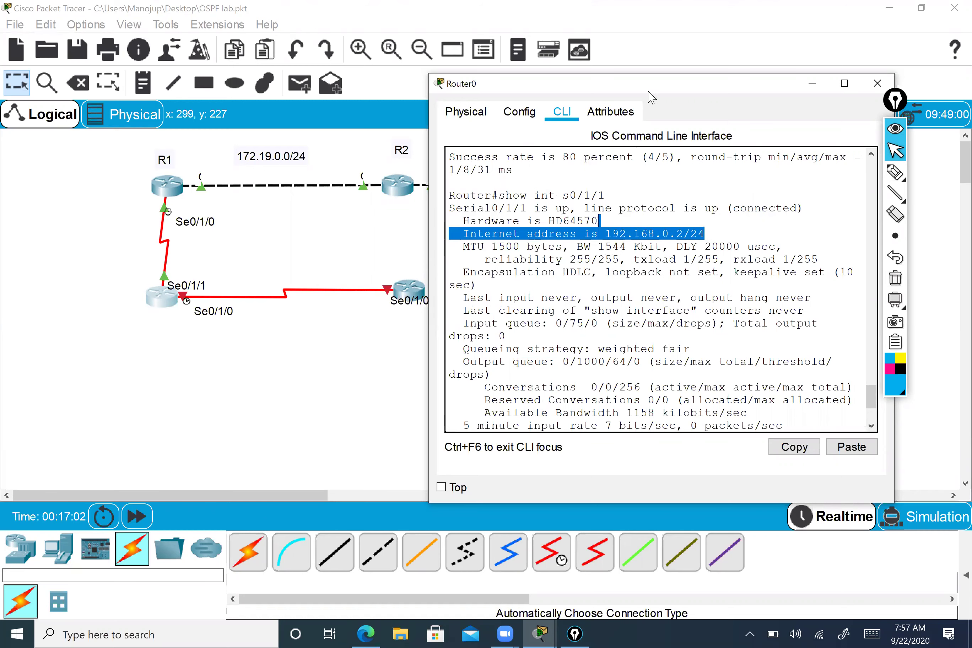
drag(638, 89, 475, 67)
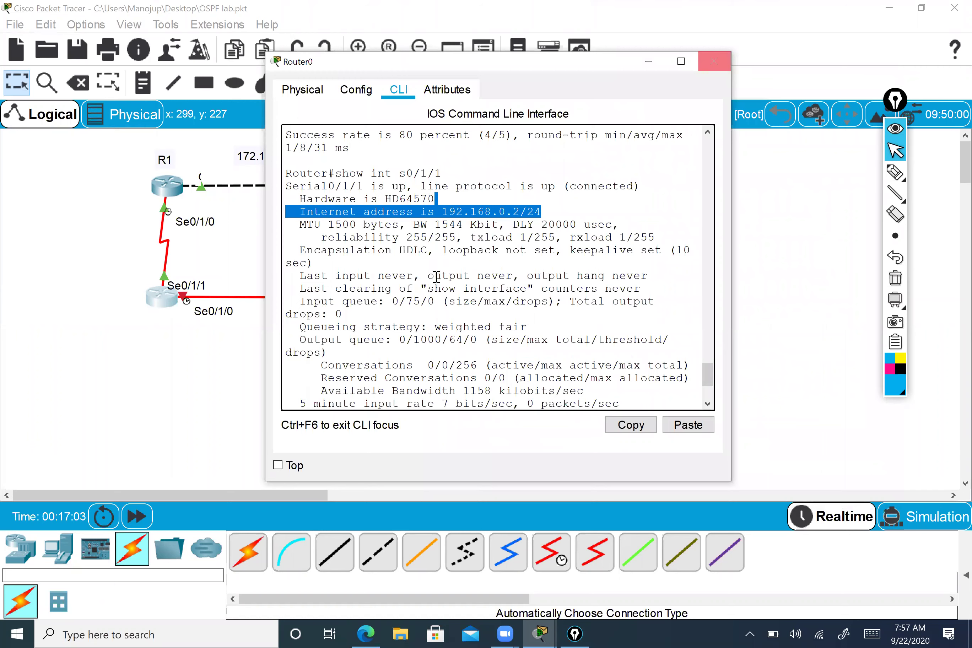
scroll(436, 364, down, 3)
key(space)
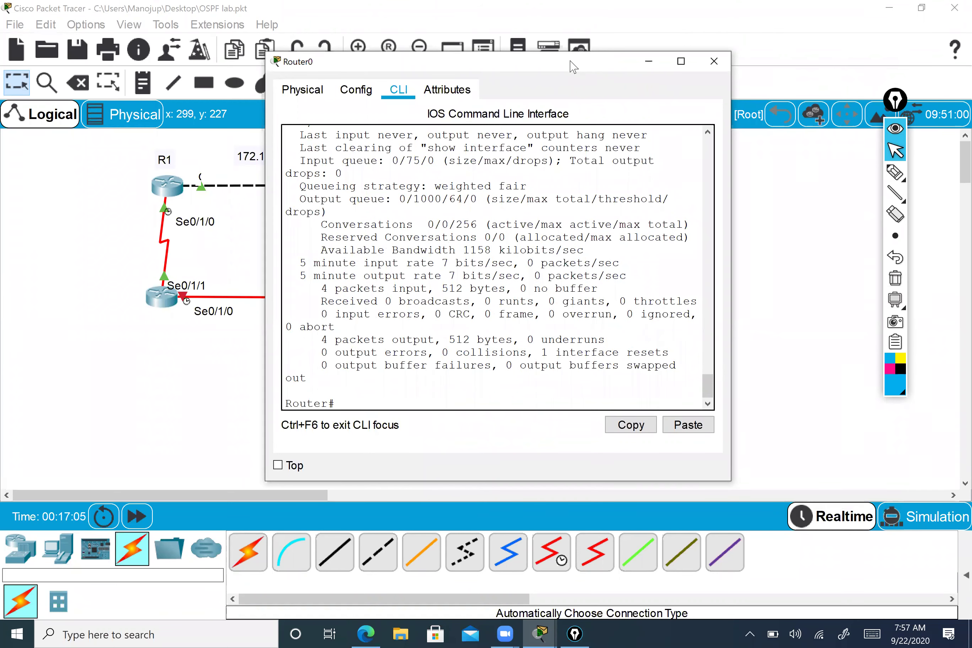
drag(573, 66, 754, 63)
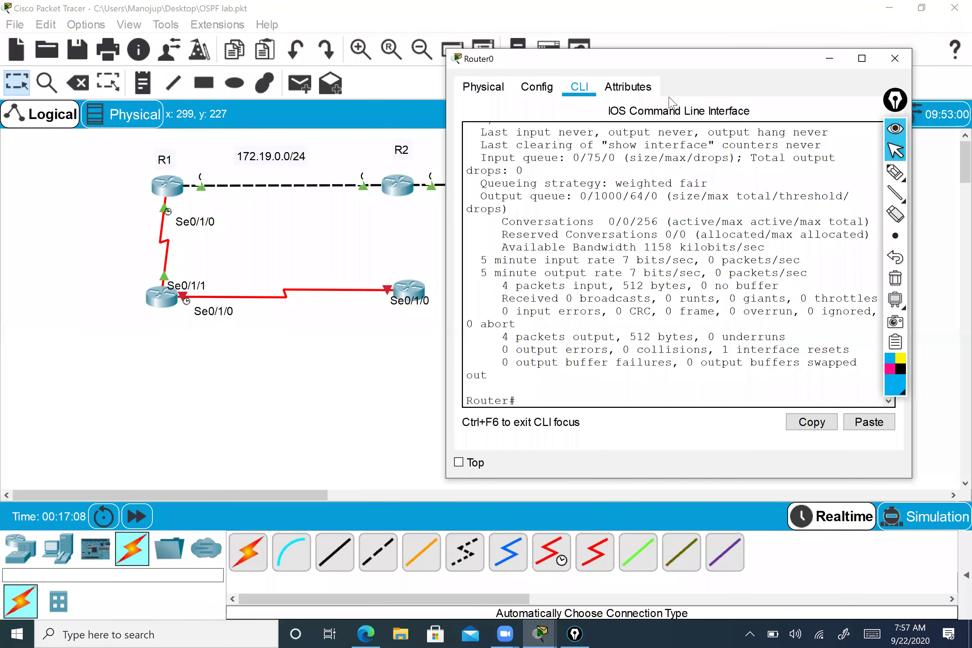
- Add notes labelling the lower-left router R4 and the lower-right router R5
click(142, 83)
click(162, 336)
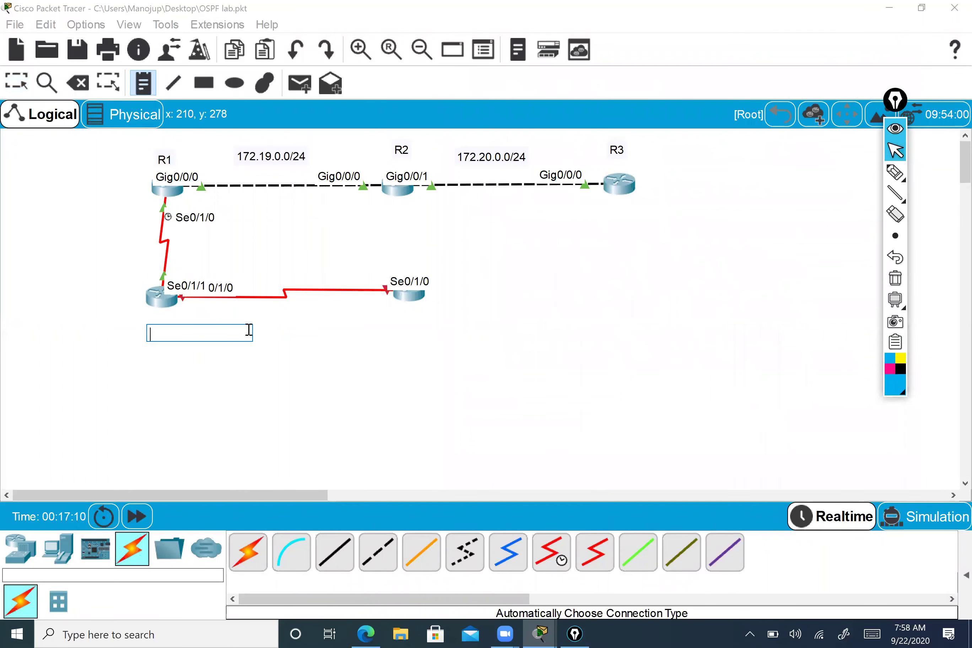
text(4)
key(BackSpace)
text(R4)
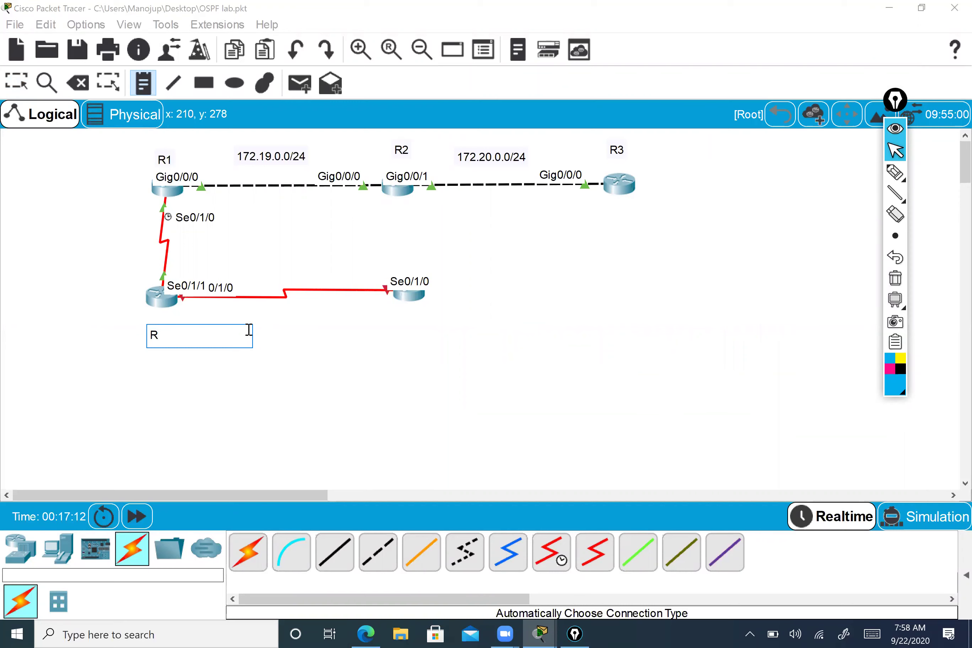
click(341, 348)
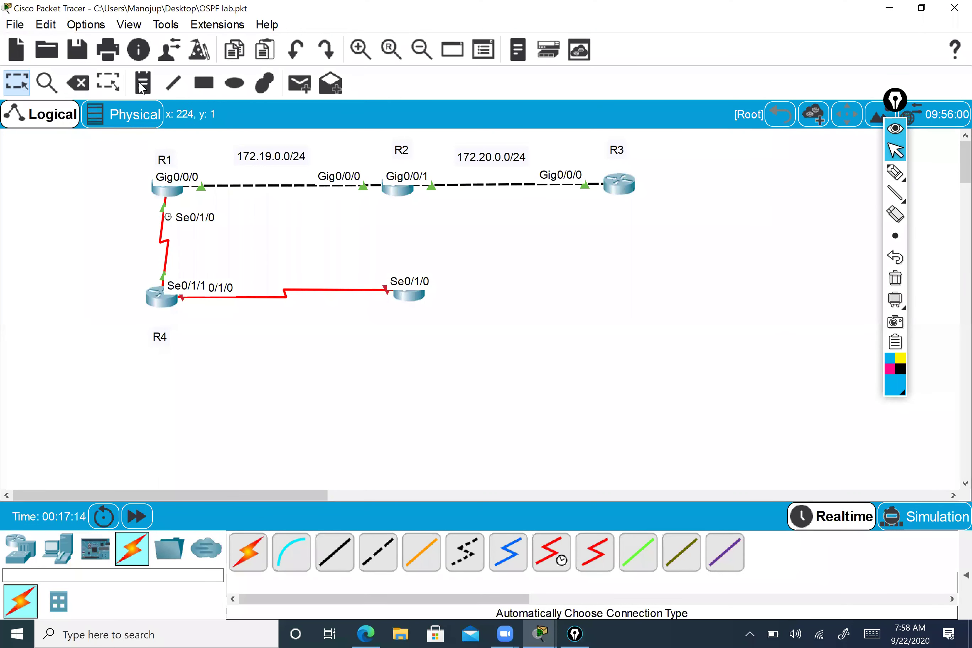
click(399, 331)
text(R)
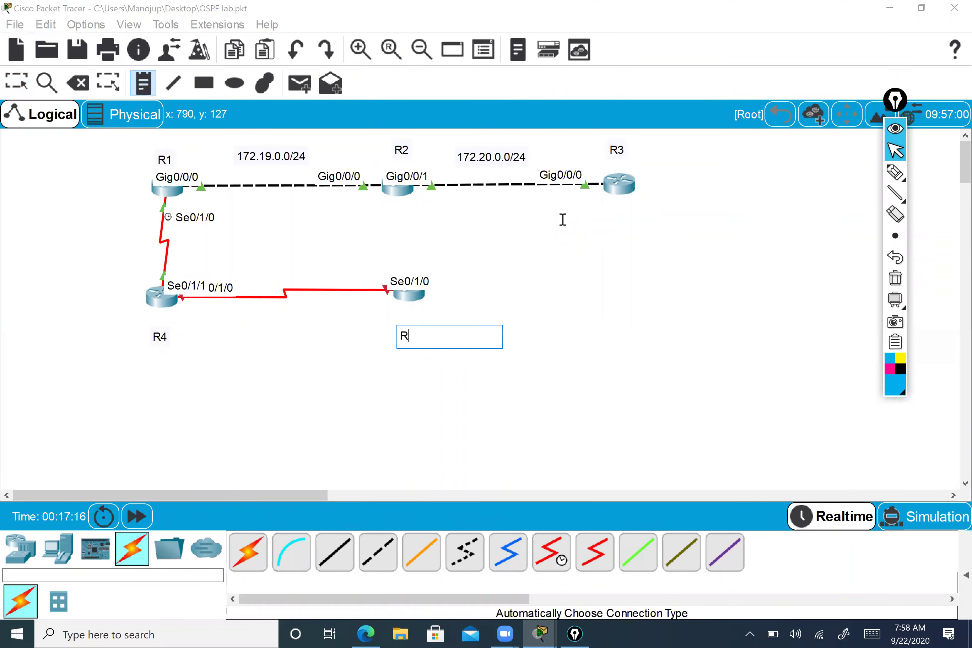
text(5)
click(562, 242)
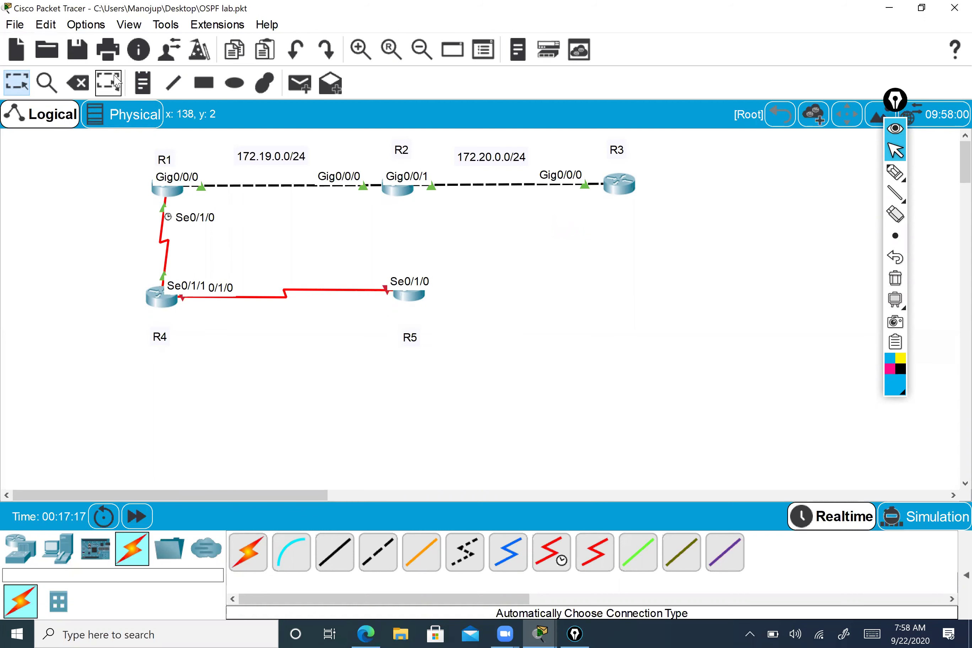
- Add subnet notes 192.168.0.0/24 beside the R1–R4 link and 192.168.1.0/24 below R4–R5
click(141, 89)
click(65, 224)
text(1)
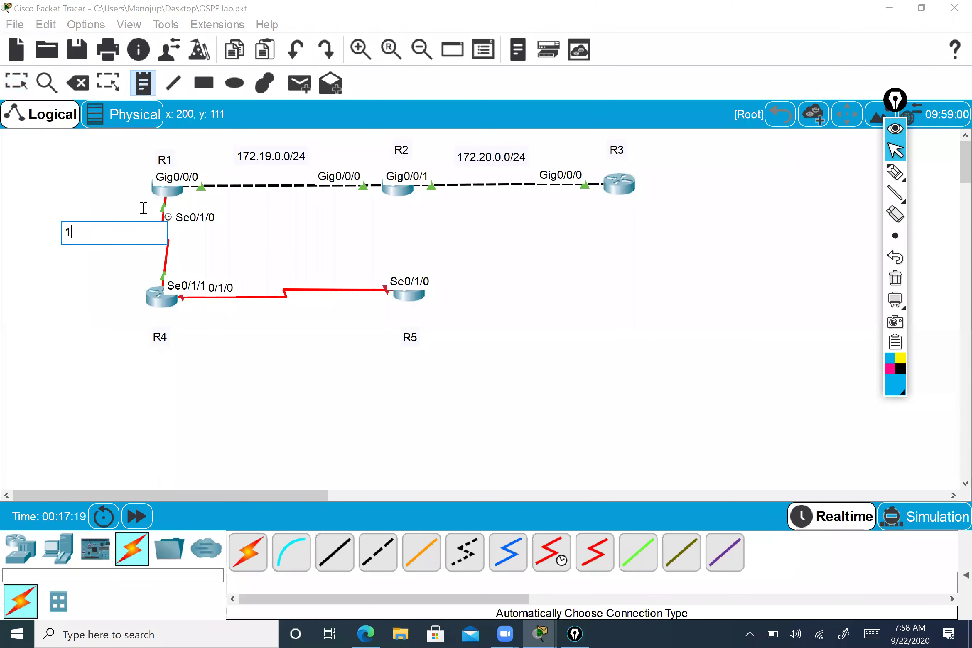
text(92.168.0.0/24)
key(Escape)
drag(101, 237, 93, 238)
click(142, 82)
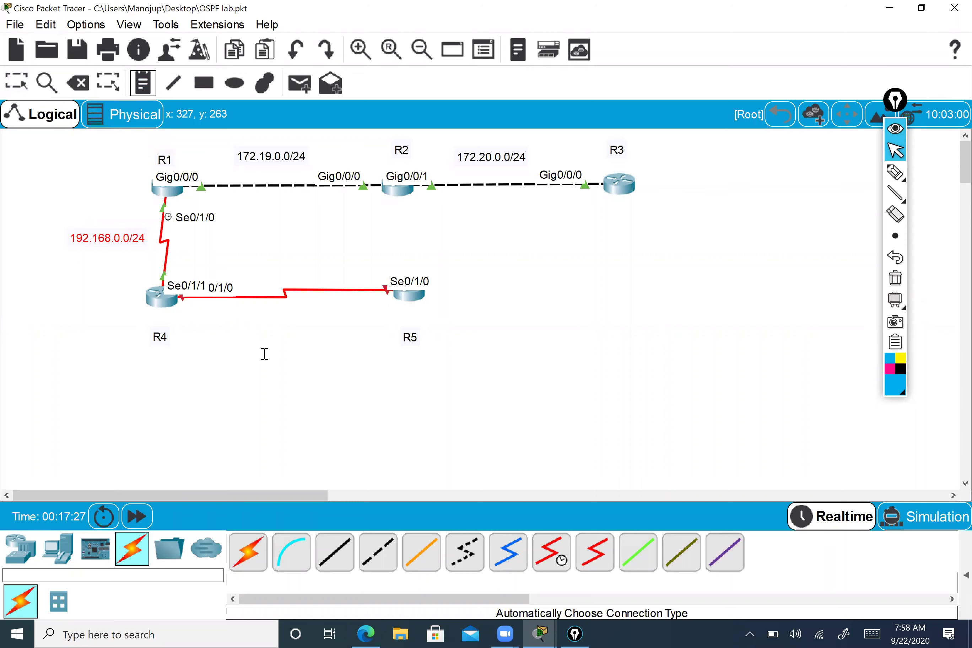
click(241, 326)
text(1)
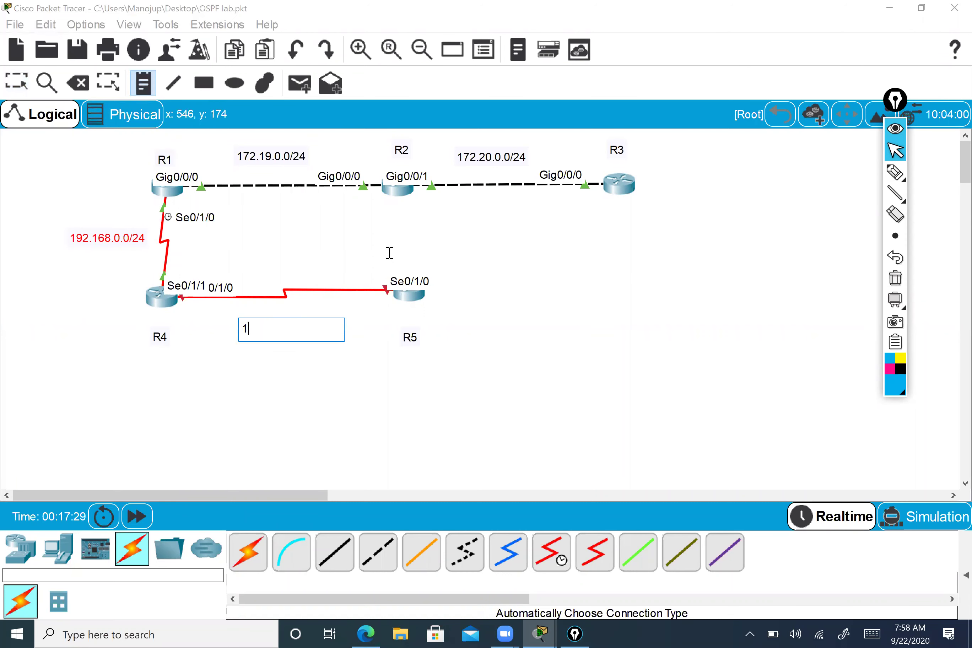
text(92.168.1.0/24)
key(Escape)
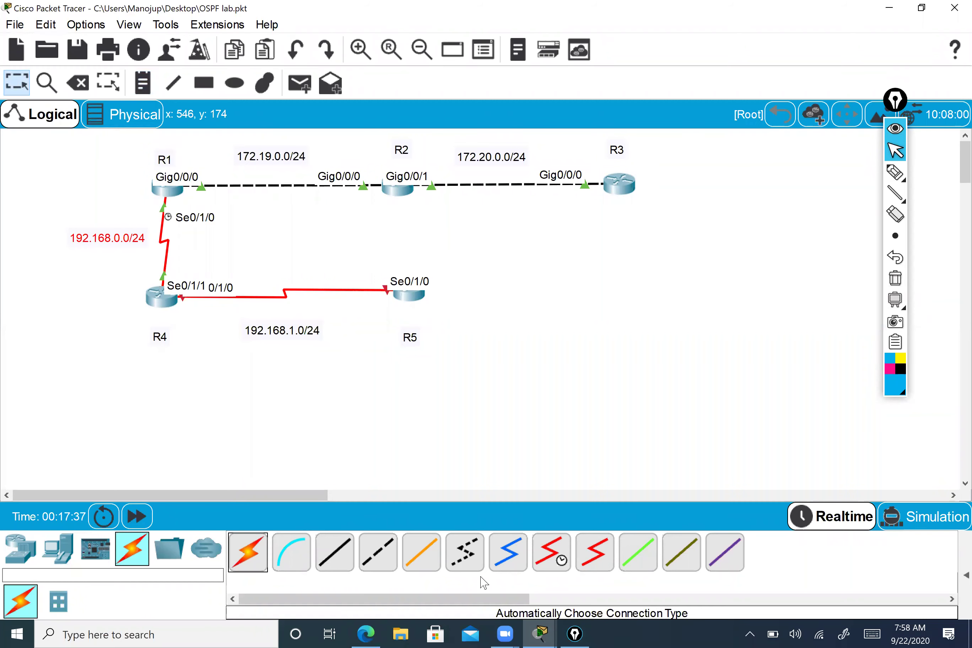
click(297, 330)
- Open the lower-left router's console, enter configuration mode, then end back to privileged mode
click(161, 298)
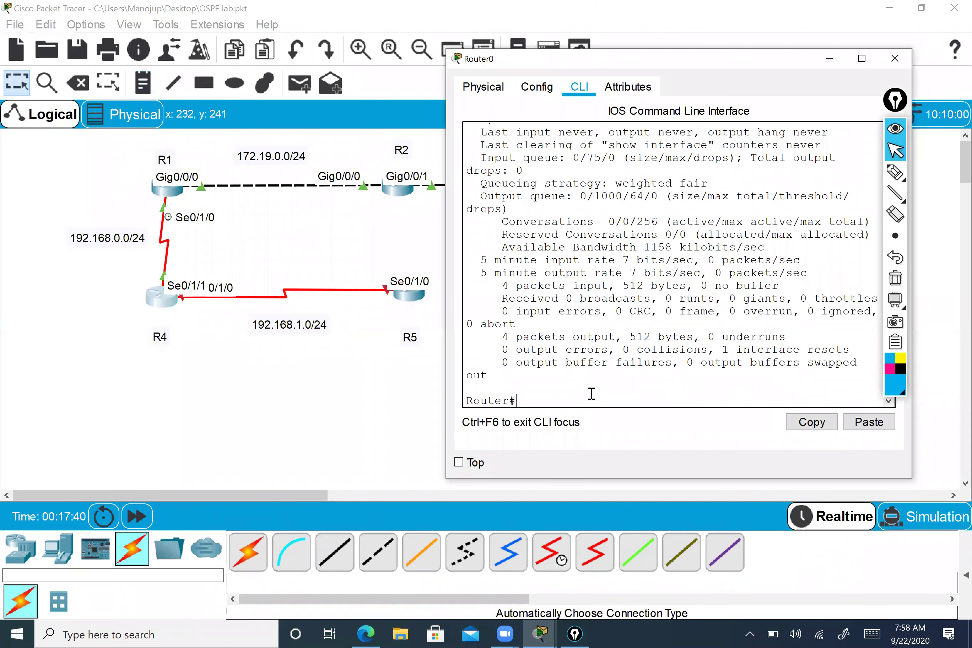
text(conf t)
key(Return)
text(int)
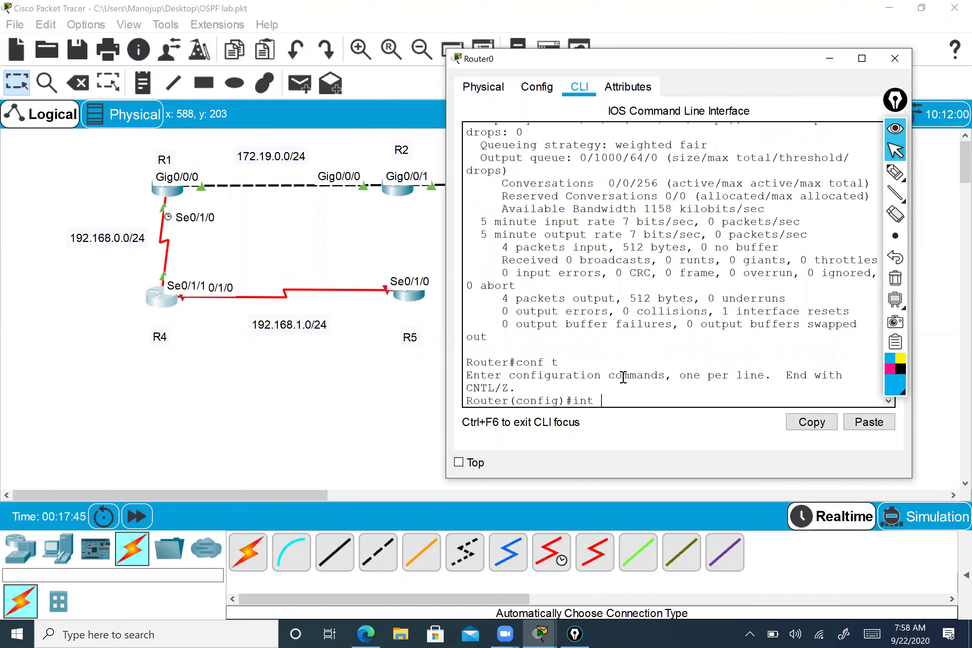
key(BackSpace)
key(BackSpace)
key(BackSpace)
text(end)
key(Return)
- Run show int serial 0/1/0 on Router0
text(show)
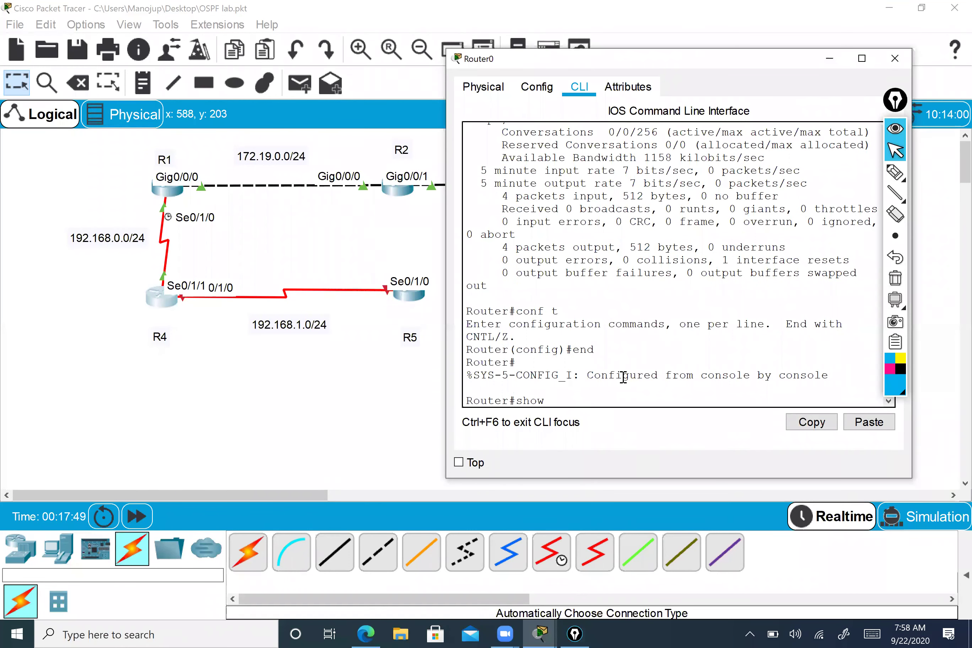
text( int se)
key(Tab)
text(1)
key(BackSpace)
text(0/1/0)
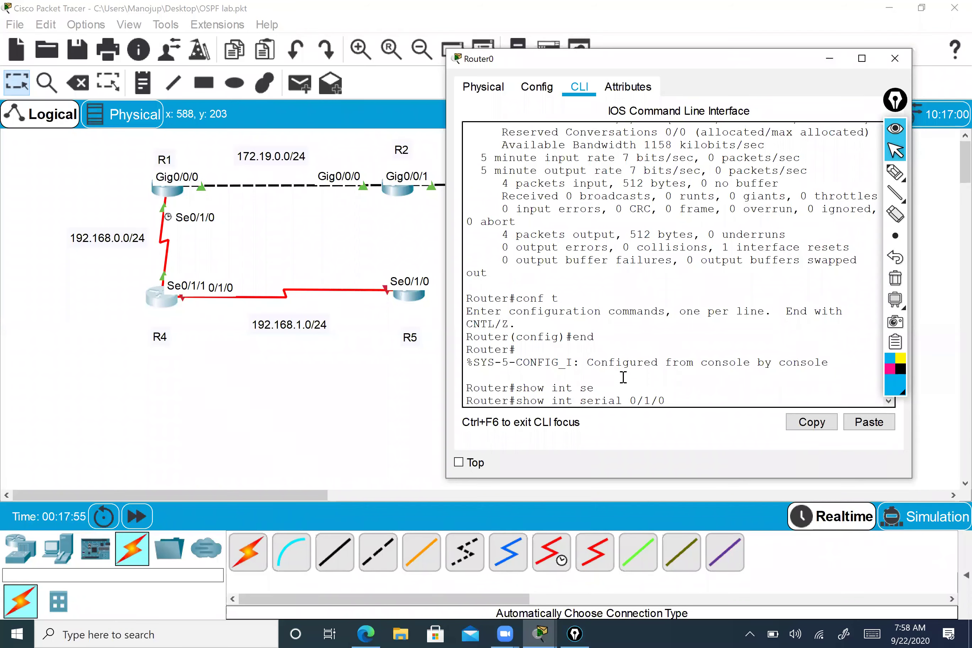
key(Return)
- Highlight the Serial0/1/0 administratively down status line and finish the paged output
scroll(614, 342, up, 5)
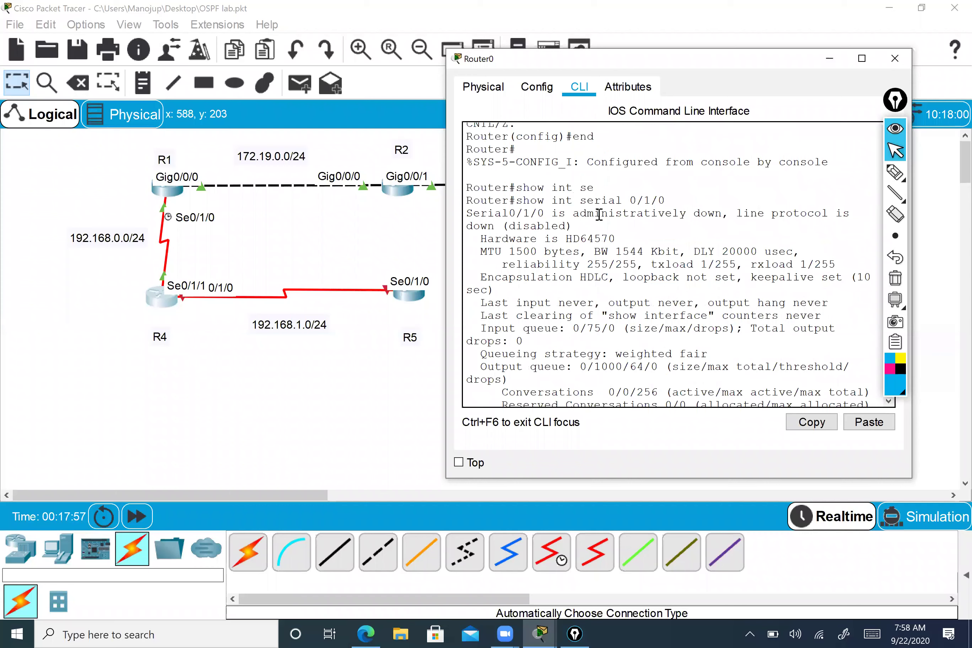
drag(476, 213, 729, 215)
click(721, 214)
triple_click(607, 219)
click(603, 270)
scroll(609, 325, down, 5)
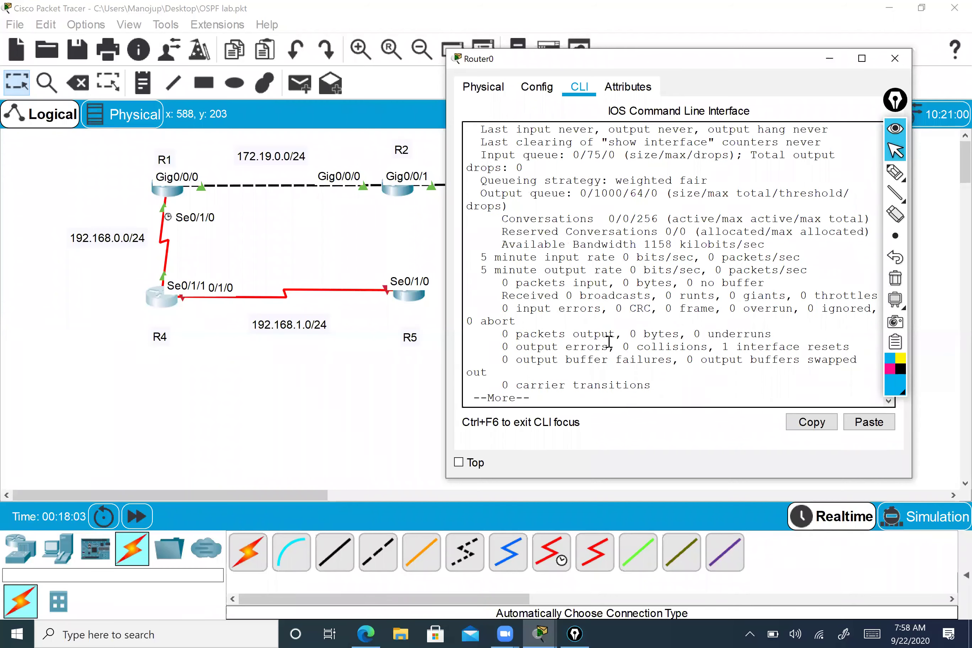
key(space)
- Give Router0's Serial0/1/0 address 192.168.1.1 255.255.255.0 and enable it with no shutdown
text(conf t)
key(Return)
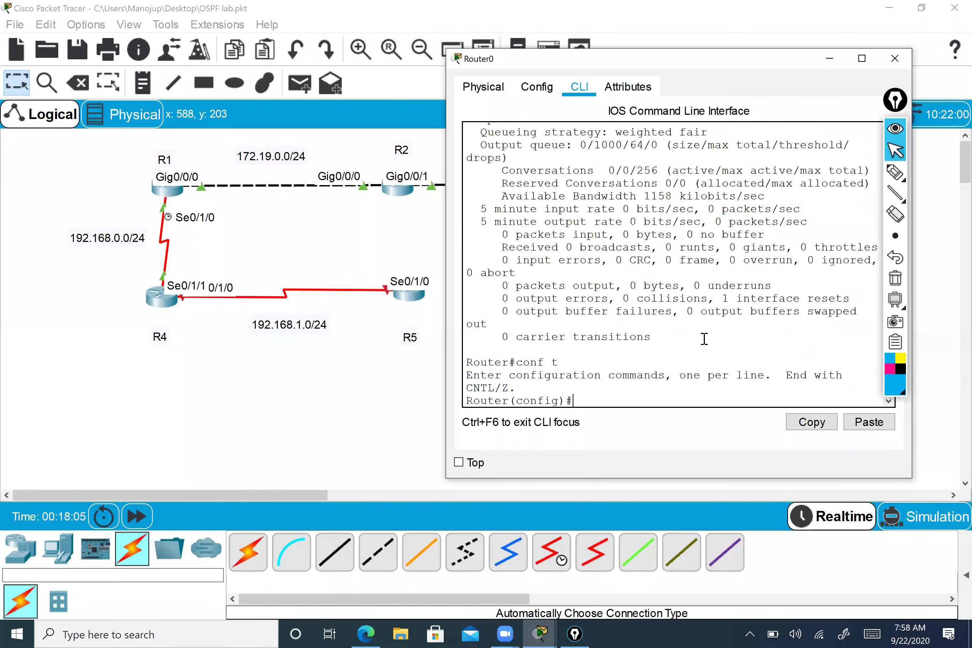
text(in)
key(Tab)
text(se)
key(Tab)
text(0/1/0)
key(Return)
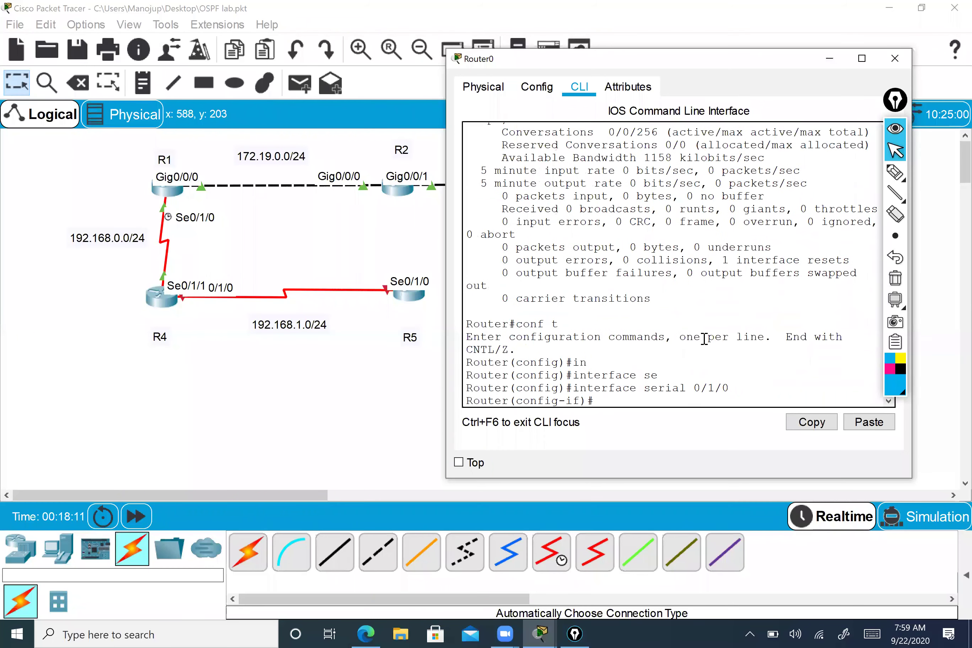
key(Return)
text(ip add)
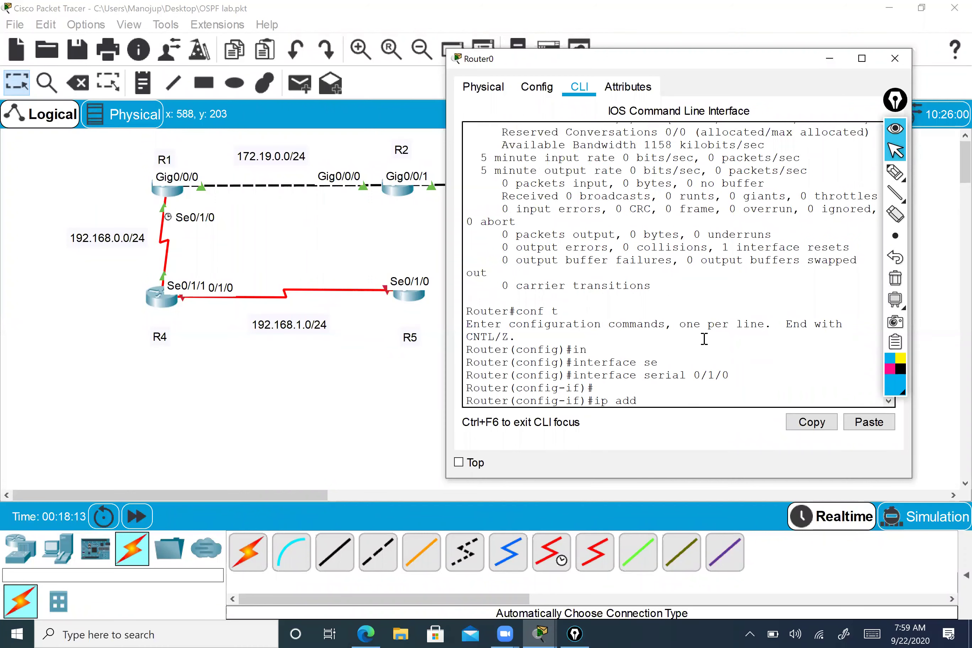
text( 192.168.1.1 255.255.25)
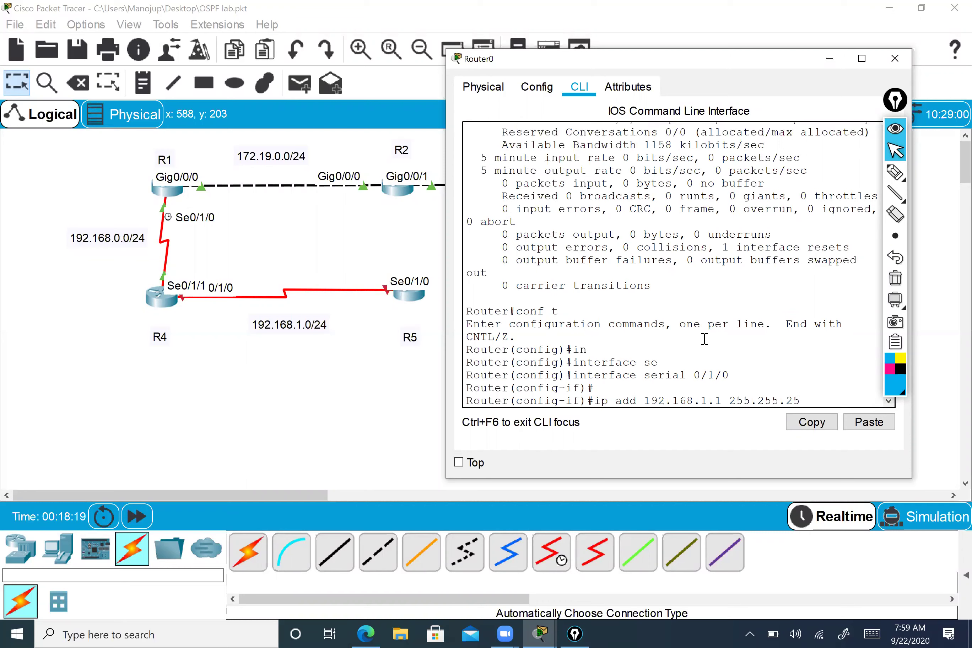
text(5.0)
key(Return)
key(Return)
text(no sh)
key(Return)
- Leave configuration mode and rerun show int serial 0/1/0 from command history
key(Return)
text(end)
key(Return)
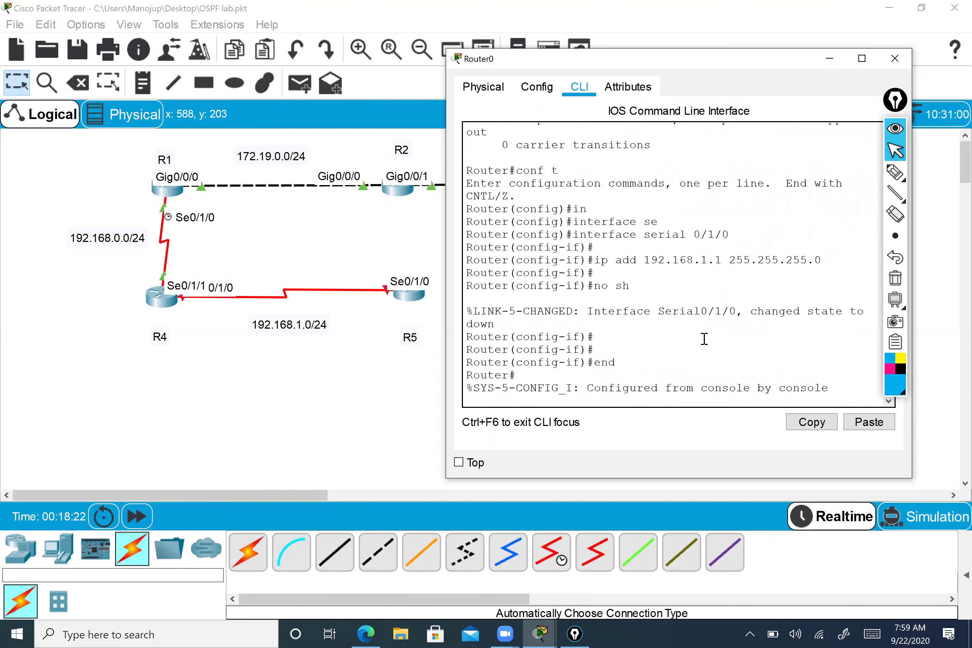
key(Return)
key(Return)
key(Return)
key(Return)
key(Up)
key(Up)
key(Down)
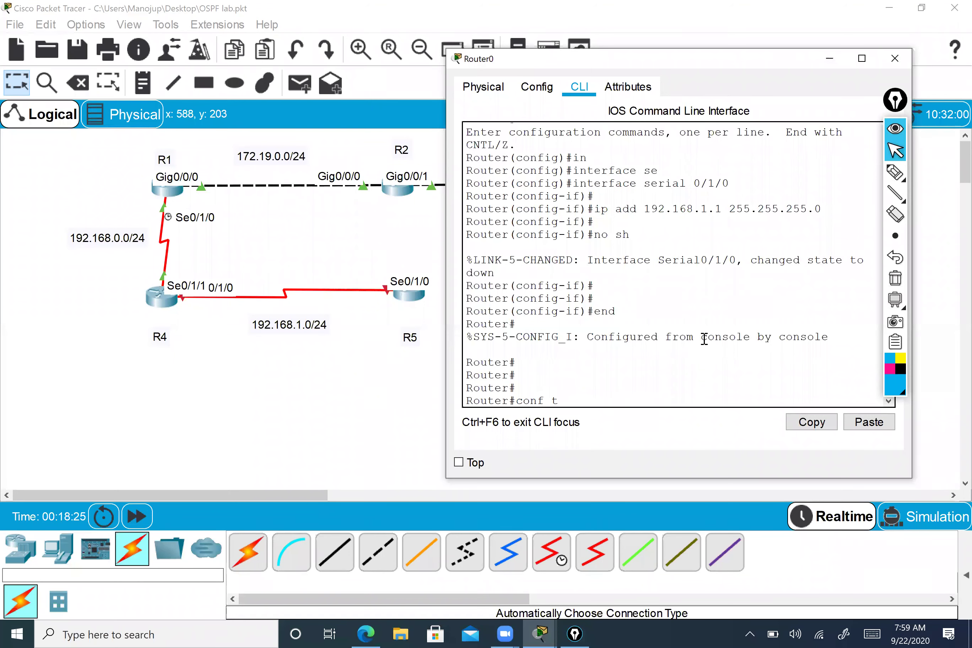
key(Up)
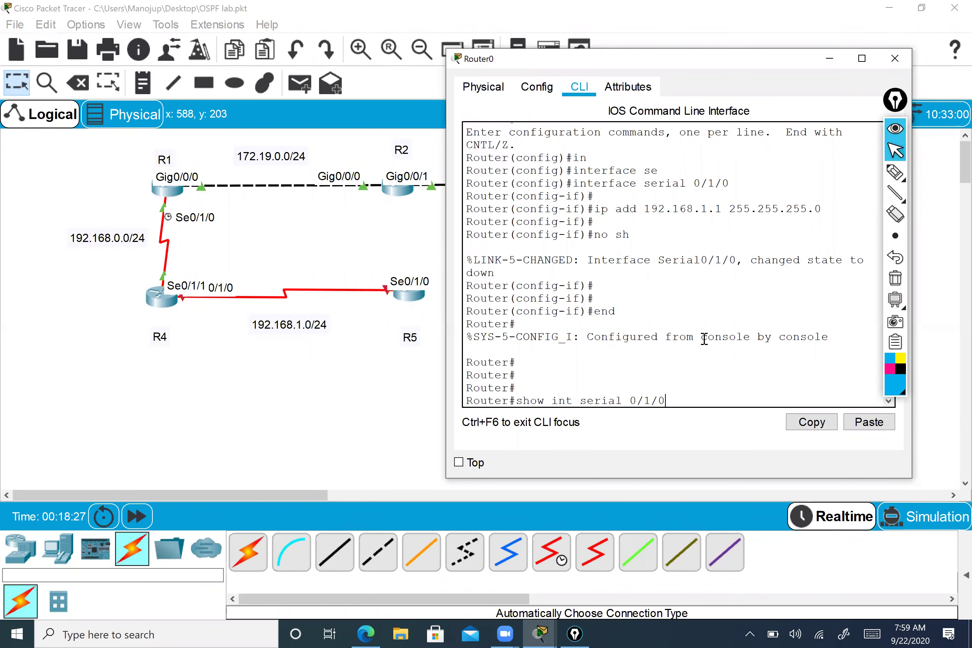
key(Return)
- Highlight that Serial0/1/0 is still down, then close Router0's window
scroll(556, 284, up, 6)
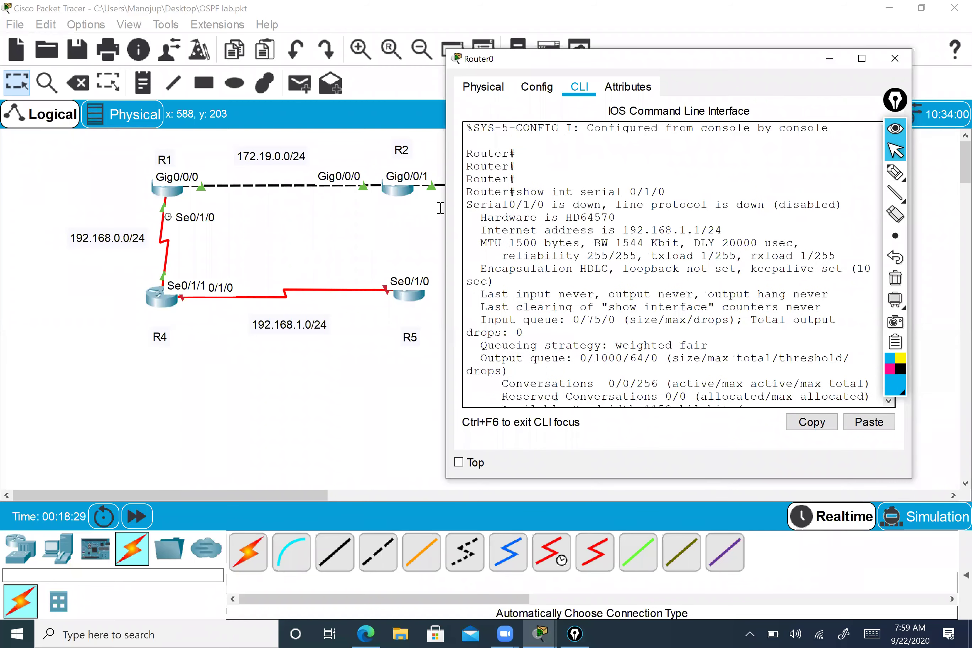
drag(466, 204, 602, 201)
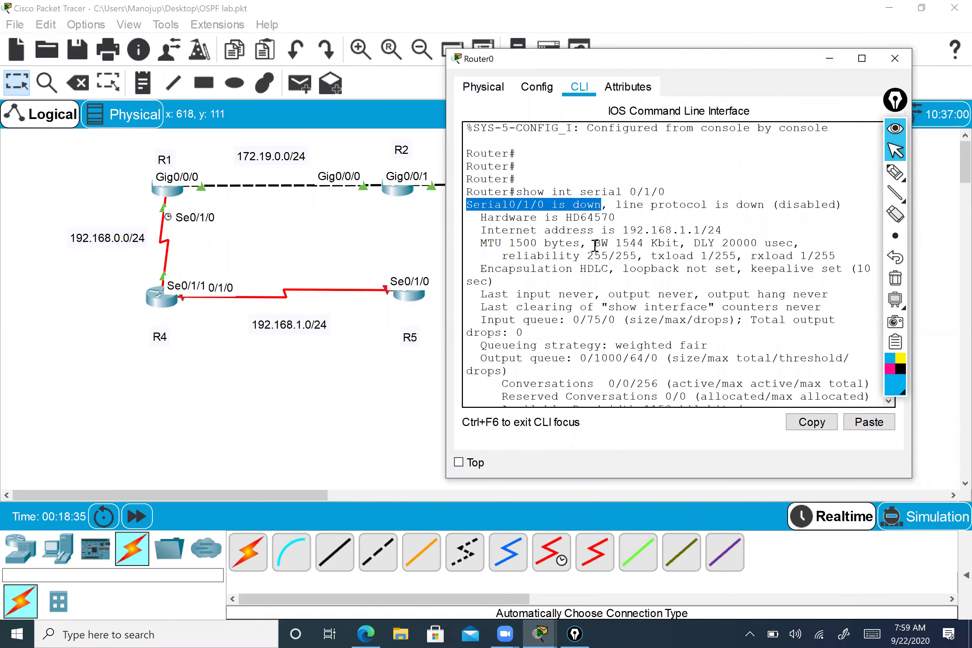
scroll(595, 244, down, 4)
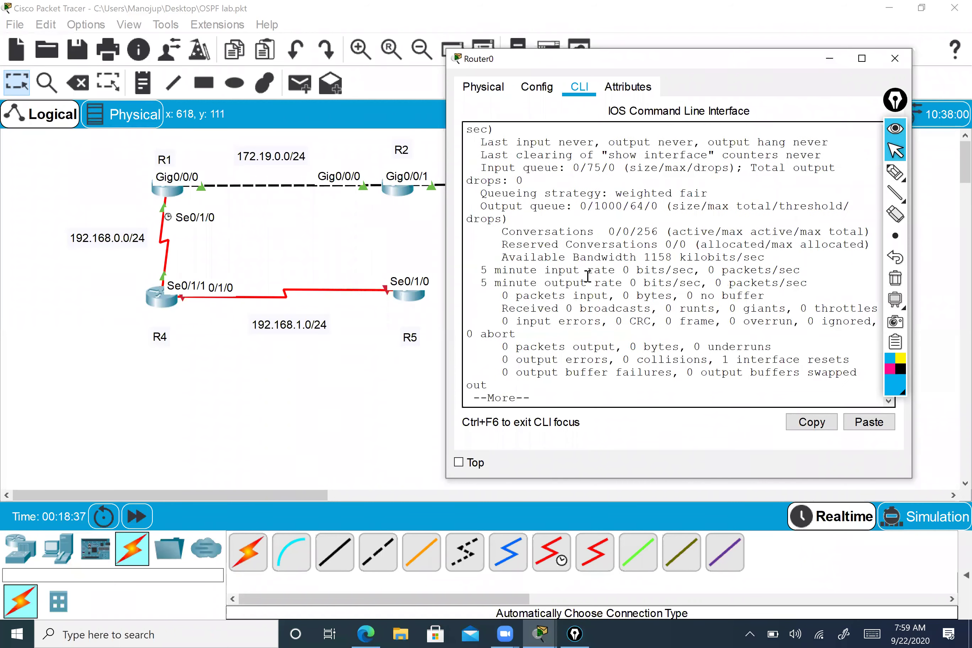
key(space)
drag(765, 59, 605, 64)
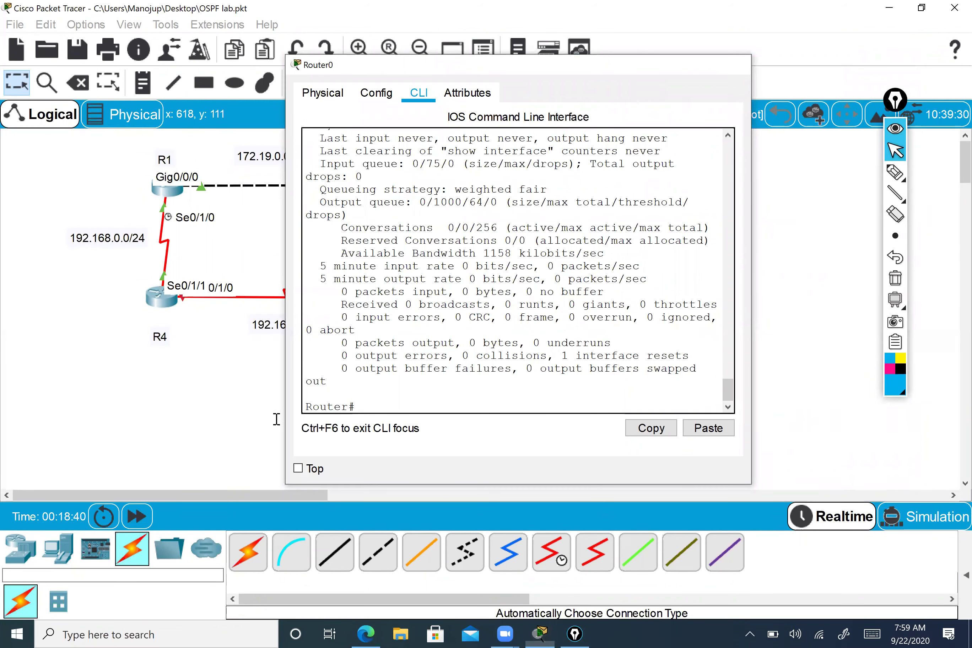
click(733, 64)
- Open the CLI of router R5 (Router0(1))
click(409, 293)
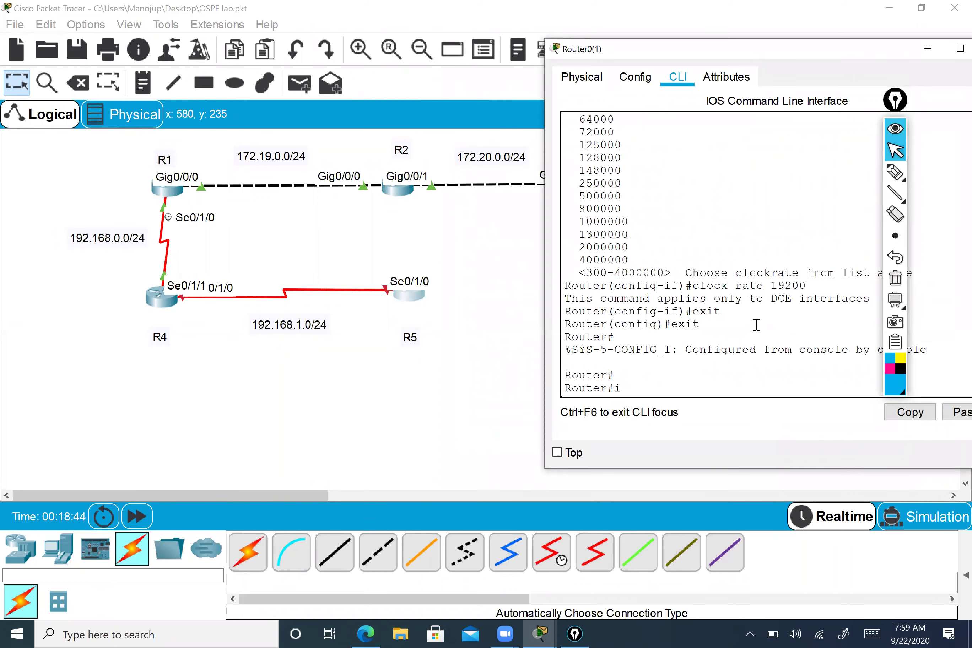
text(n)
key(Tab)
text(t se)
key(Tab)
key(BackSpace)
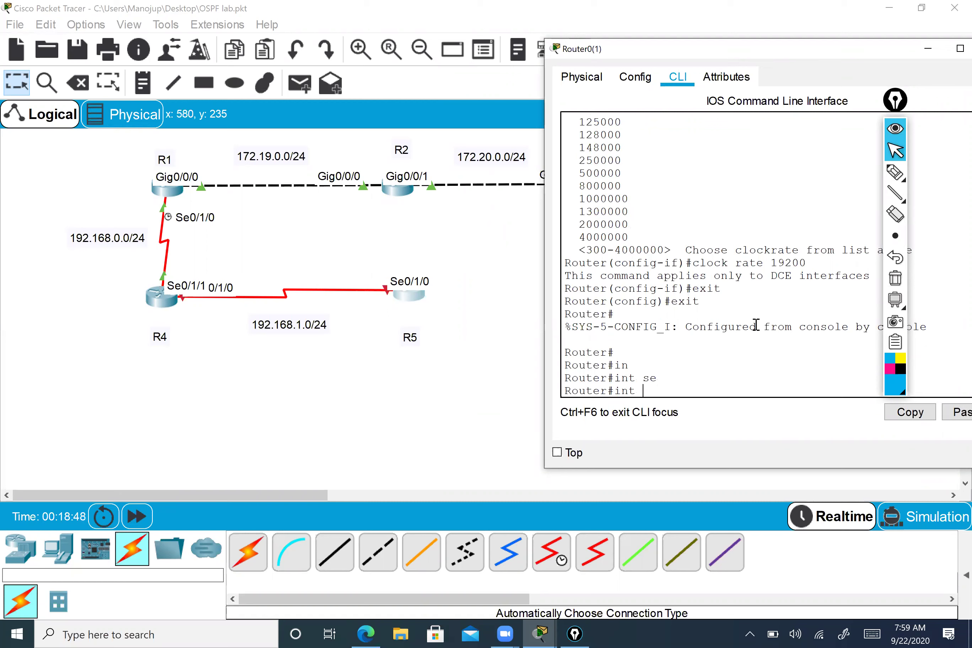
- Enter global configuration mode and select interface Serial0/1/0
text(conf t)
key(Return)
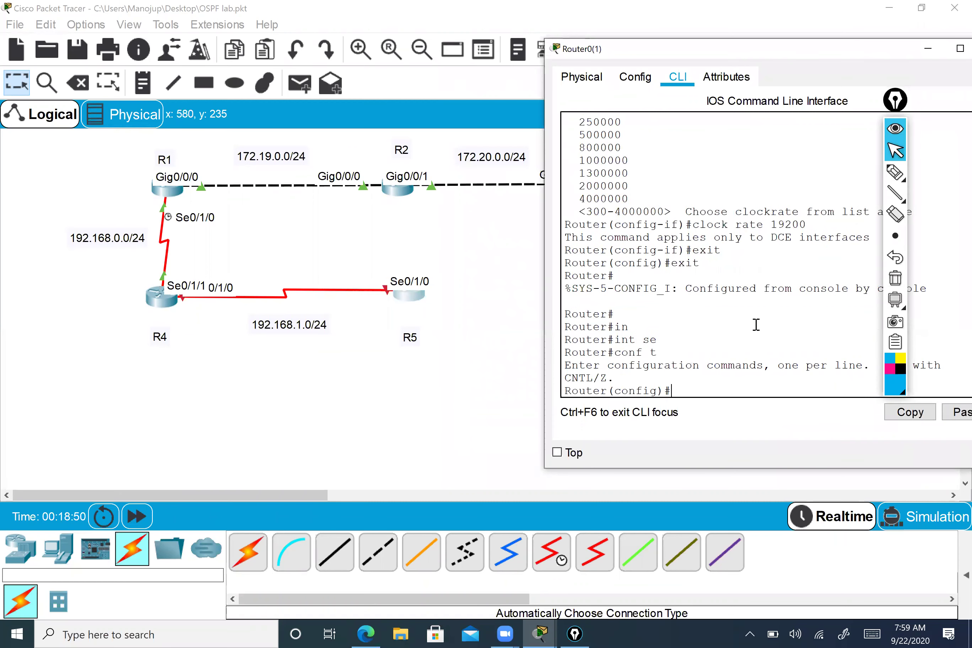
text(in)
key(Tab)
text(t)
key(Tab)
text(ser)
key(Tab)
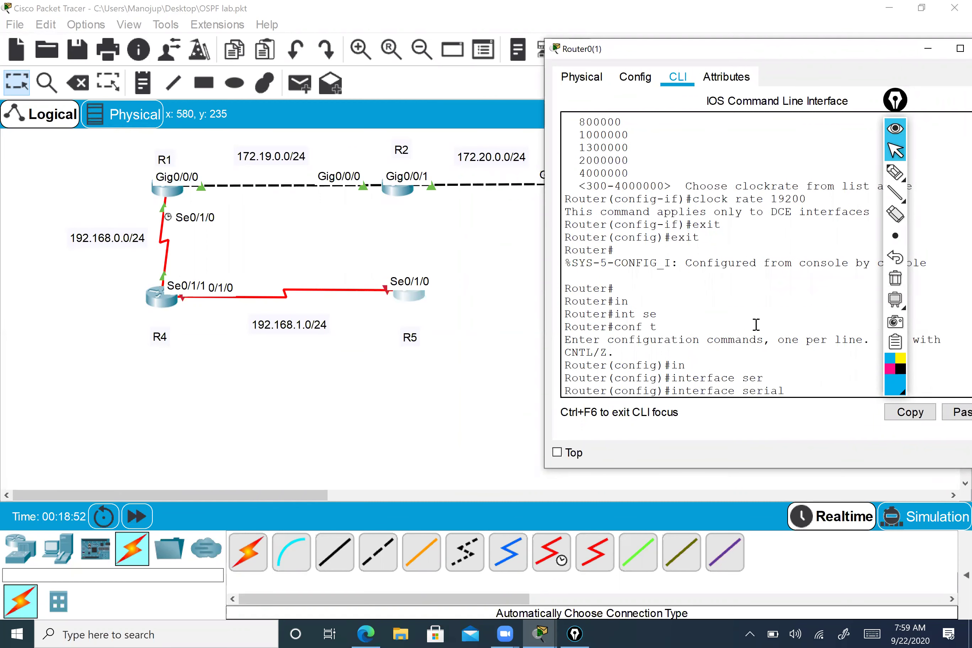
text(0/1/0)
key(Return)
- Give Serial0/1/0 address 192.168.1.2 255.255.255.0, enable it with no shutdown, and exit configuration
text(ip add 19)
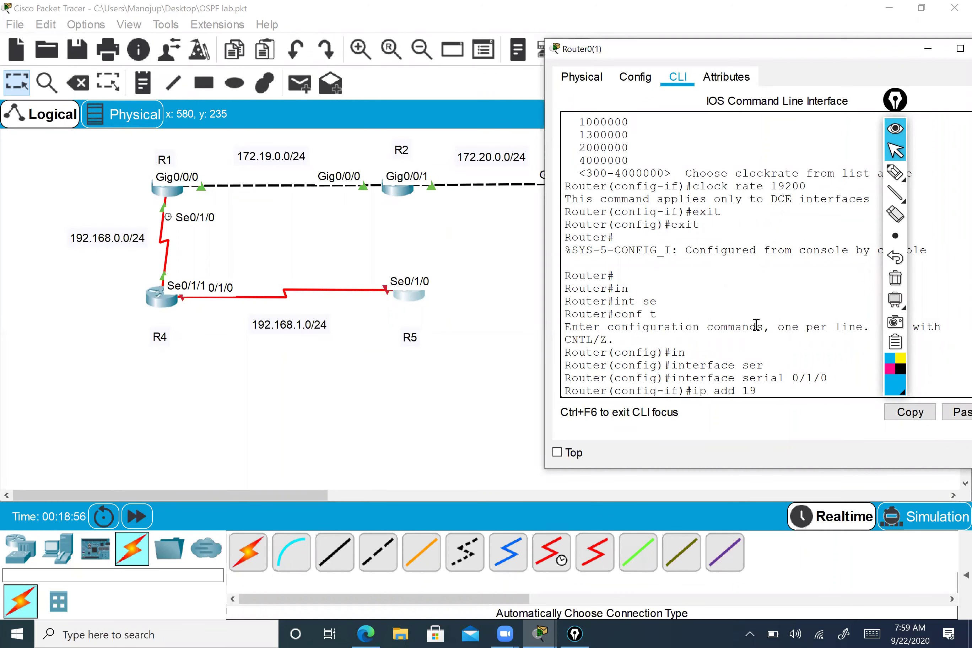
text(2.168.1.2 255.255.255.0)
key(Return)
text(no sh)
key(Return)
key(Return)
text(end)
key(Return)
key(Return)
key(Return)
key(Return)
drag(731, 58, 595, 43)
text(ping 192.168.1.1)
- Ping 192.168.1.1 successfully (5/5), then ping 192.168.0.1 and widen the console window
key(Return)
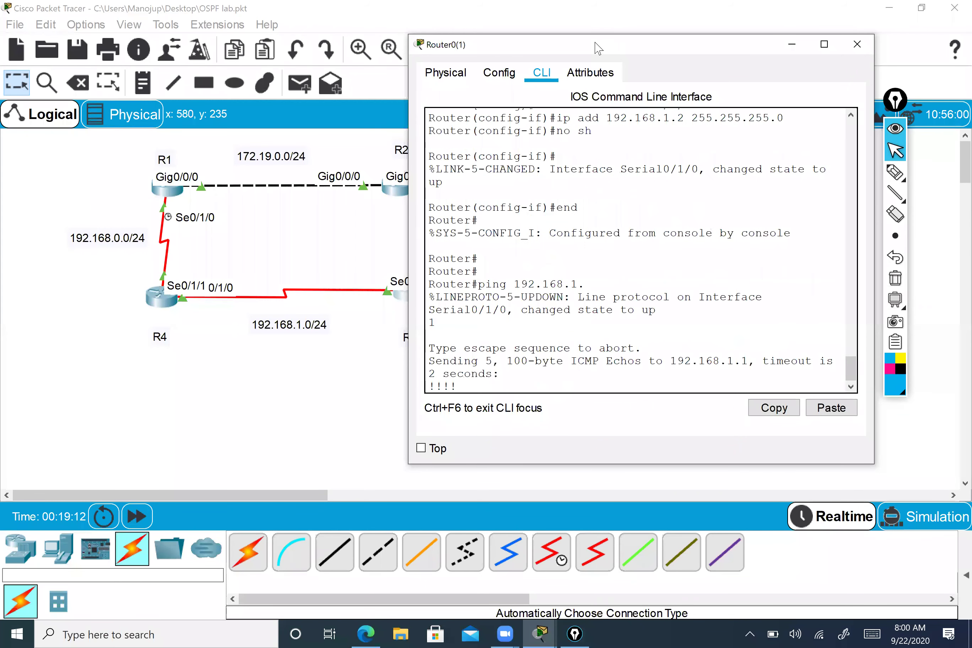
key(Up)
key(Left)
key(Left)
key(Left)
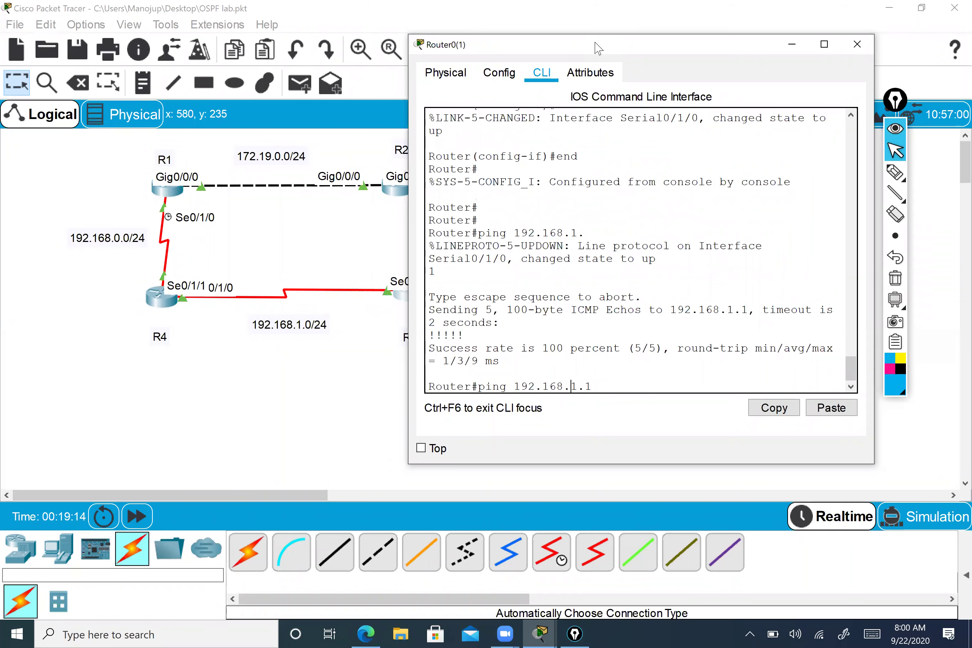
key(Delete)
text(0)
key(Return)
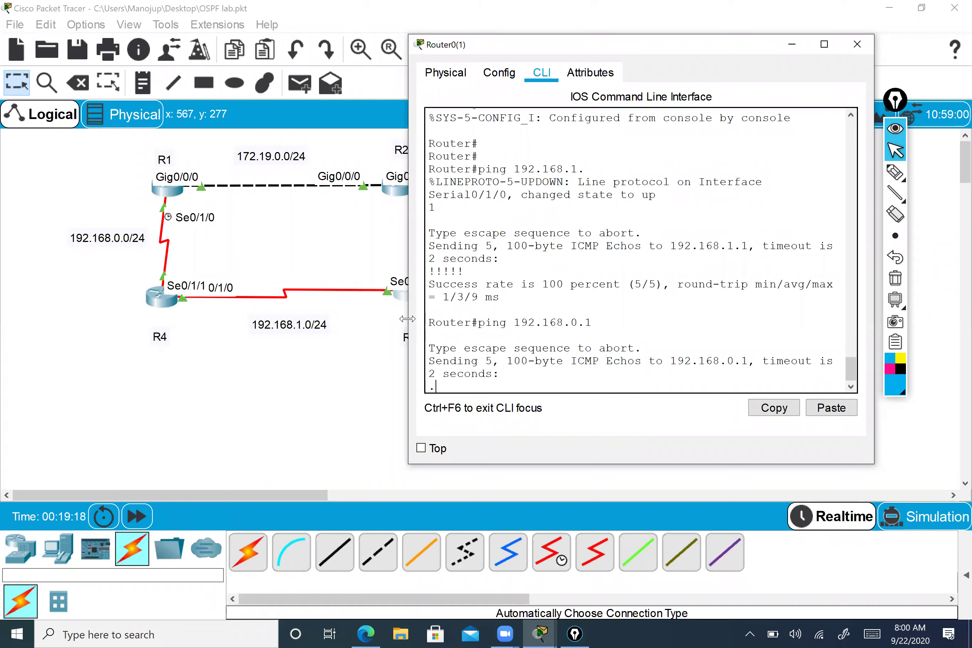
drag(407, 319, 310, 299)
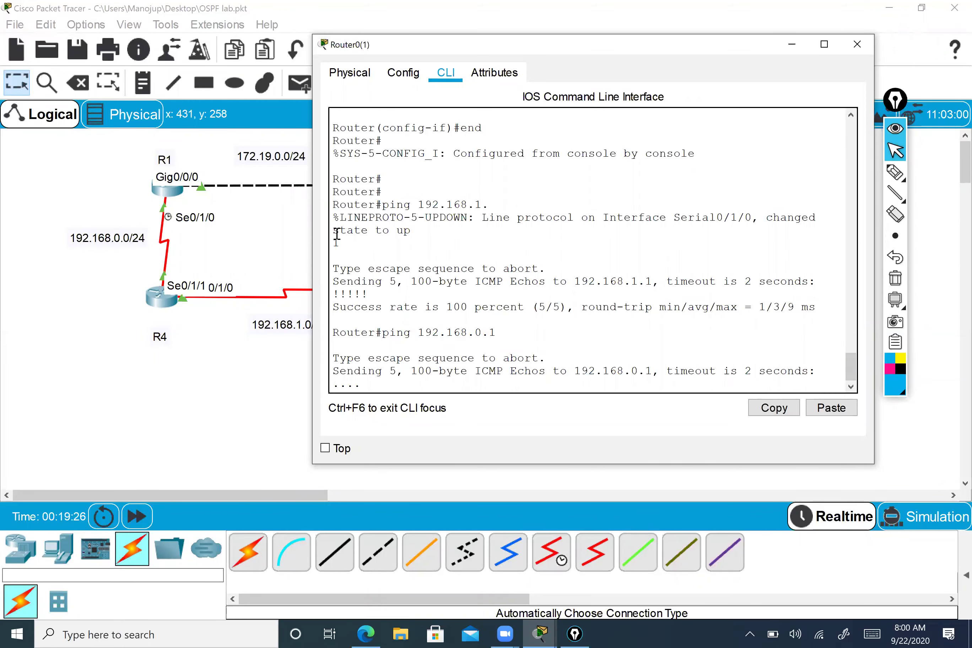
- Save Router0's configuration with wr and bring the R1–R5 topology back in front
text(wr)
key(Return)
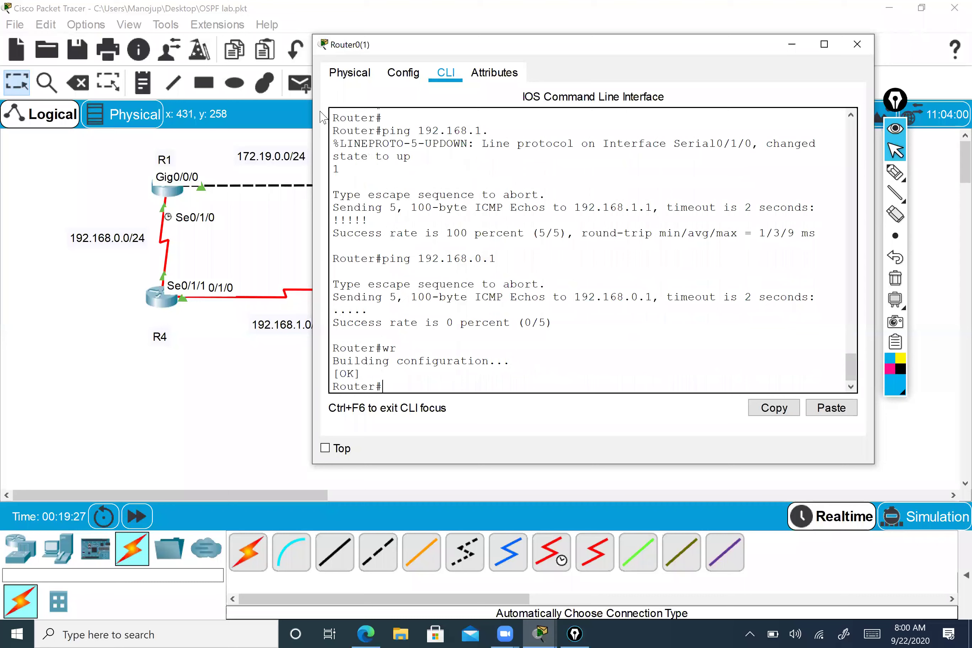
scroll(330, 118, up, 1)
scroll(579, 184, down, 1)
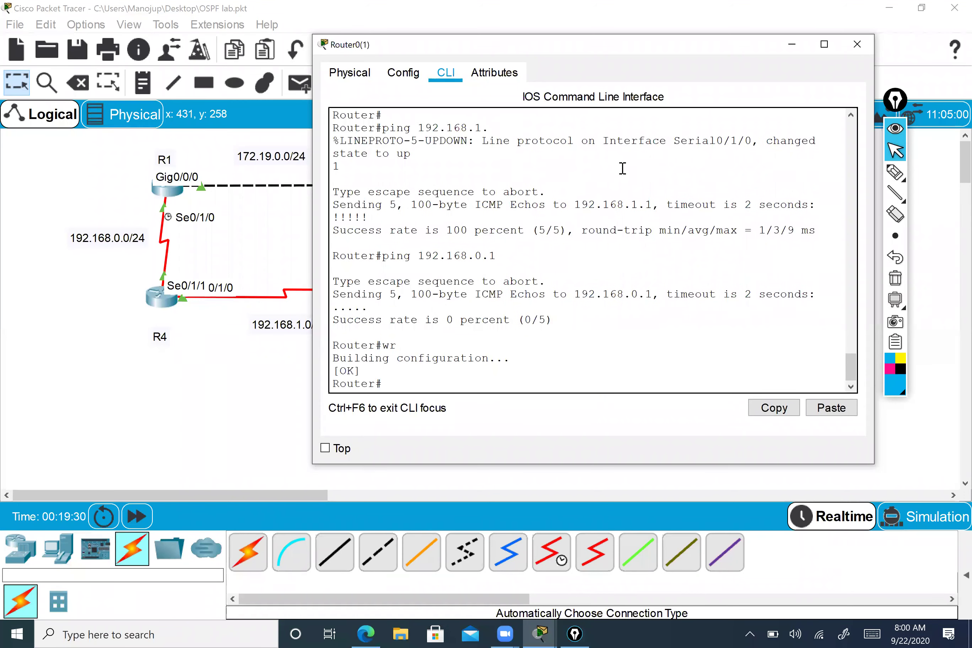
drag(163, 298, 419, 297)
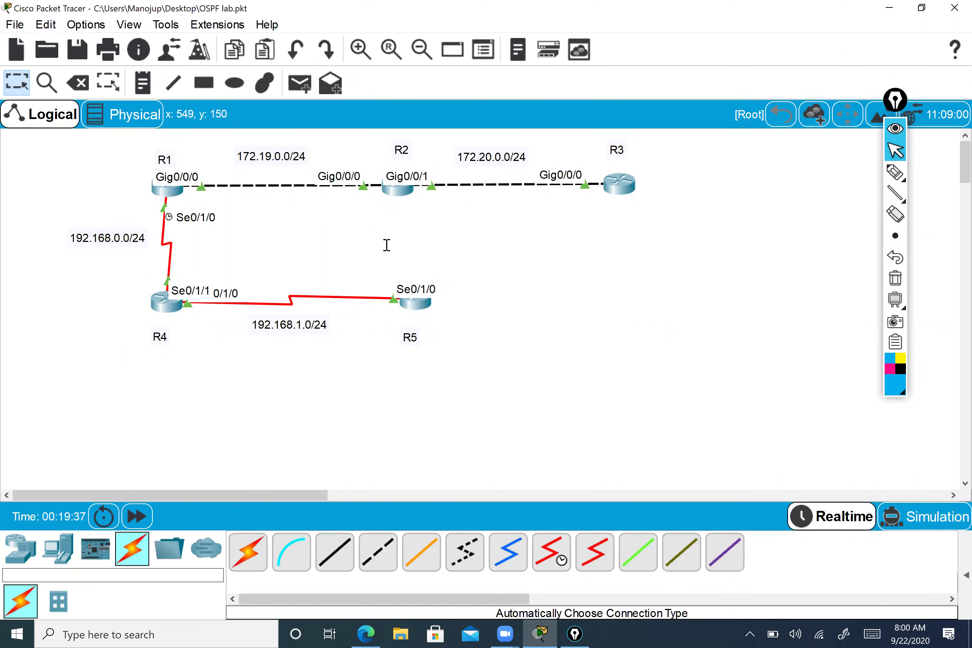
- Open R1's CLI and run show running-config, paging through the output
click(170, 187)
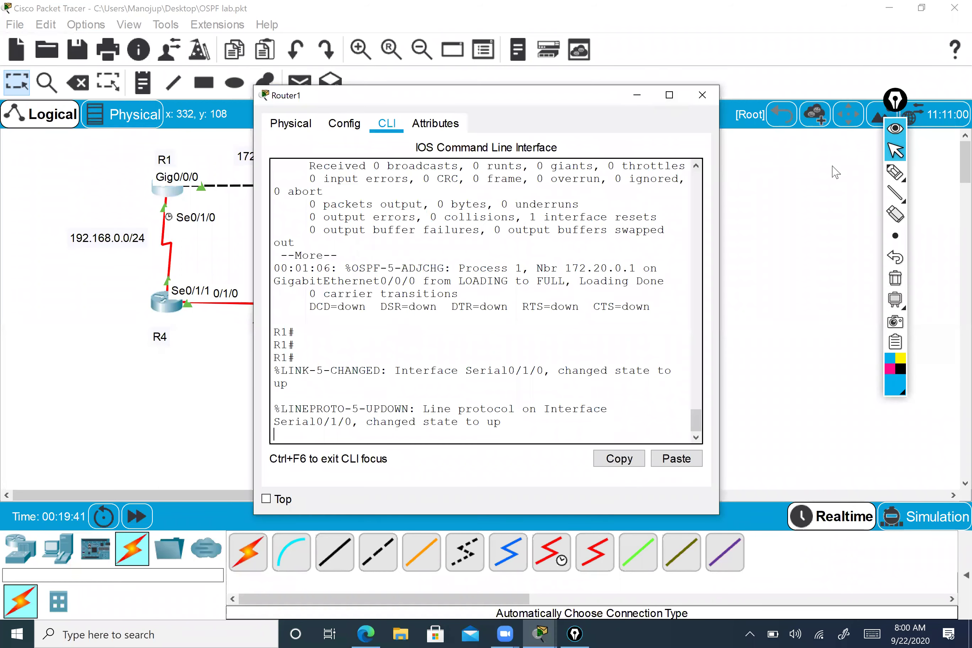
drag(835, 171, 834, 171)
key(Return)
key(Return)
key(Return)
text(show run)
key(Return)
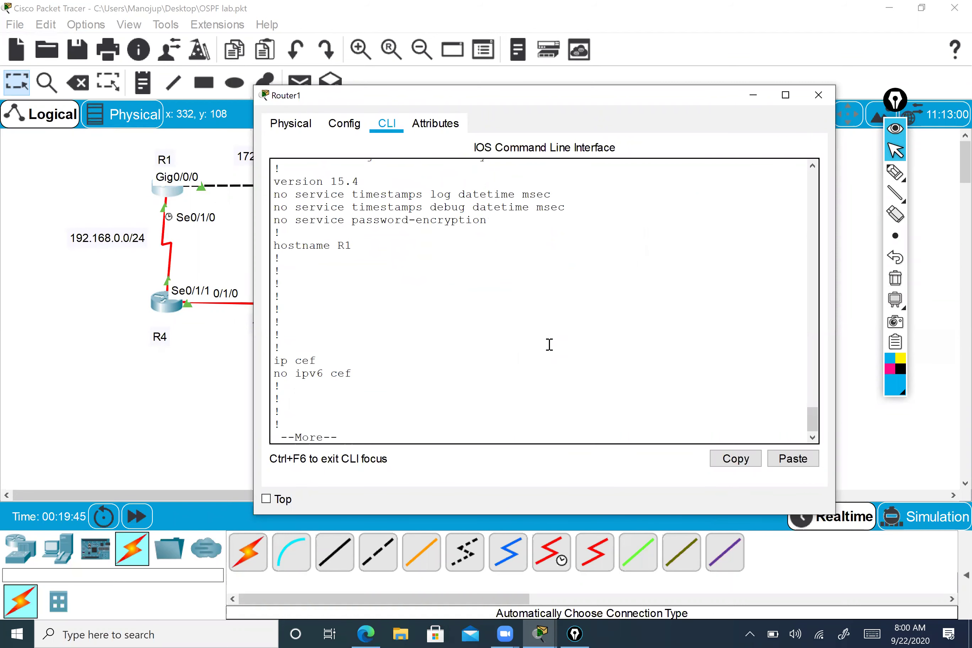
key(Return)
key(Return)
key(Return)
key(Return)
key(Return)
key(Return)
key(Return)
key(Return)
key(Return)
key(Return)
key(Return)
key(Return)
key(Return)
key(Return)
key(Return)
key(Return)
key(Return)
key(Return)
key(Return)
key(Return)
key(Return)
key(Return)
key(Return)
key(Return)
key(Return)
key(Return)
key(Return)
key(Return)
key(Return)
key(Return)
key(Return)
key(Return)
key(Return)
key(Return)
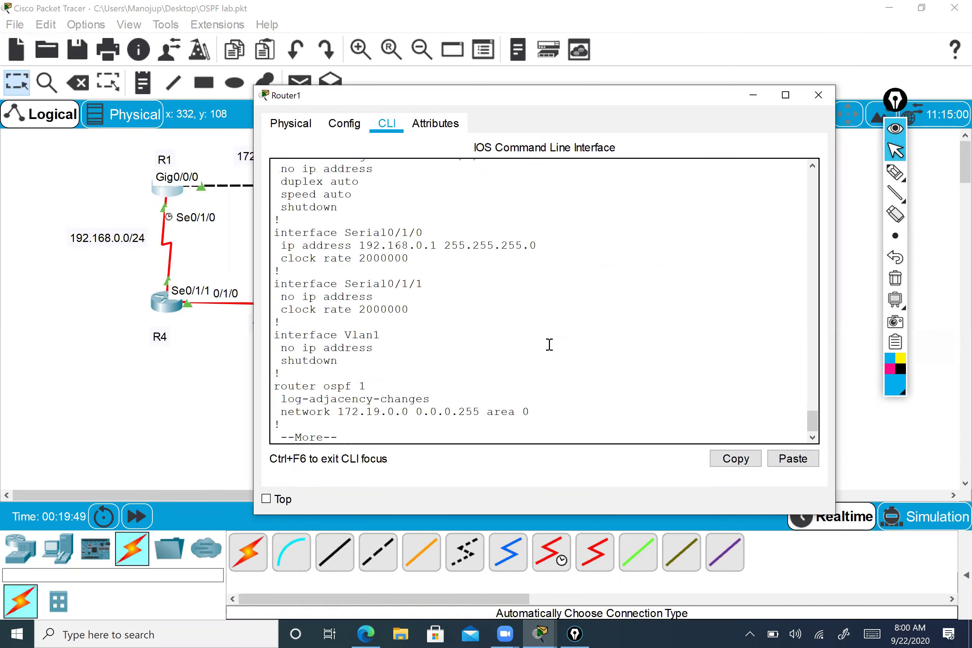
key(Return)
key(Return)
key(Return)
key(Return)
key(Return)
key(Return)
key(Return)
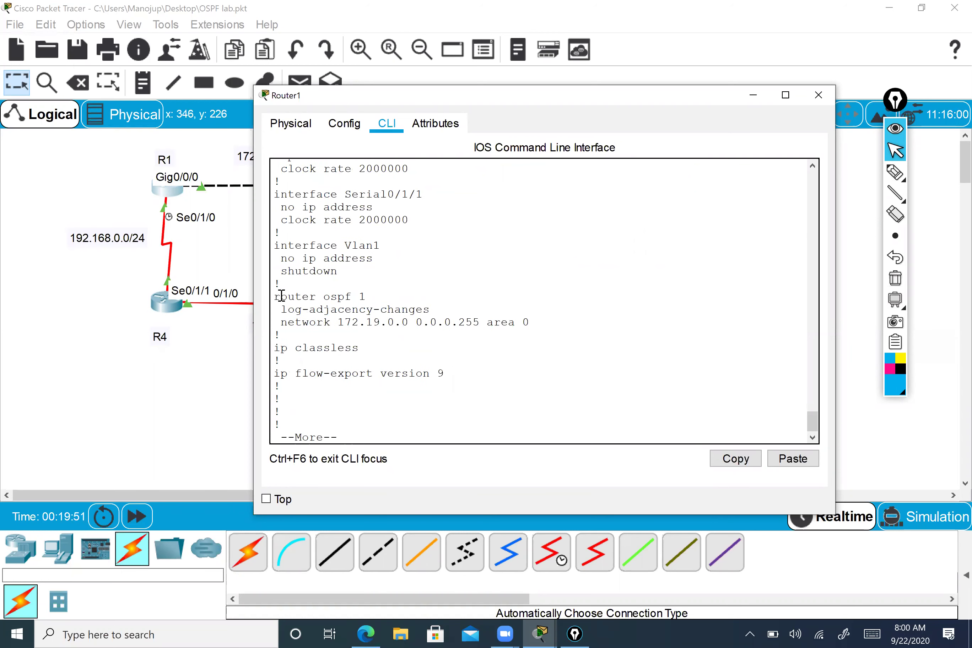
- Highlight OSPF process 1 and its network 172.19.0.0 0.0.0.255 area 0 statement
drag(366, 296, 361, 294)
click(363, 296)
drag(364, 295, 359, 296)
key(ctrl+c)
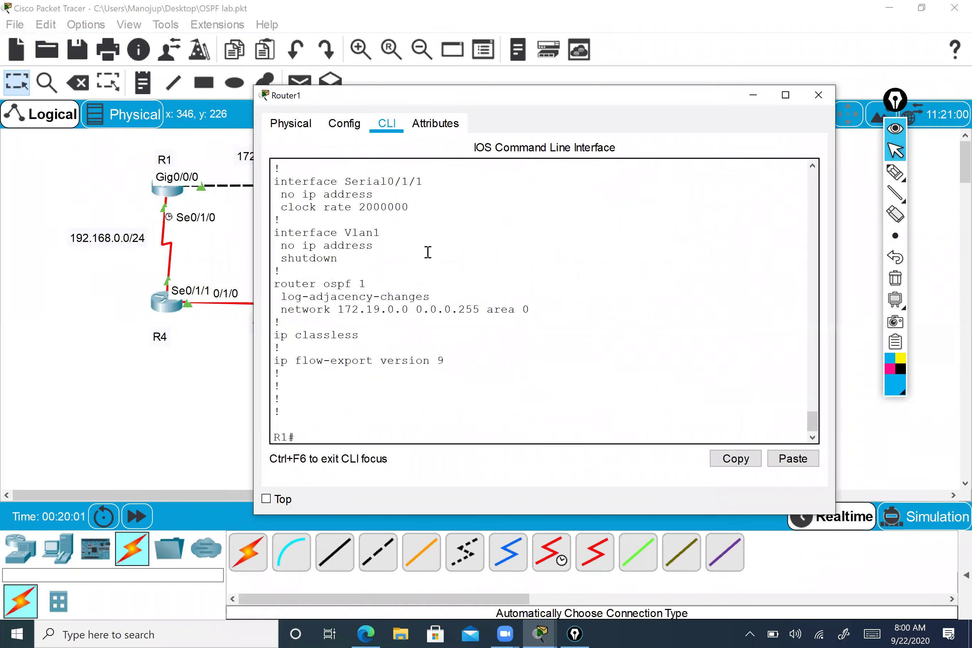
drag(535, 93, 580, 76)
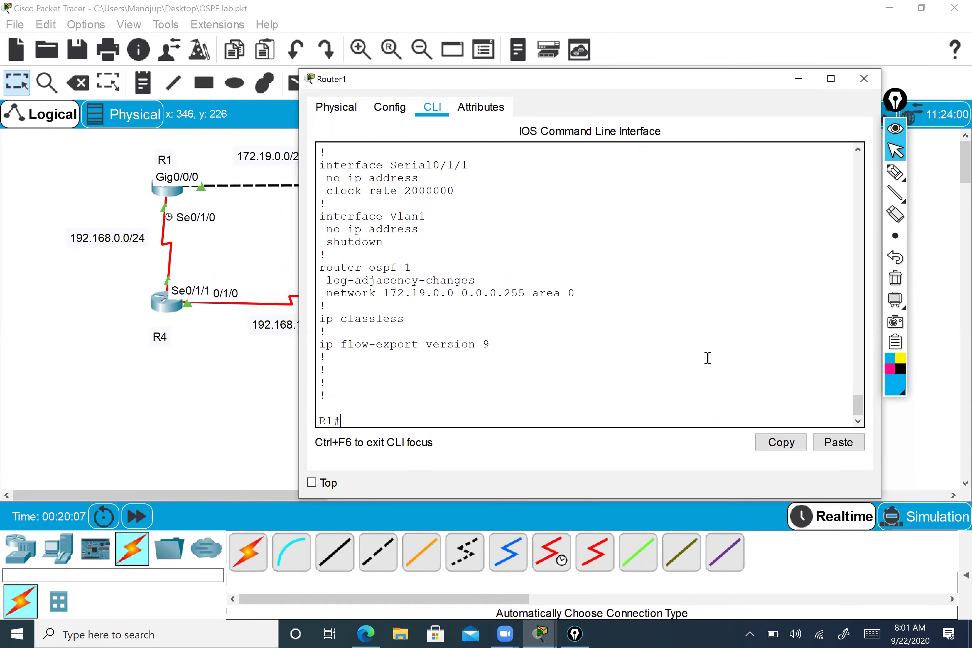
drag(327, 294, 433, 293)
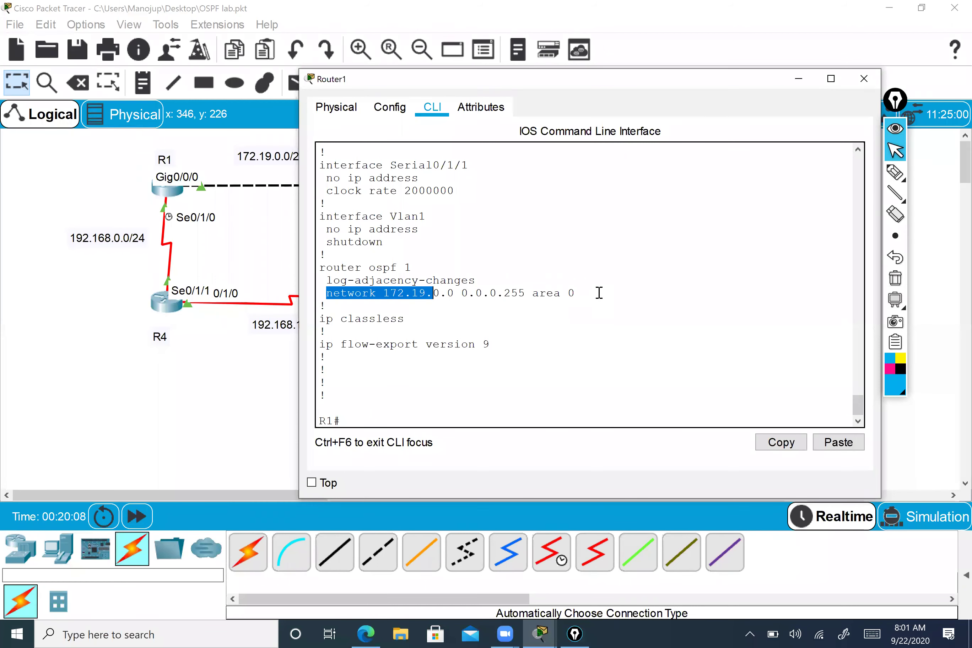
drag(599, 293, 600, 292)
drag(541, 86, 640, 59)
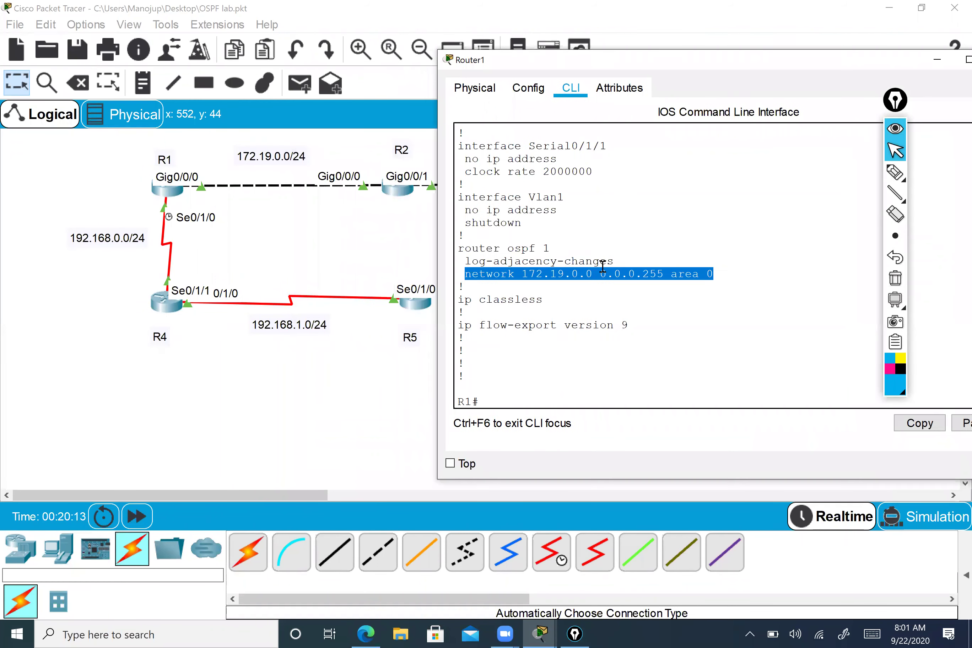
- Enter global configuration and OSPF process 1 configuration on R1
scroll(623, 355, down, 1)
text(conf t)
key(Return)
text(ro)
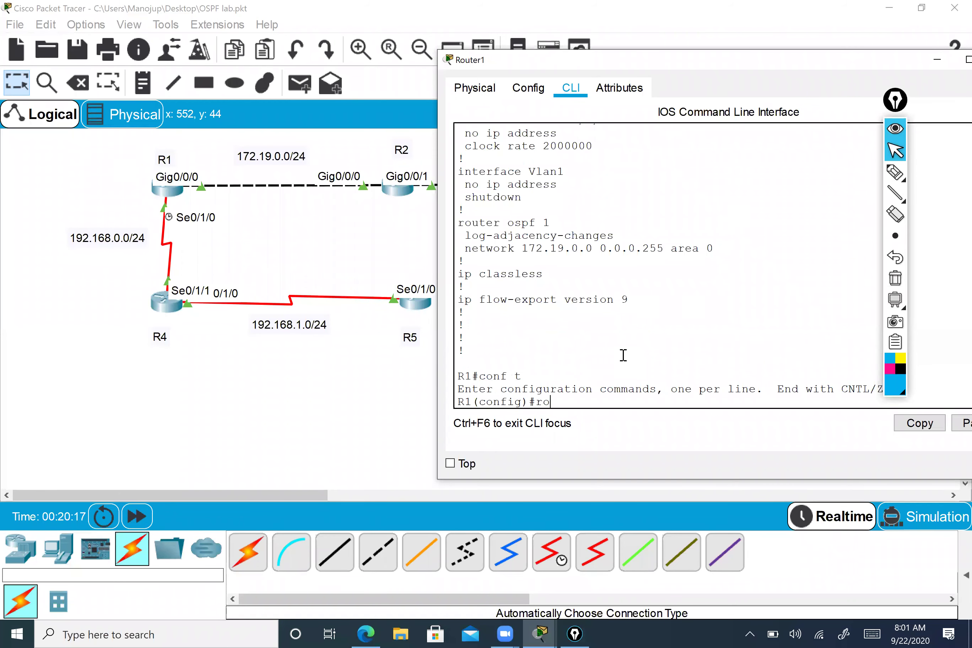
key(Tab)
text(os)
key(Tab)
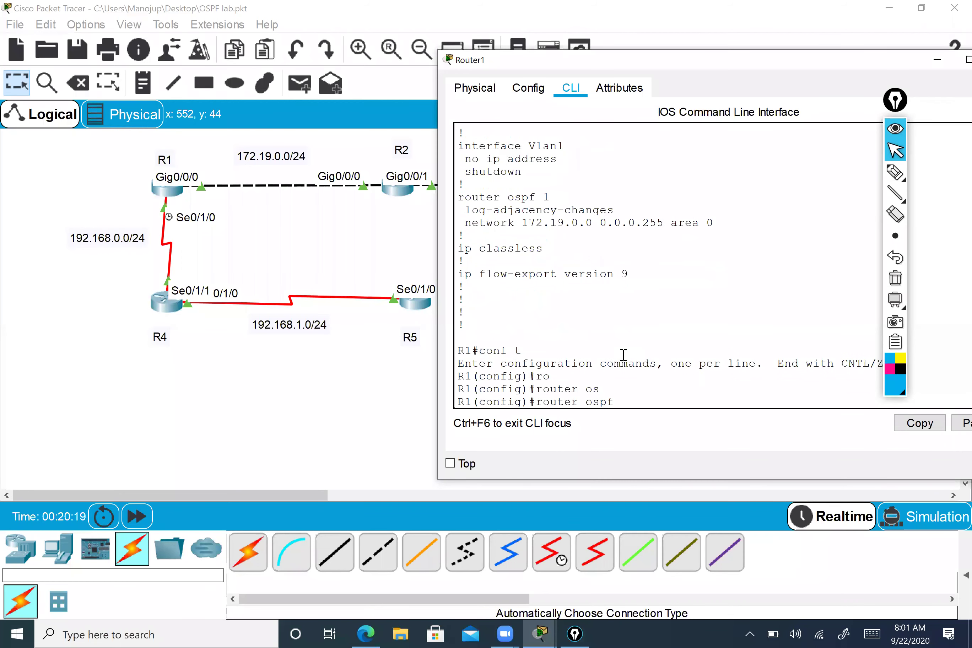
text(1)
key(Return)
- Add network 192.168.0.0 0.0.0.255 area 0 to OSPF process 1, correcting the mistyped mask
text(ne)
key(Tab)
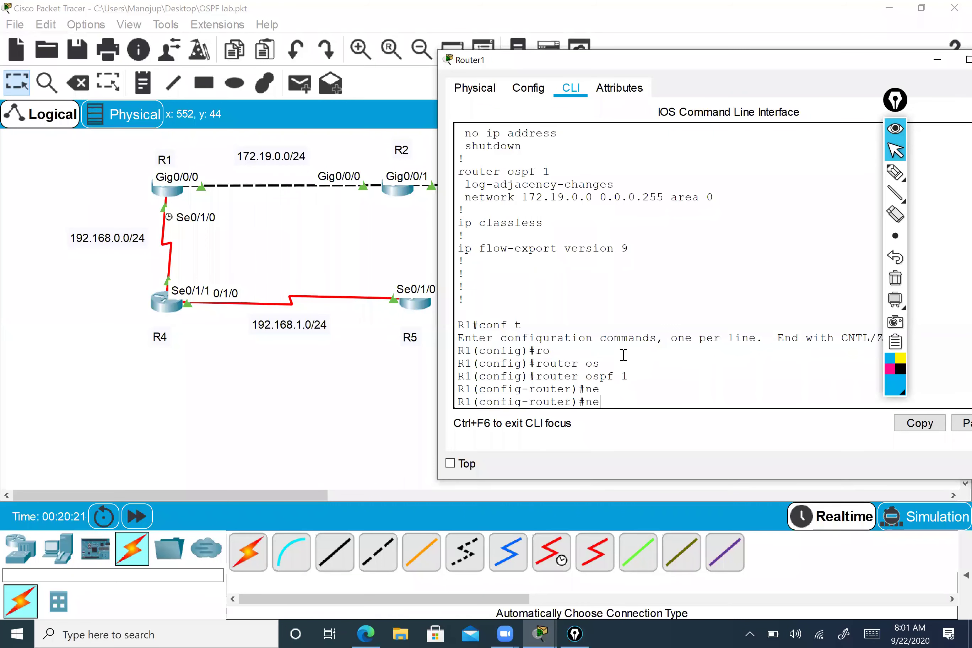
text(t)
key(Tab)
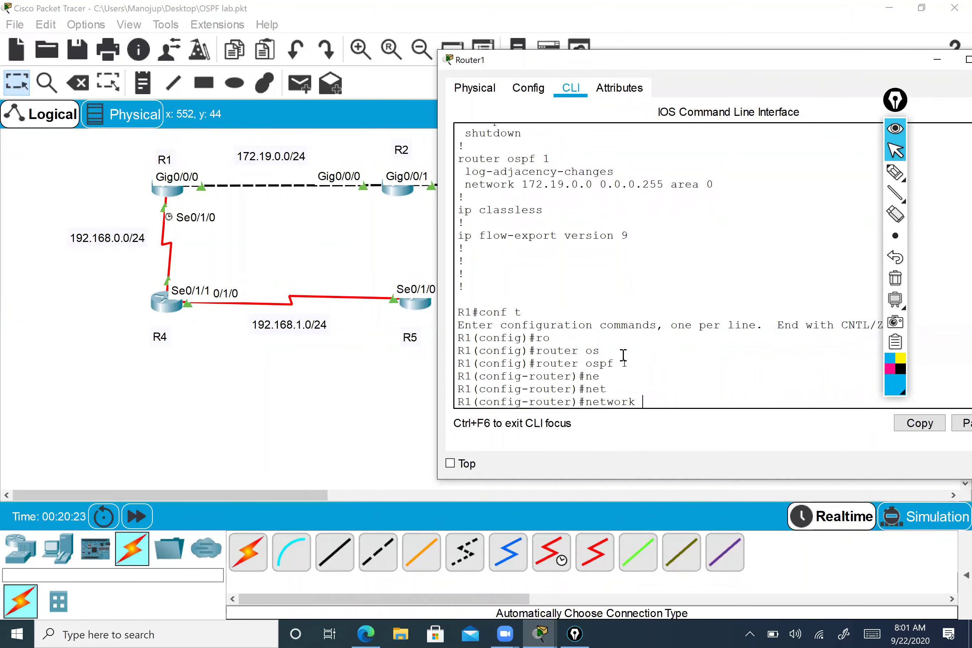
text(192)
text(.168.0.0 )
text(0.0.0.)
text(25)
key(BackSpace)
key(BackSpace)
key(BackSpace)
key(BackSpace)
key(BackSpace)
text(255.255.255.0)
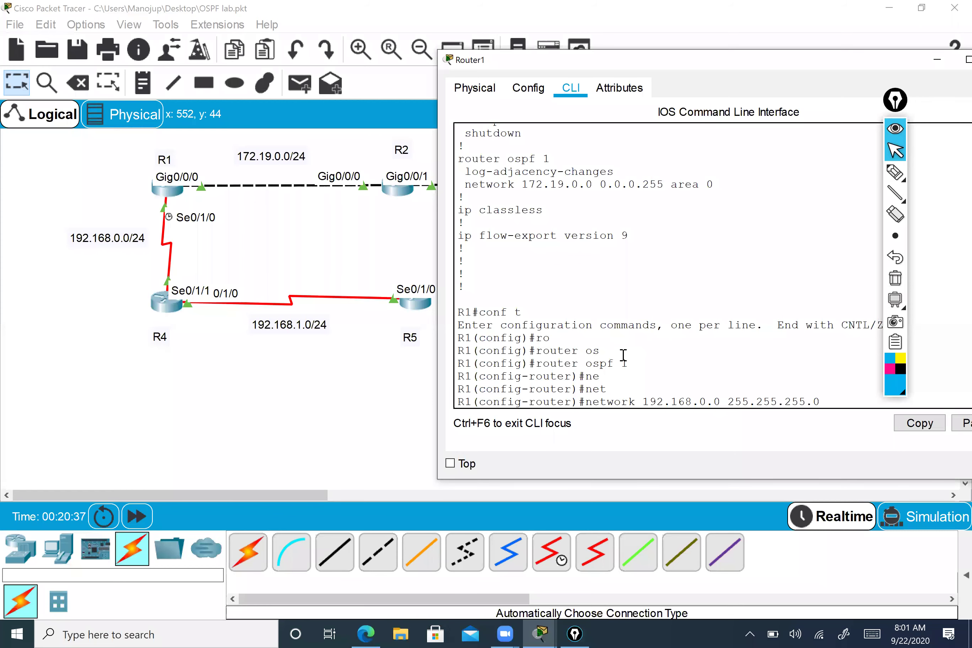
key(BackSpace)
key(BackSpace)
key(BackSpace)
key(BackSpace)
key(BackSpace)
key(BackSpace)
key(BackSpace)
key(BackSpace)
key(BackSpace)
key(BackSpace)
key(BackSpace)
key(BackSpace)
key(BackSpace)
key(BackSpace)
text(0.0.0.255 area)
key(Tab)
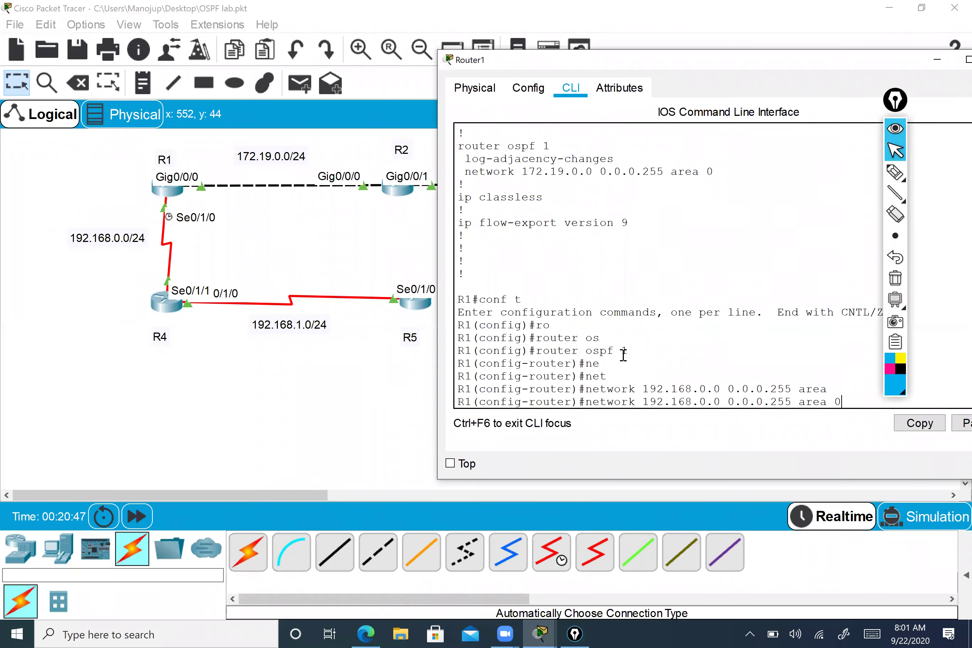
text(0)
drag(717, 171, 699, 172)
drag(629, 163, 521, 172)
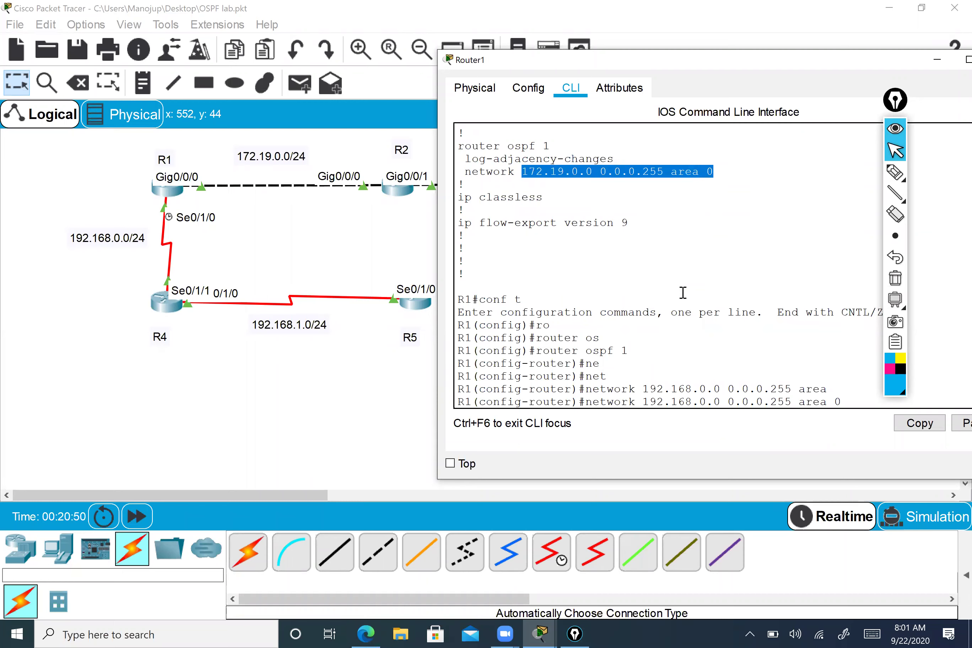
click(862, 398)
key(Return)
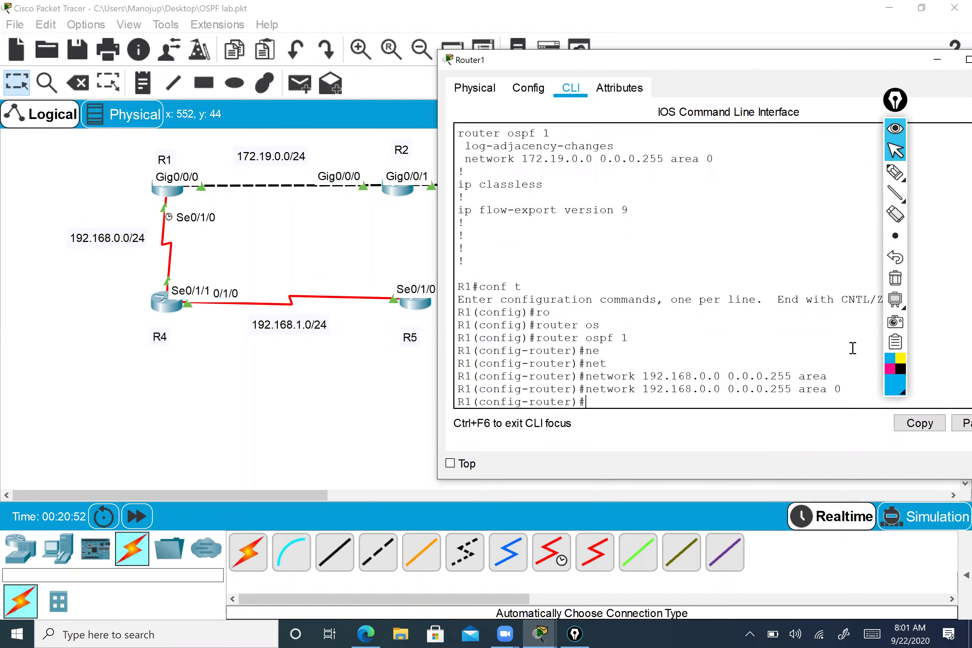
- End configuration, save with wr, and close R1's console
text(end)
key(Return)
key(Return)
key(Return)
key(Return)
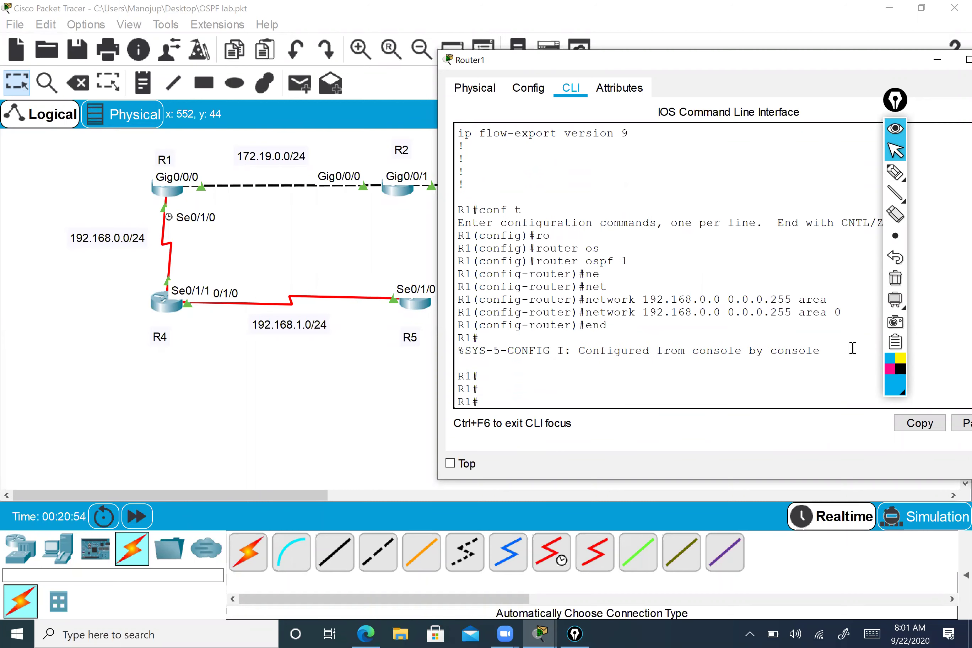
text(wr)
key(Return)
key(Return)
key(Return)
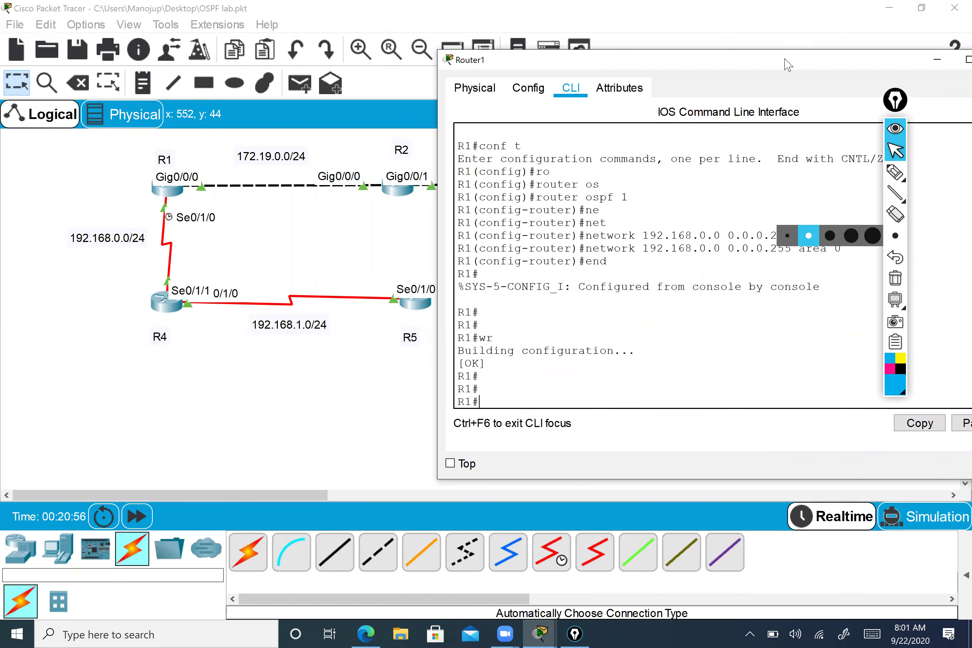
drag(831, 70, 678, 79)
click(847, 71)
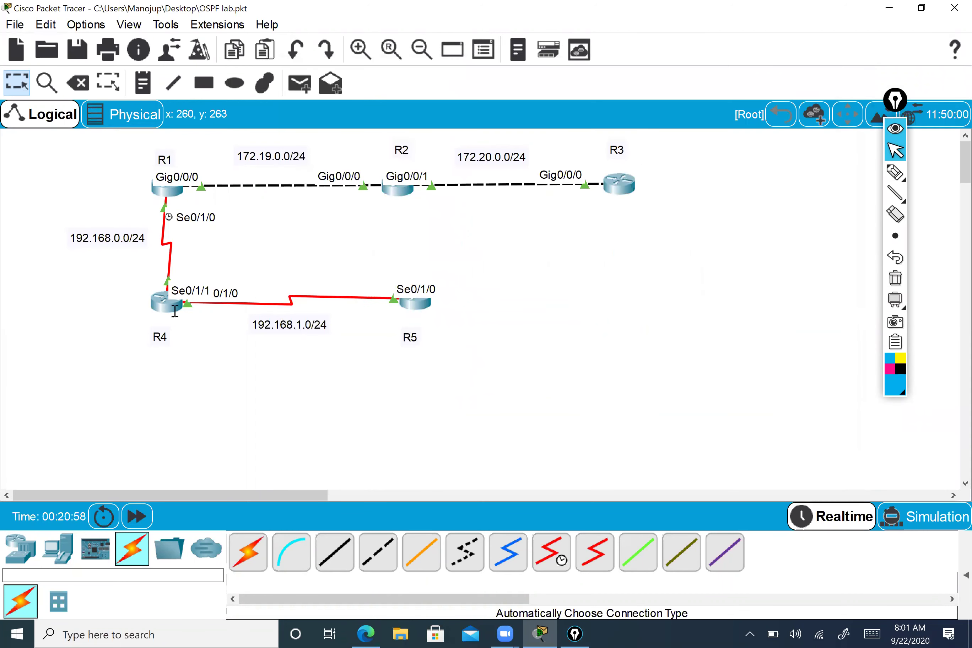
- Move Router0's console aside and enter OSPF router configuration mode
drag(562, 95, 758, 30)
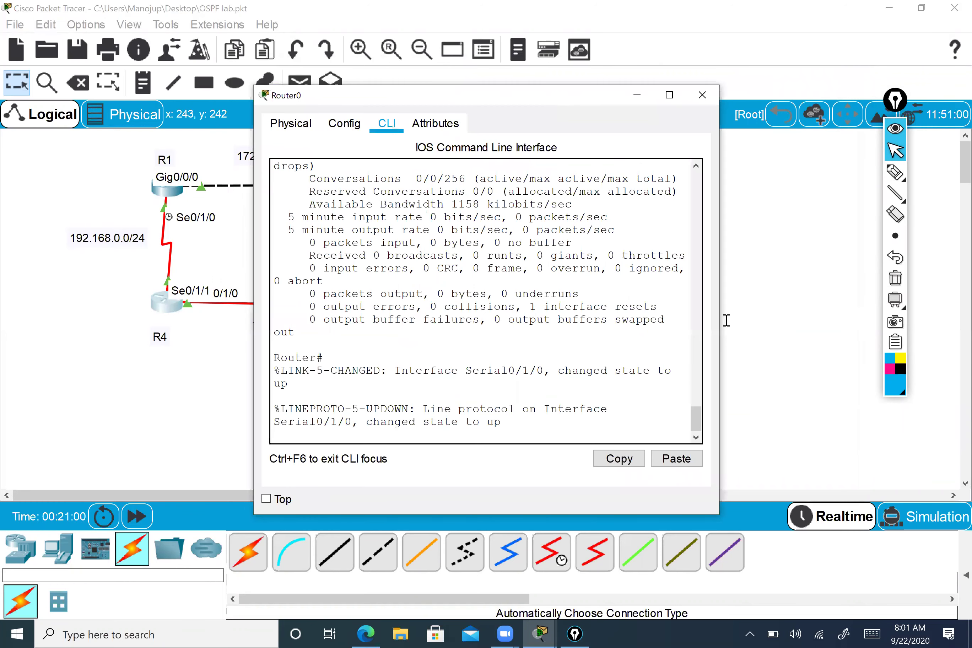
key(Return)
key(Return)
key(Return)
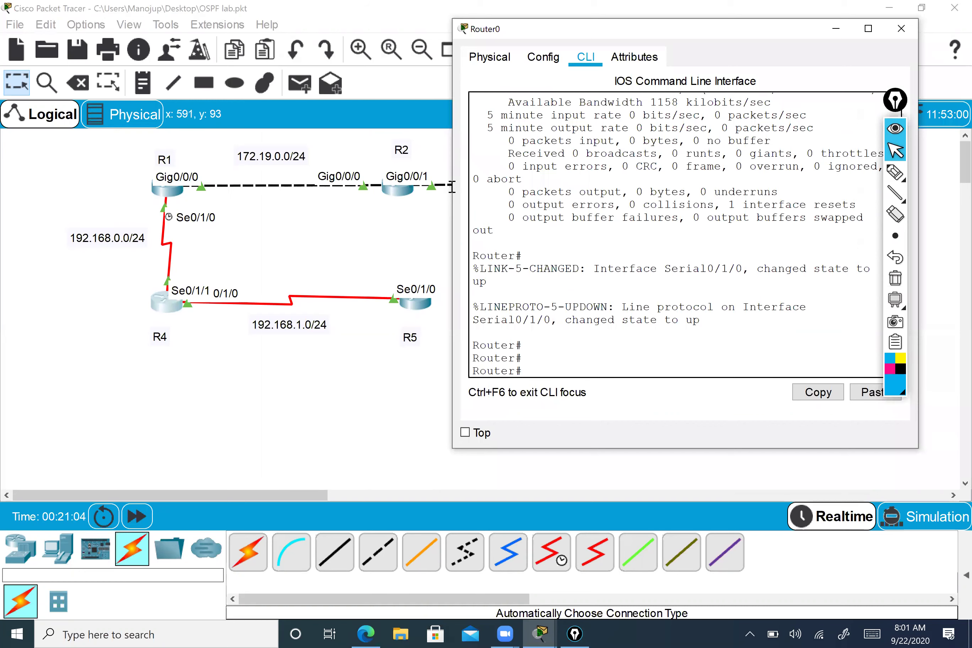
text(conf t)
key(Return)
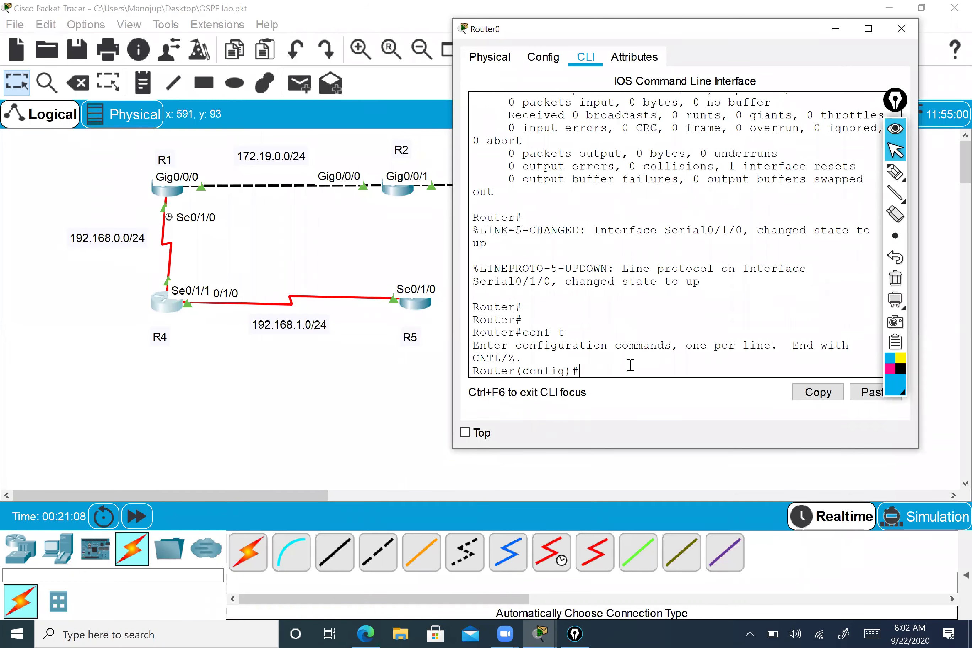
text(ro)
key(Tab)
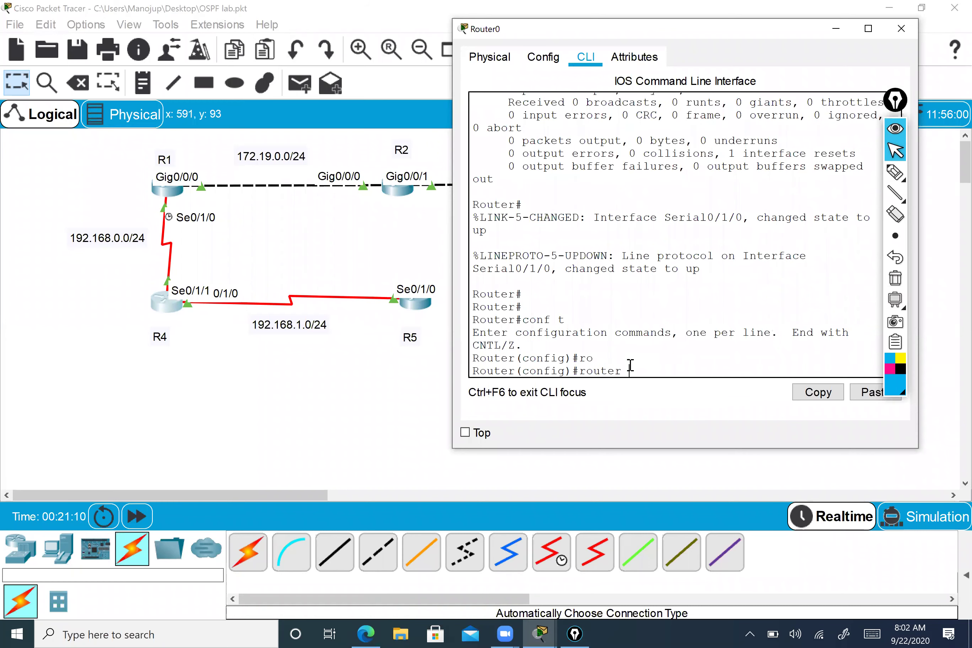
text(os)
key(Tab)
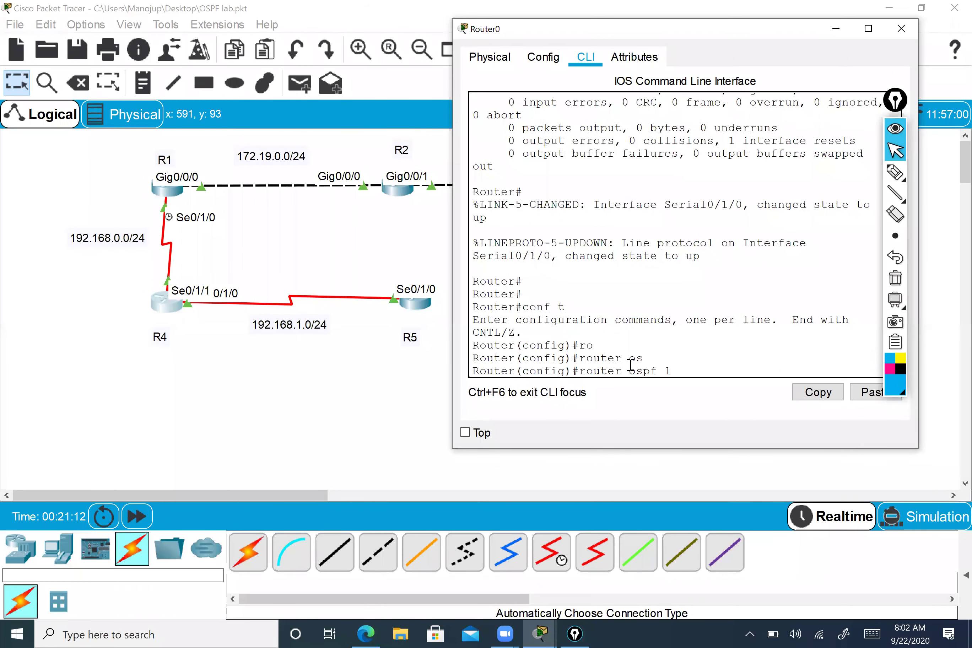
key(Return)
- Drop the partial network command and run a do show interface summary instead
text(ne)
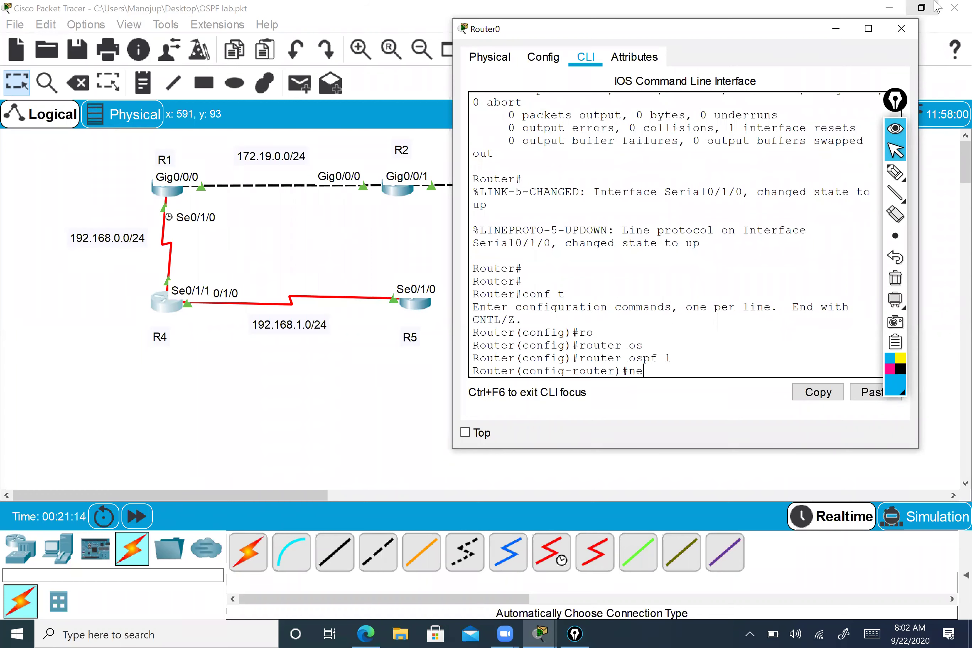
key(Tab)
text(t)
key(Tab)
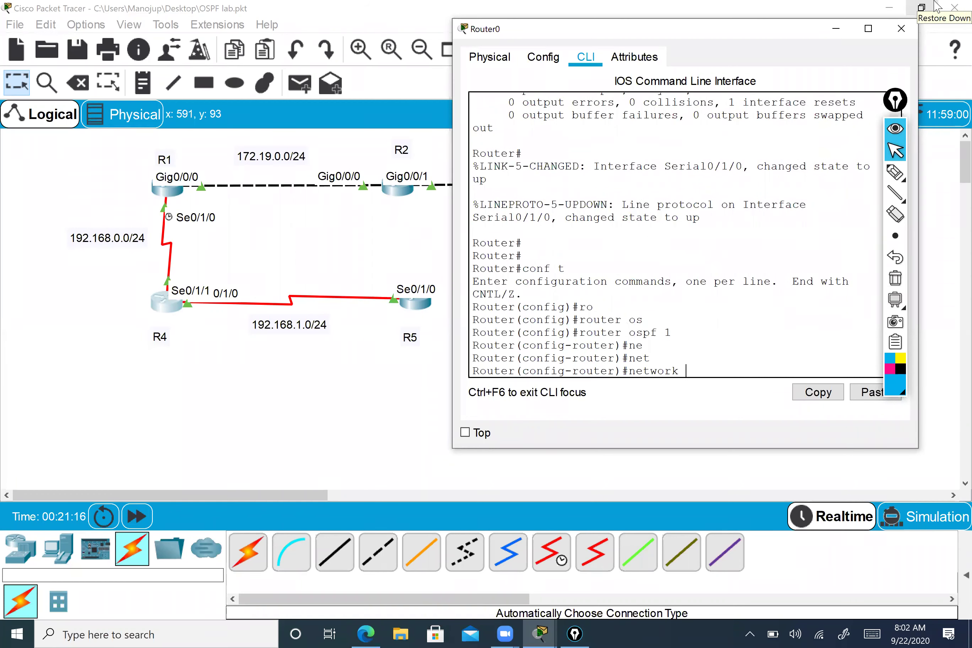
key(BackSpace)
key(BackSpace)
key(BackSpace)
key(BackSpace)
key(BackSpace)
key(BackSpace)
key(BackSpace)
text(do sho)
text(w un)
key(BackSpace)
key(BackSpace)
text(int br)
key(Return)
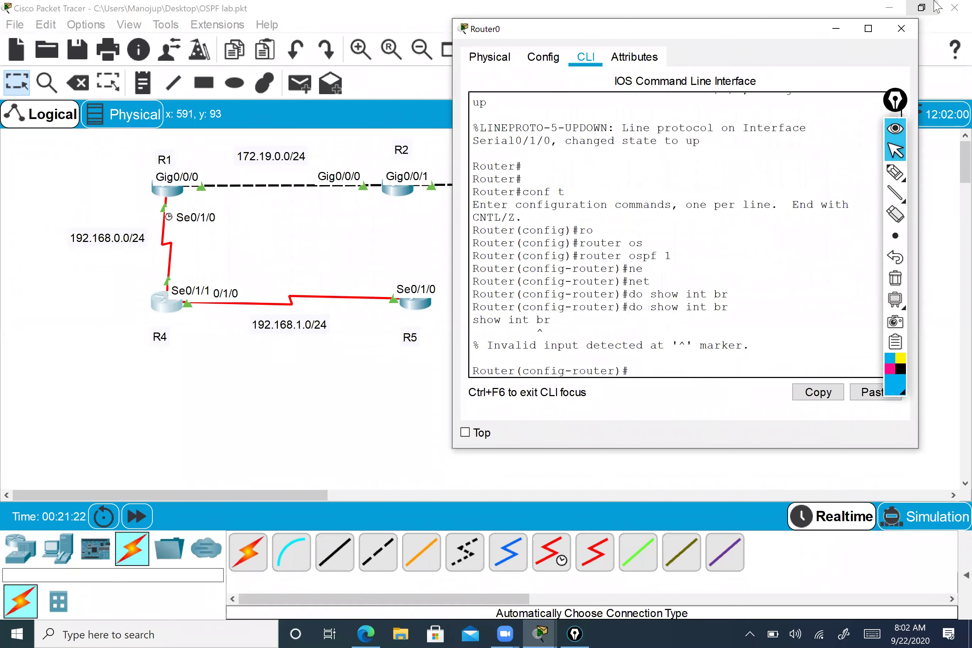
- Run do show ip int br, widen the console, and check both serial interfaces are up
key(Up)
key(BackSpace)
key(BackSpace)
key(BackSpace)
key(BackSpace)
key(BackSpace)
key(BackSpace)
text(ip in)
key(Tab)
text(b)
key(BackSpace)
text(t br)
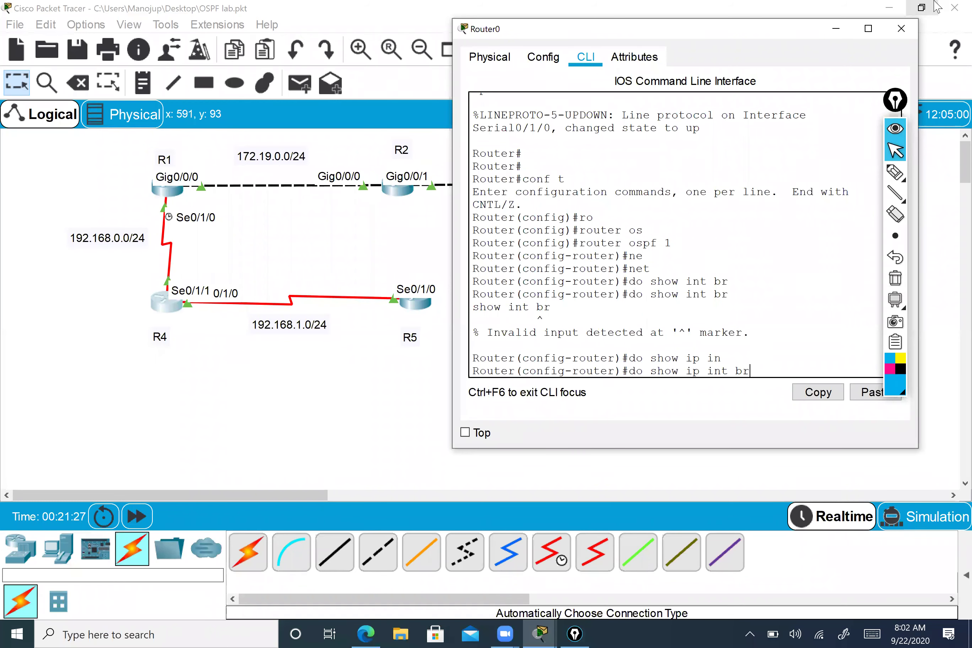
key(Return)
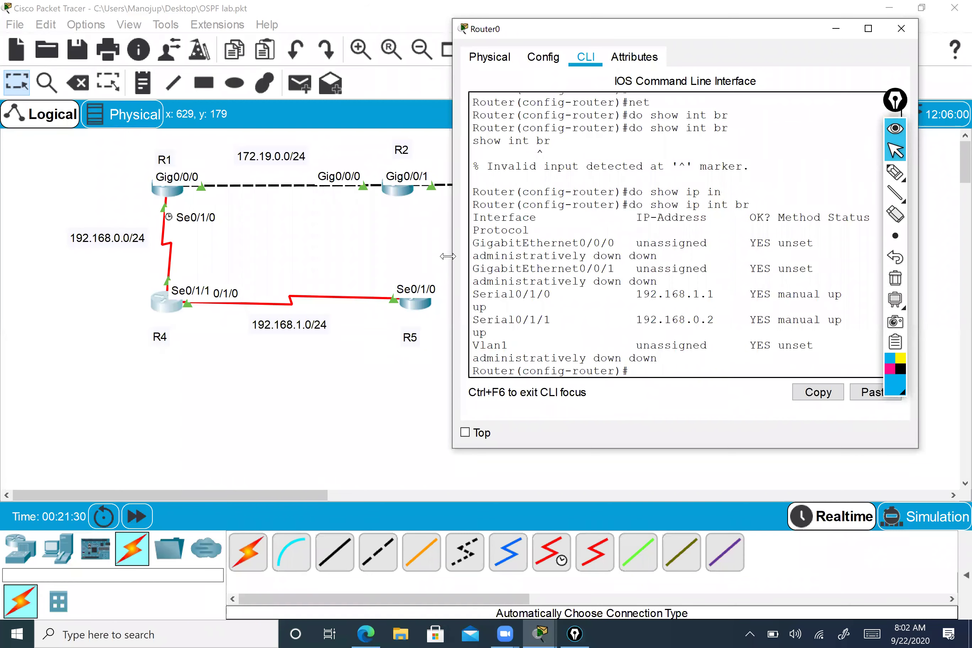
drag(448, 256, 182, 268)
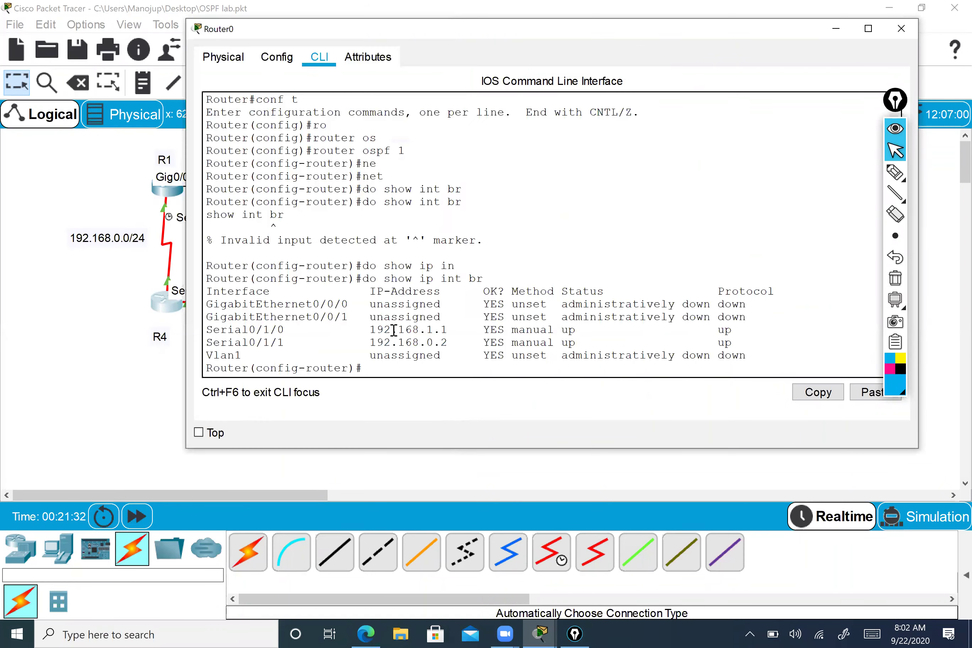
drag(210, 330, 534, 340)
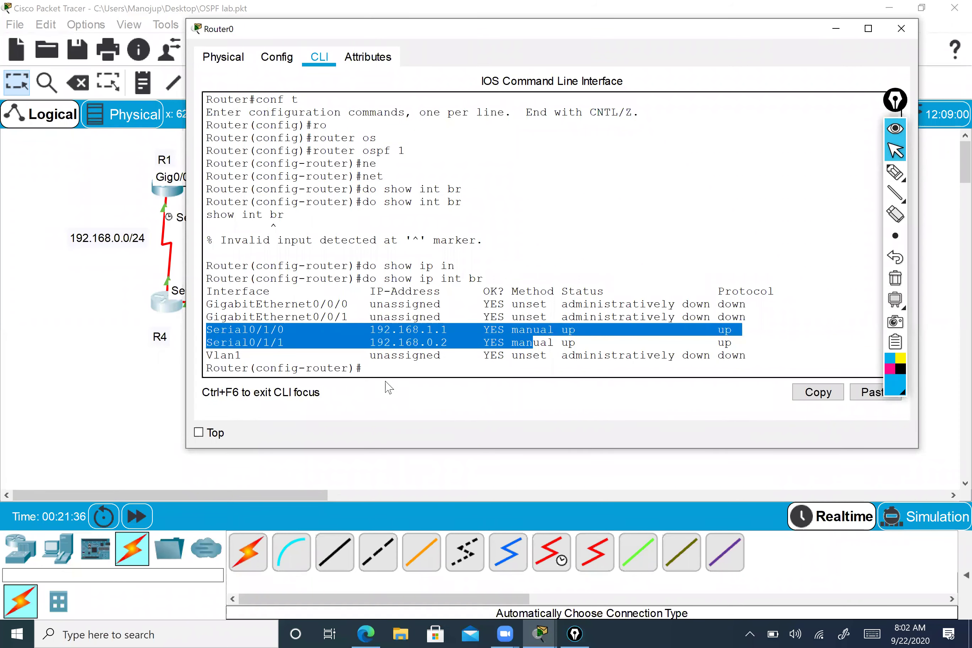
click(393, 364)
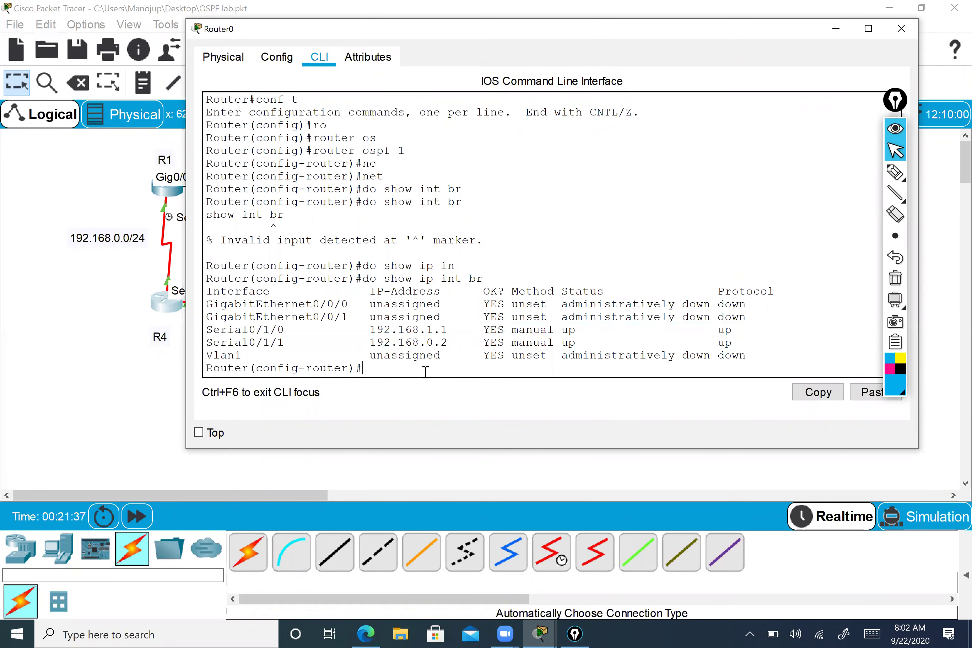
- Run do show ip int se0/1/0 and confirm Serial0/1/0 has address 192.168.1.1/24
key(Up)
key(BackSpace)
key(BackSpace)
text(se)
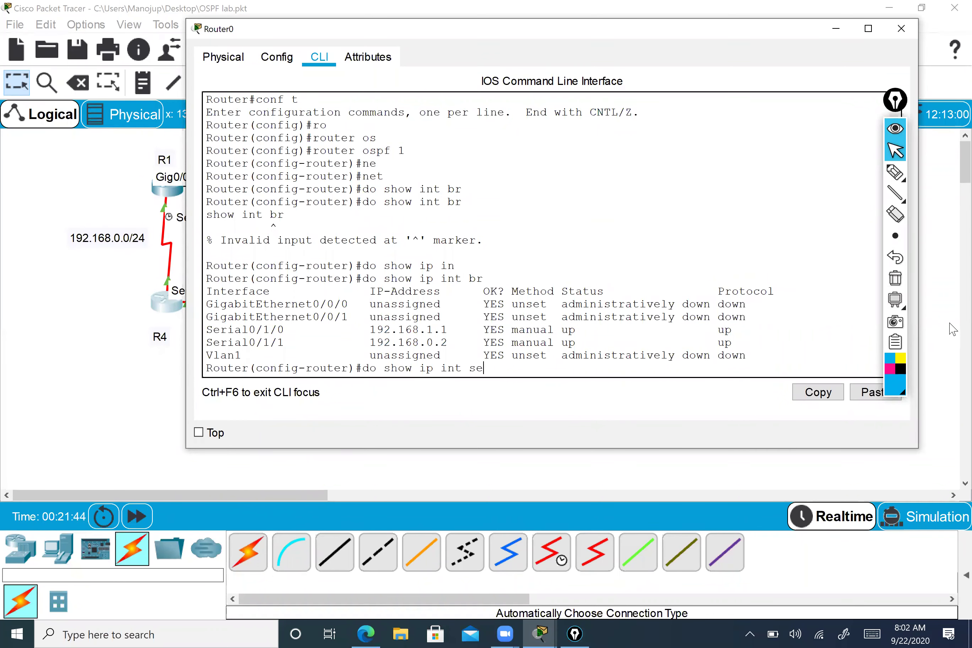
drag(391, 355, 468, 364)
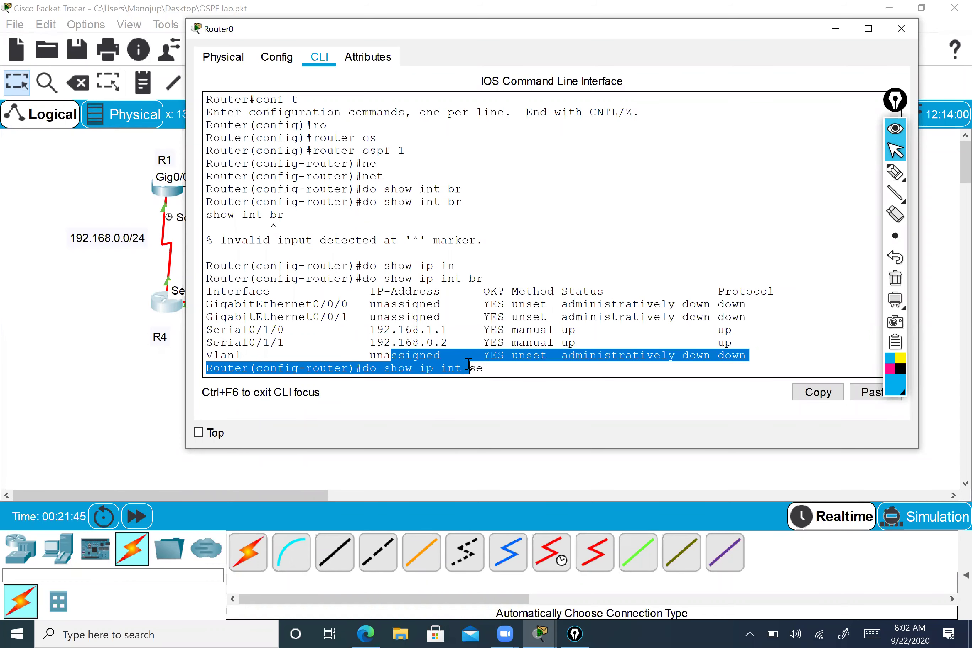
drag(228, 329, 419, 330)
click(413, 329)
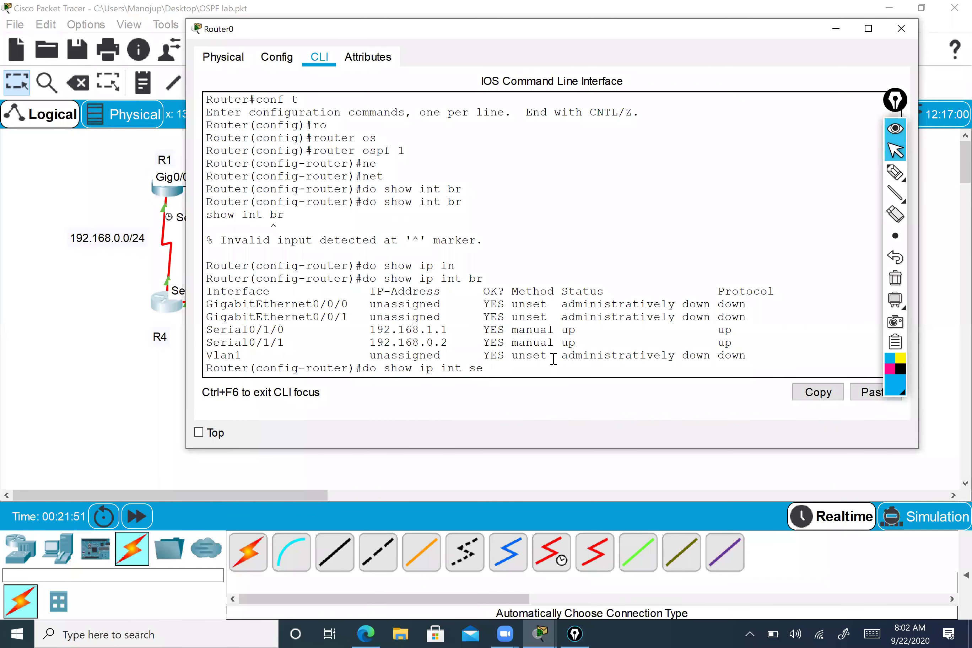
text(0/1/0)
key(Return)
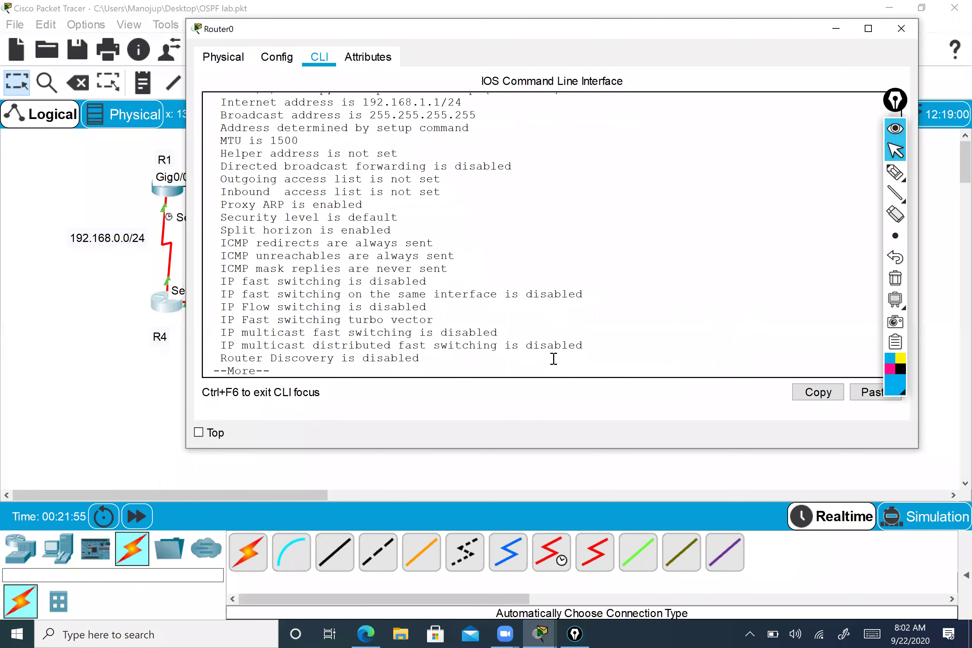
scroll(371, 169, up, 1)
drag(466, 124, 363, 125)
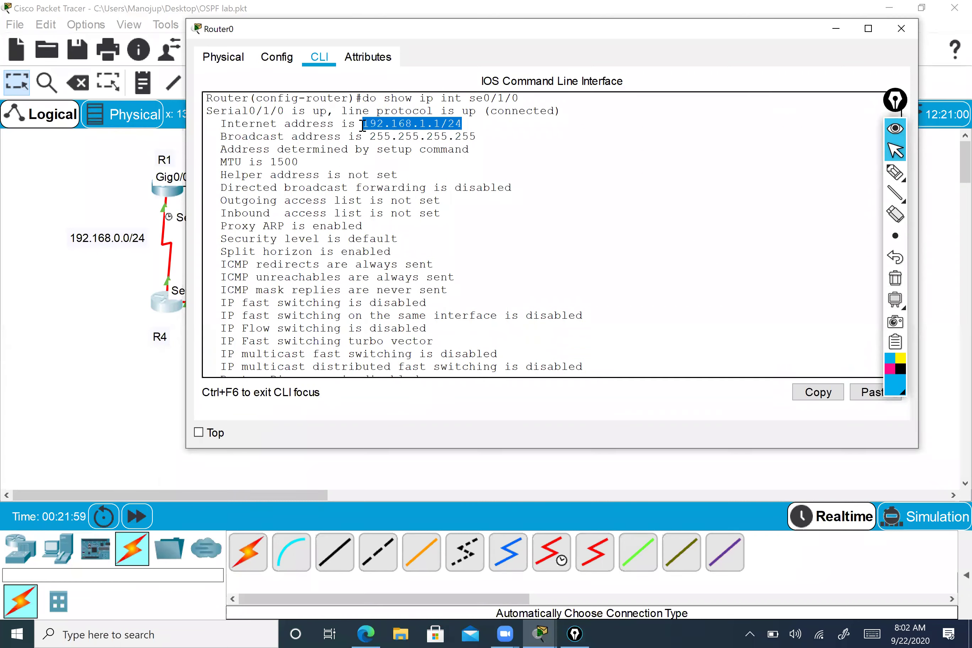
scroll(399, 216, down, 1)
key(ctrl+c)
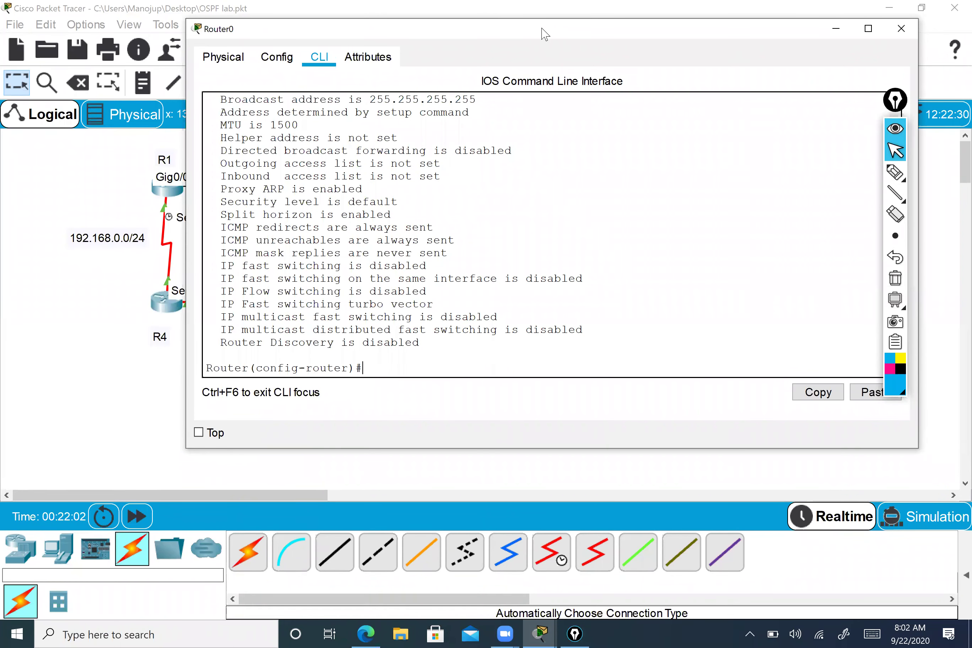
- Drag the Router0 console window to the right side of the screen
drag(544, 33, 744, 31)
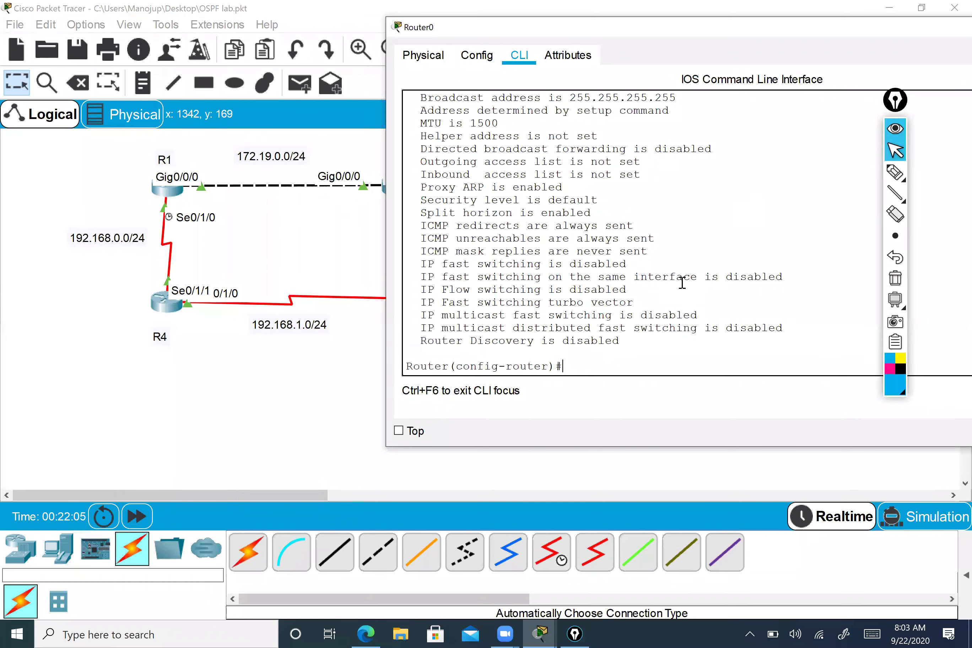
scroll(688, 295, up, 3)
scroll(615, 231, down, 3)
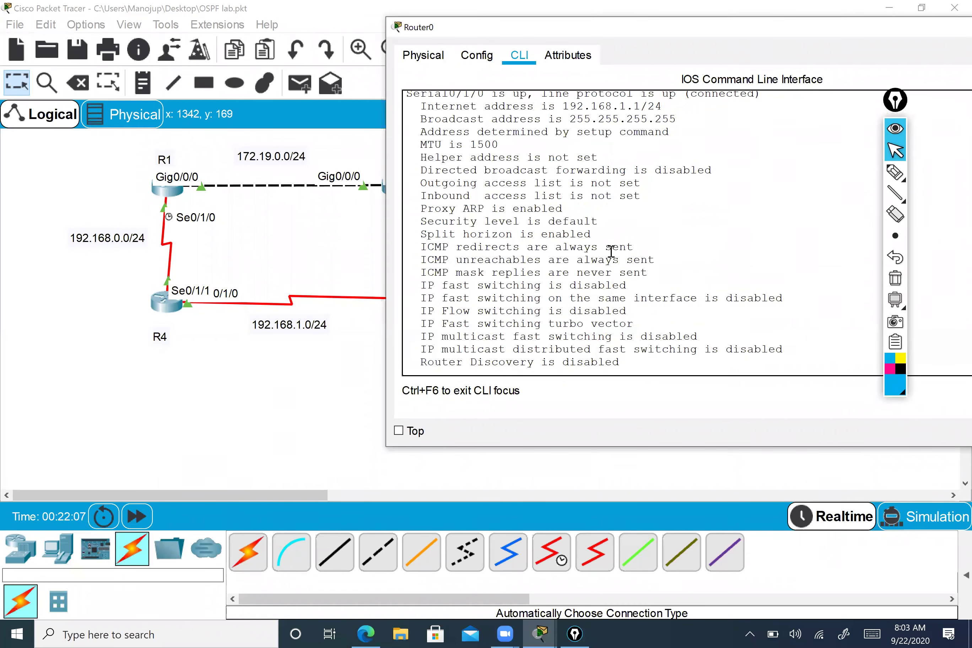
- Add network 192.168.0.0 0.0.0.255 area 0 under Router0's OSPF process 1
text(ne)
key(Tab)
text(t)
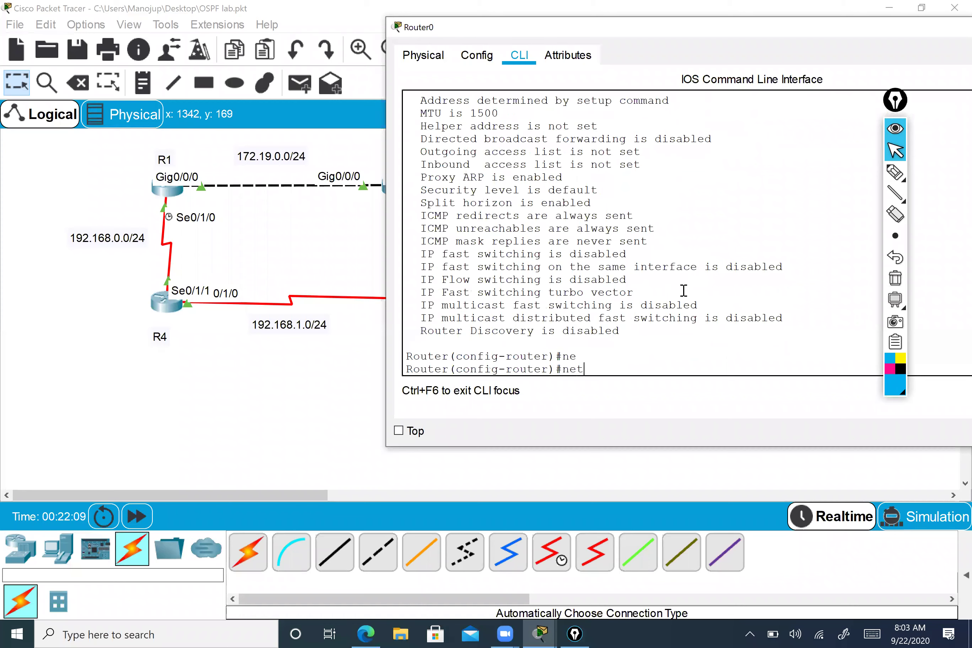
key(Tab)
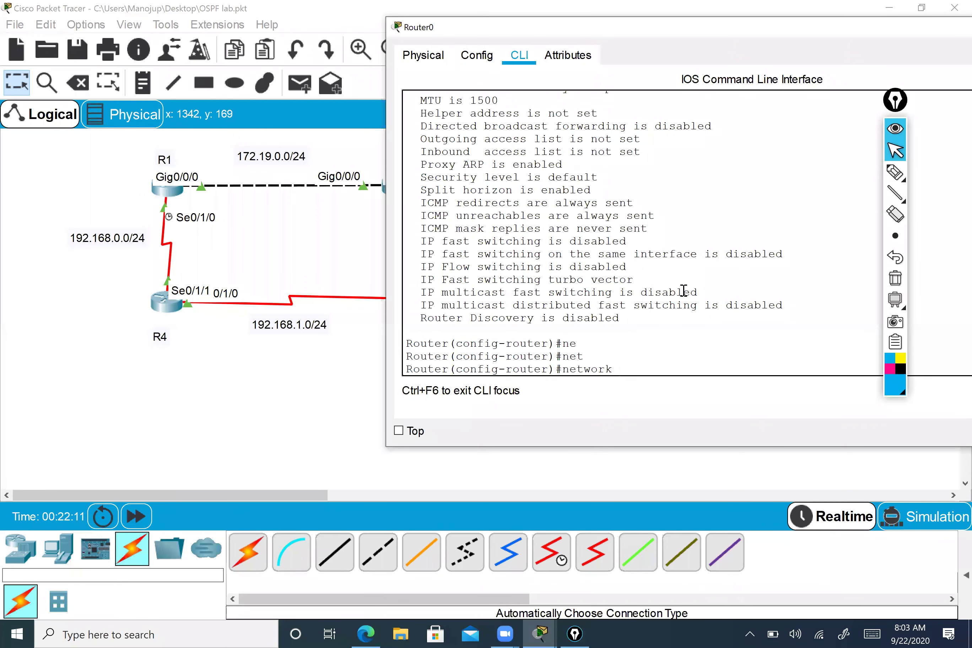
text(192.168.0.0)
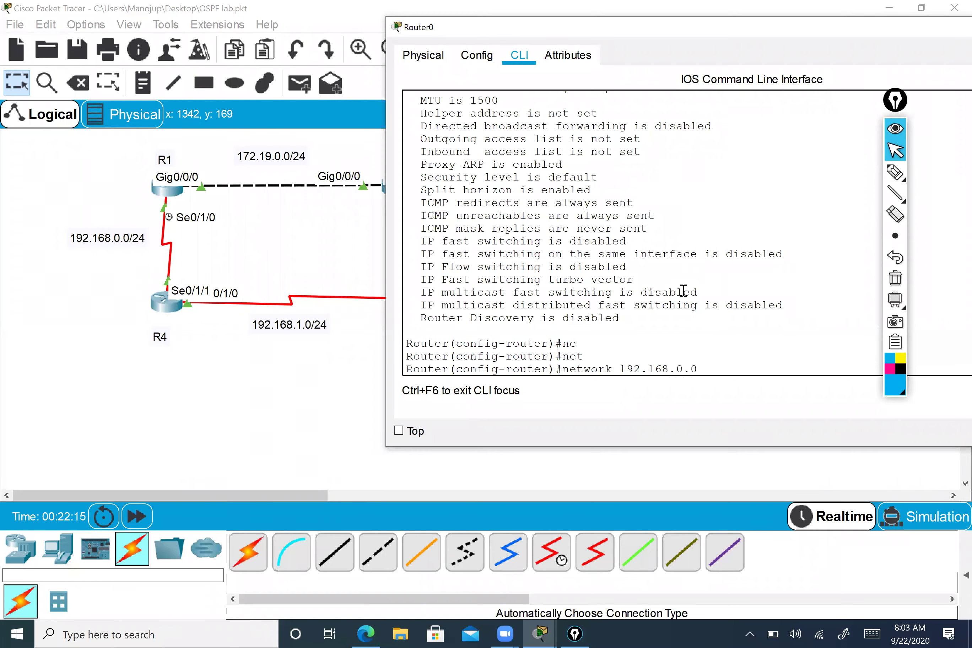
text( 0.0.0.255 area)
key(Tab)
text(0)
key(Return)
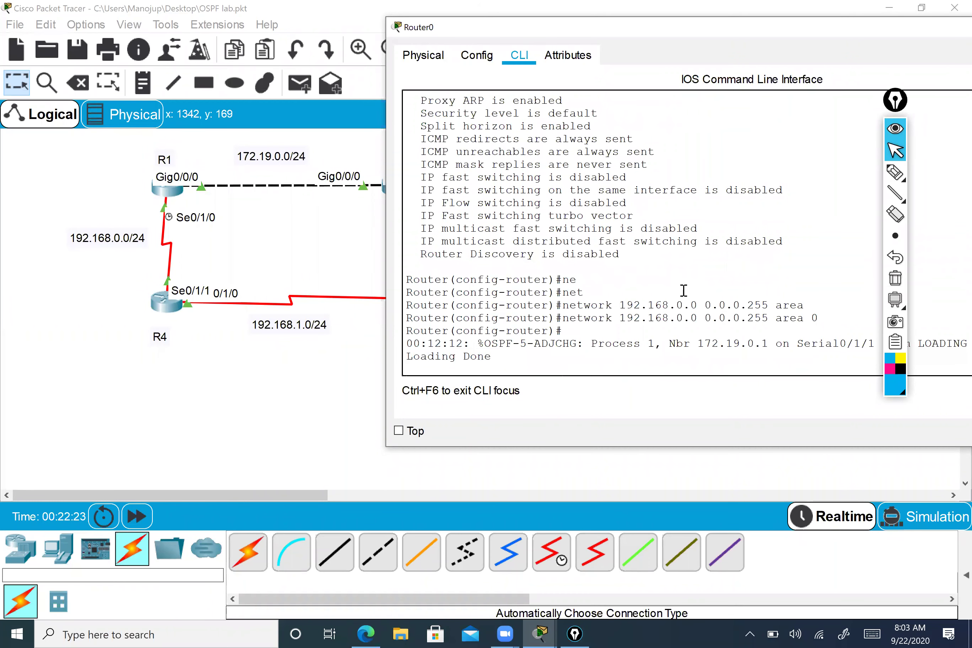
key(Return)
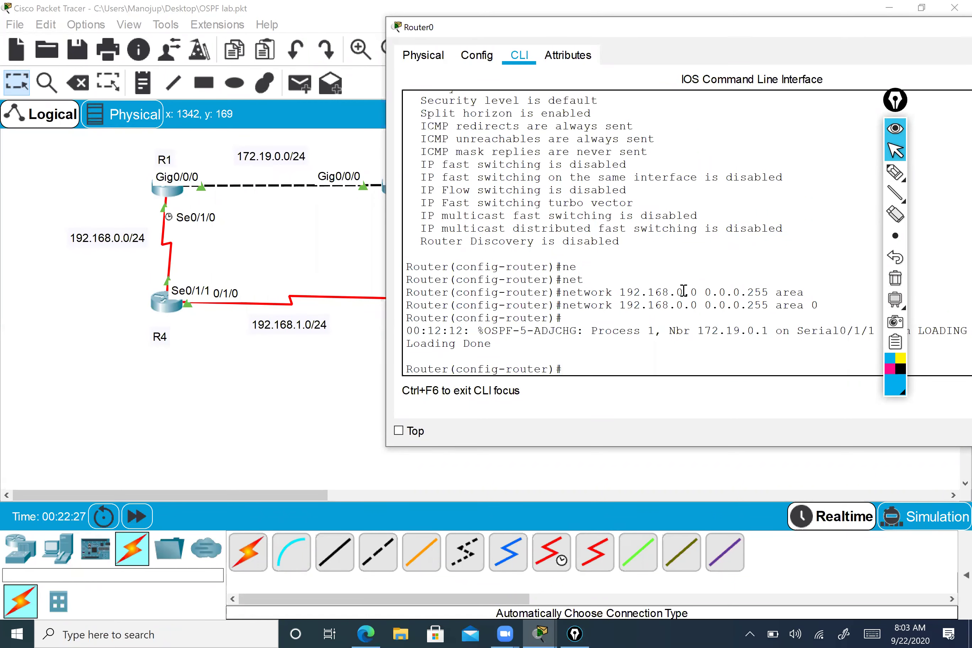
- Add network 192.168.1.0 0.0.0.255 area 0 by editing the recalled command, then end
key(Up)
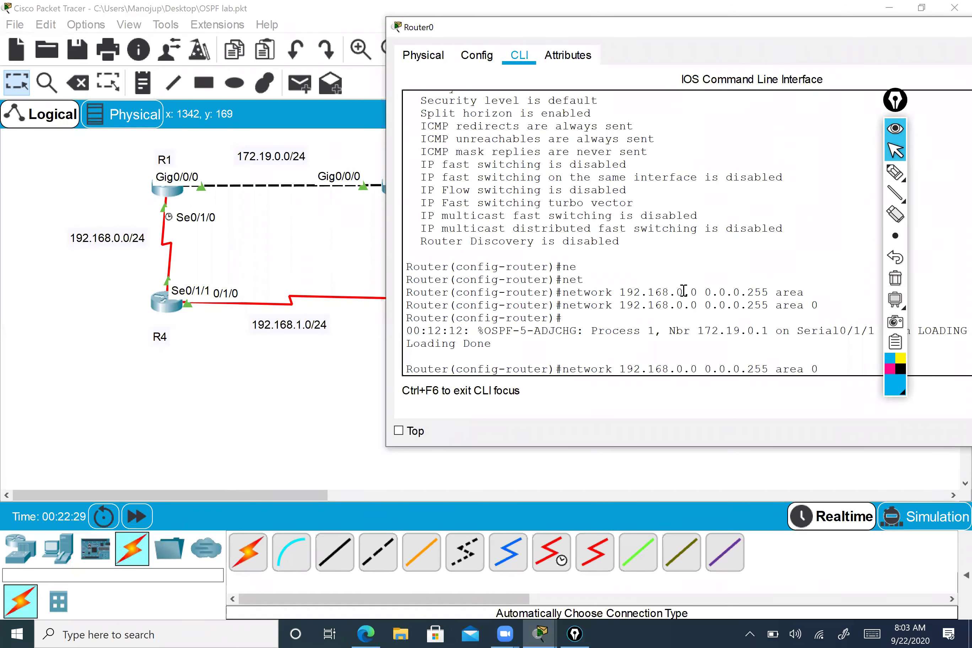
key(Left)
key(Left)
key(Left)
key(Left)
key(Left)
key(Left)
key(Left)
key(Left)
key(Left)
key(Left)
key(Left)
key(Left)
key(Left)
key(Left)
key(Left)
key(Left)
key(Left)
key(Left)
key(Left)
key(Left)
key(Delete)
text(1)
key(Return)
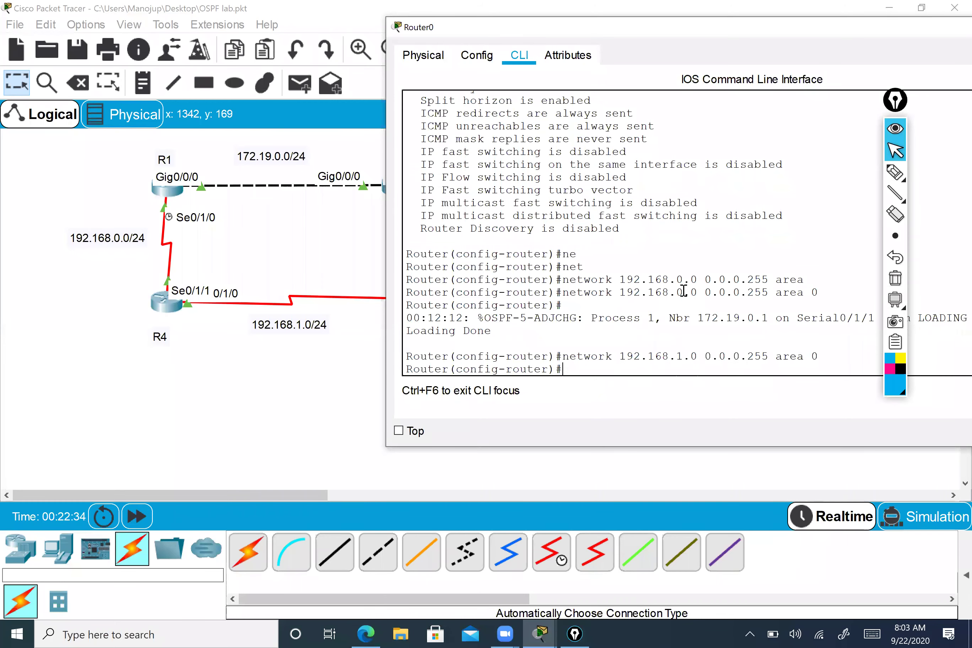
text(end)
key(Return)
key(Return)
key(Return)
key(Return)
- Run show ip protocols and review OSPF, router ID 192.168.1.1, both networks, distance 110
text(show ip p)
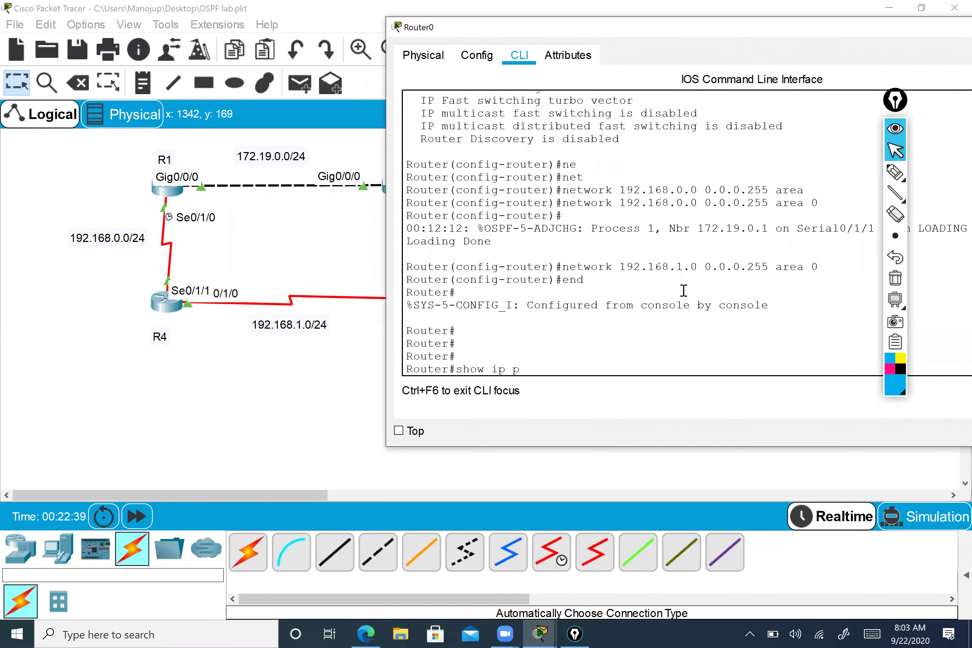
text(r)
key(Tab)
key(Return)
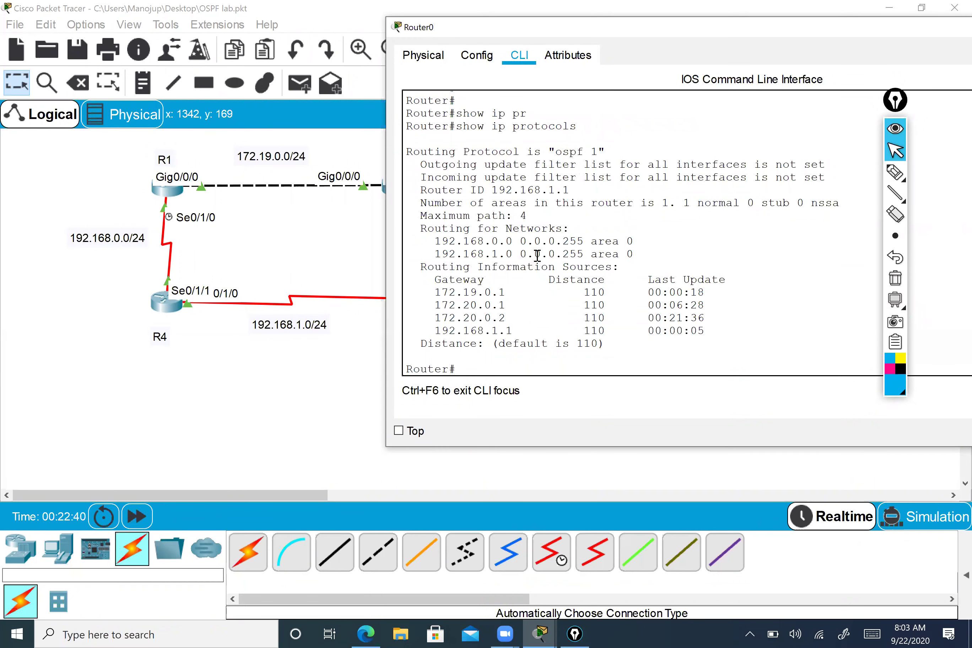
drag(555, 152, 596, 150)
drag(491, 190, 571, 189)
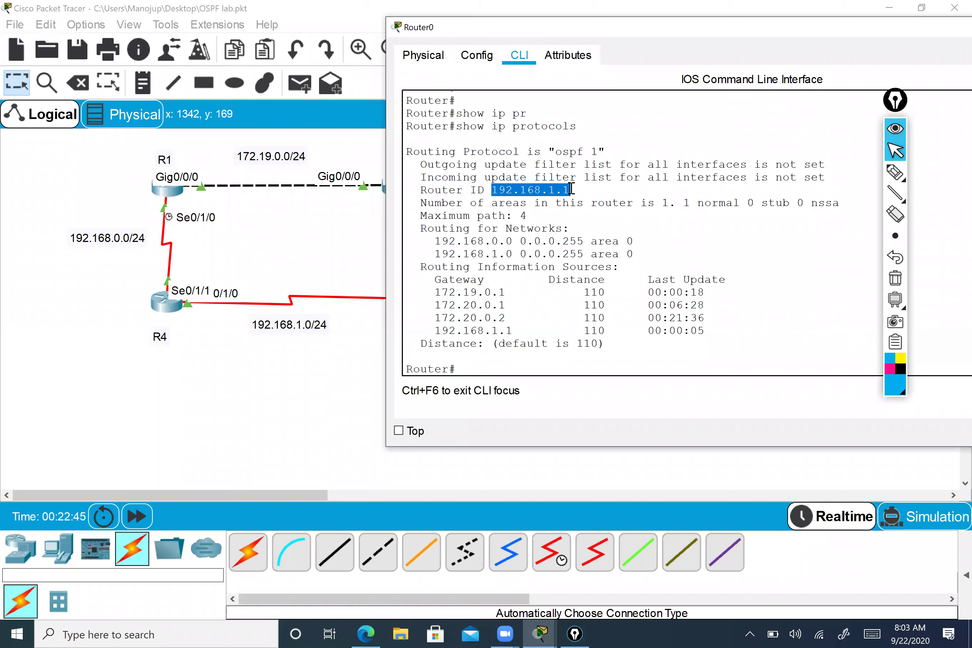
drag(441, 240, 618, 266)
click(627, 254)
drag(423, 241, 636, 260)
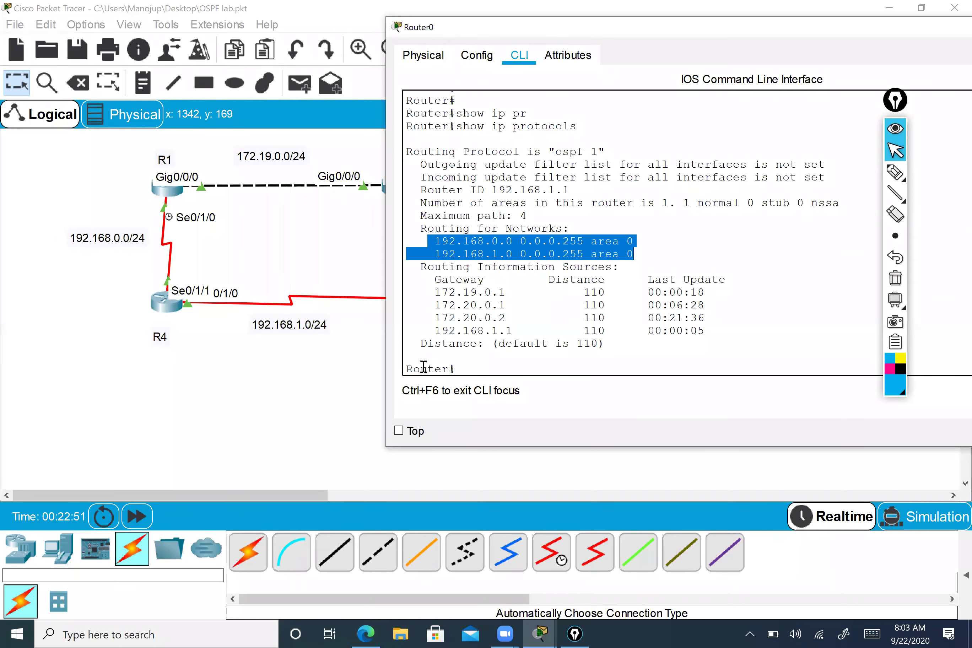
drag(597, 343, 588, 346)
click(594, 346)
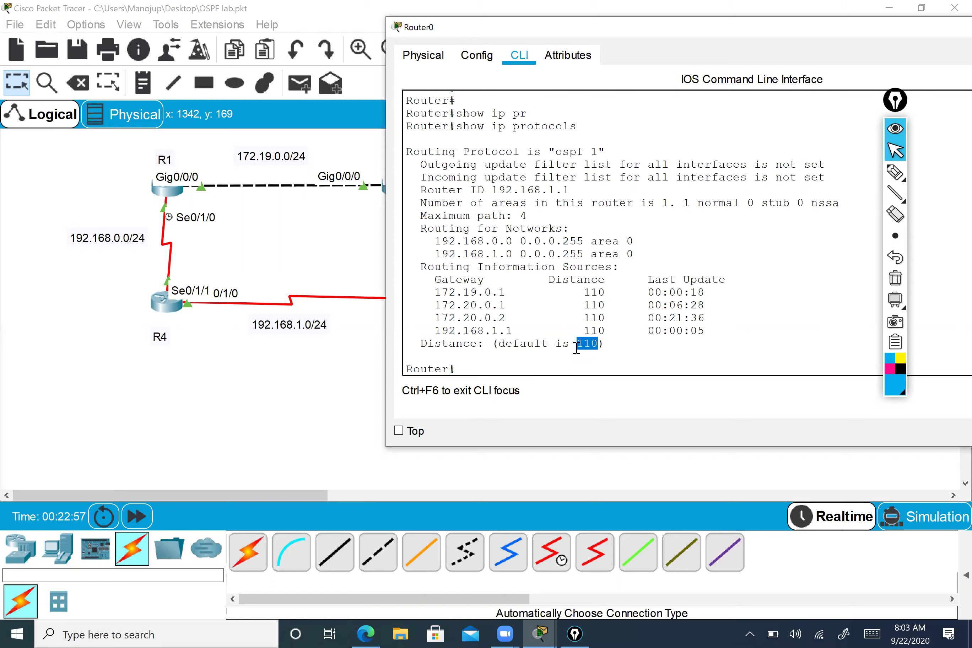
- Run show ip ospf neighbor to display Router0's OSPF neighbor table
key(Up)
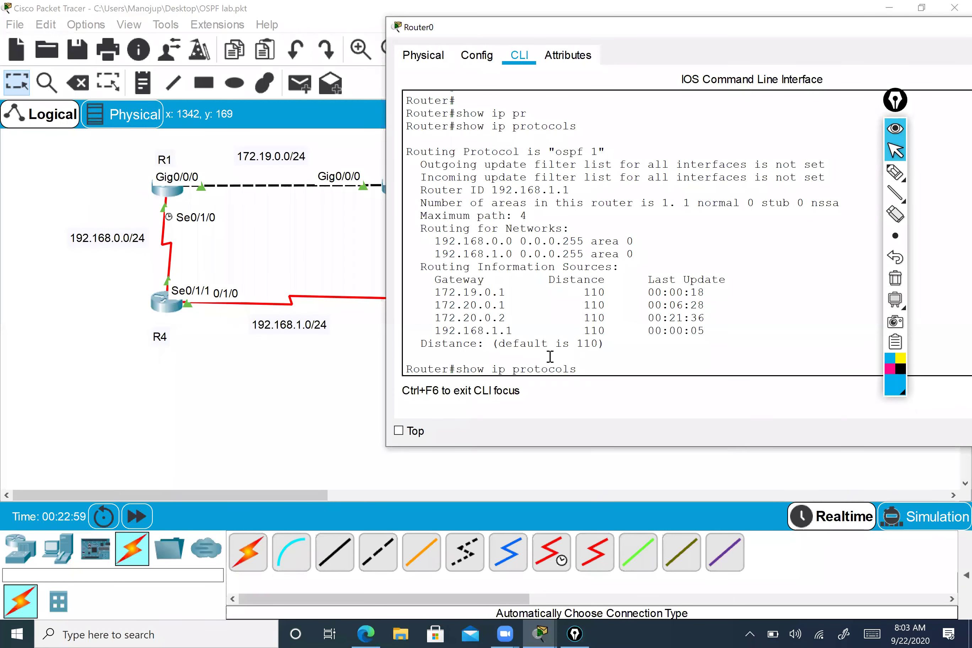
key(BackSpace)
key(BackSpace)
key(BackSpace)
key(BackSpace)
key(BackSpace)
text(os)
key(Tab)
text(ne)
key(Tab)
key(Return)
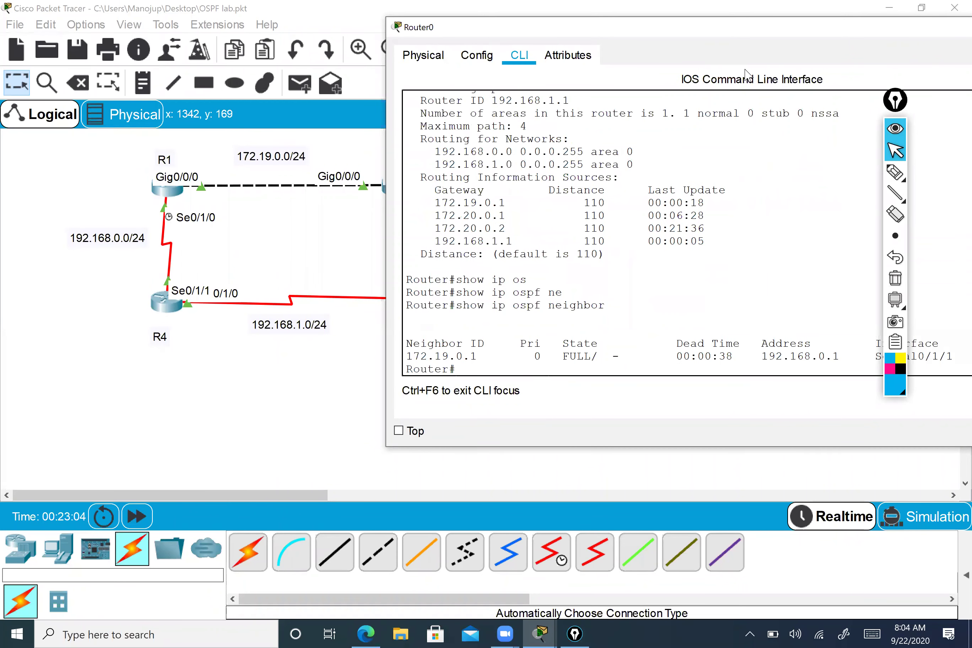
- Move the console left, widen it, and check neighbor 172.19.0.1 is FULL
drag(724, 26, 507, 23)
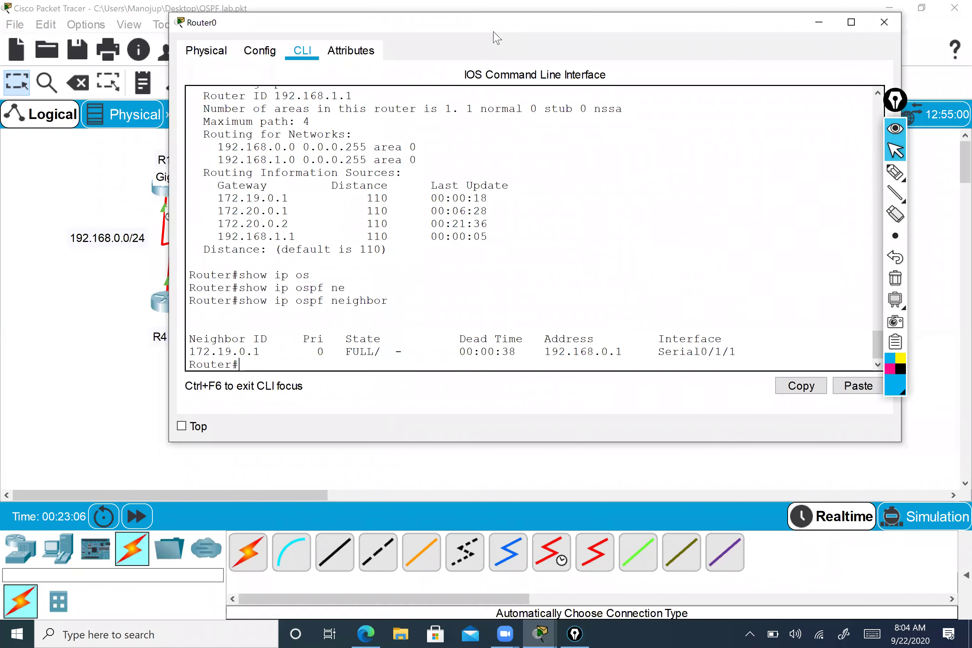
drag(648, 30, 600, 37)
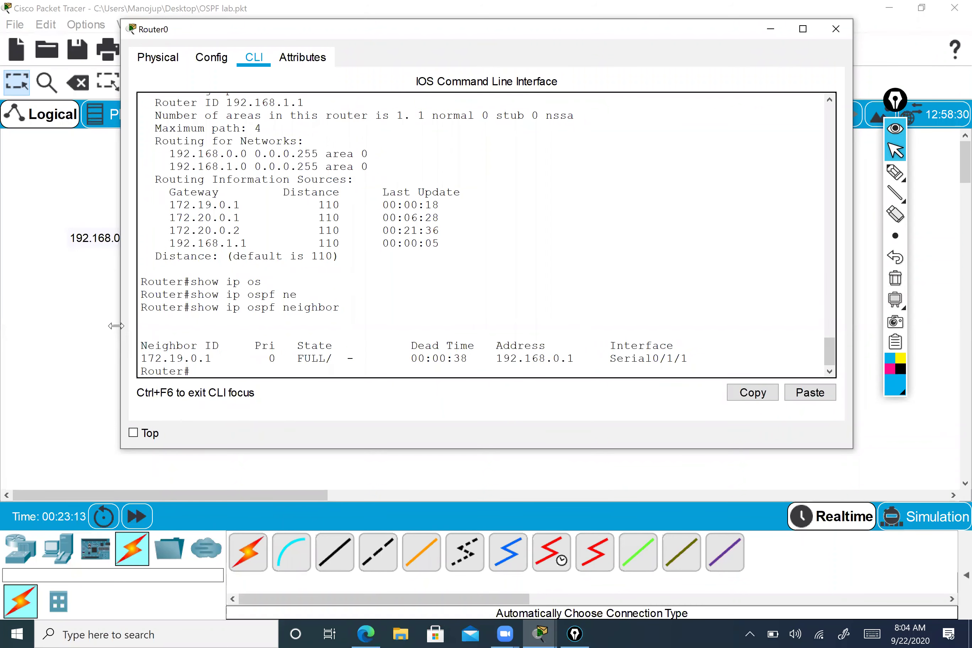
drag(116, 326, 75, 324)
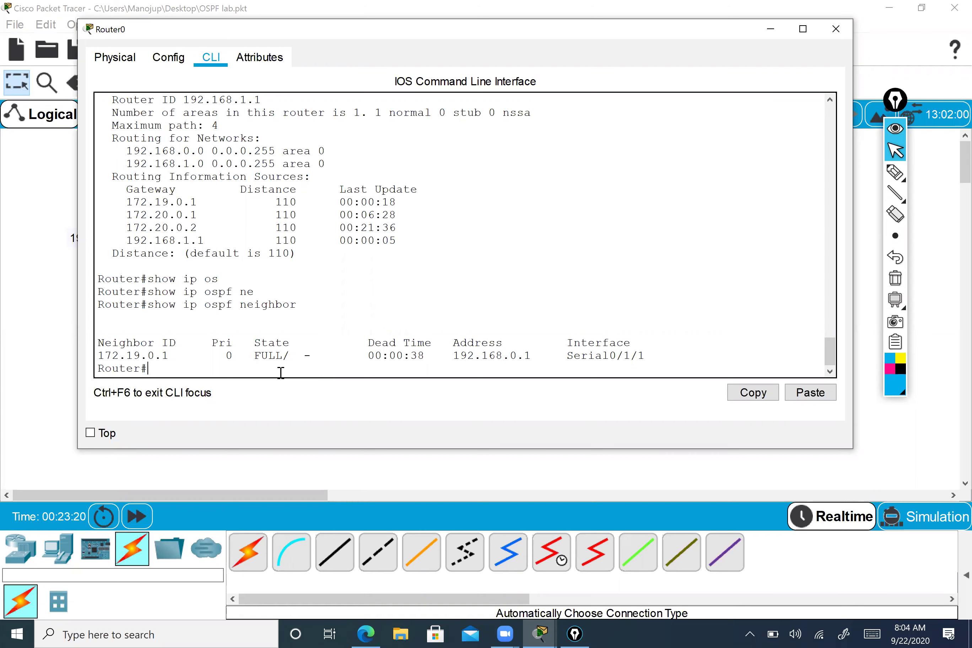
drag(308, 358, 298, 357)
click(307, 357)
- Close Router0's console and run show ip ospf neighbor in a widened R1 console
click(836, 28)
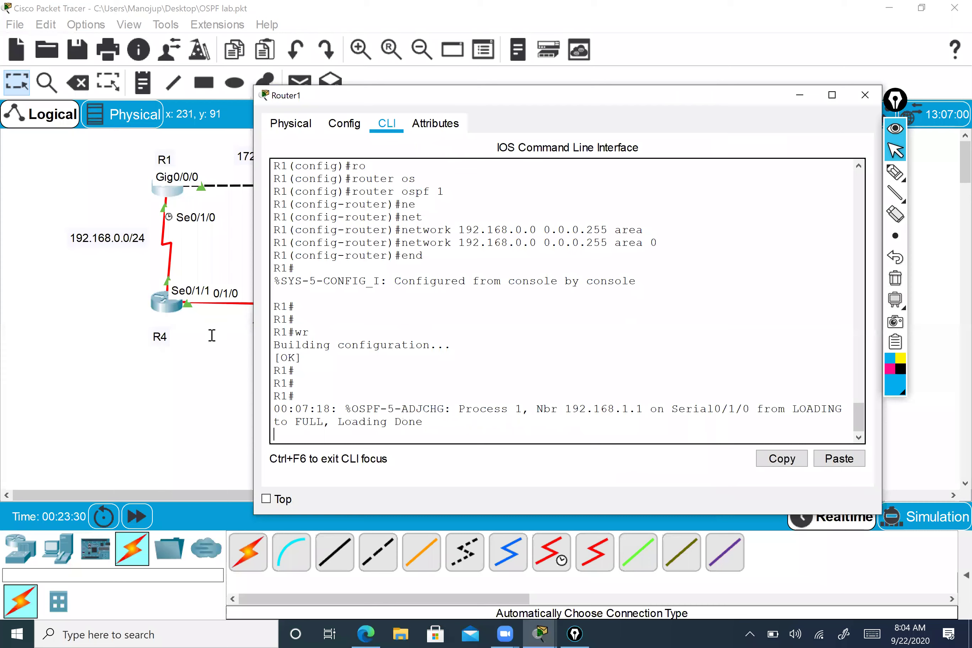
drag(254, 354, 128, 313)
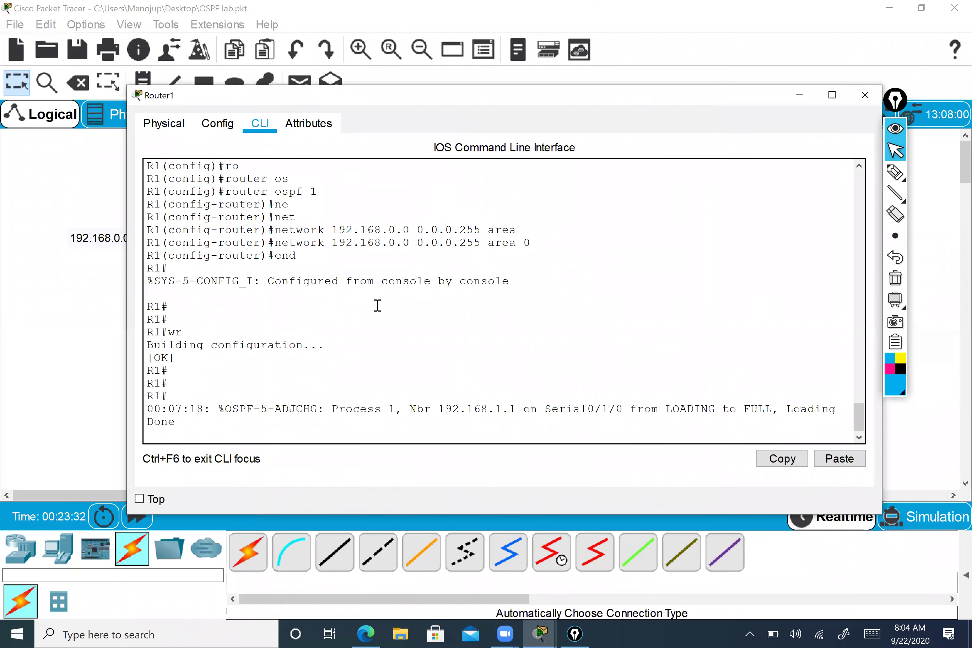
key(Return)
key(Return)
text(show ip os)
key(Tab)
text(ne)
key(Tab)
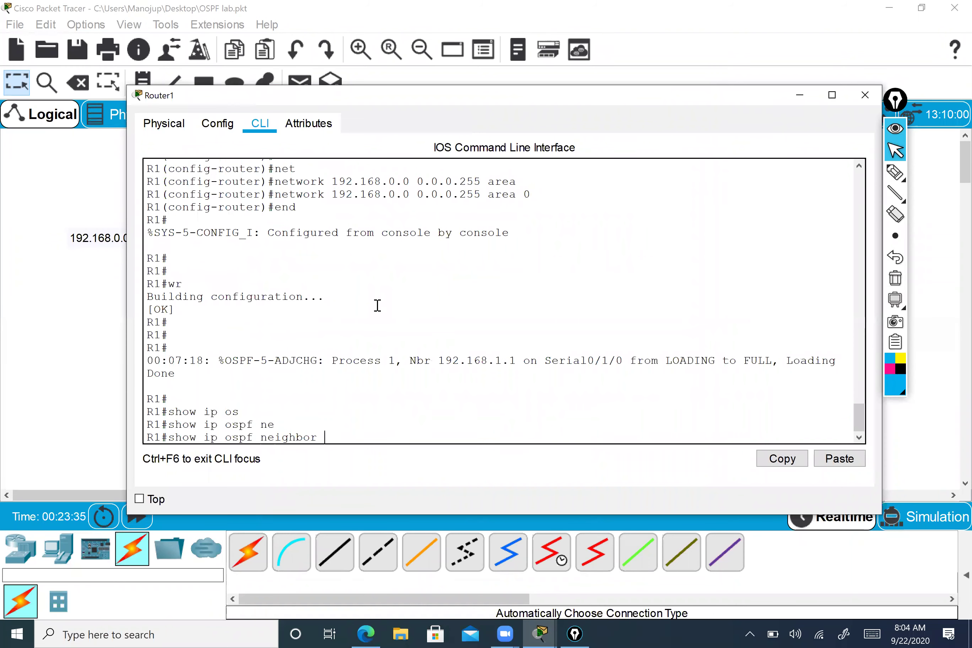
key(Return)
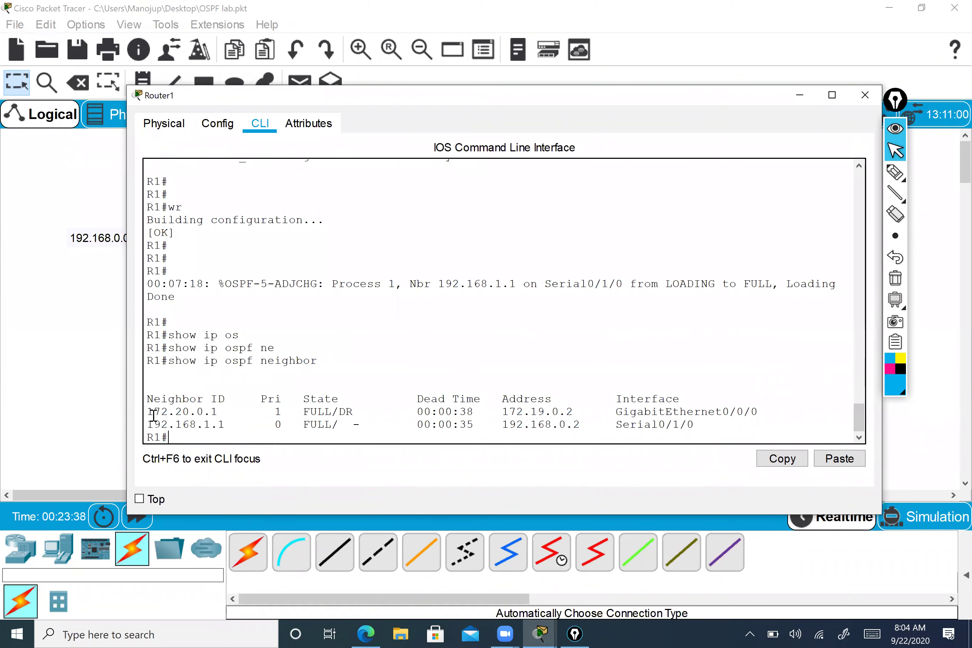
- Highlight neighbors 172.20.0.1 (DR, 172.19.0.2) and 192.168.1.1 (192.168.0.2, Serial0/1/0)
drag(150, 414, 220, 412)
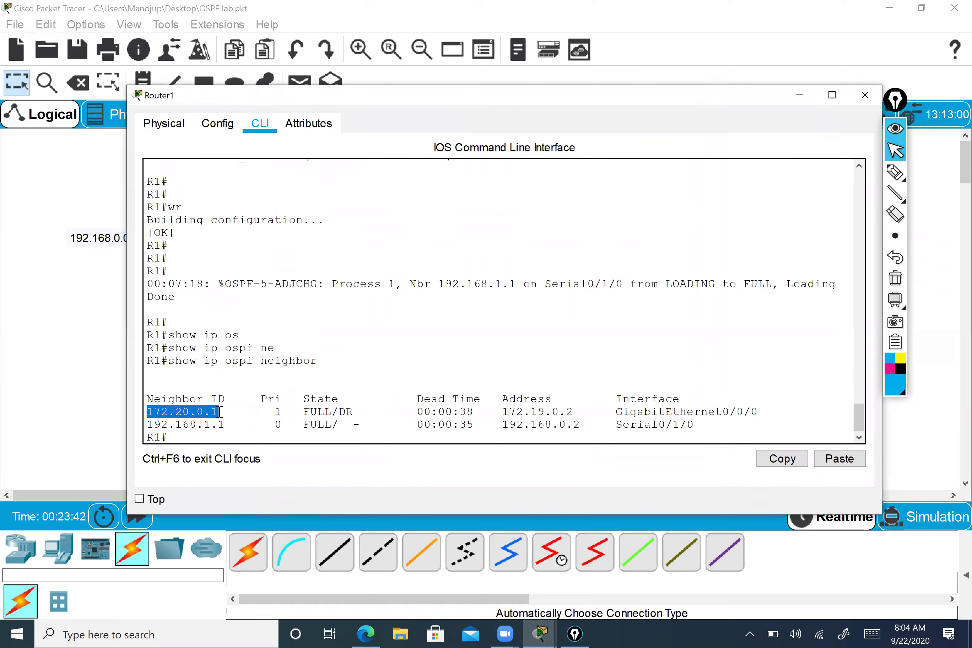
drag(498, 412, 755, 413)
drag(316, 412, 356, 414)
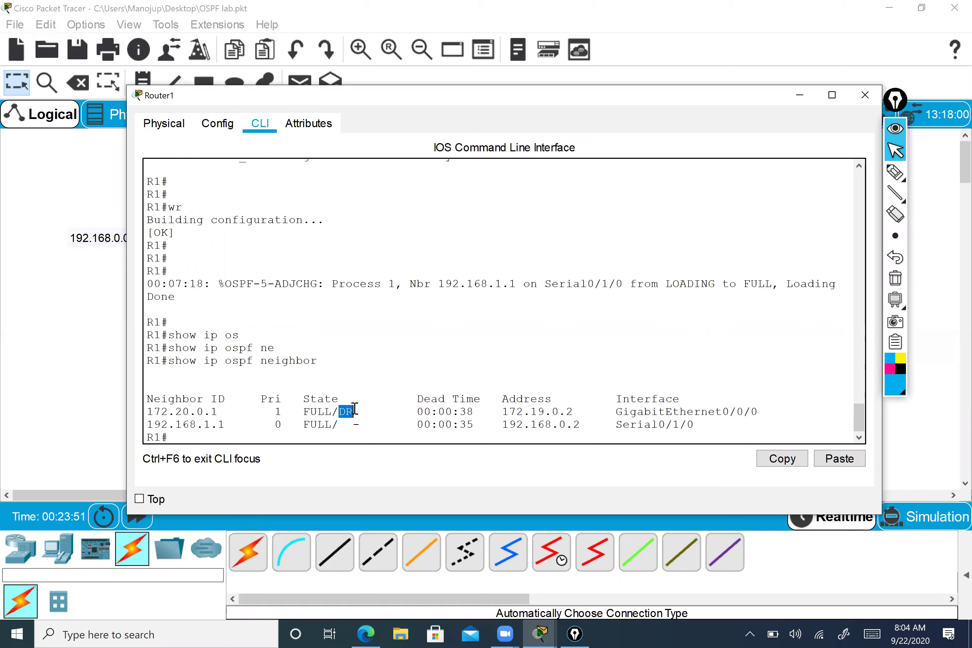
drag(226, 425, 153, 425)
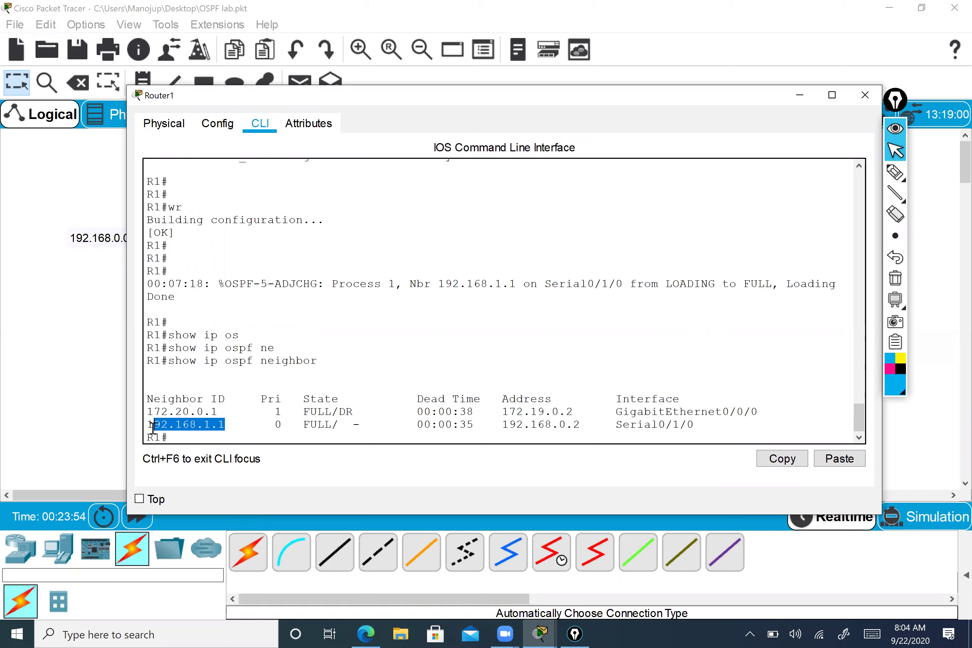
drag(572, 424, 524, 423)
drag(694, 425, 616, 425)
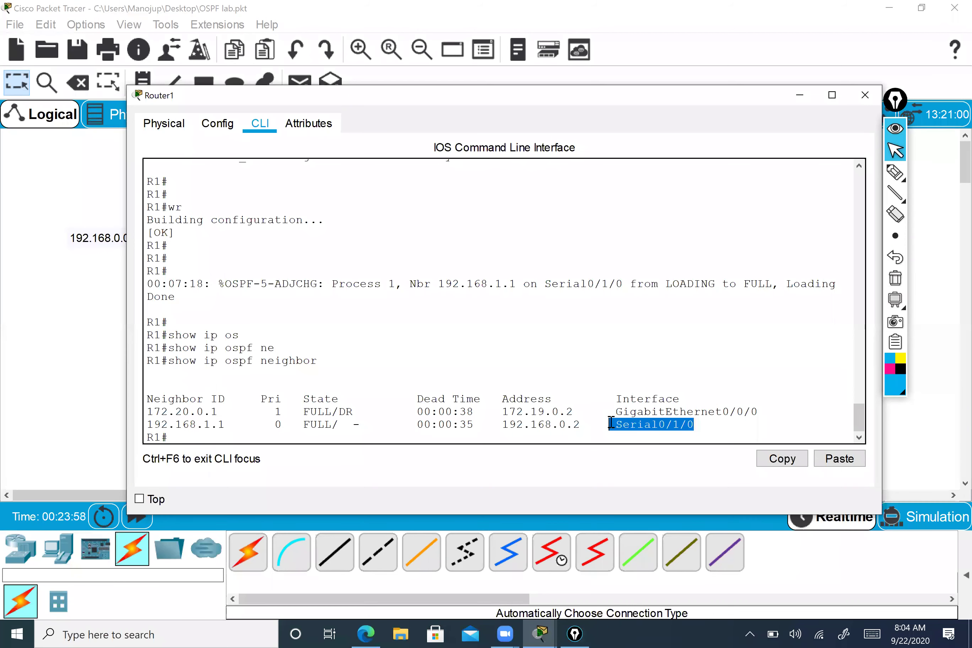
drag(346, 425, 363, 426)
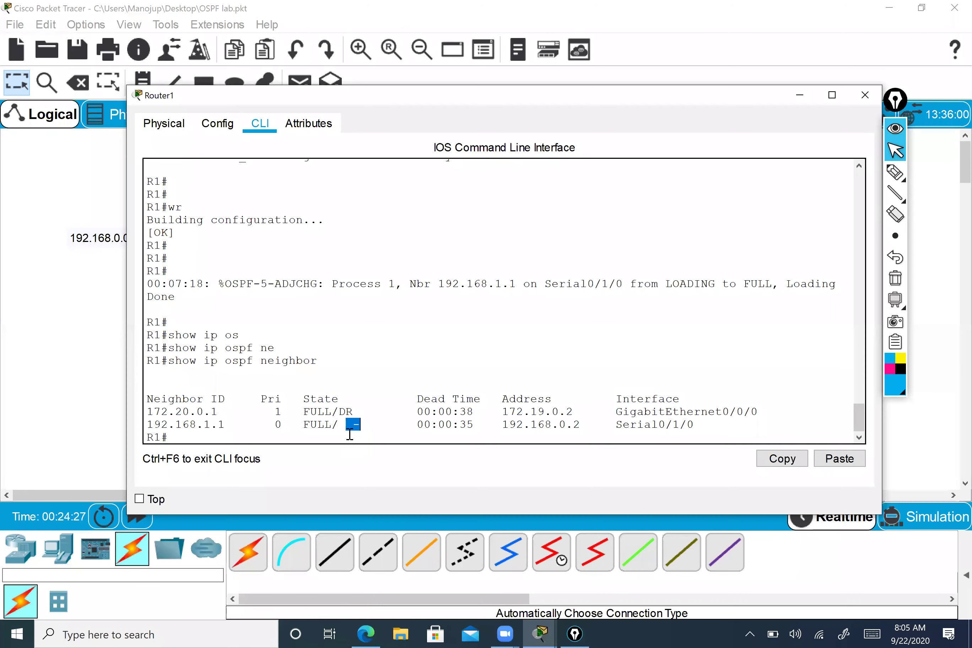
- Rerun show ip ospf neighbor twice on R1 to refresh the neighbor timers
click(341, 425)
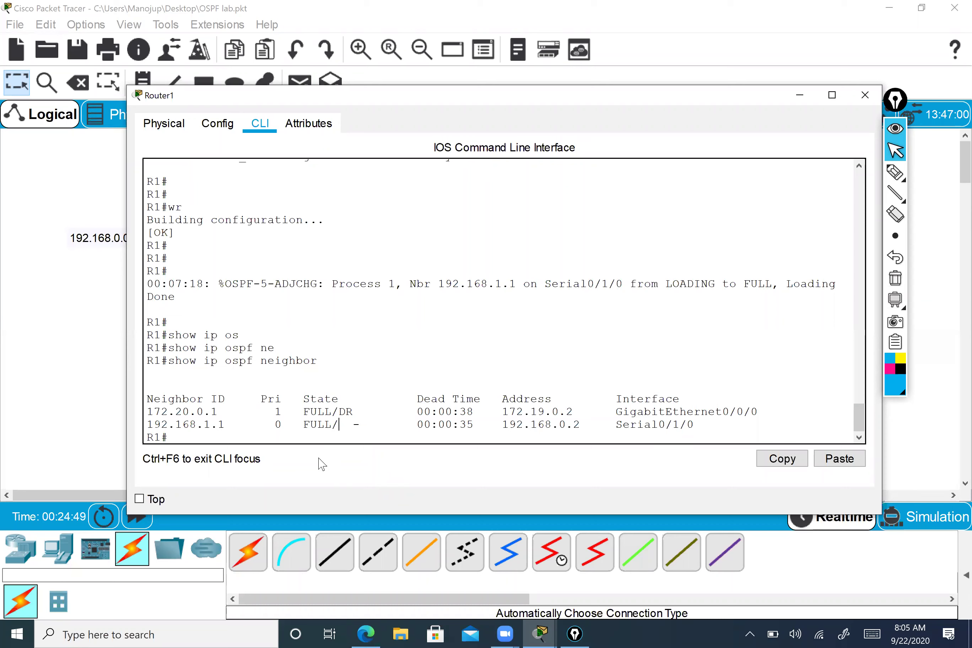
mouse_move(366, 426)
mouse_down()
mouse_move(344, 428)
mouse_move(363, 432)
mouse_up()
click(351, 428)
click(363, 431)
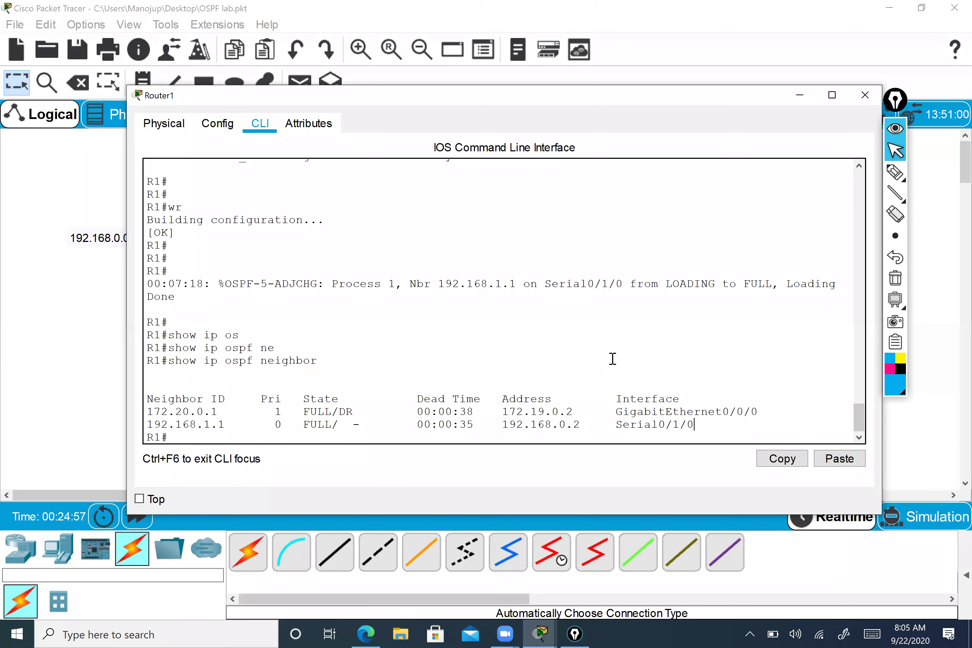
key(Up)
key(Return)
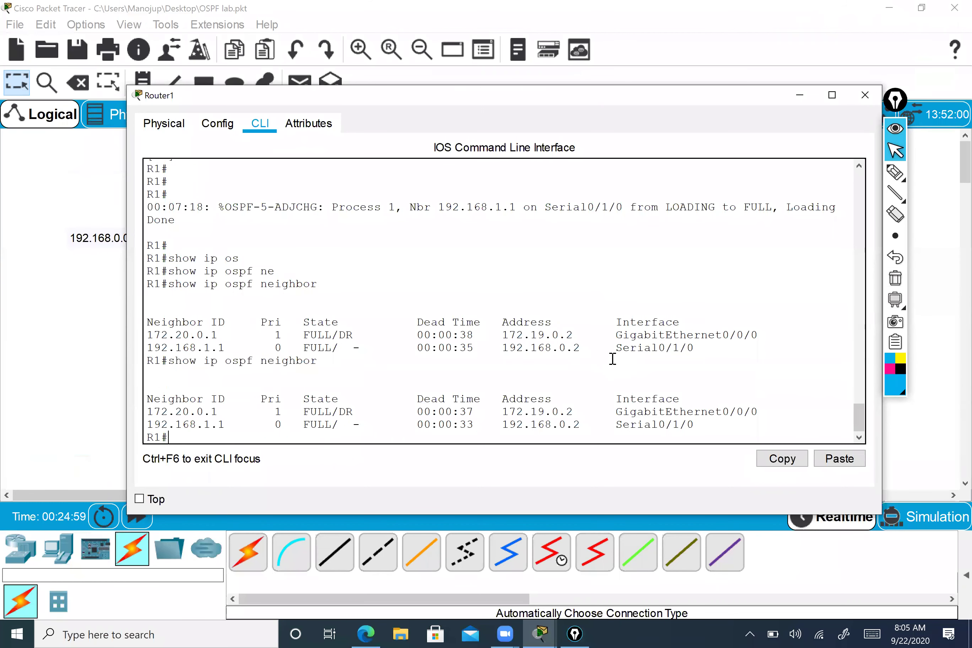
key(Up)
key(Return)
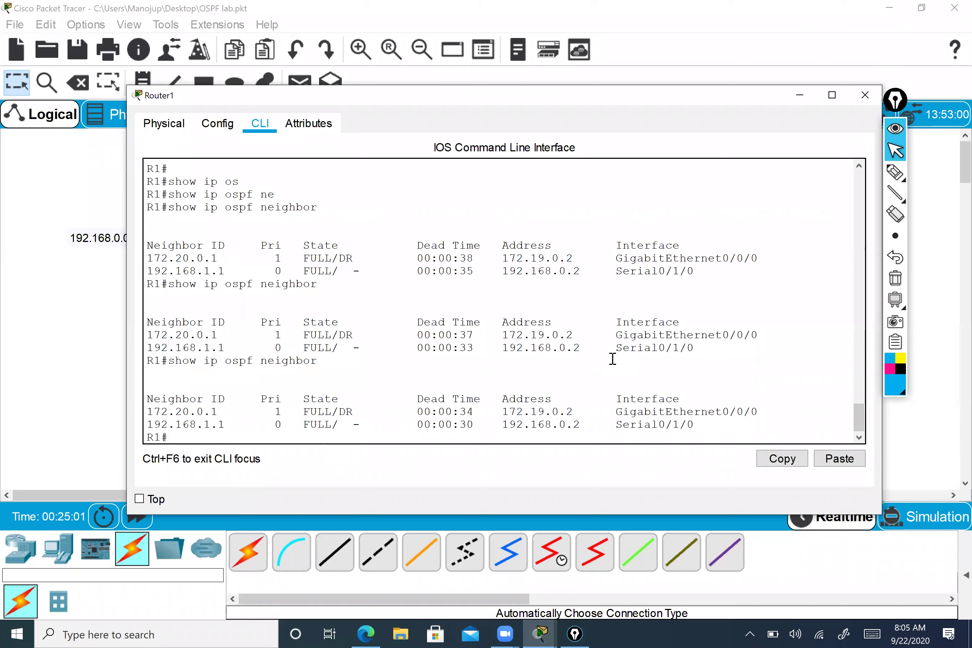
drag(149, 423, 191, 425)
click(296, 426)
- Close R1's console and rerun show ip ospf neighbor on router R4
click(871, 100)
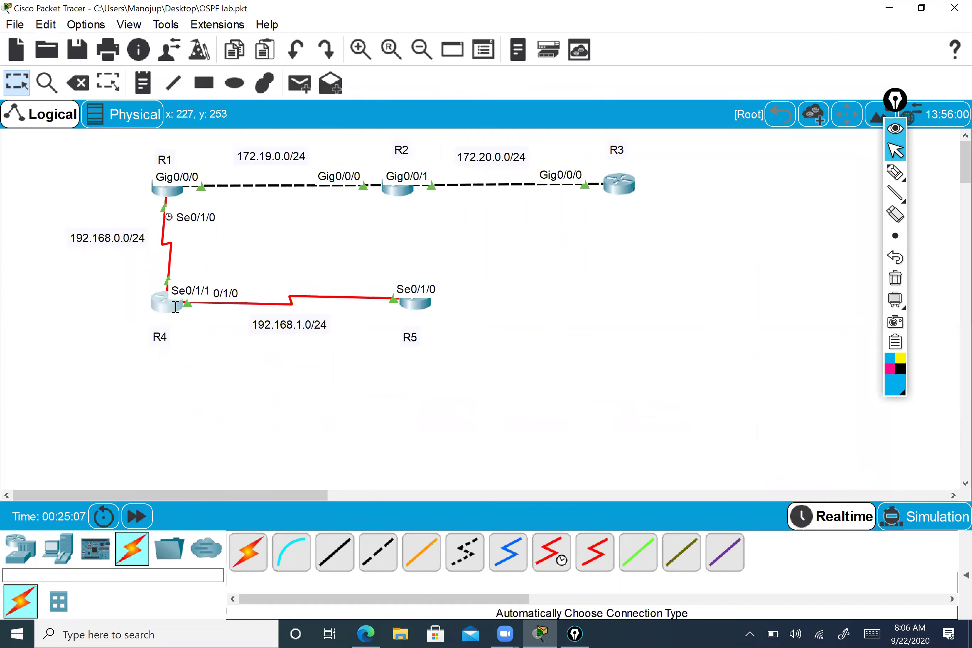
click(175, 307)
mouse_move(894, 299)
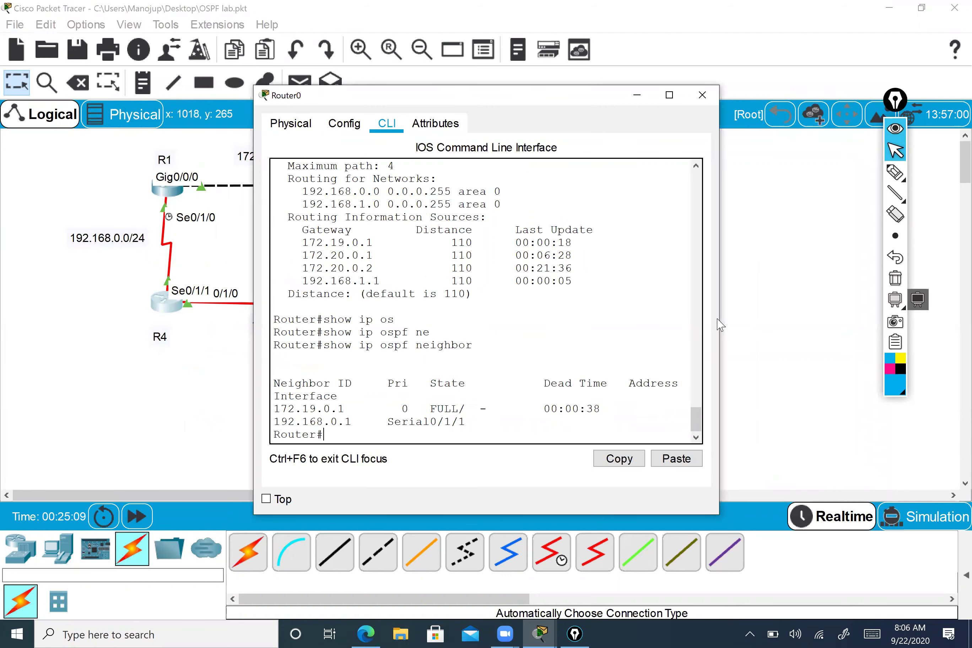
drag(935, 288, 932, 288)
key(Up)
key(Return)
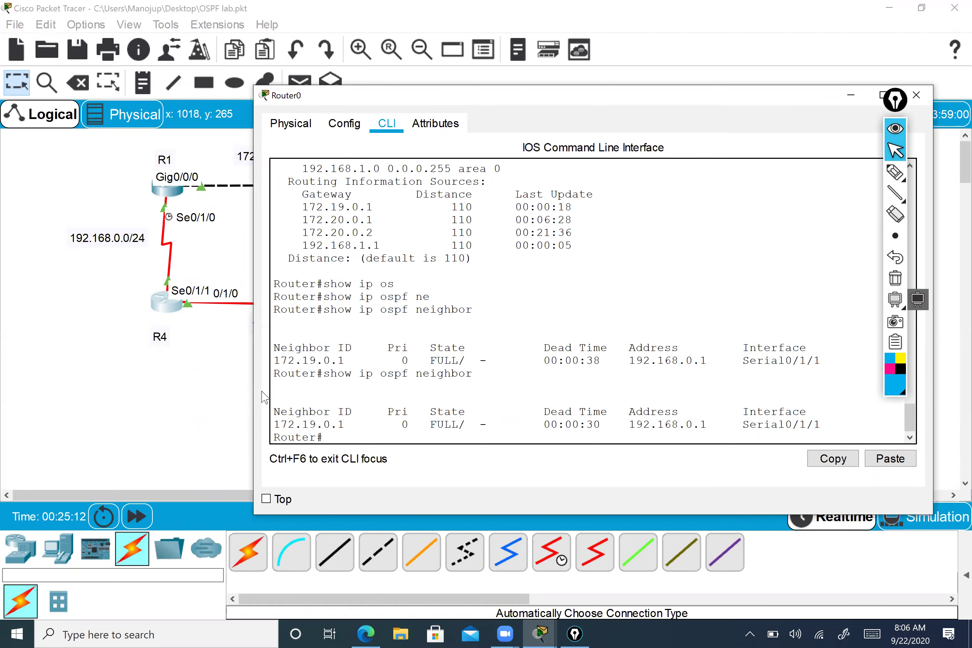
- Highlight R4's neighbor 172.19.0.1 and its FULL state in the table
drag(253, 381, 74, 366)
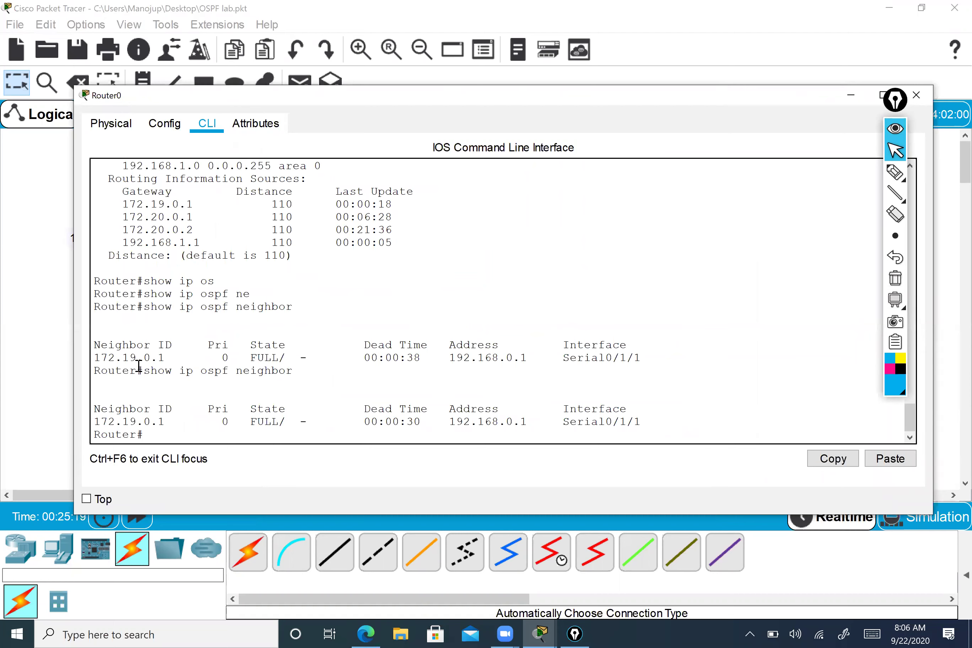
drag(101, 359, 117, 360)
click(449, 357)
drag(101, 422, 182, 423)
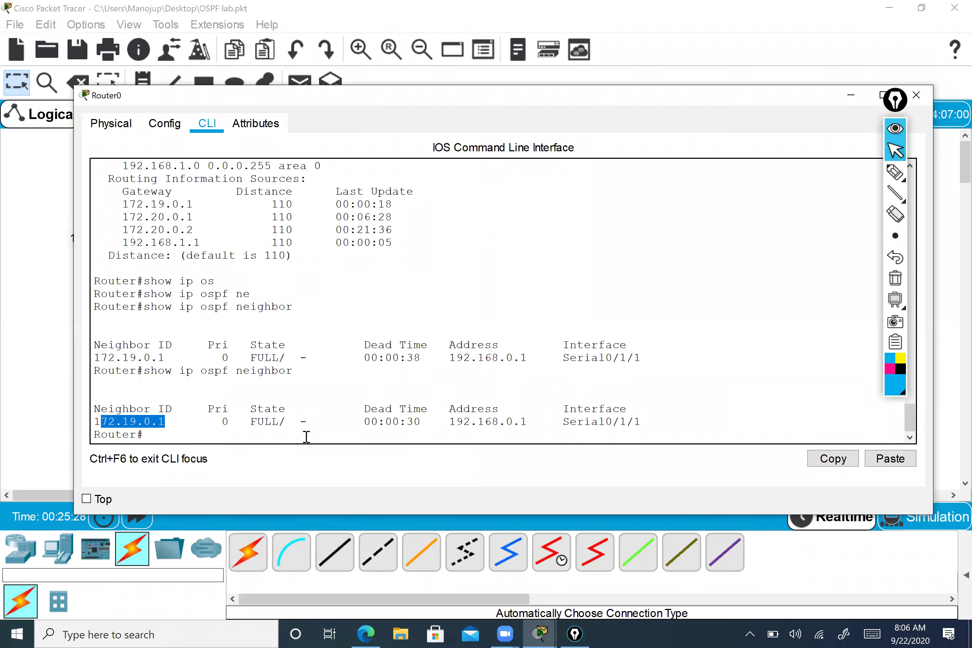
click(276, 432)
drag(274, 425, 311, 425)
click(393, 423)
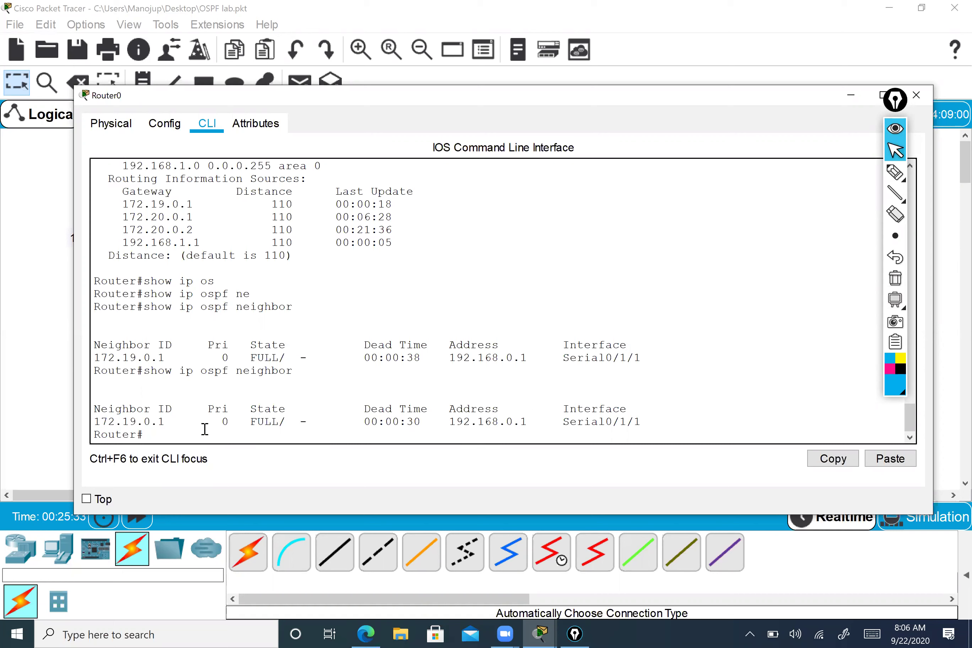
drag(281, 423, 314, 422)
click(215, 422)
- Run show interfaces serial 0/1/0 on Router0
text(show in)
key(Tab)
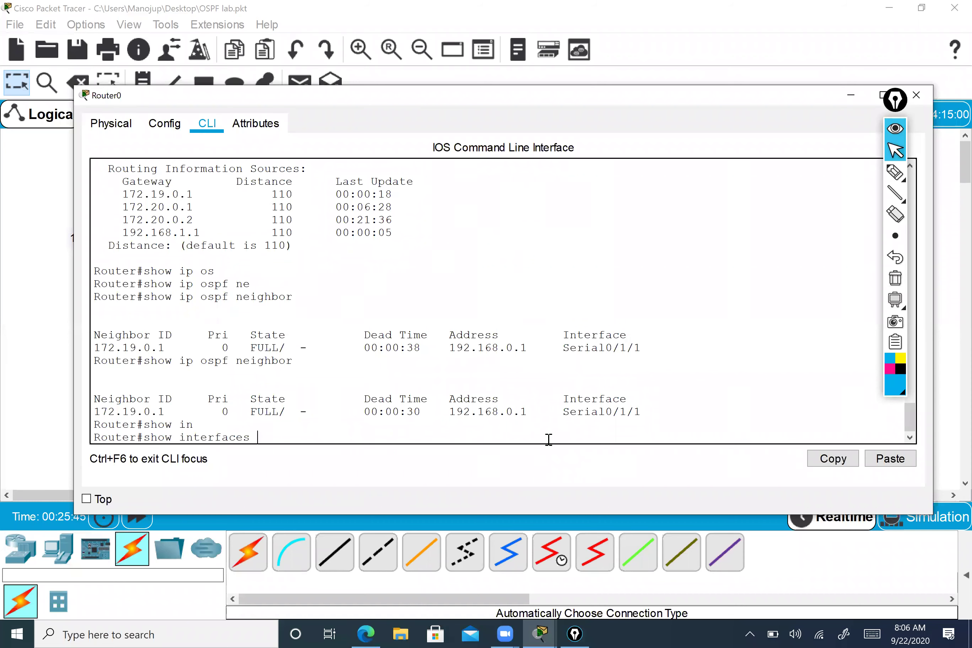
text(se)
key(Tab)
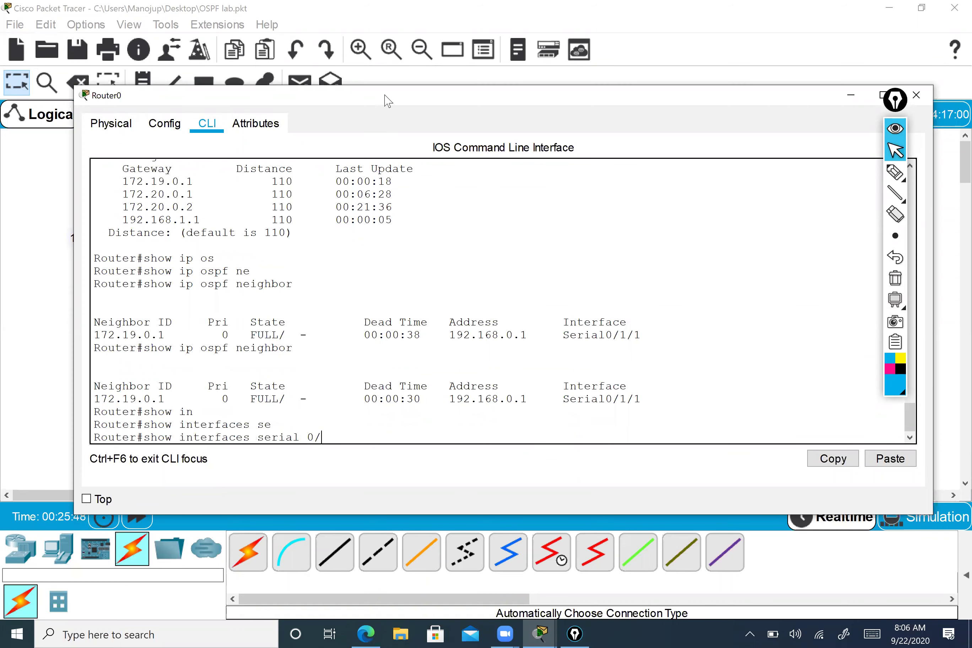
drag(389, 100, 608, 79)
text(0)
key(Return)
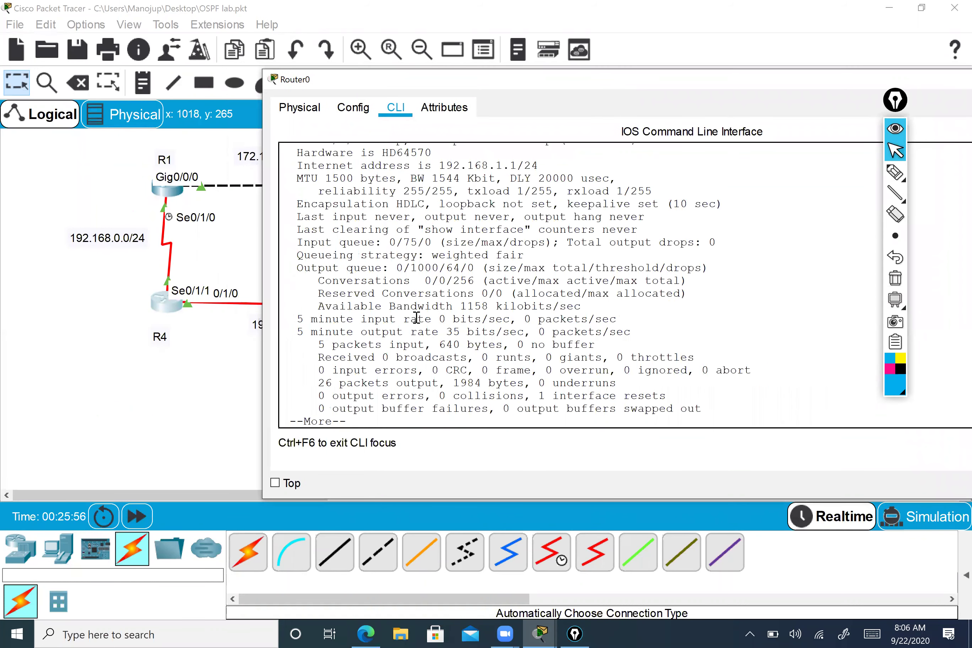
- Highlight the Encapsulation HDLC line in the serial interface output
scroll(414, 303, up, 1)
scroll(414, 303, up, 1)
drag(296, 246, 429, 247)
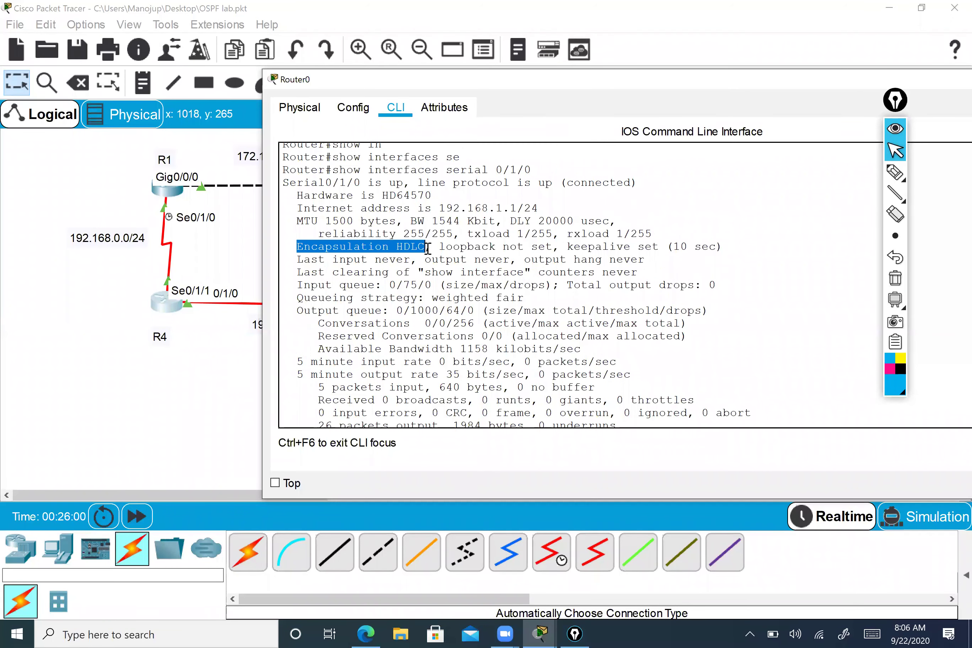
click(426, 249)
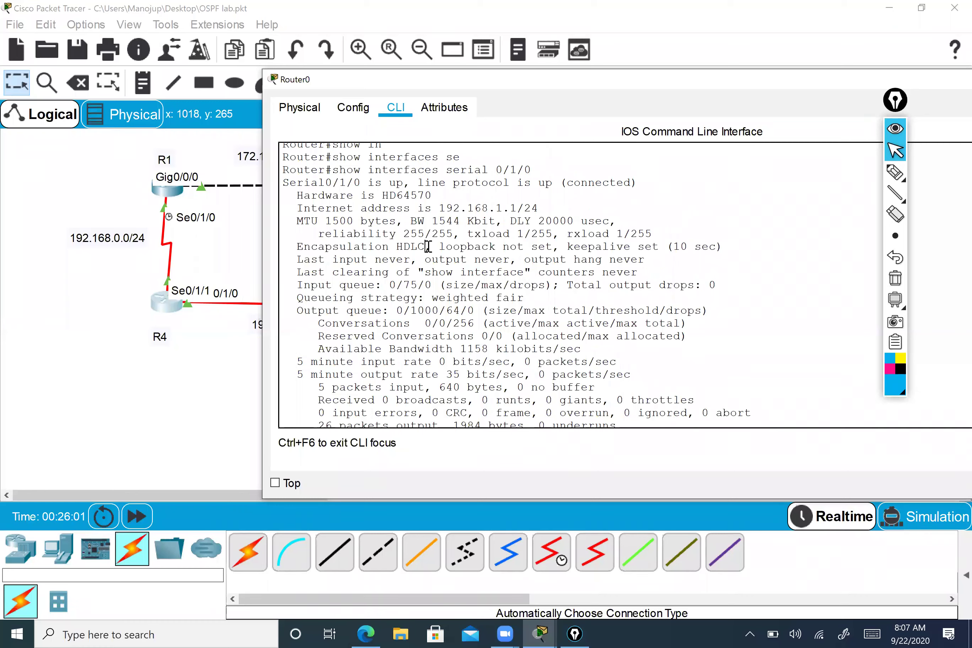
drag(426, 246, 298, 246)
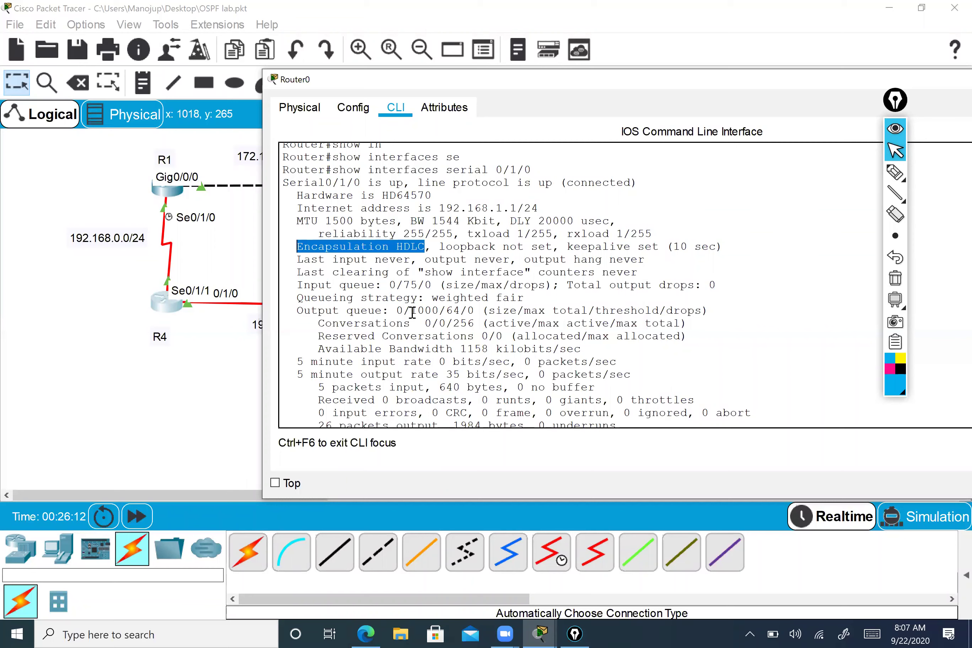
scroll(412, 313, down, 1)
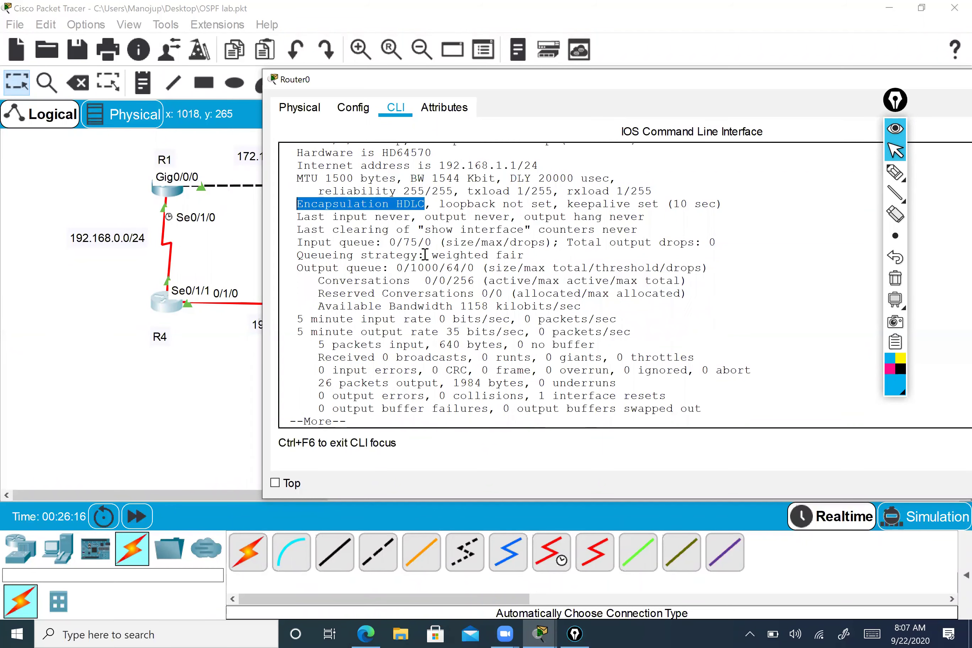
scroll(425, 267, down, 1)
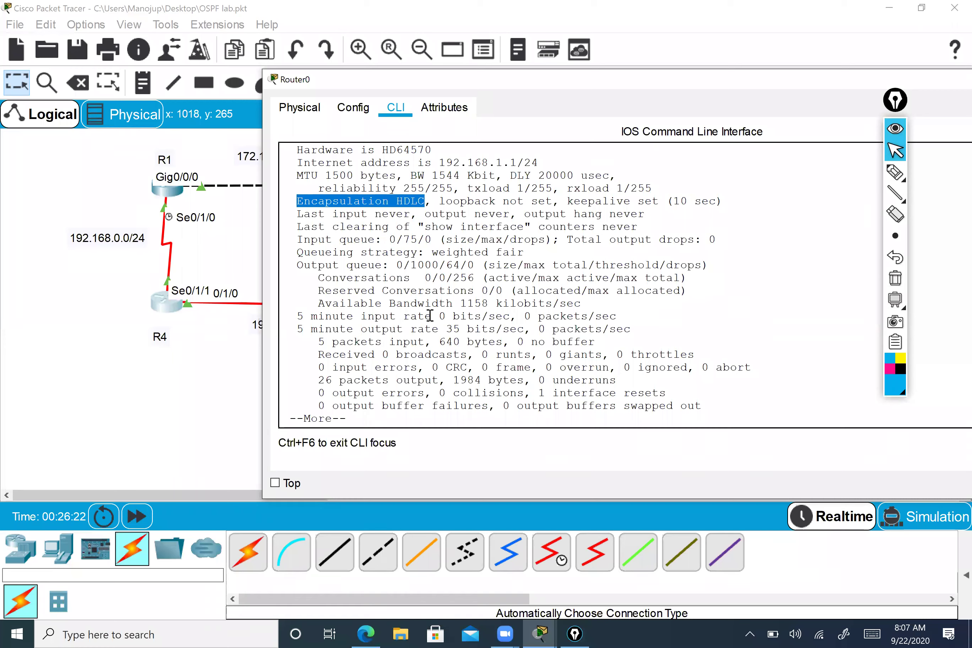
- Finish the paged output down to the Router# prompt and move the window aside
key(q)
scroll(556, 268, up, 4)
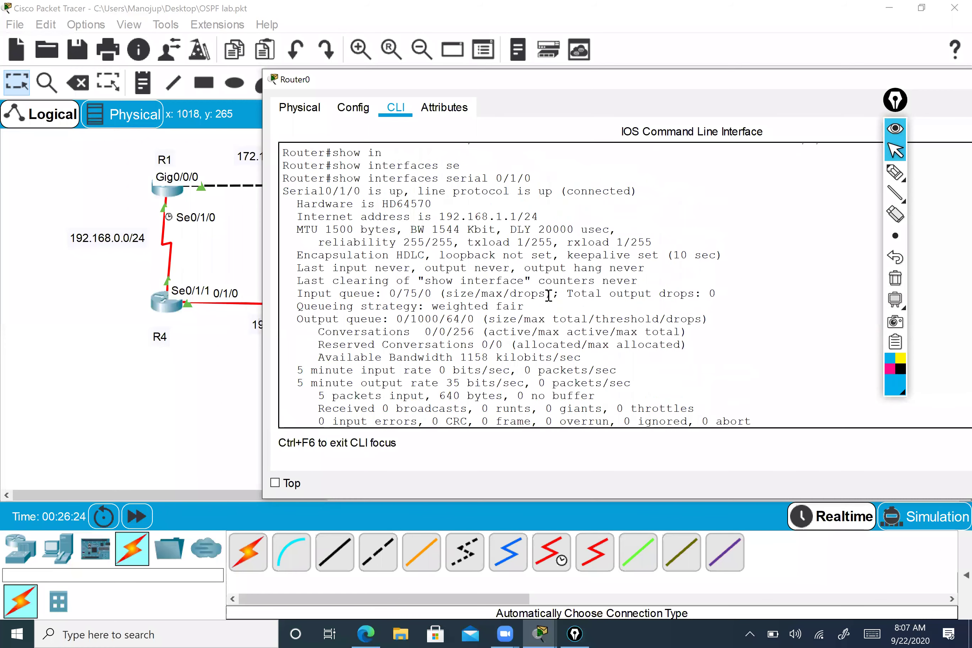
scroll(537, 299, down, 2)
scroll(538, 299, down, 2)
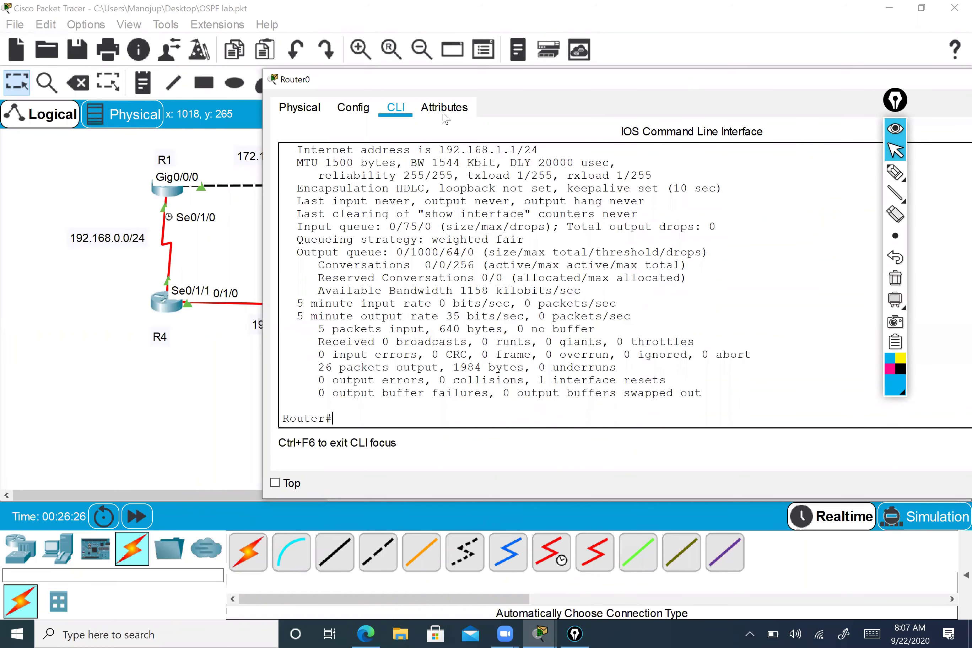
drag(667, 80, 344, 123)
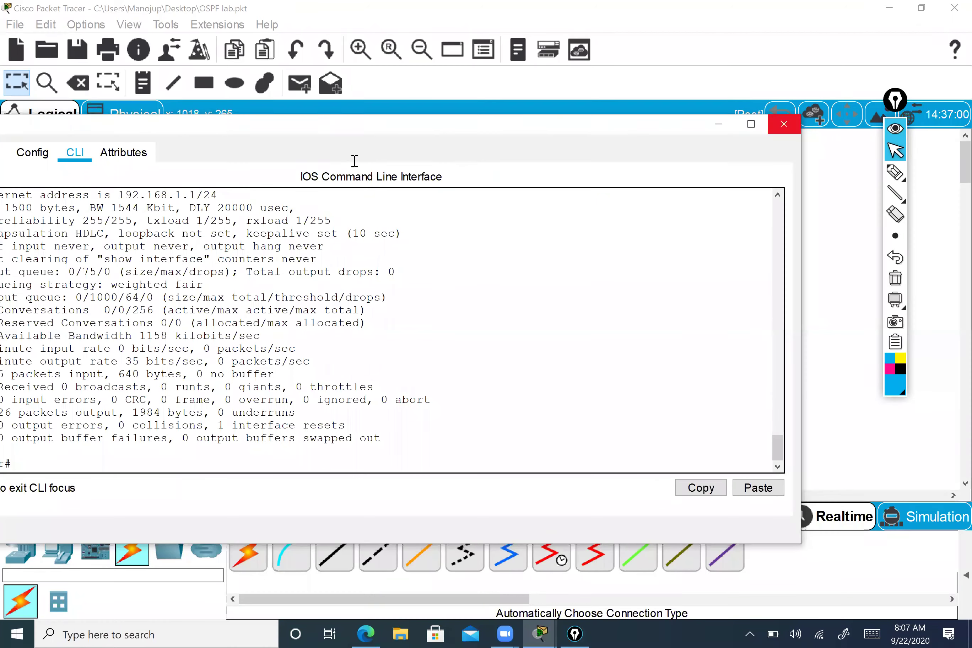
- Close Router0 and run show ip ospf on R1
click(785, 124)
click(163, 193)
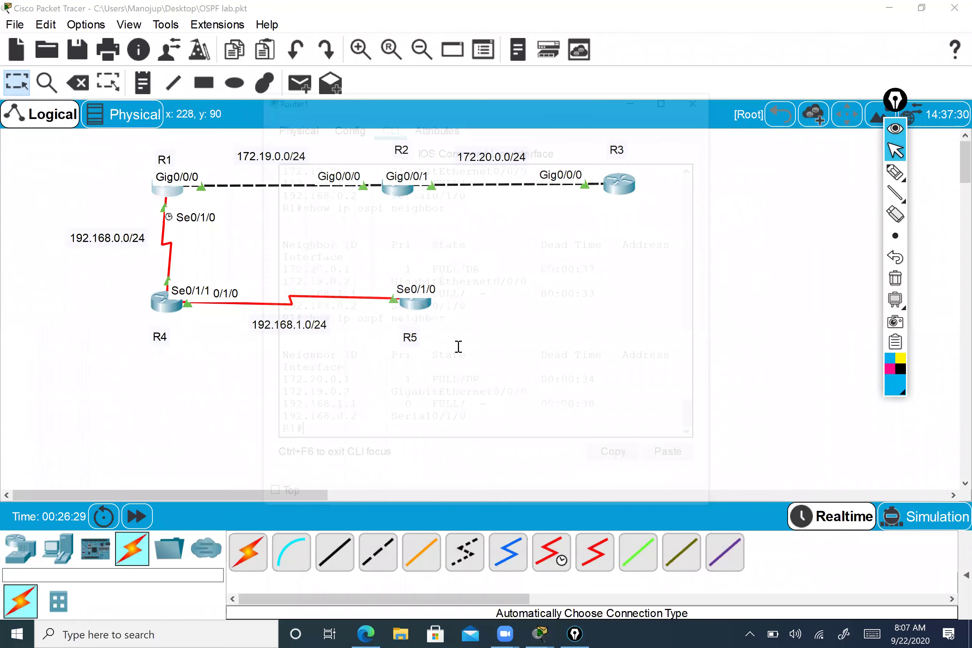
text(show ip os)
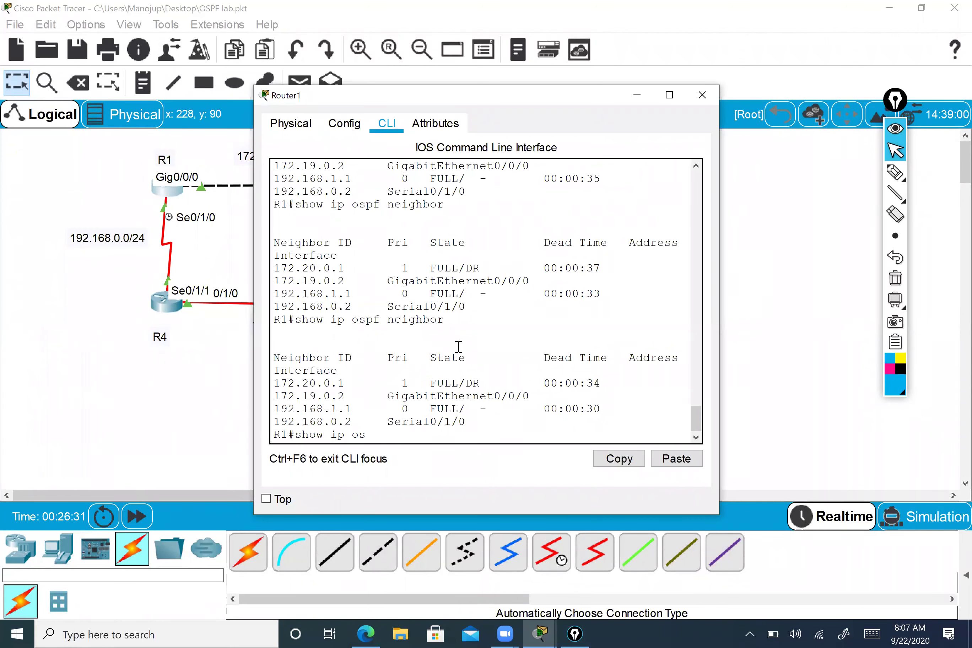
text(pf)
key(Return)
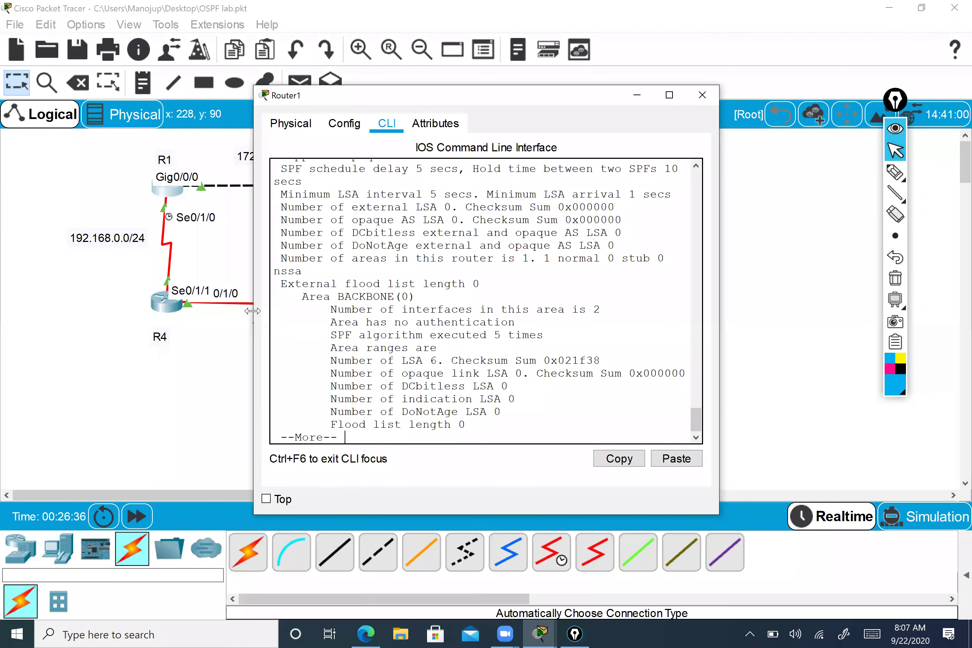
drag(253, 310, 38, 301)
- Run show ip ospf interface on R1
key(q)
key(Up)
text(in)
key(Tab)
key(Return)
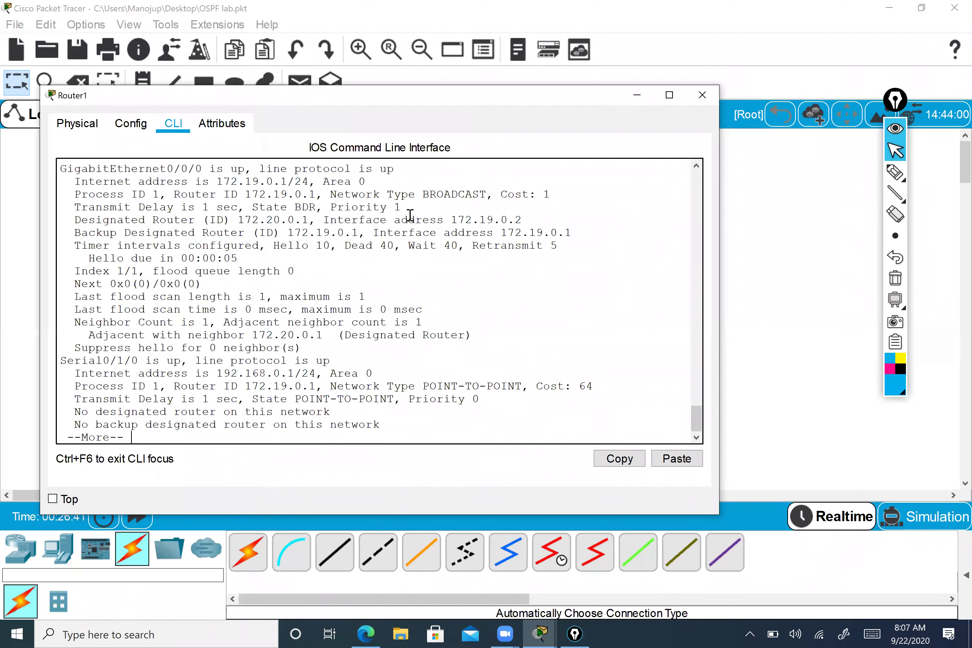
- Mark GigabitEthernet0/0/0 as BROADCAST and Serial0/1/0 as POINT-TO-POINT
click(63, 175)
drag(77, 173, 489, 195)
click(488, 195)
double_click(485, 196)
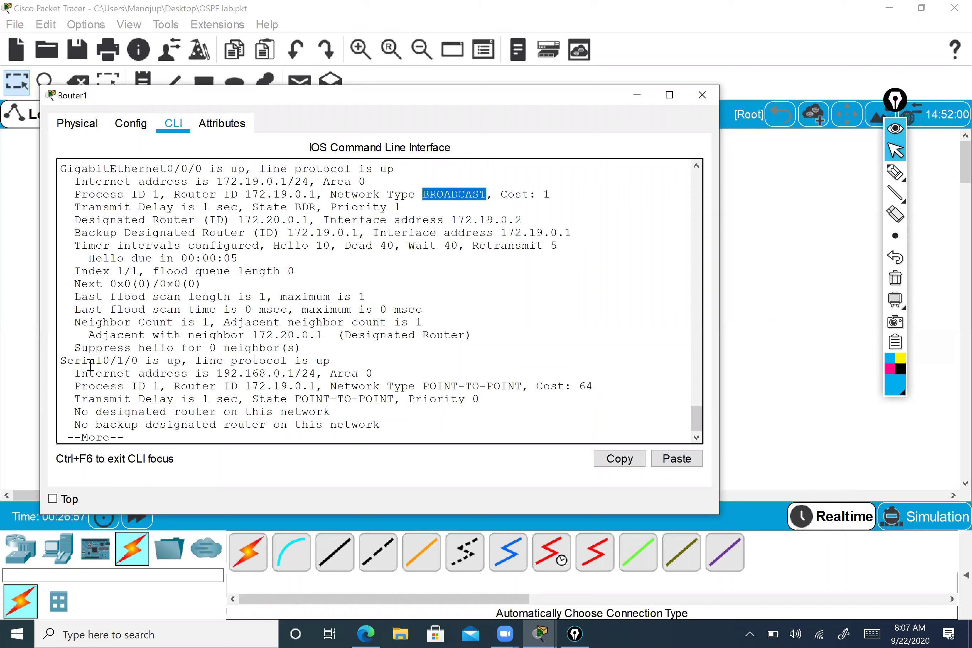
click(104, 359)
drag(104, 359, 516, 387)
click(388, 387)
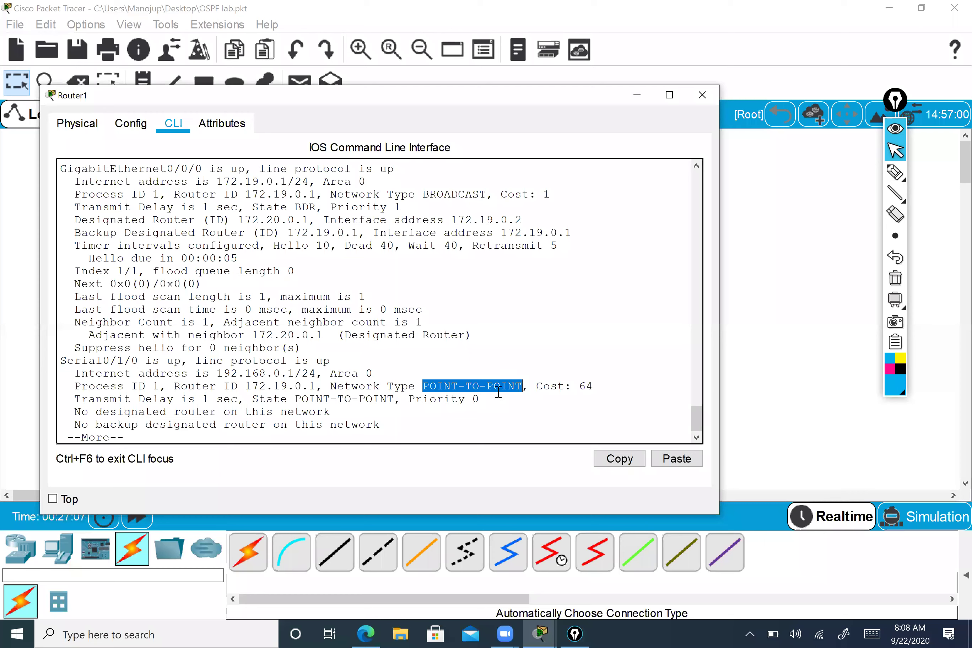
drag(423, 385, 523, 388)
- Mark the OSPF costs: 1 on GigabitEthernet0/0/0 and 64 on Serial0/1/0
drag(541, 194, 554, 194)
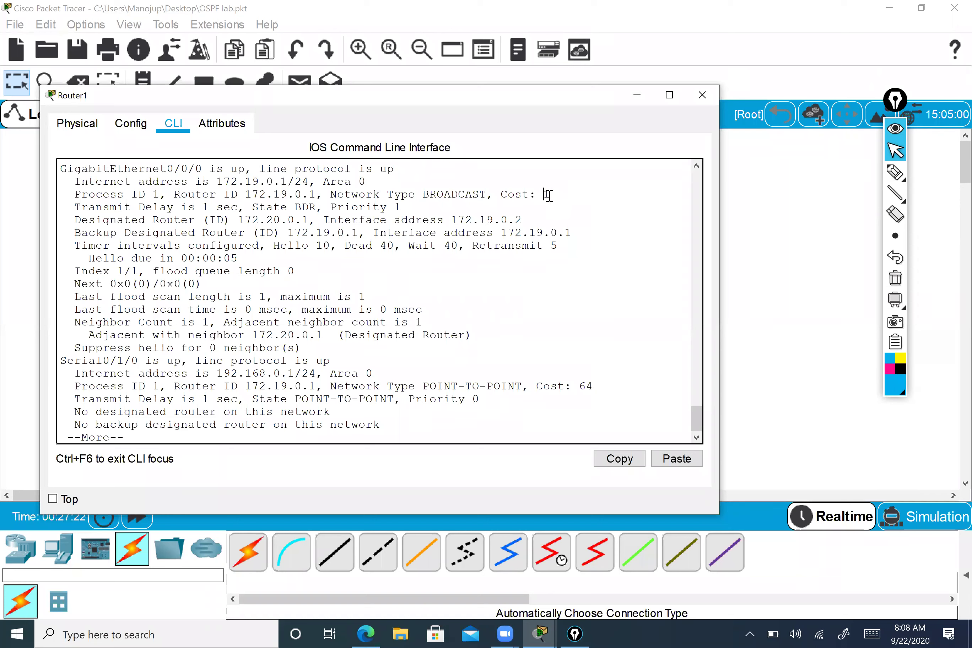
click(572, 386)
double_click(600, 387)
key(space)
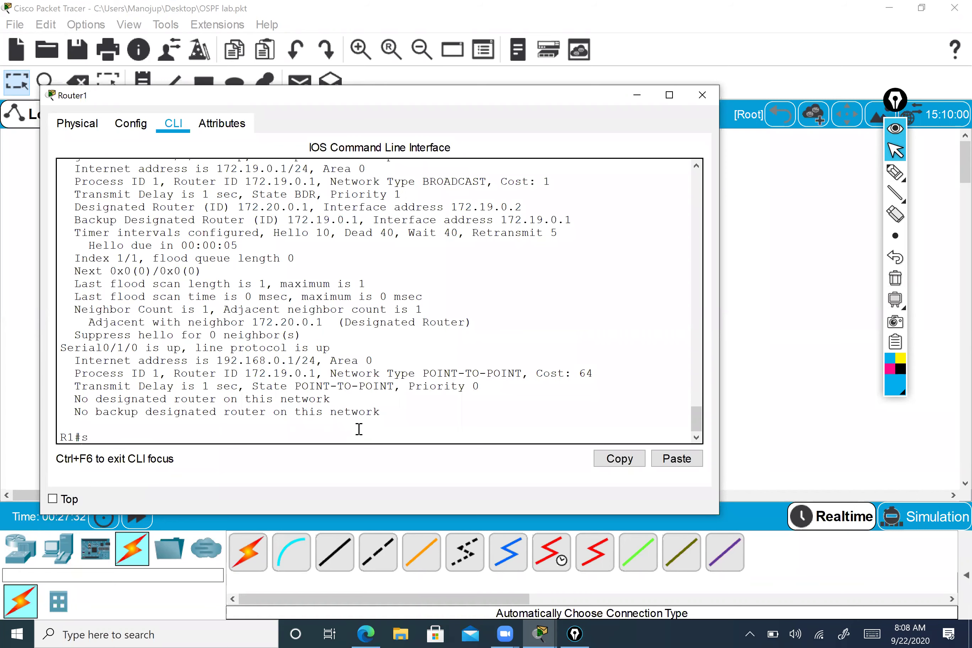
- Display R1's routing table with show ip route
text(show ip ro)
key(Tab)
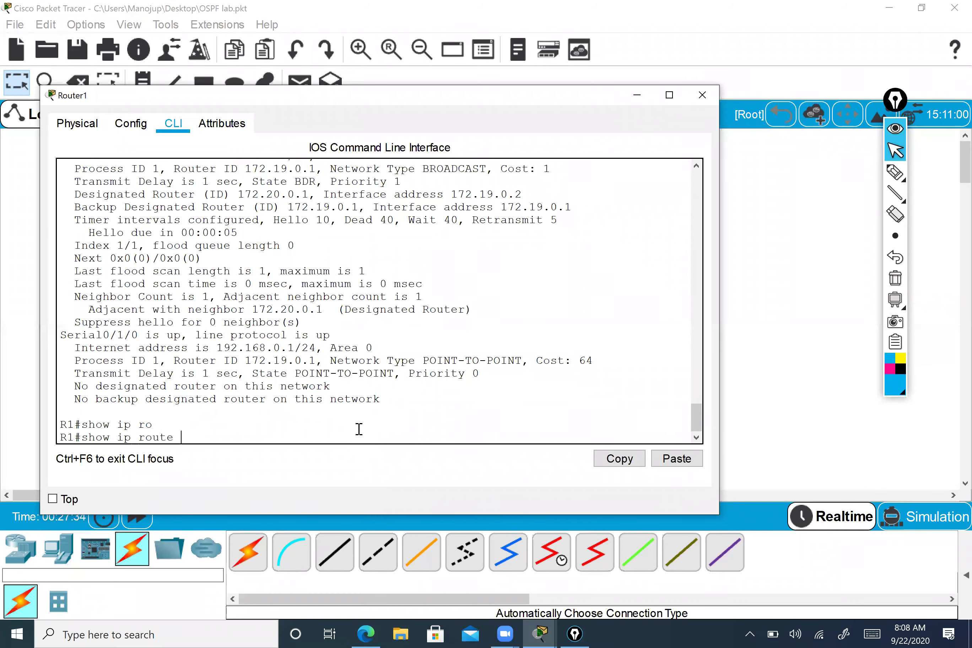
key(Return)
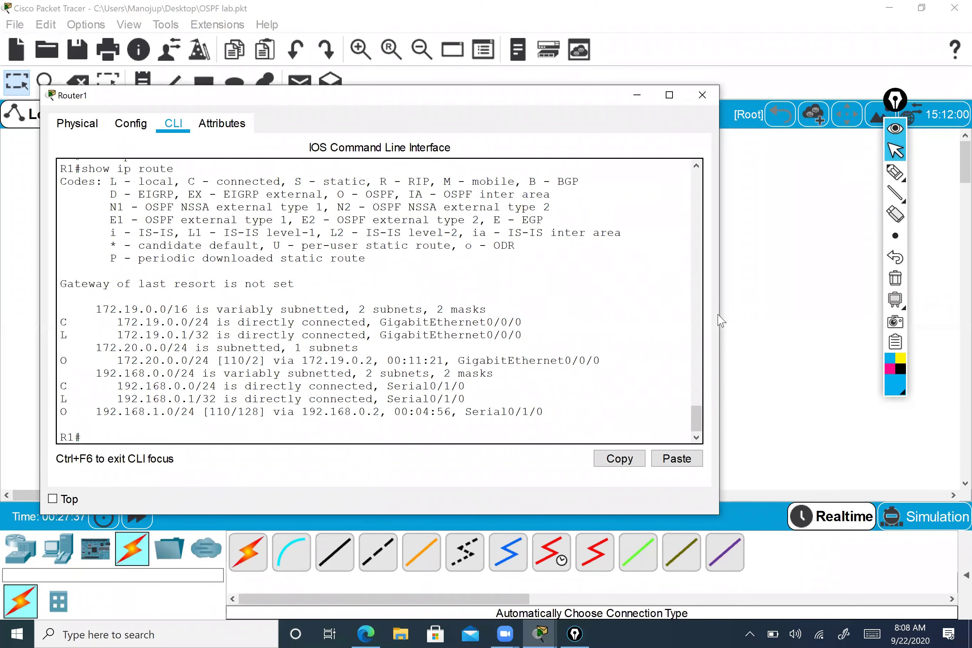
drag(722, 316, 794, 316)
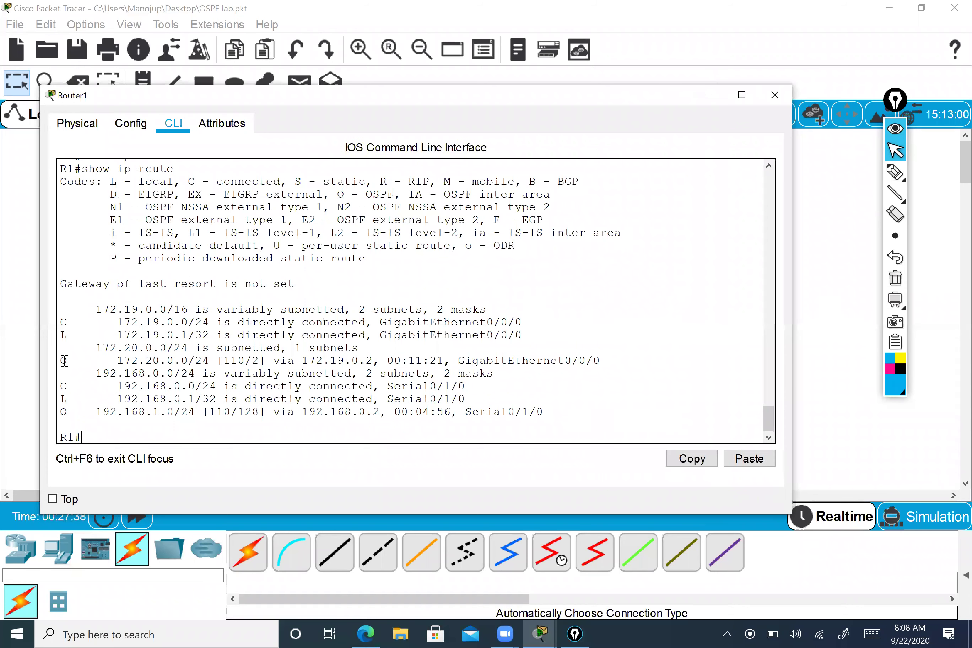
- Mark OSPF routes 172.20.0.0/24 and 192.168.1.0/24, metric 128, next hop 192.168.0.2, Serial0/1/0
drag(61, 358, 210, 360)
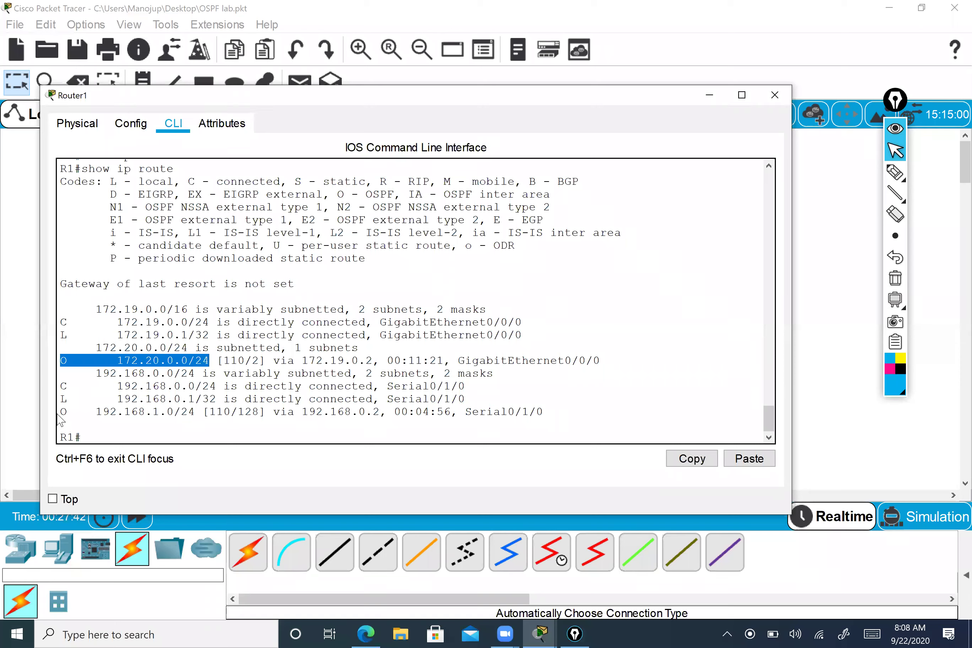
drag(61, 411, 181, 411)
click(183, 411)
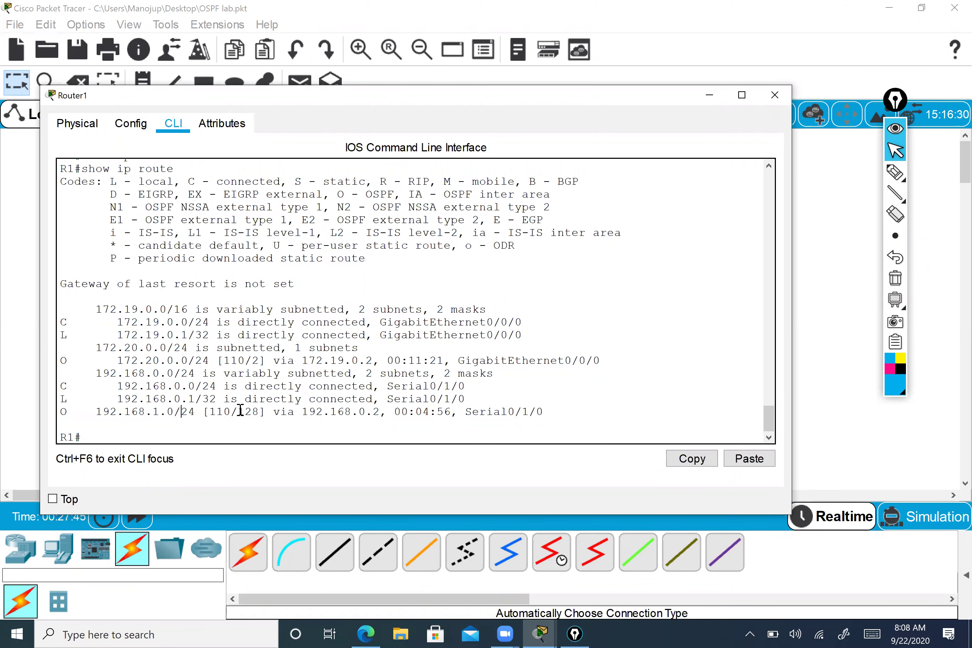
double_click(259, 412)
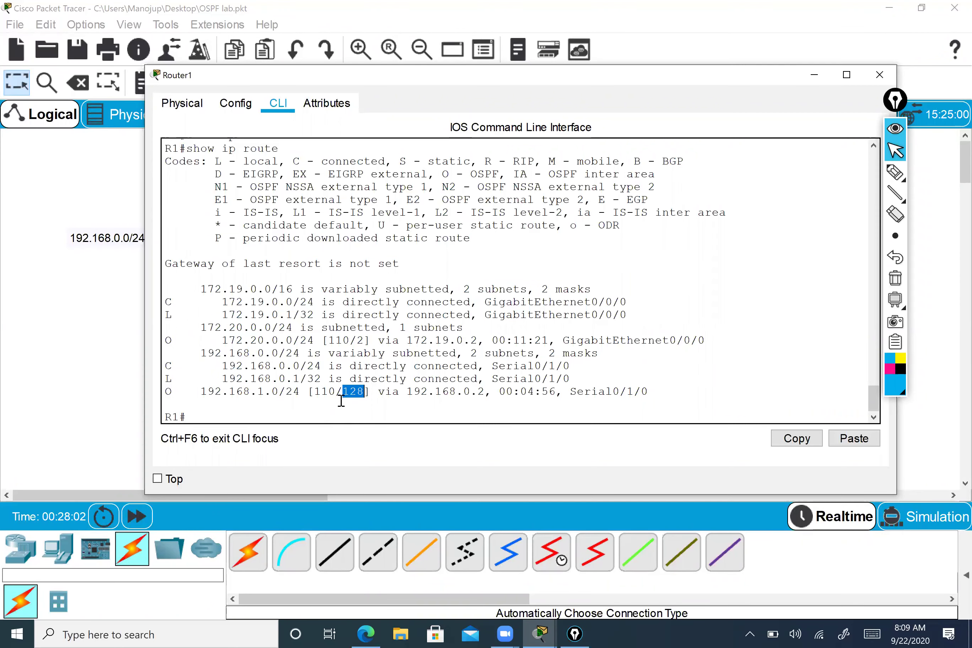
drag(411, 393, 483, 394)
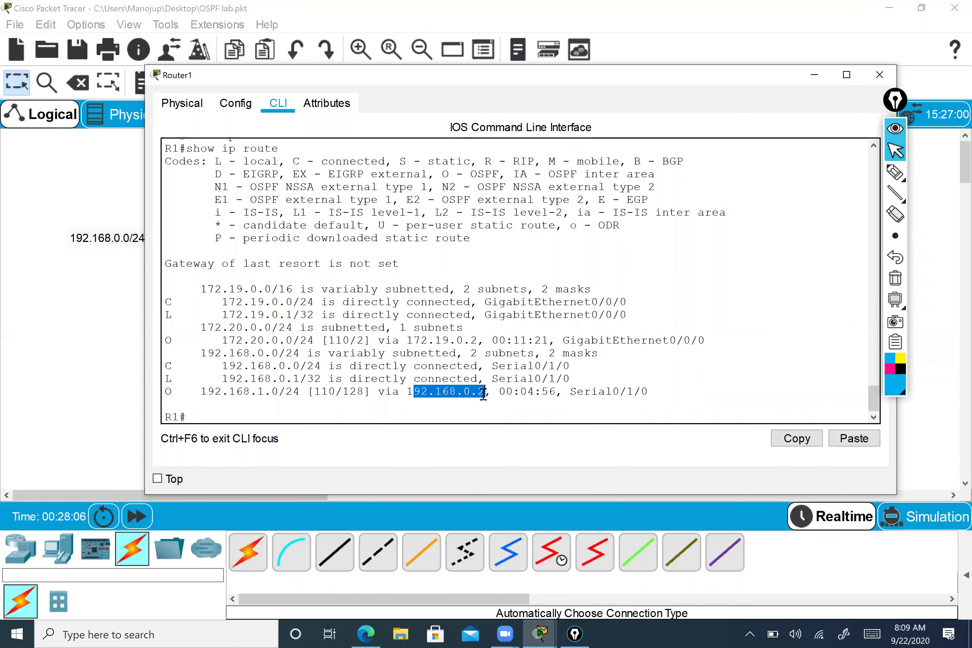
drag(570, 392, 653, 394)
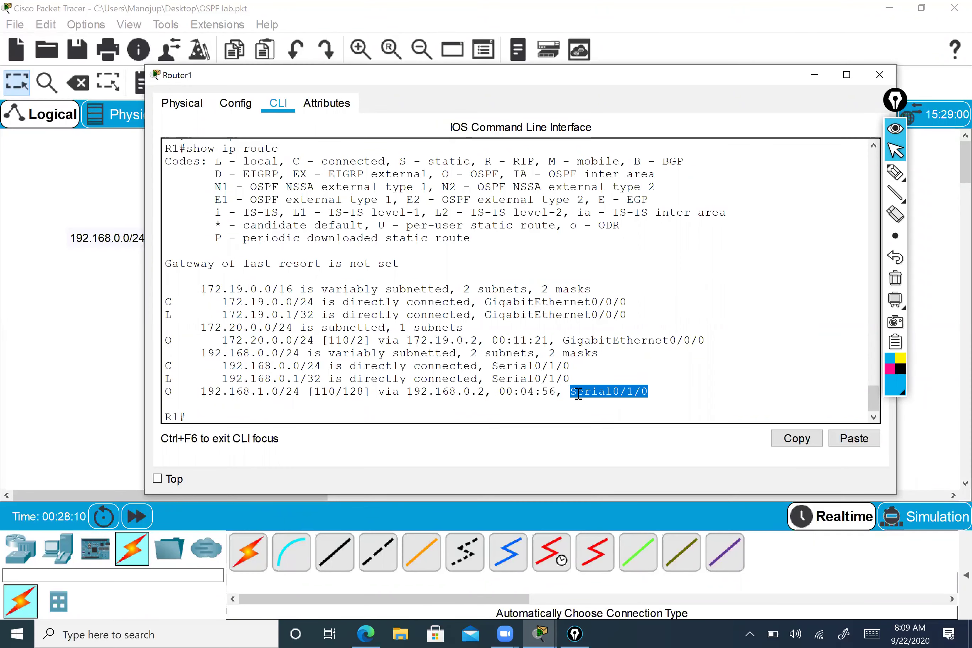
click(476, 410)
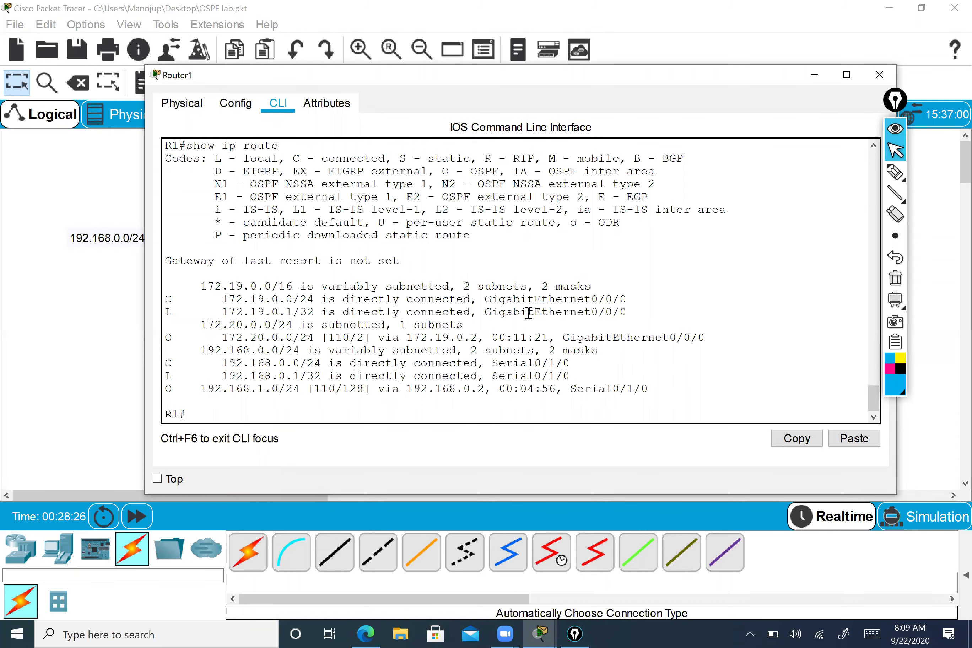
- Review the routing table, then close the Router1 window
scroll(528, 313, up, 12)
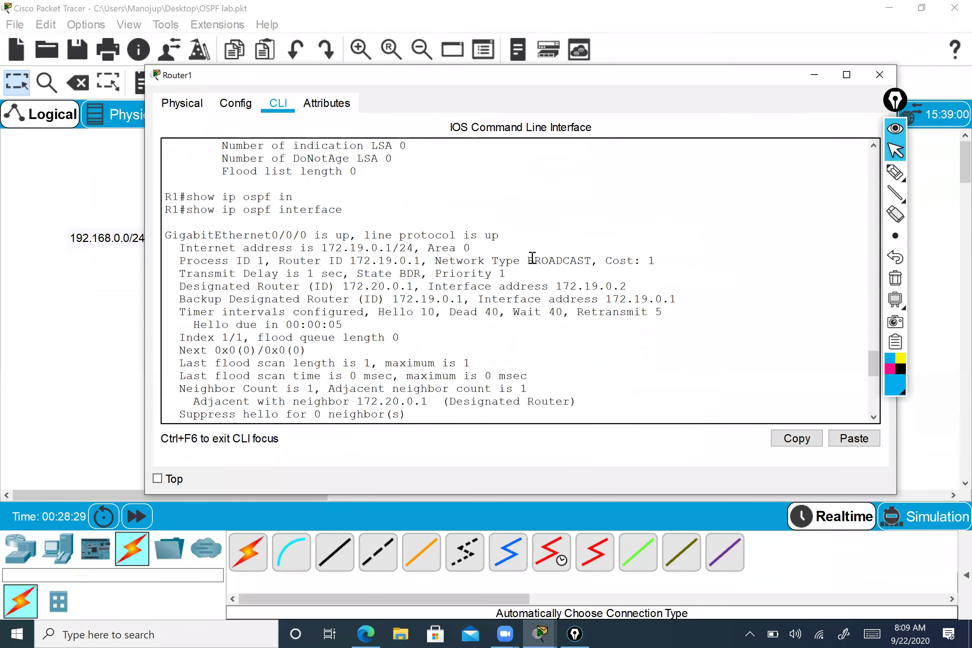
scroll(473, 361, down, 2)
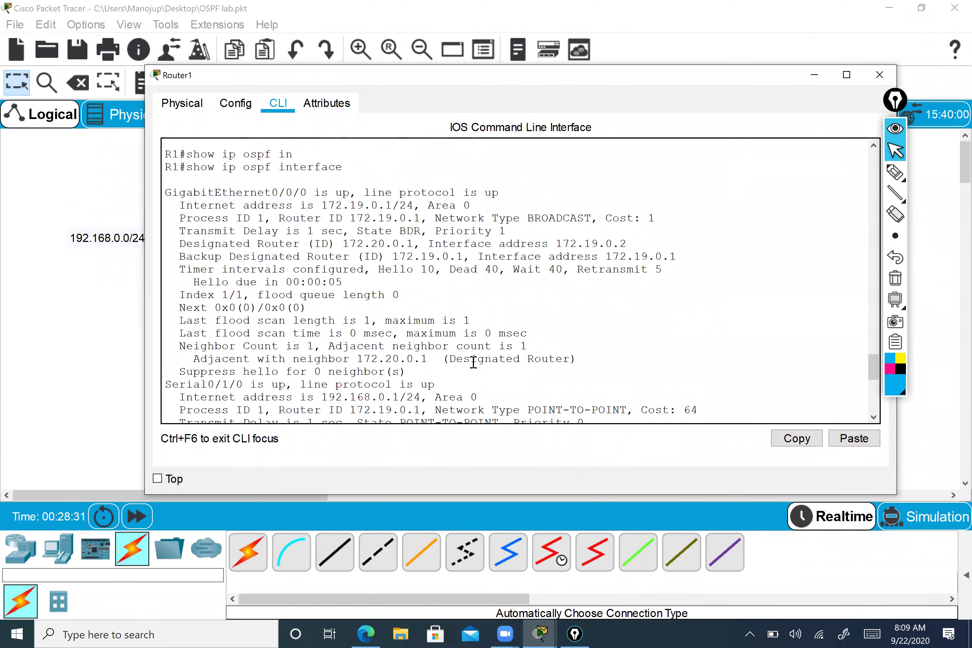
scroll(473, 362, down, 10)
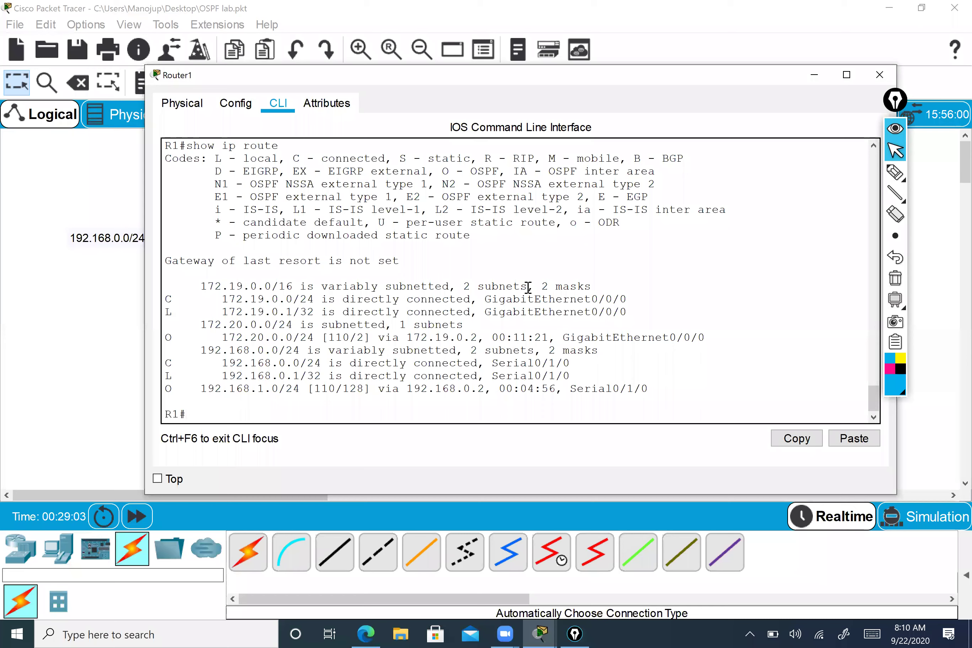
drag(747, 75, 641, 66)
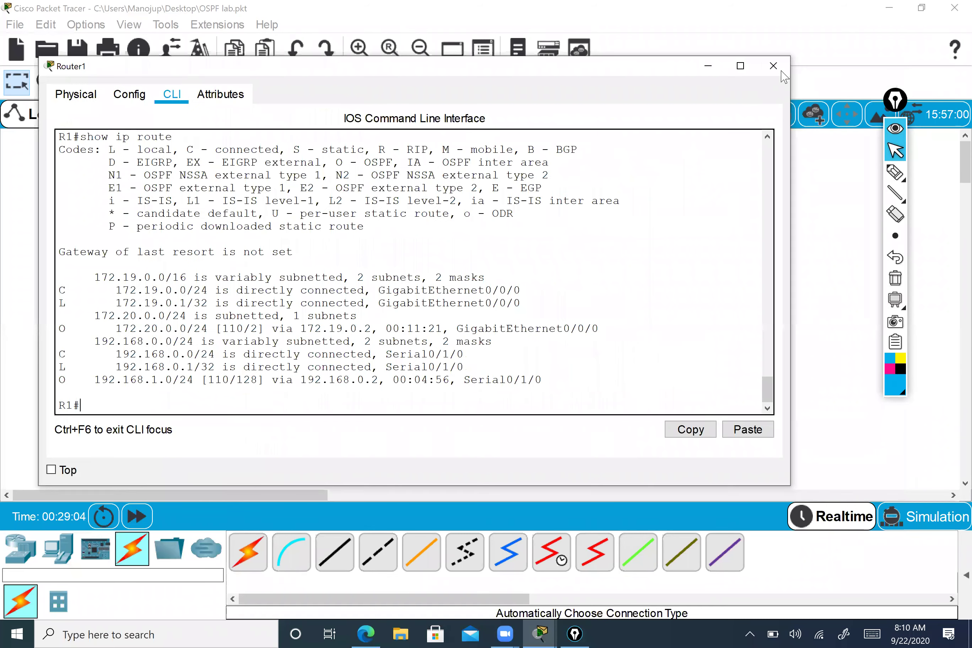
click(772, 66)
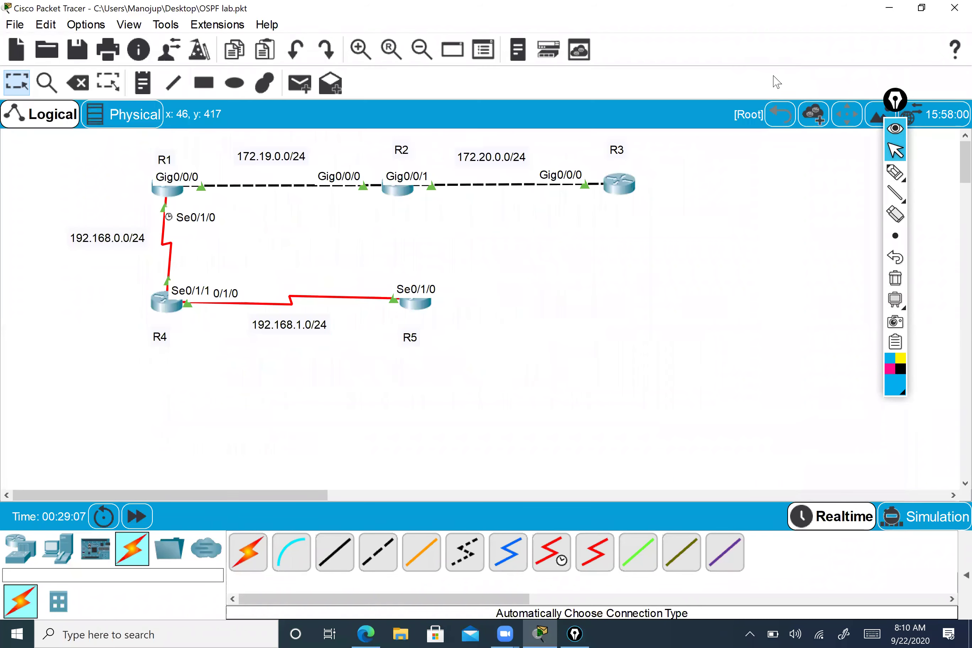